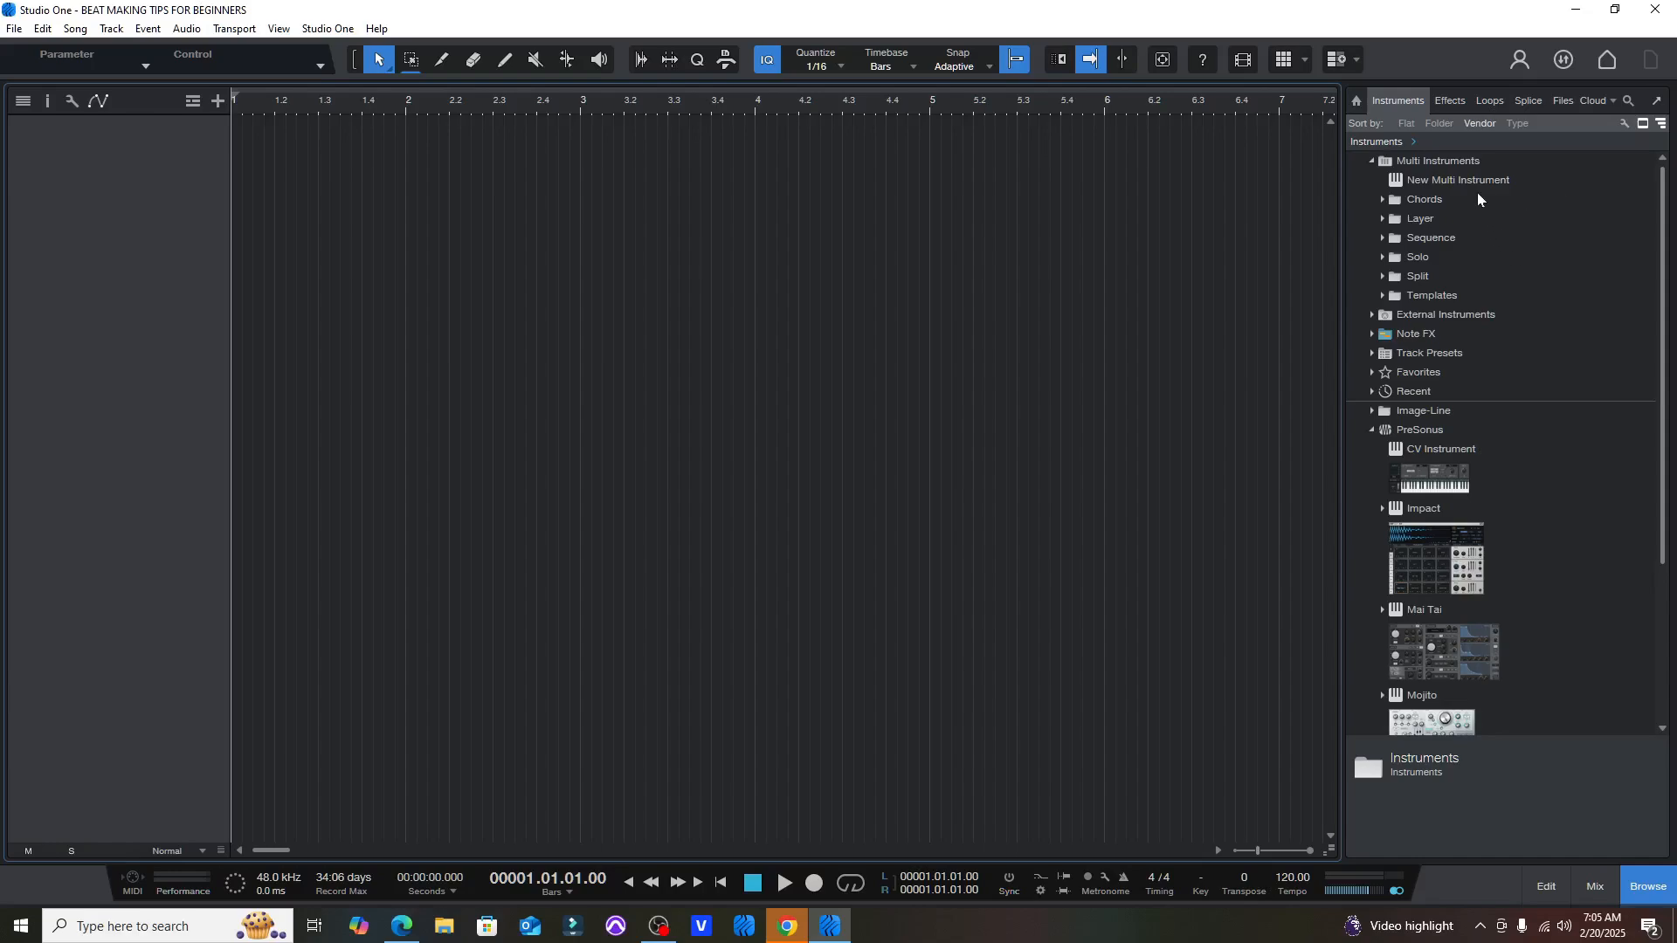
# - Switch the browser from the instruments list to the Files view with the drum samples folder
pyautogui.click(1374, 412)
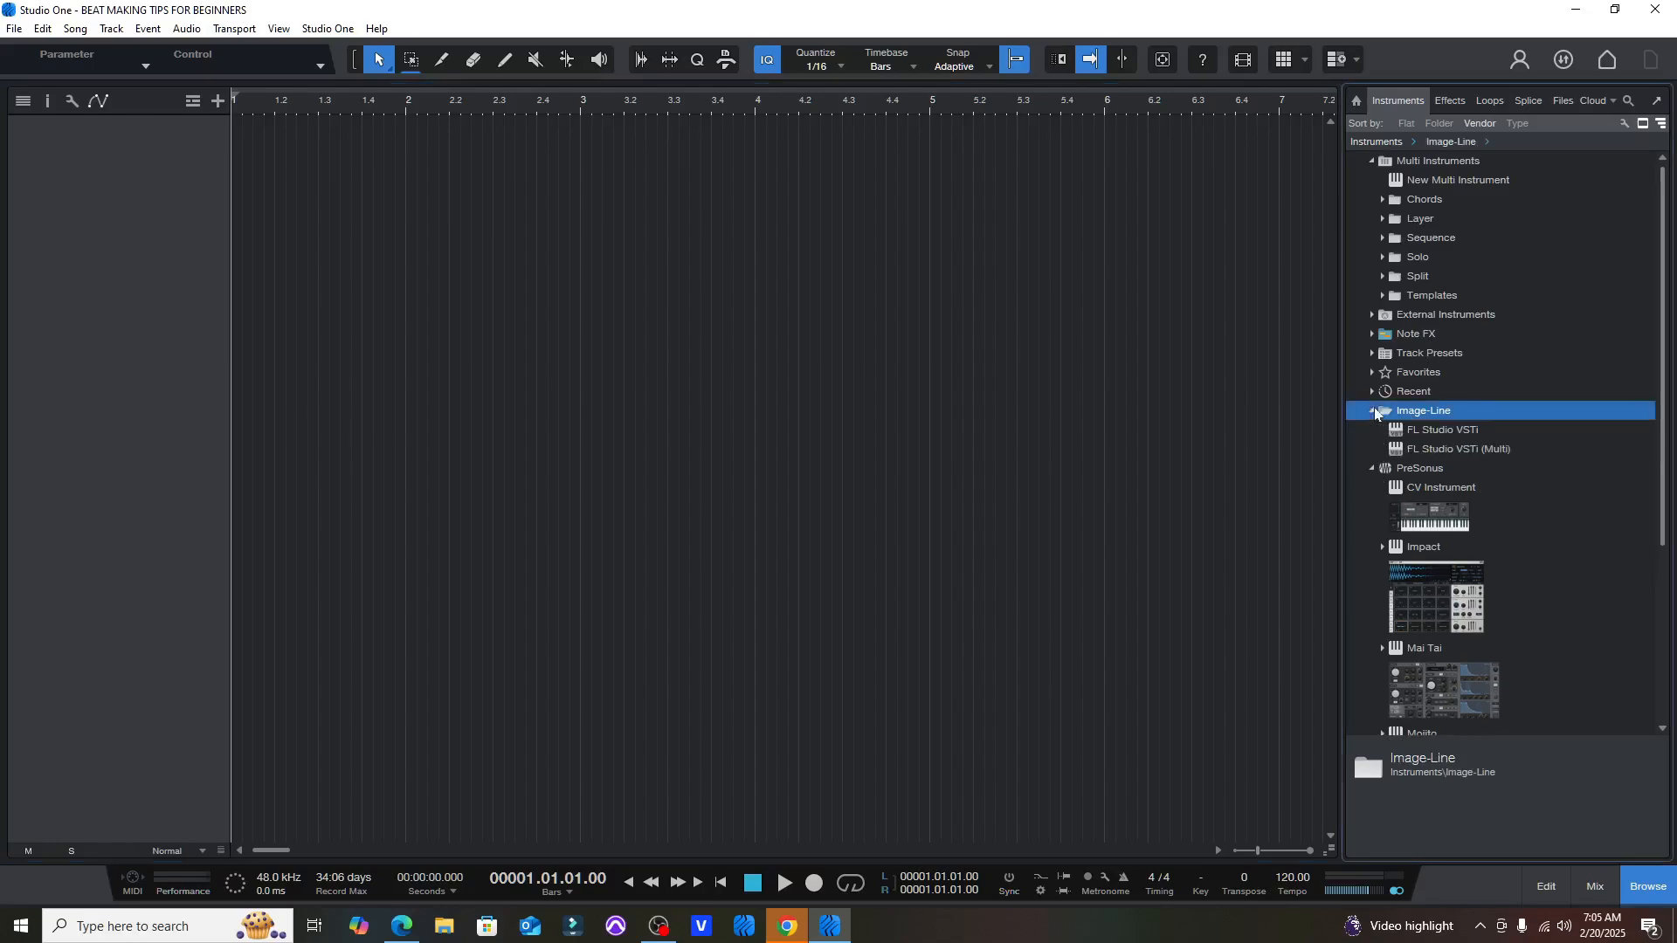
pyautogui.click(1564, 101)
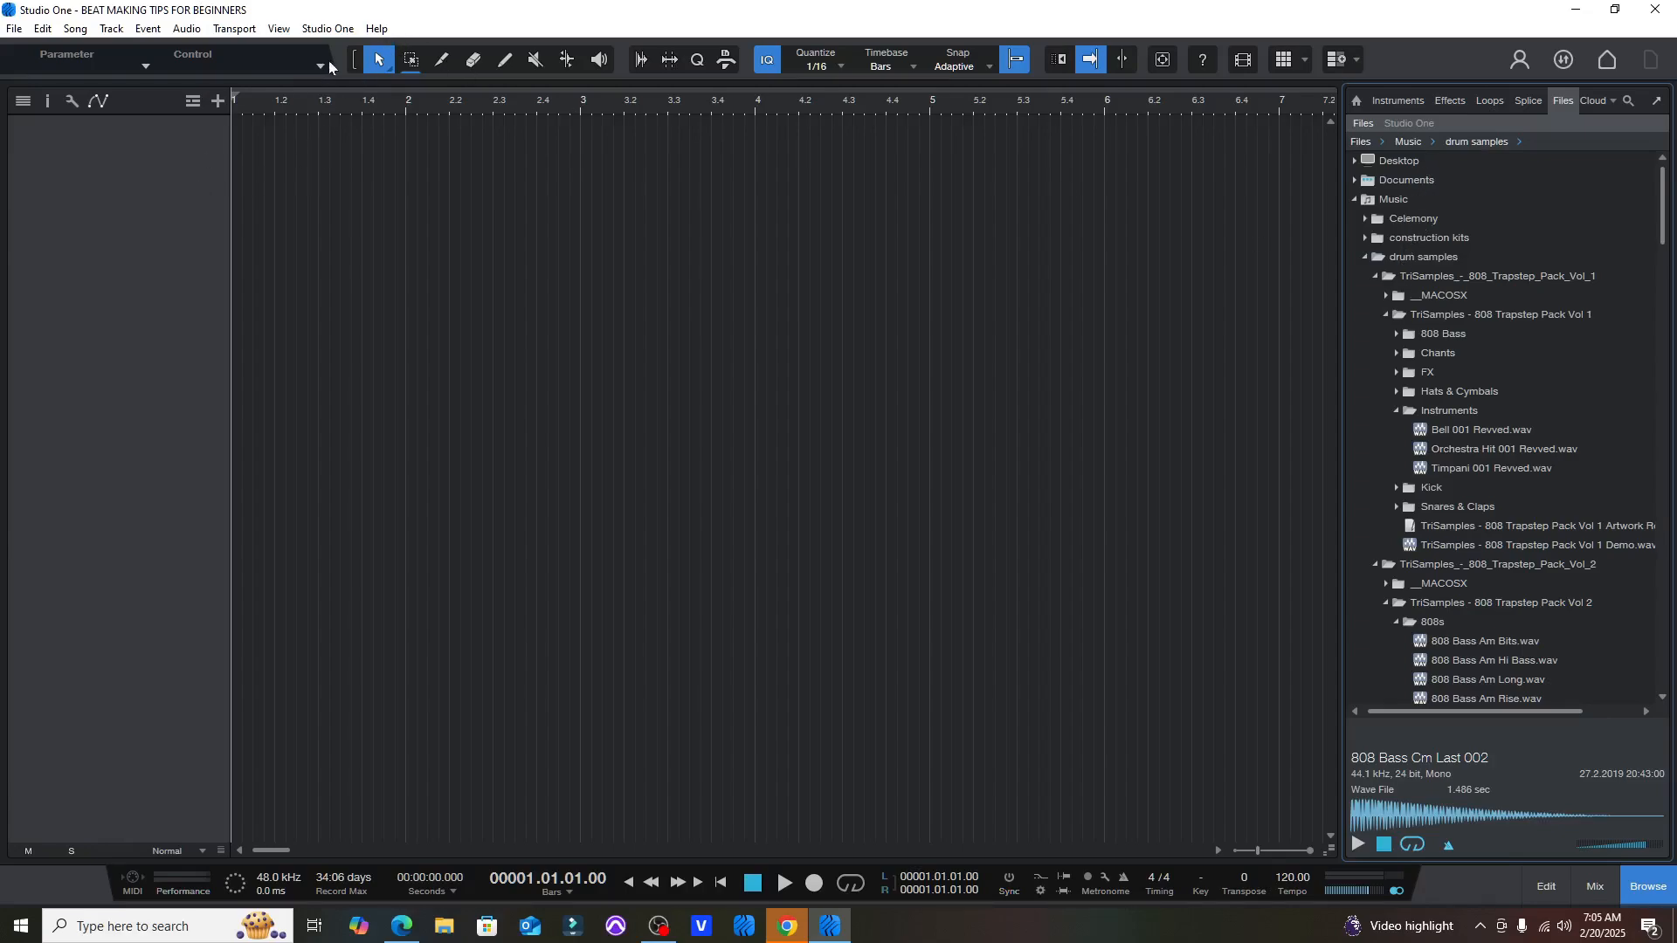
pyautogui.click(377, 28)
pyautogui.moveTo(419, 109)
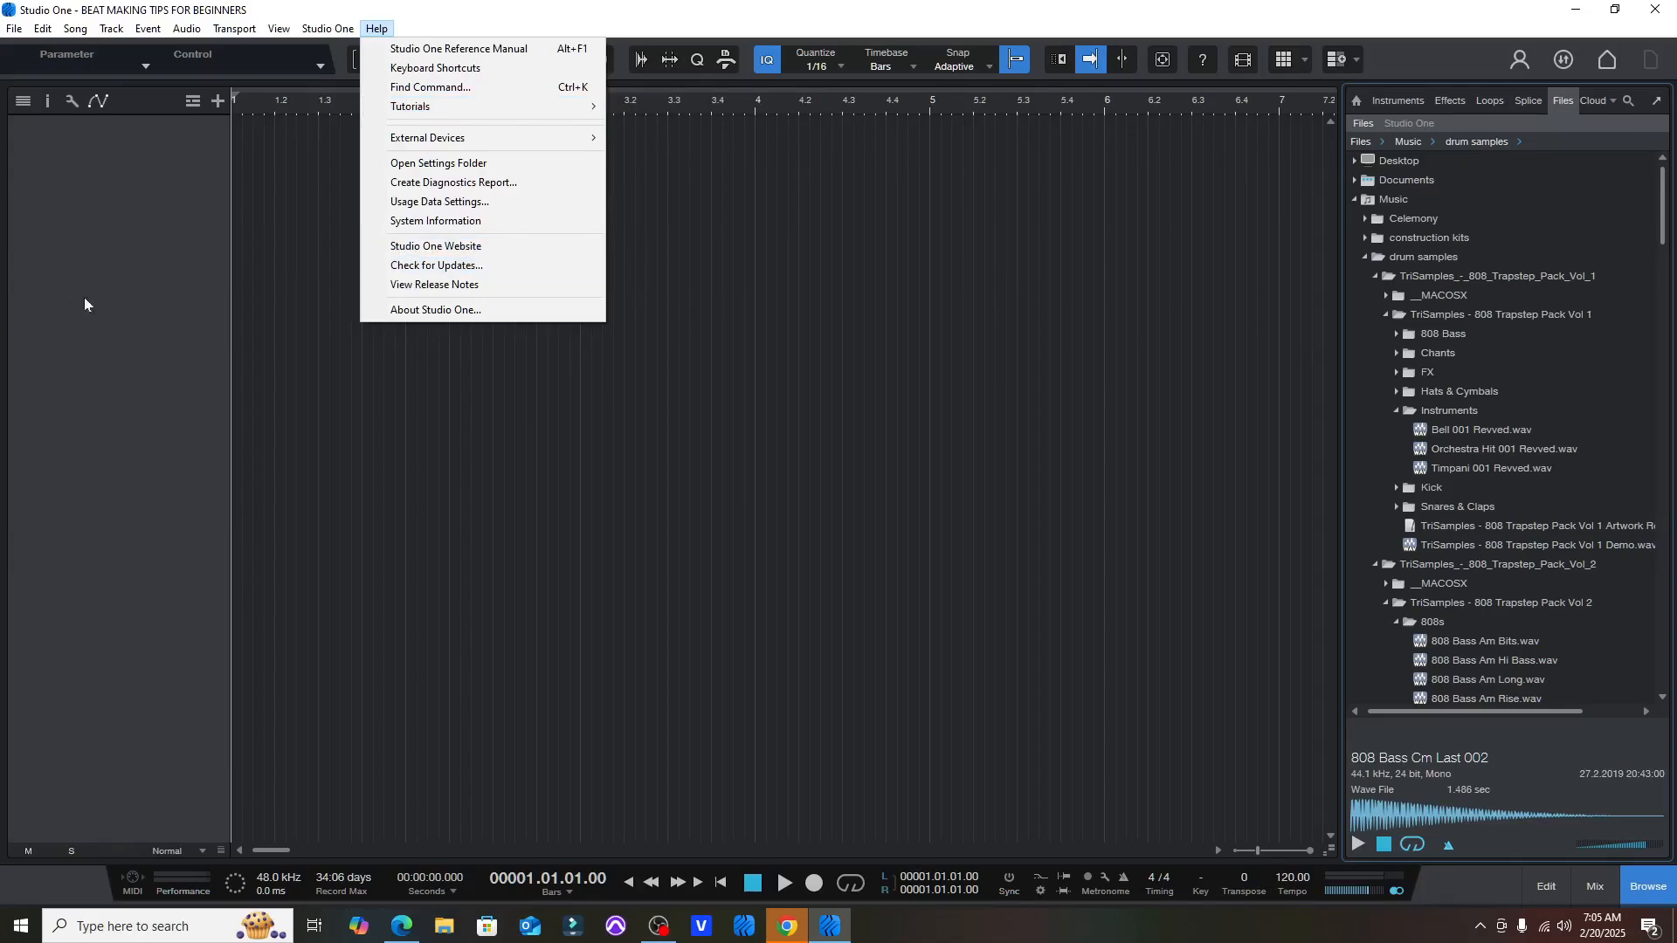
pyautogui.click(135, 312)
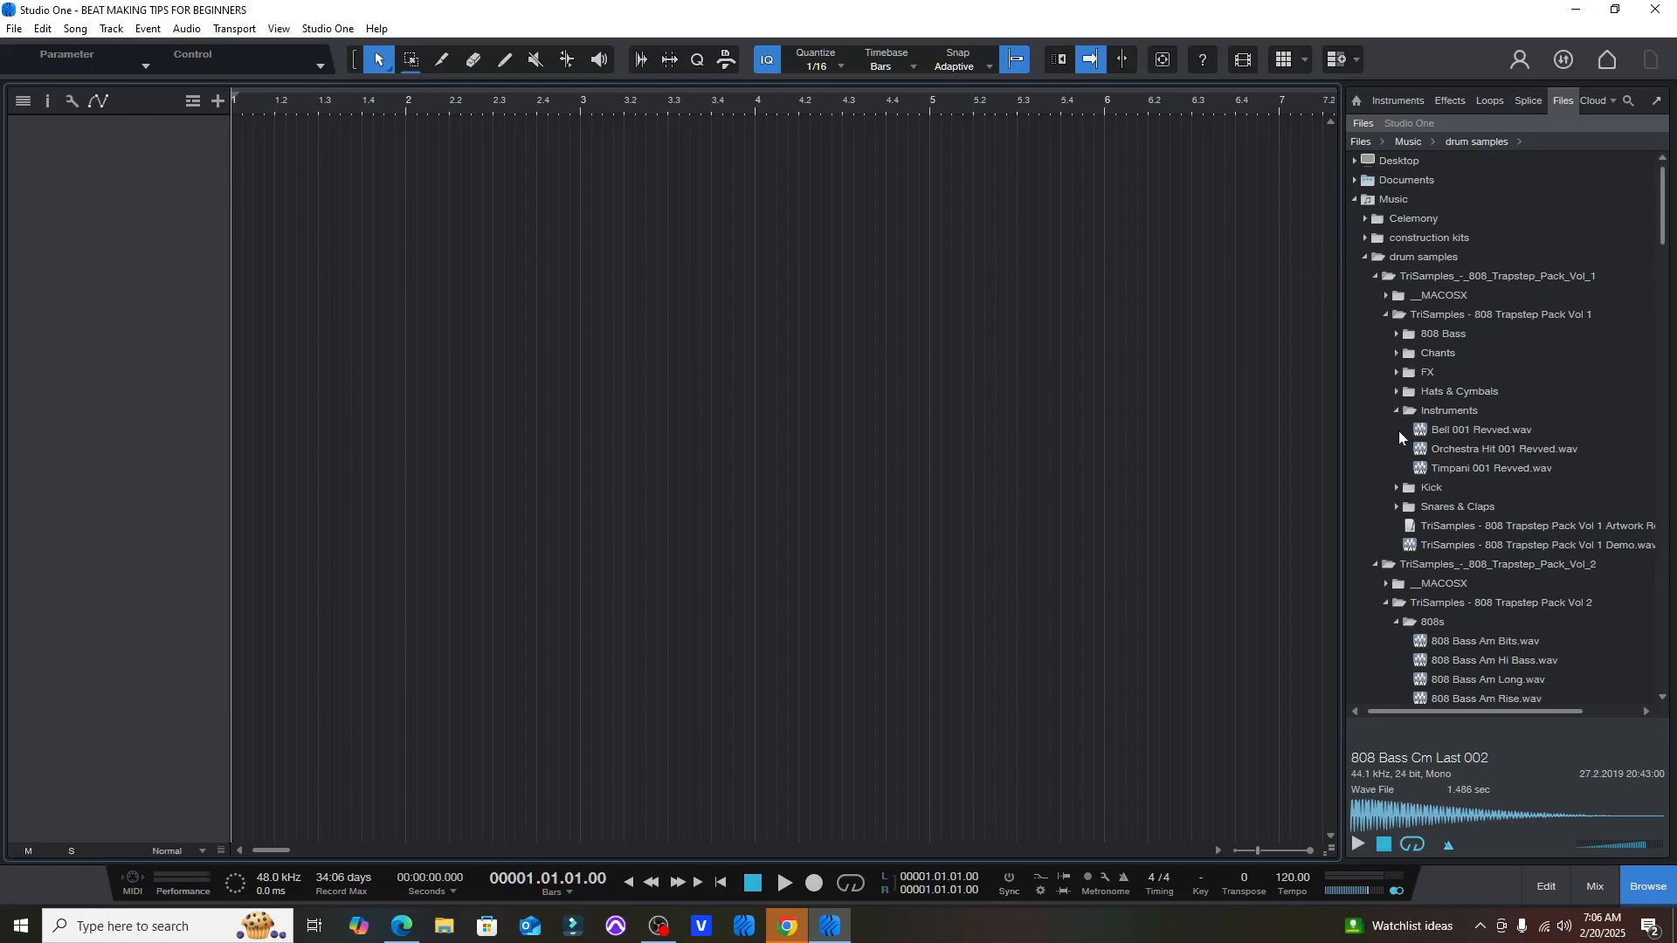
# - Expand the Kick folder of TriSamples - 808 Trapstep Pack Vol 1 and audition kick samples 001 to 005
pyautogui.click(1397, 490)
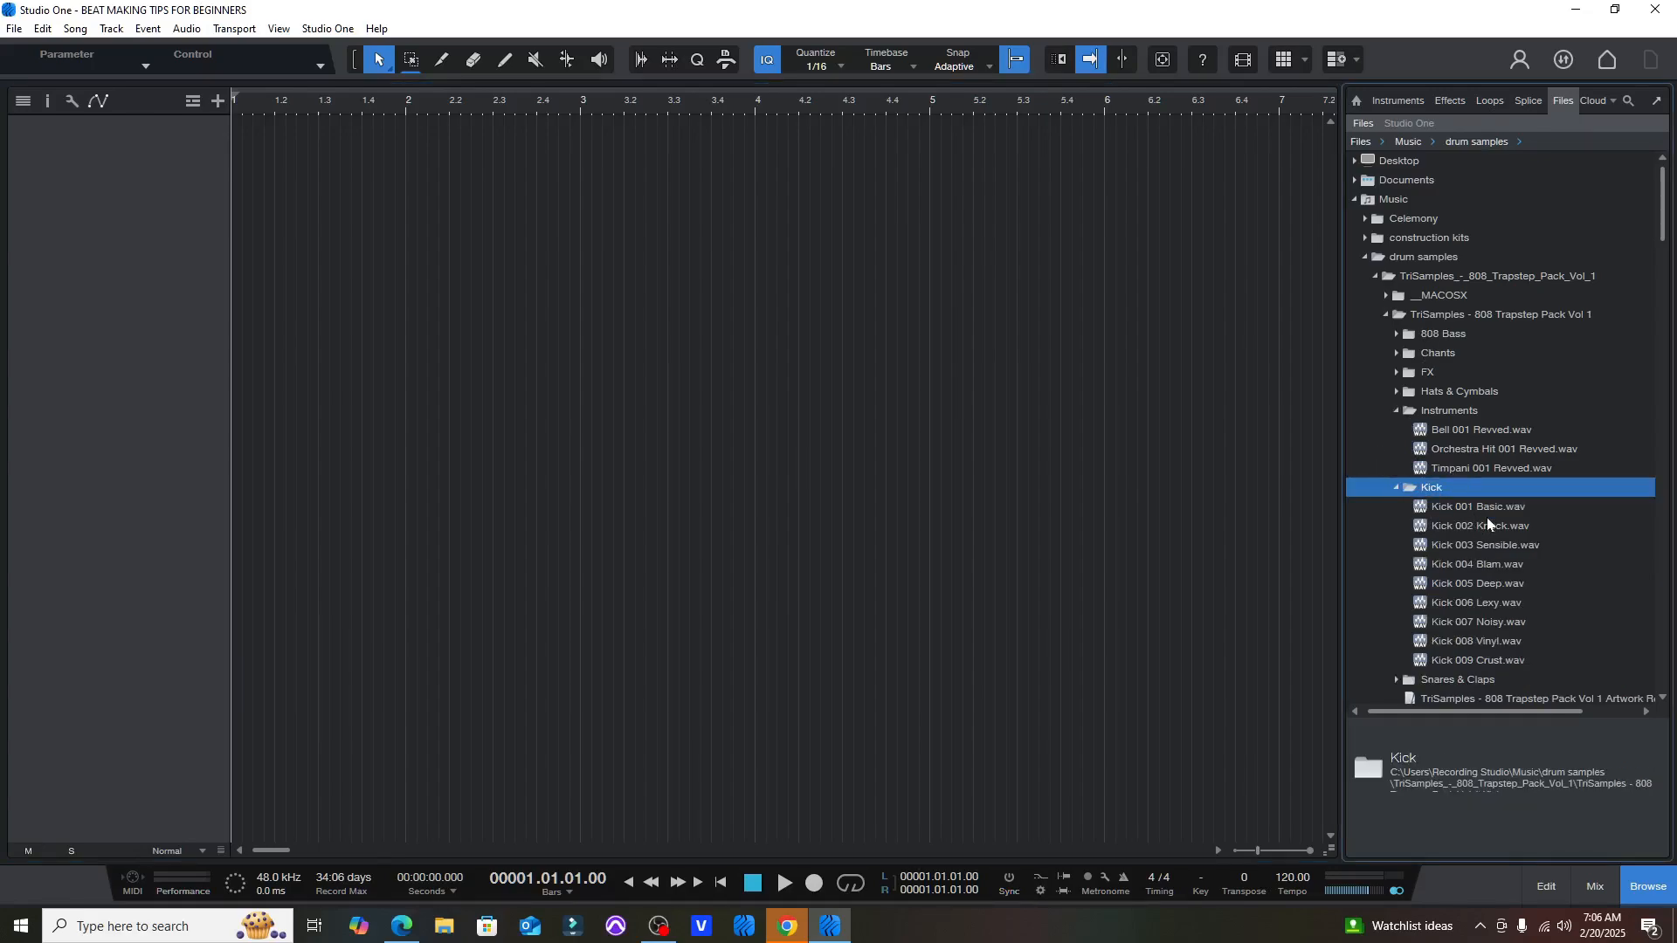
pyautogui.scroll(-2, 1487, 569)
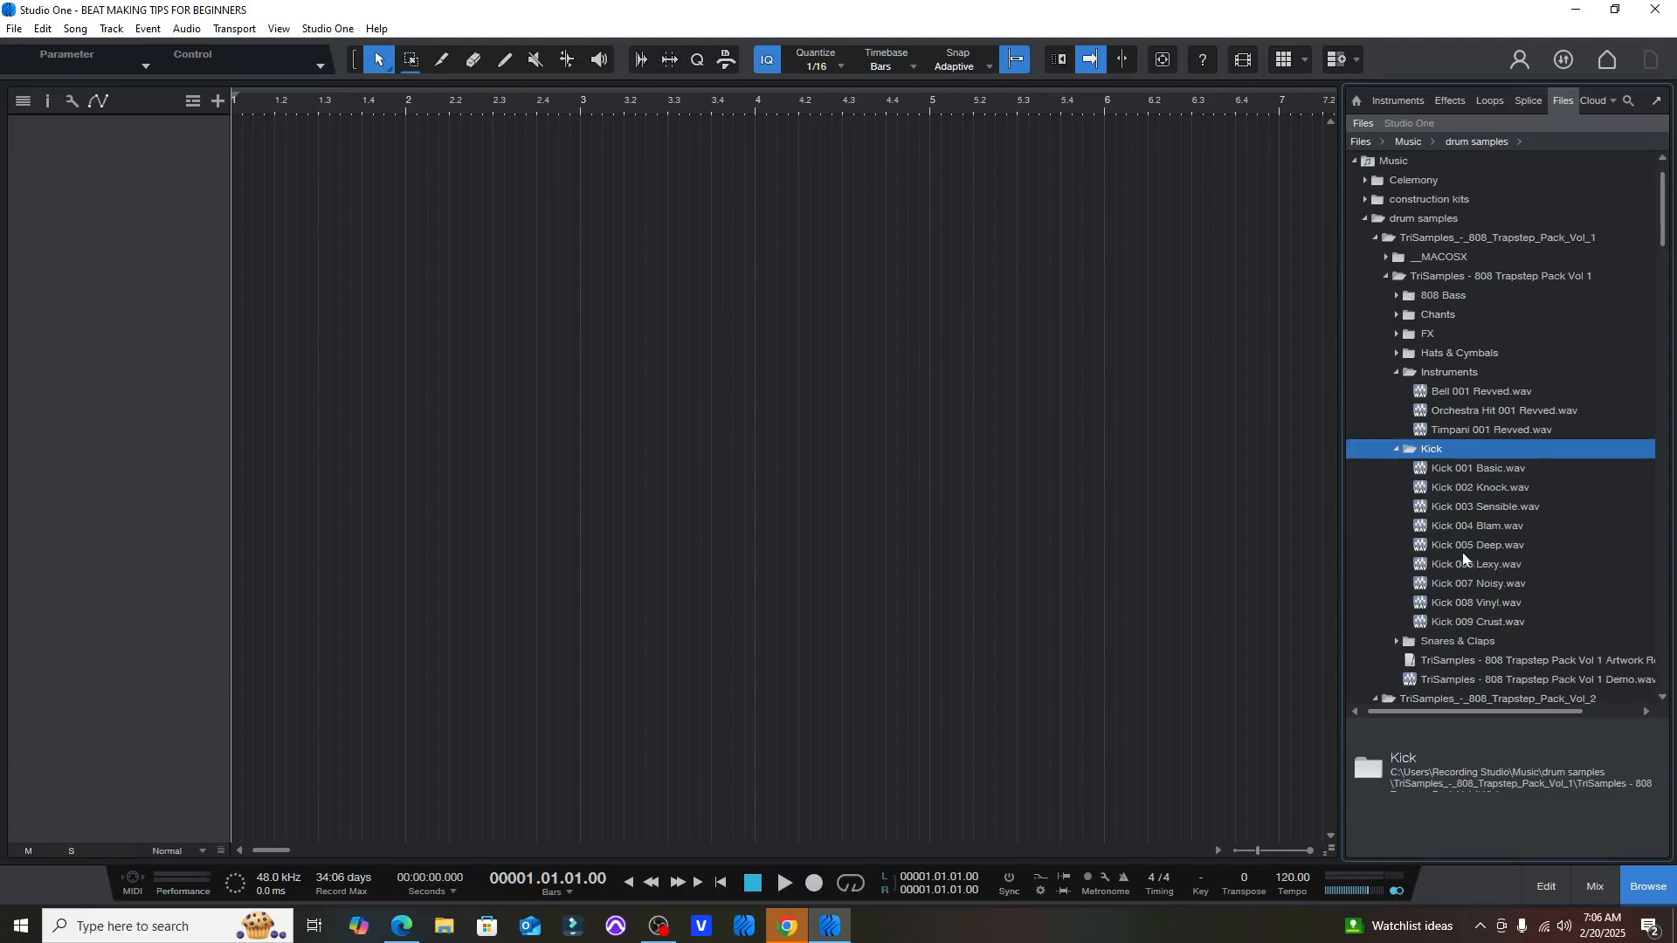
pyautogui.click(1459, 545)
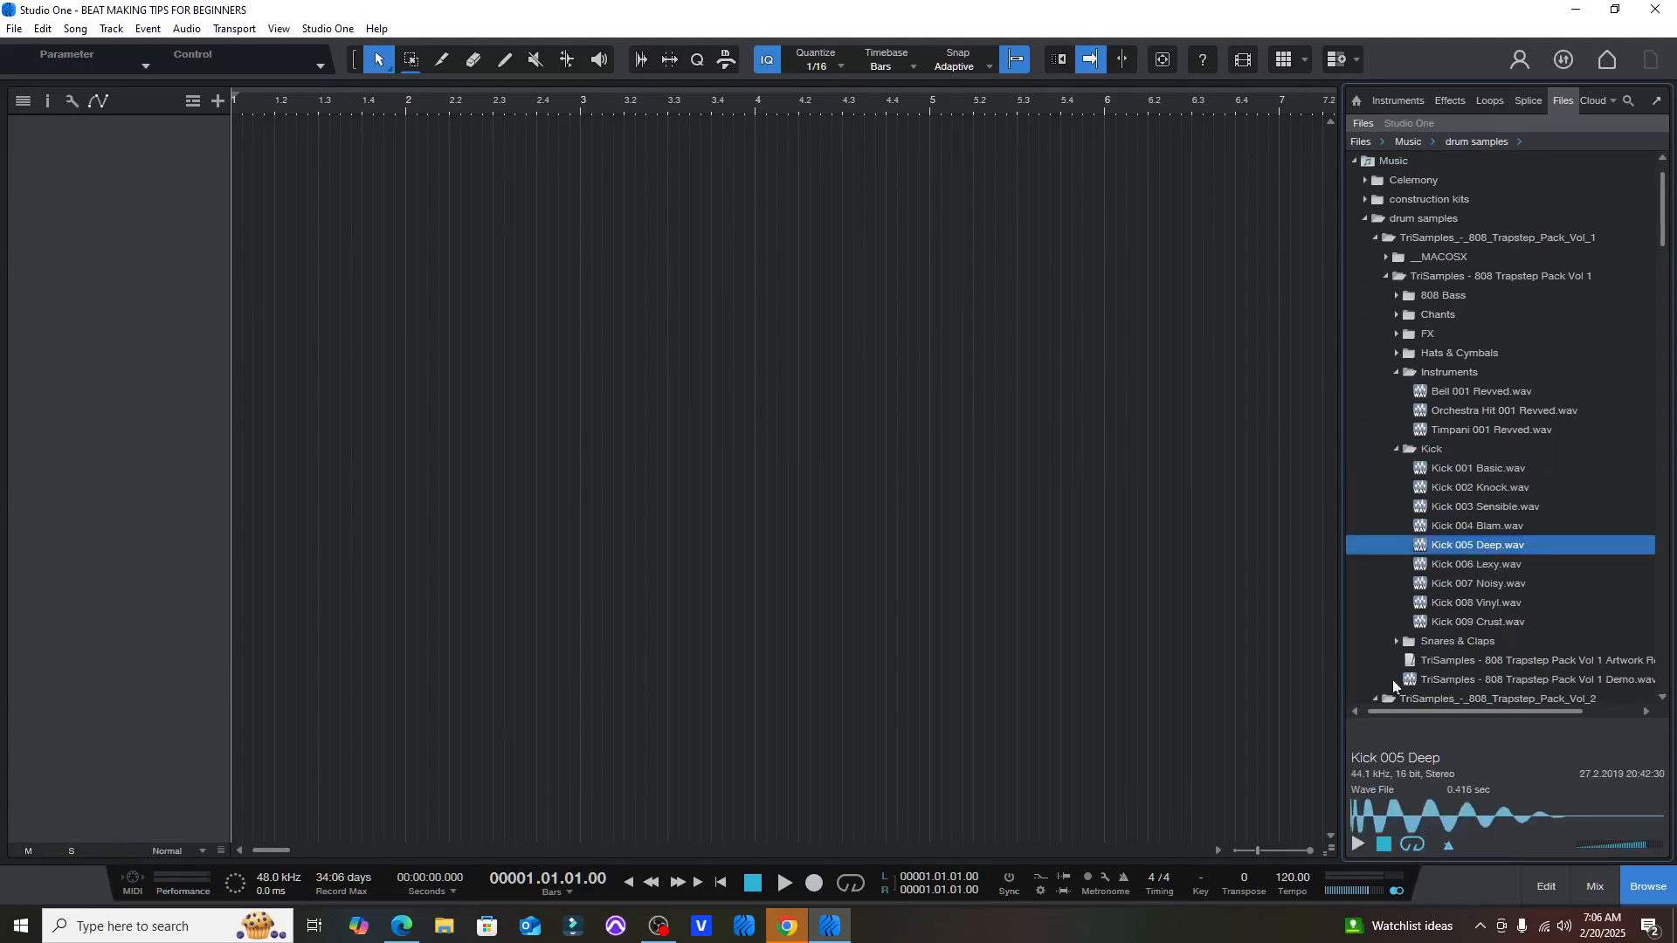
pyautogui.click(1358, 845)
pyautogui.click(1461, 506)
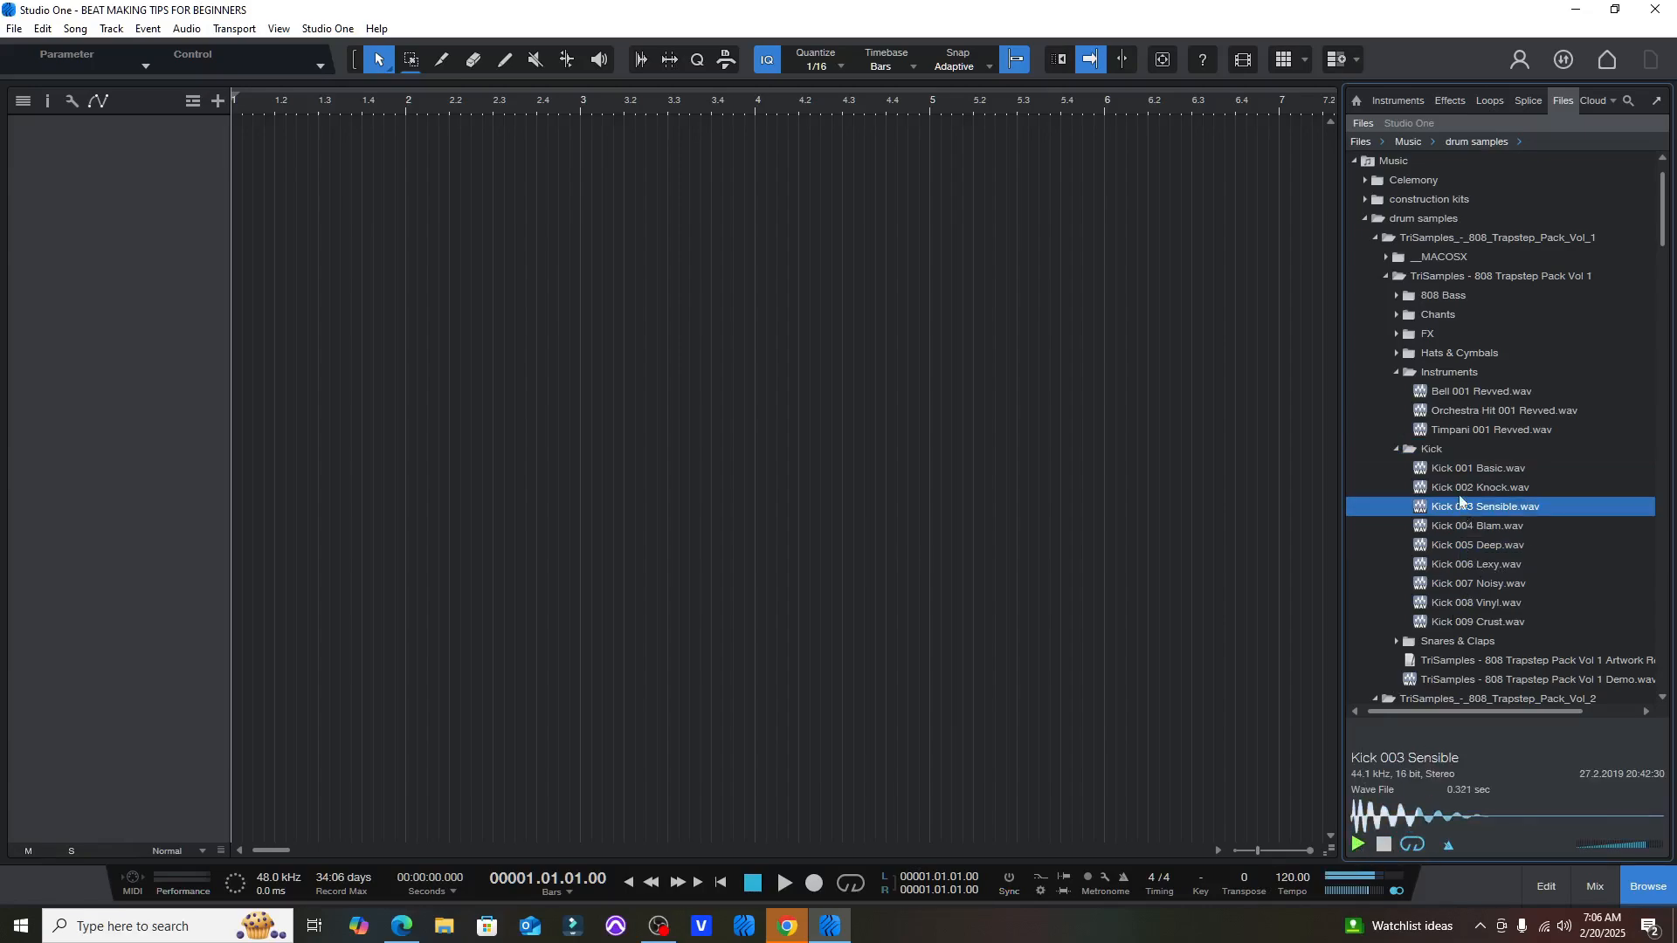
pyautogui.click(1459, 495)
pyautogui.click(1464, 473)
pyautogui.click(1469, 522)
pyautogui.click(1471, 543)
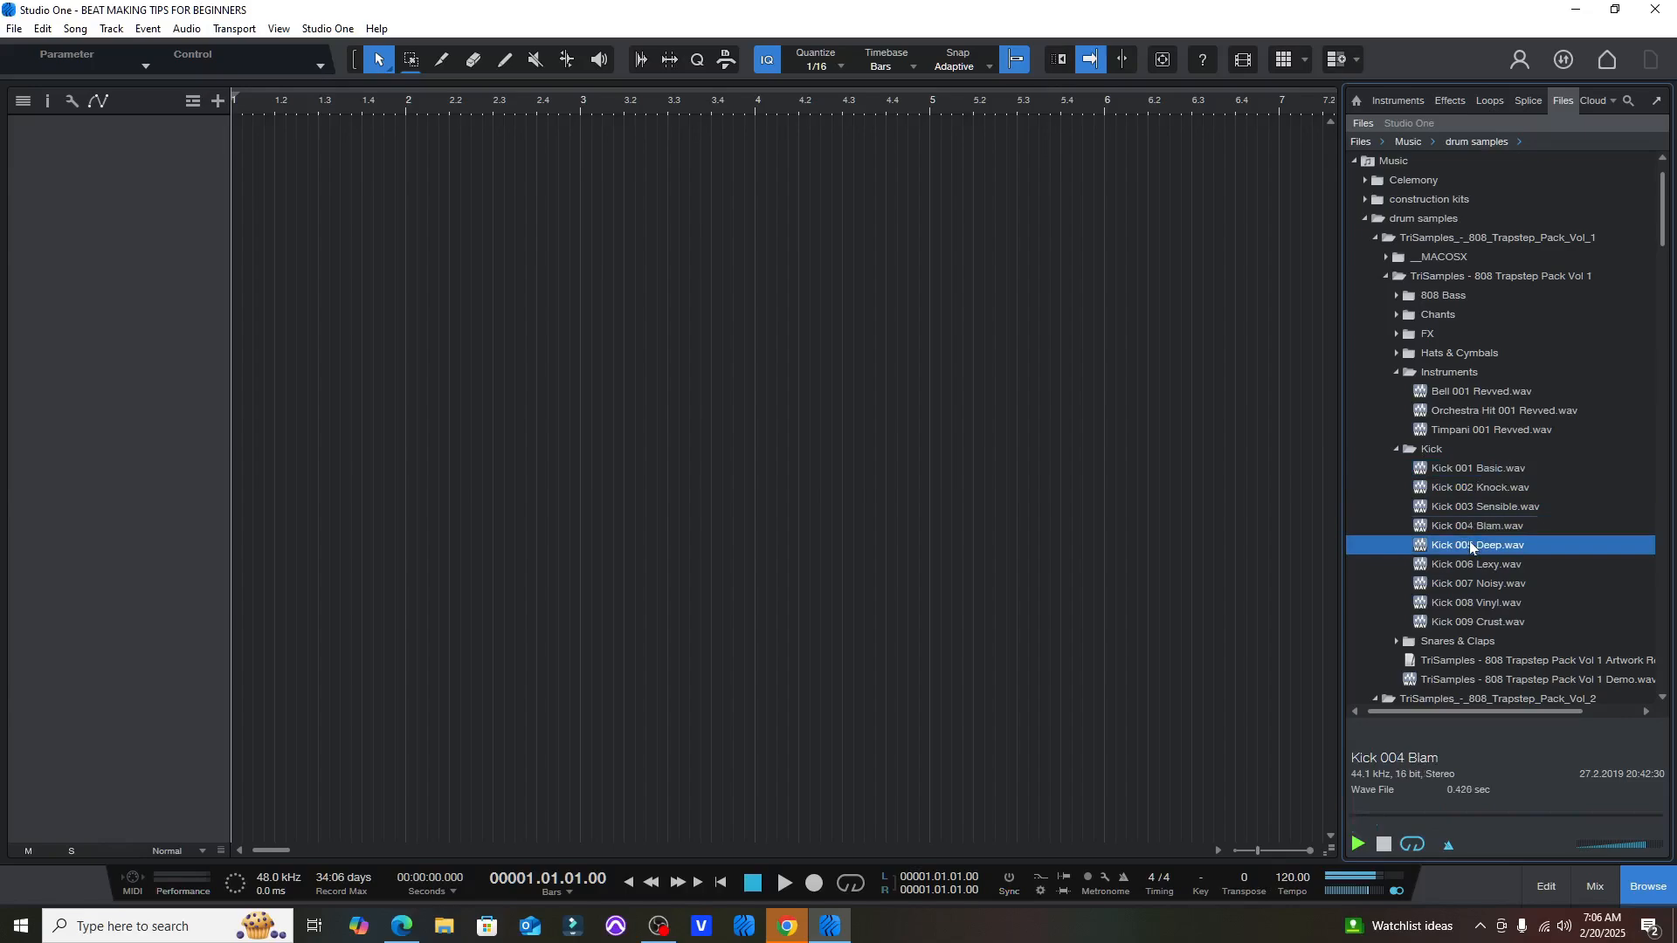
# - Load Kick 004 Blam.wav into a new SampleOne instrument track and close the instrument window
pyautogui.click(1471, 525)
pyautogui.rightClick(1471, 526)
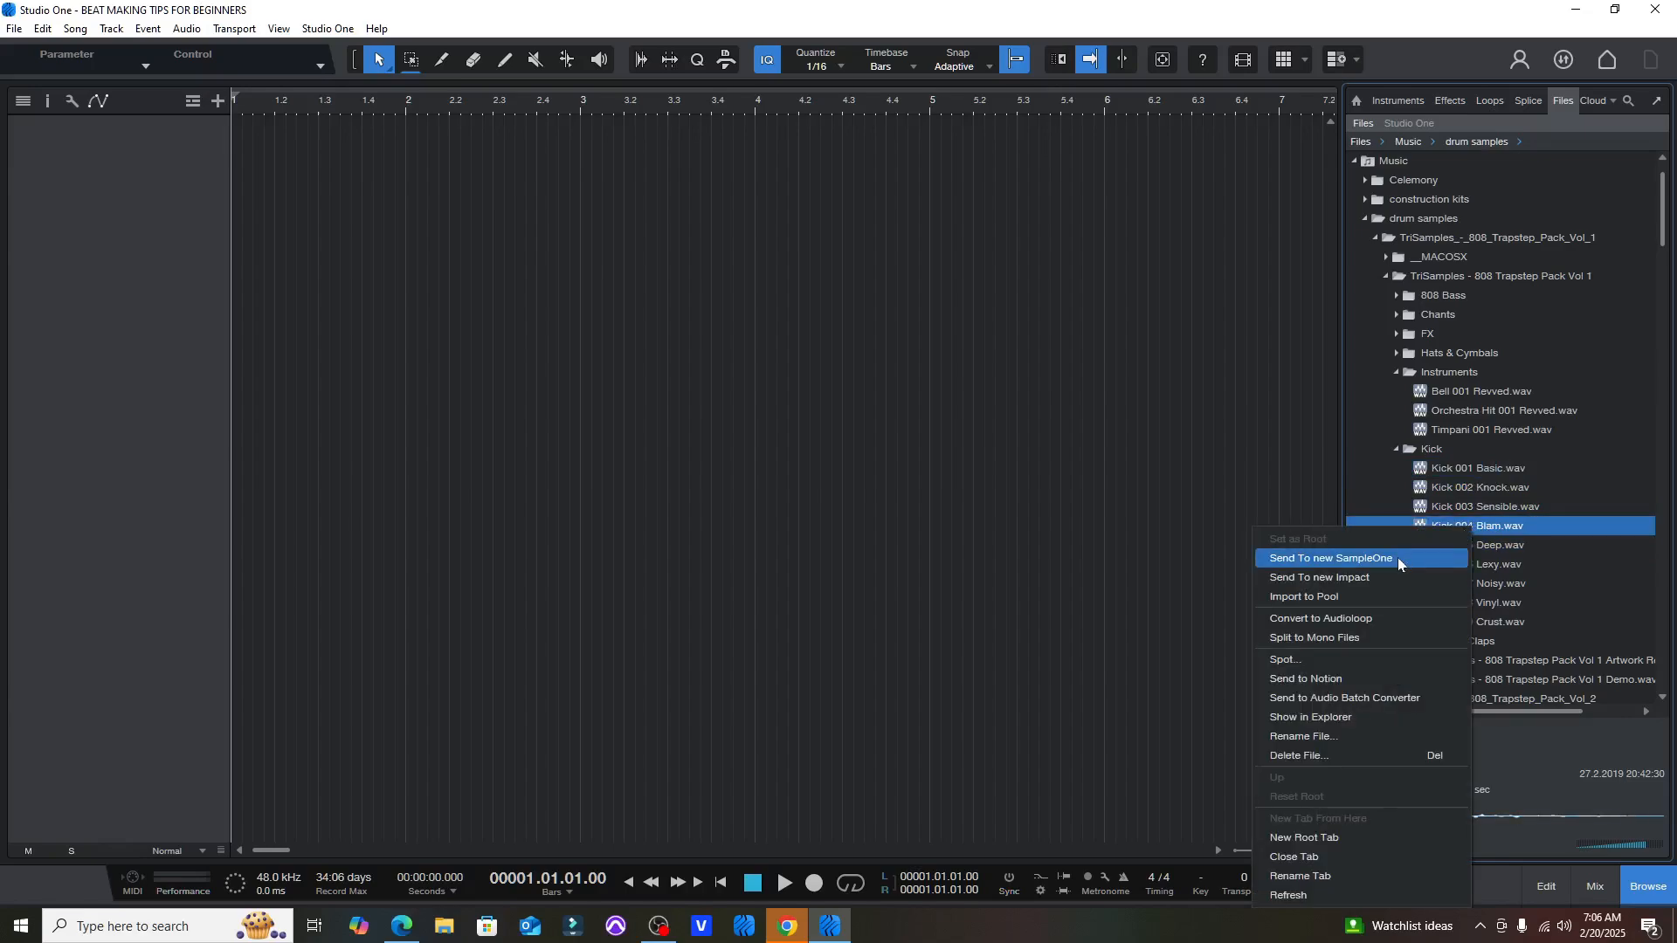
pyautogui.click(1334, 559)
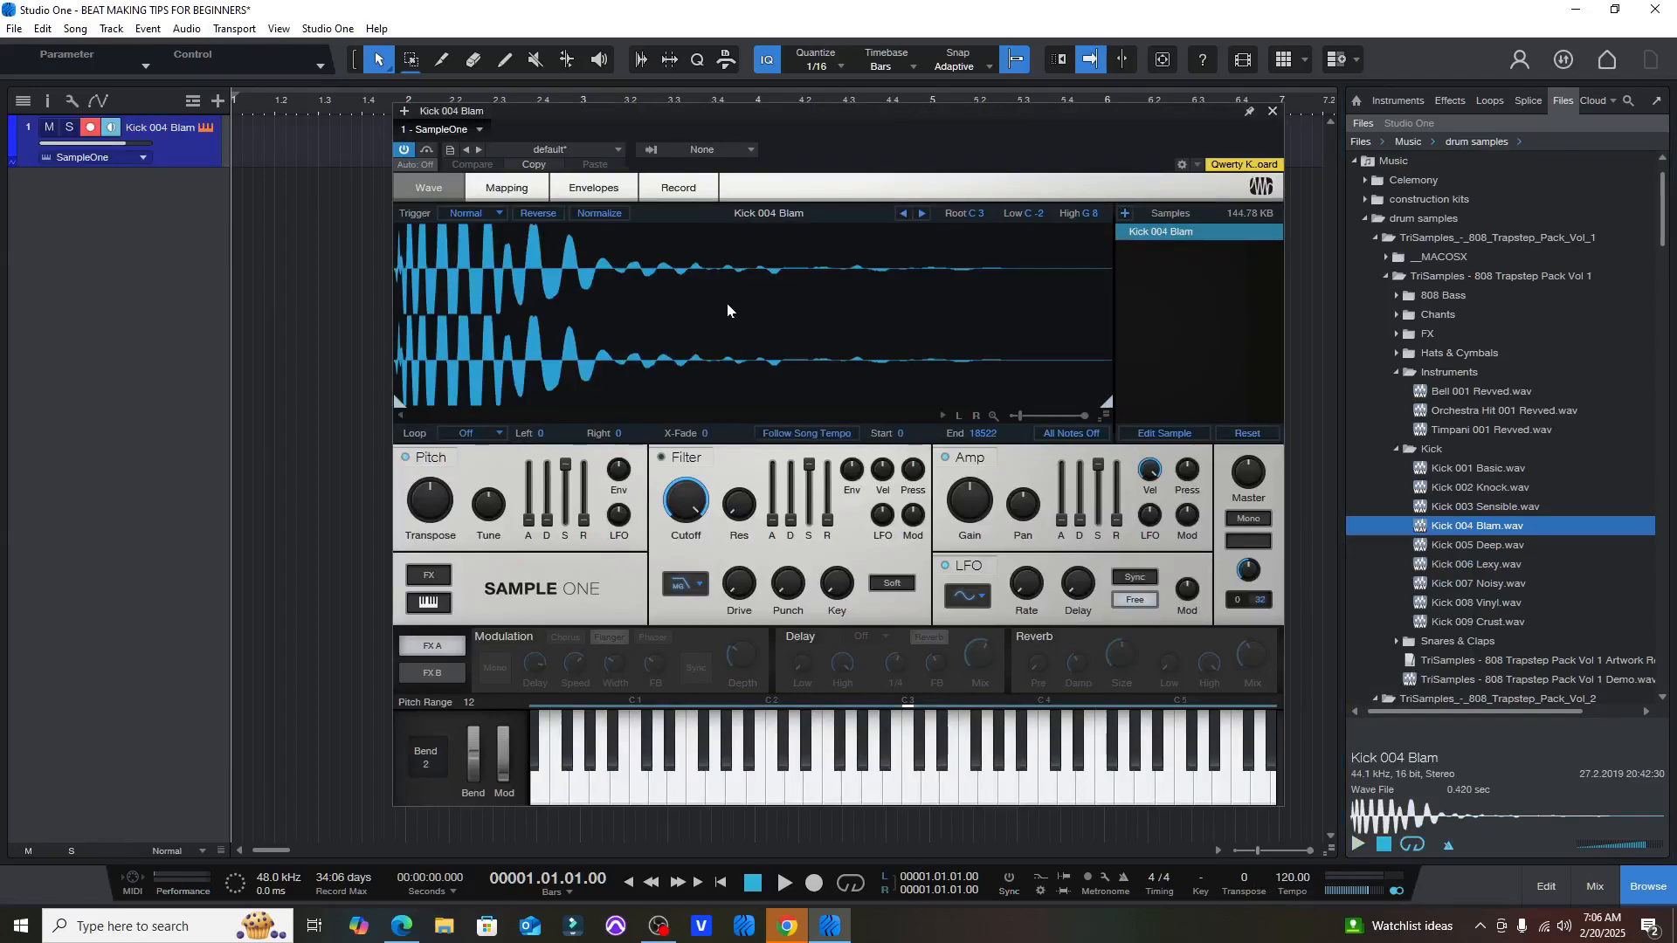
pyautogui.click(1272, 112)
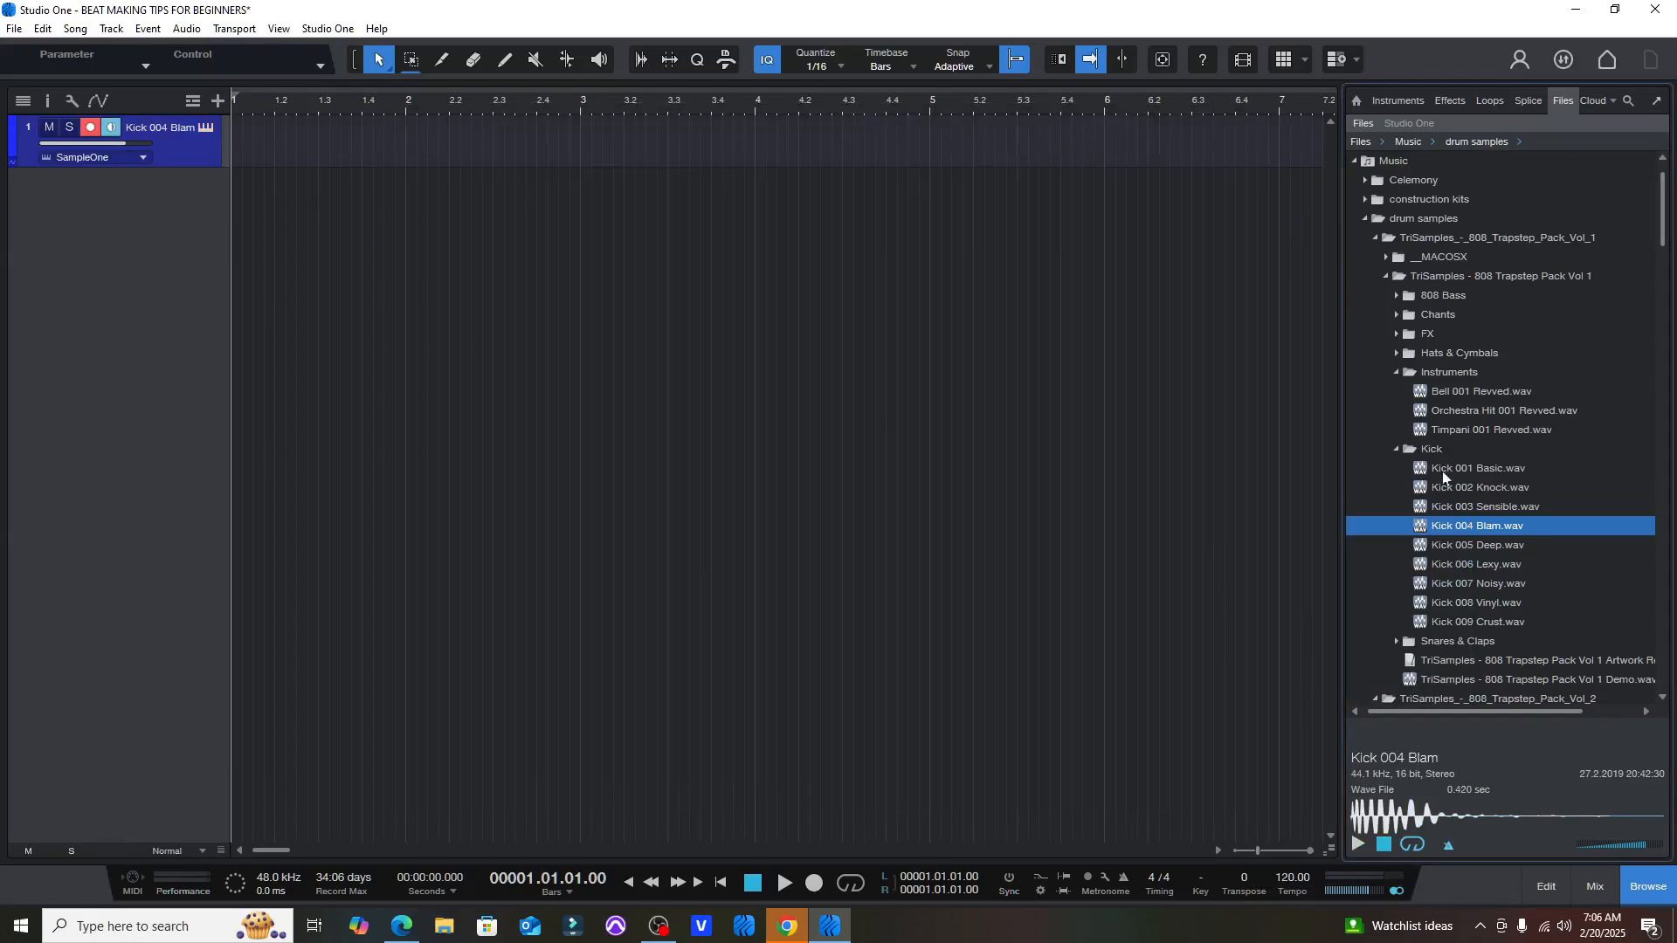
# - Expand the Snares & Claps folder of Vol 1 and audition Clap 004 and Clap 005
pyautogui.doubleClick(1440, 643)
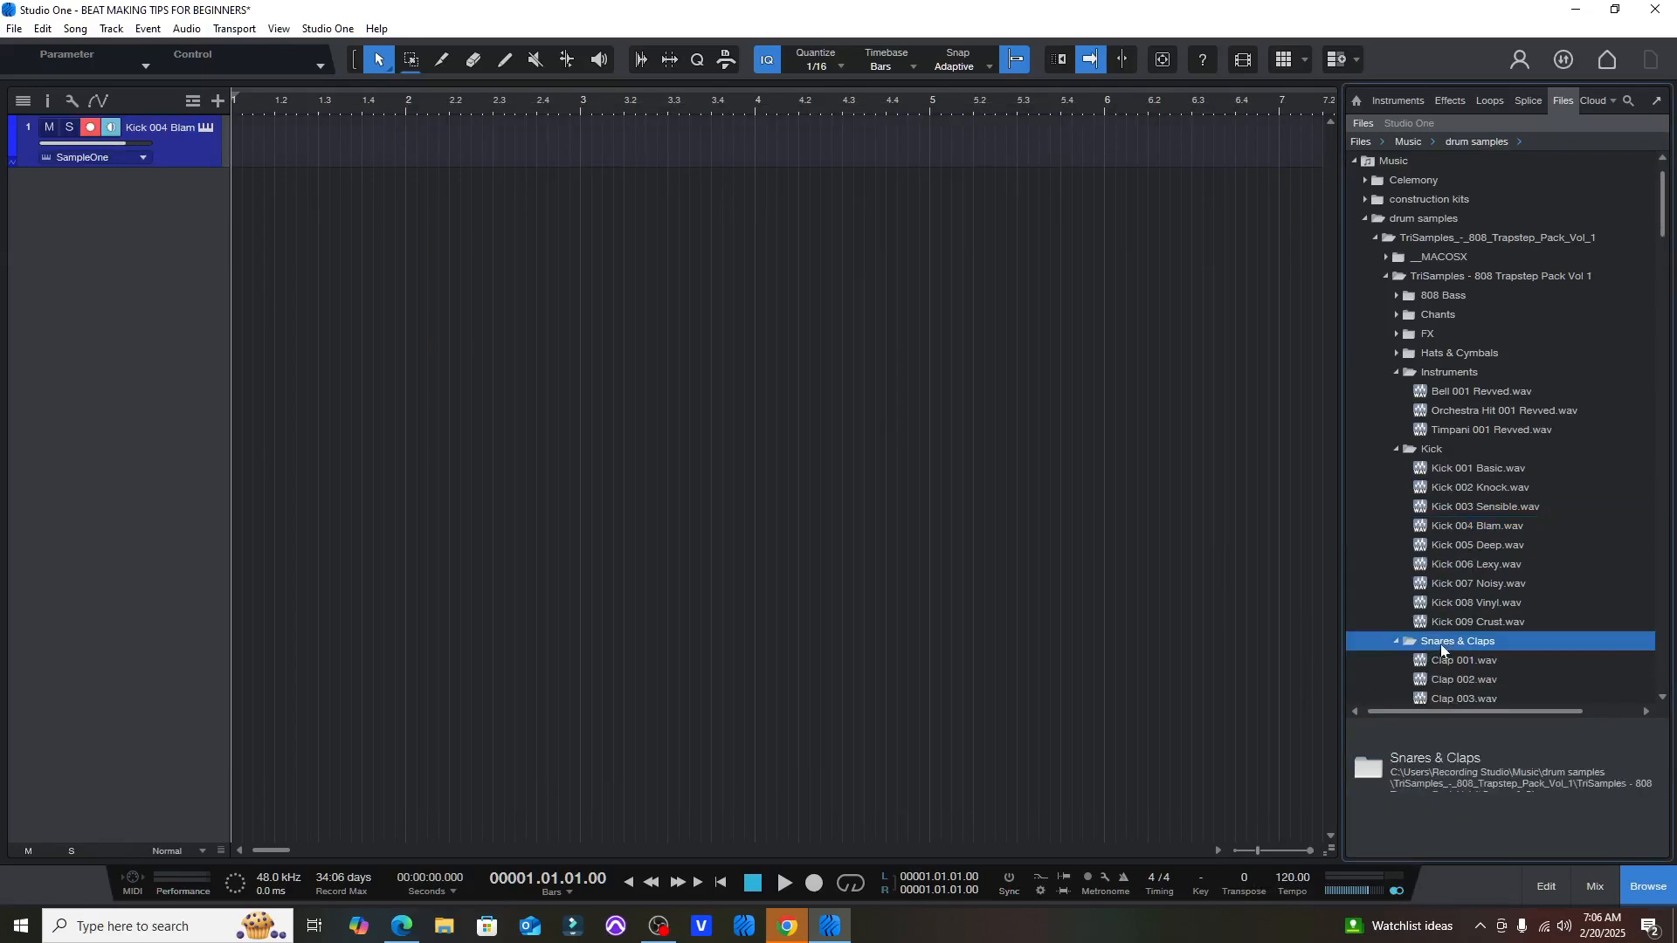
pyautogui.scroll(-3, 1522, 617)
pyautogui.click(1468, 604)
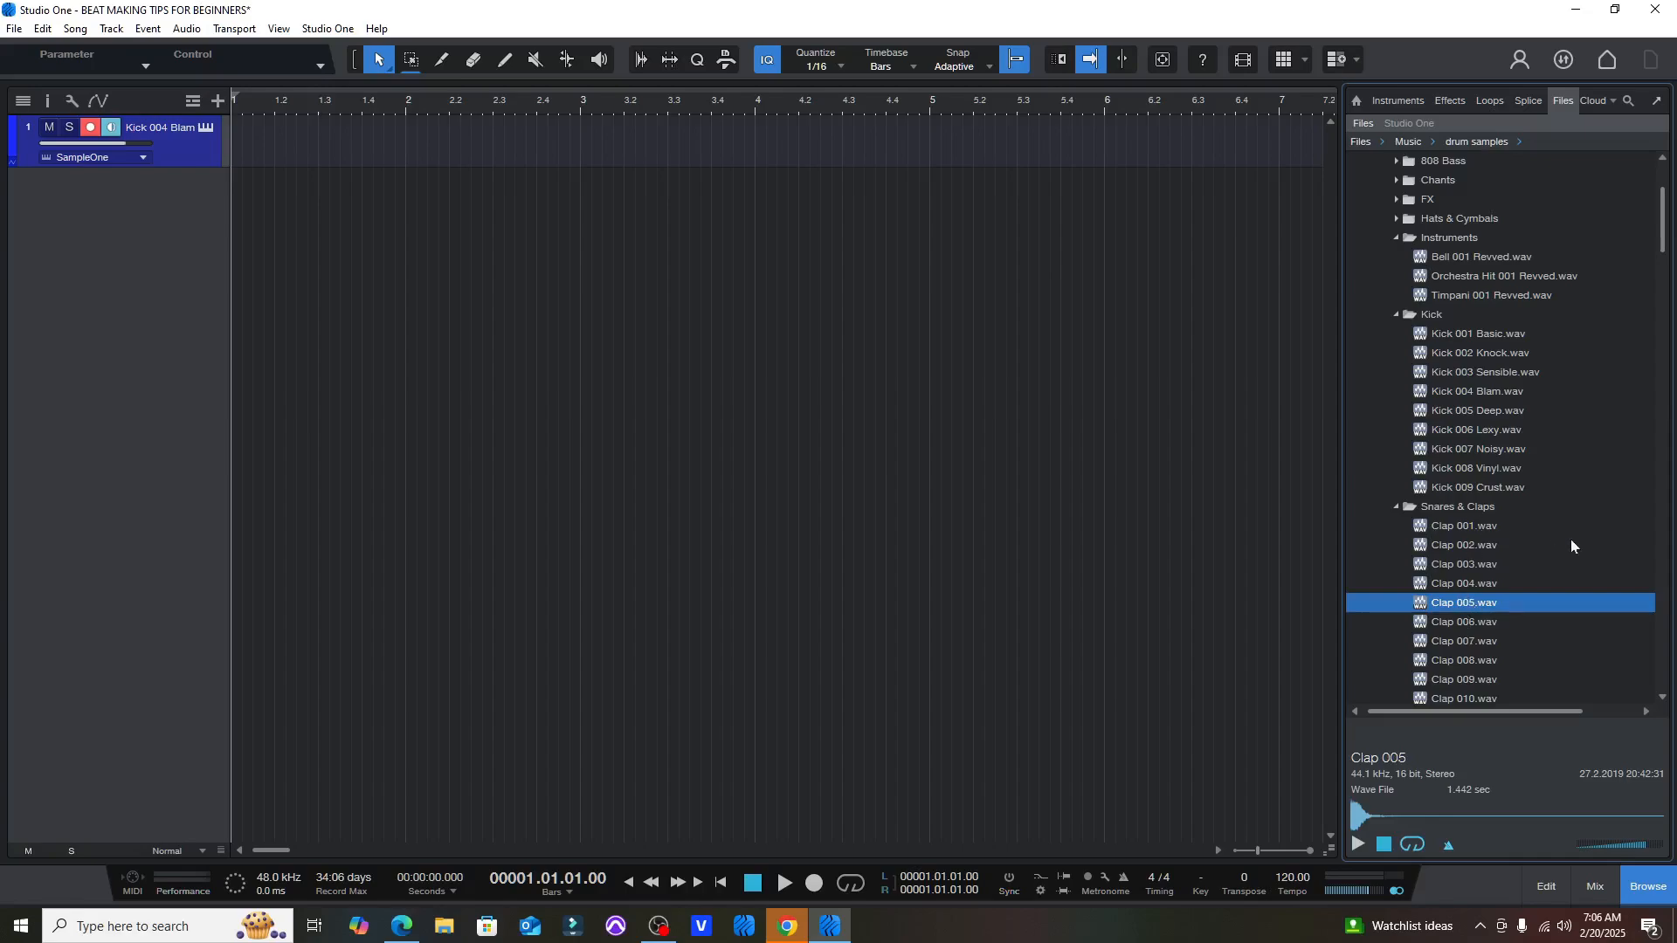
pyautogui.click(1469, 582)
pyautogui.click(1360, 844)
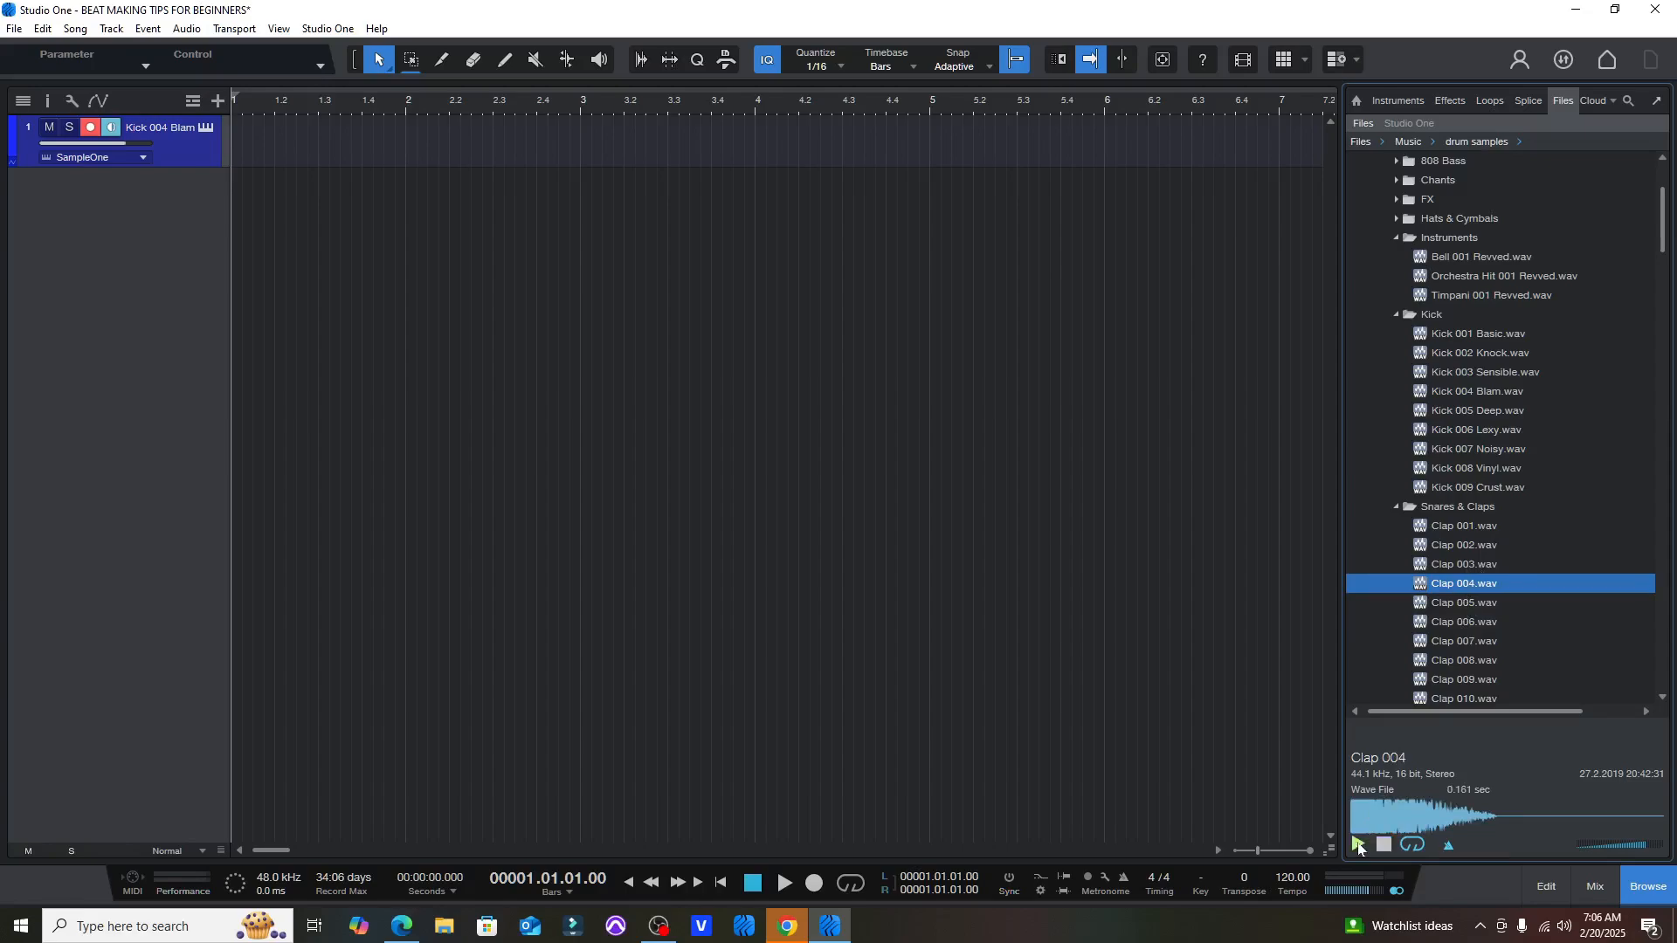
pyautogui.click(1475, 603)
# - Load Clap 006.wav into a new SampleOne instrument track
pyautogui.click(1464, 622)
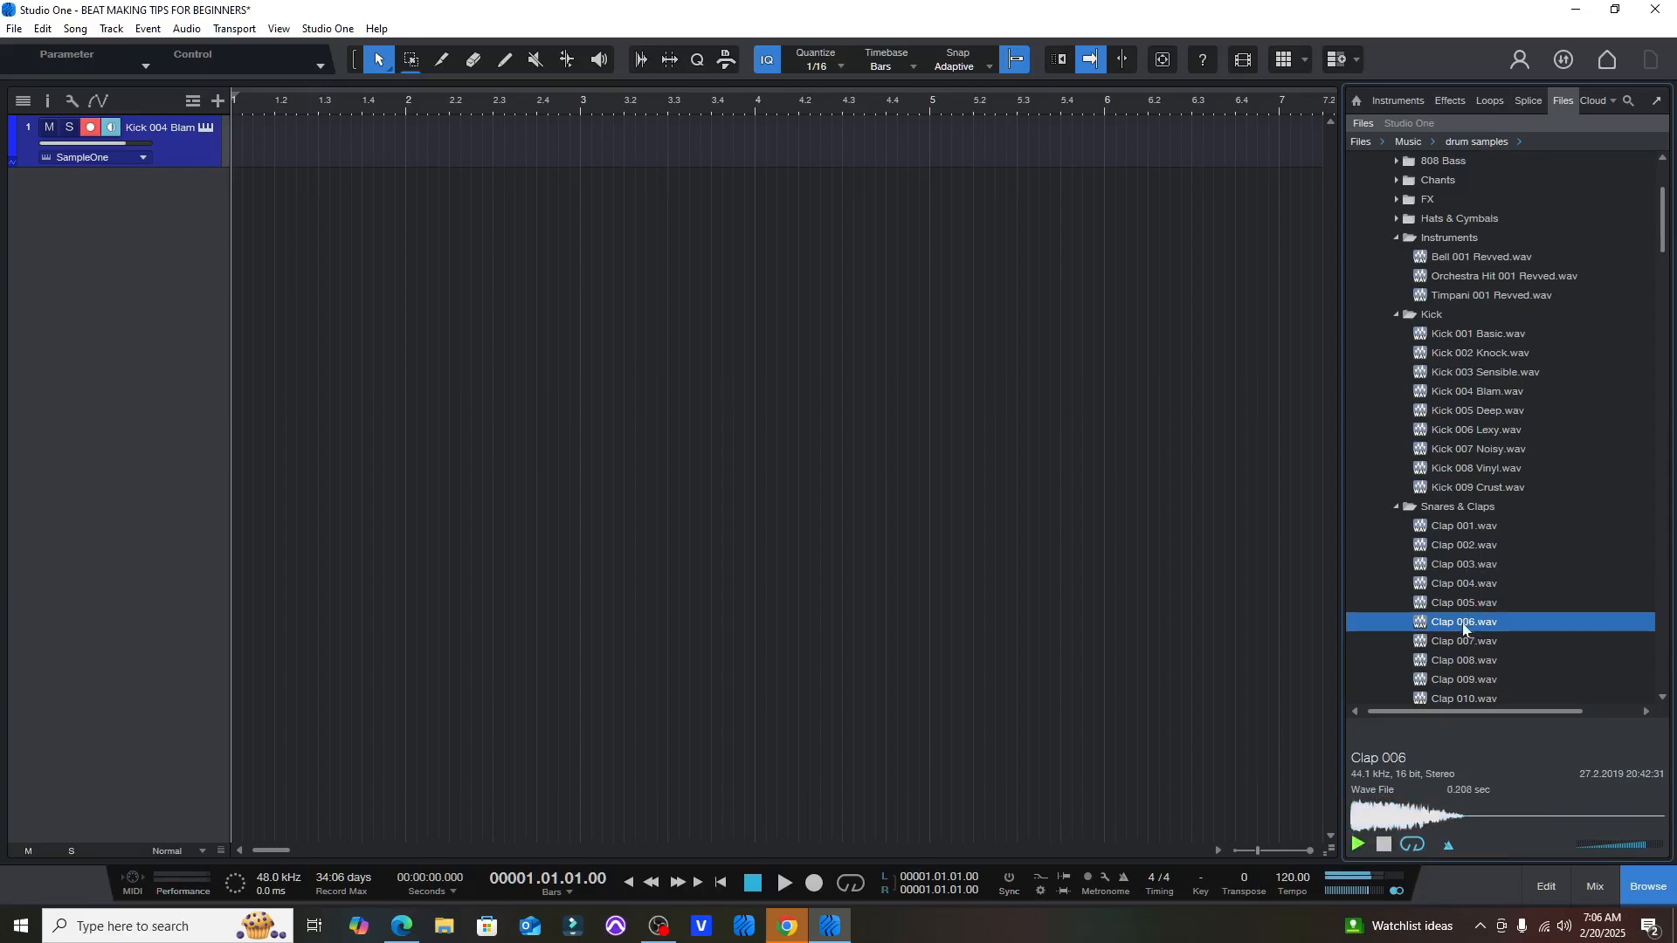
pyautogui.rightClick(1462, 622)
pyautogui.click(1407, 276)
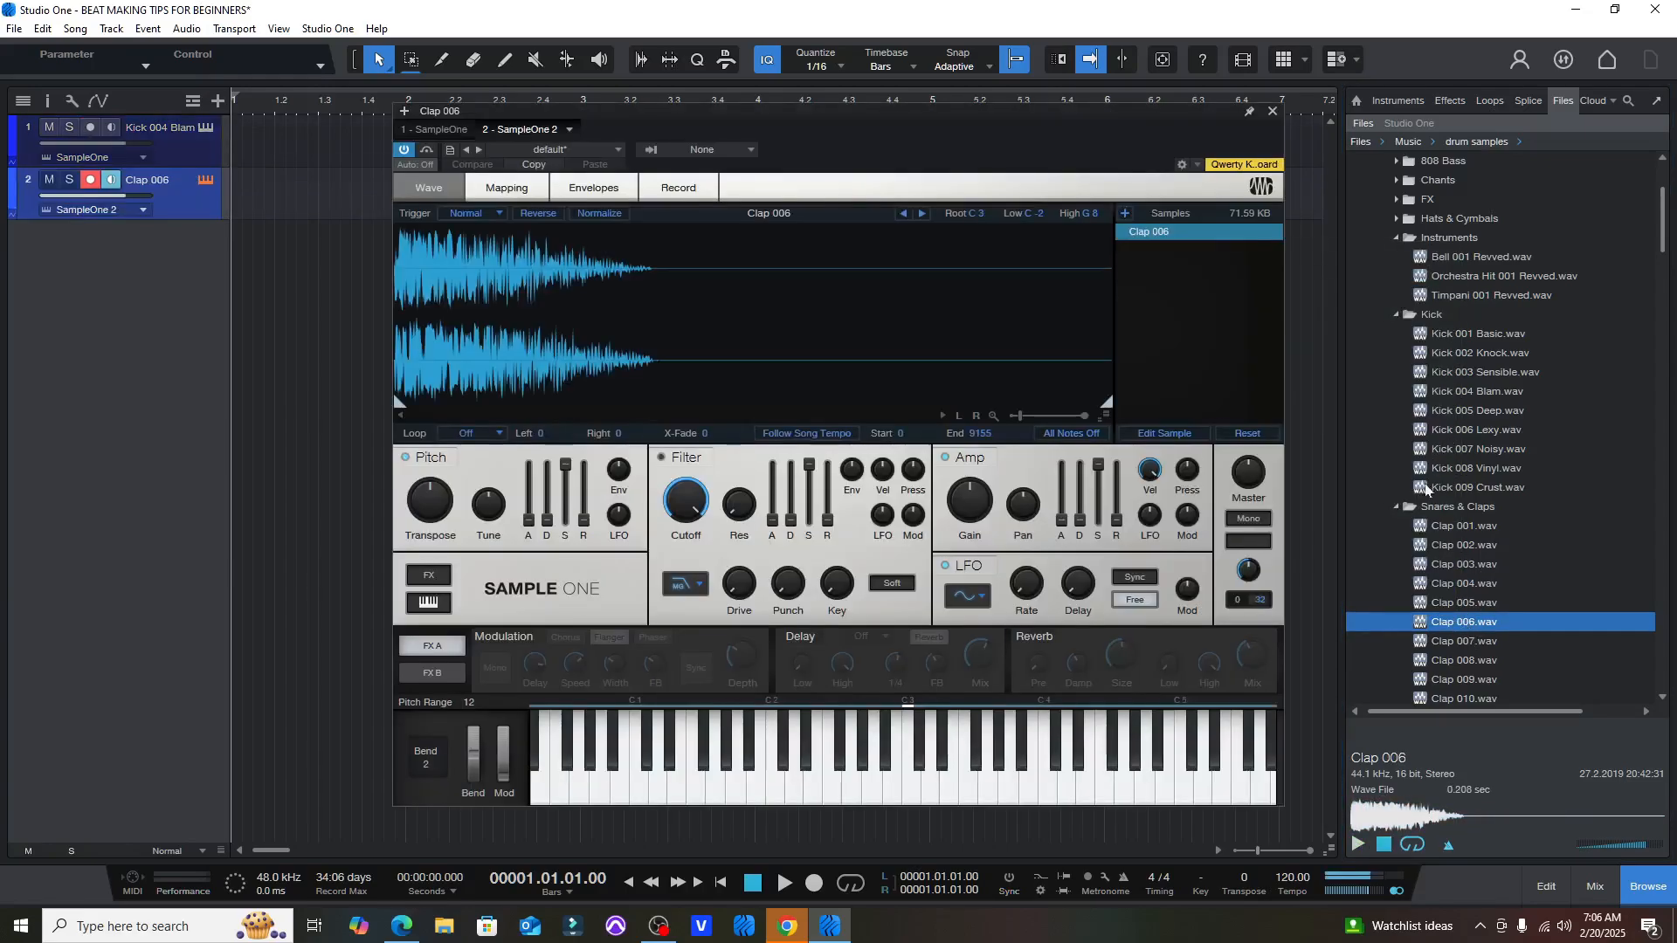
# - Collapse the Snares & Claps and 808s folders and expand the Cymbals folder of 808 Trapstep Pack Vol 2
pyautogui.click(1398, 506)
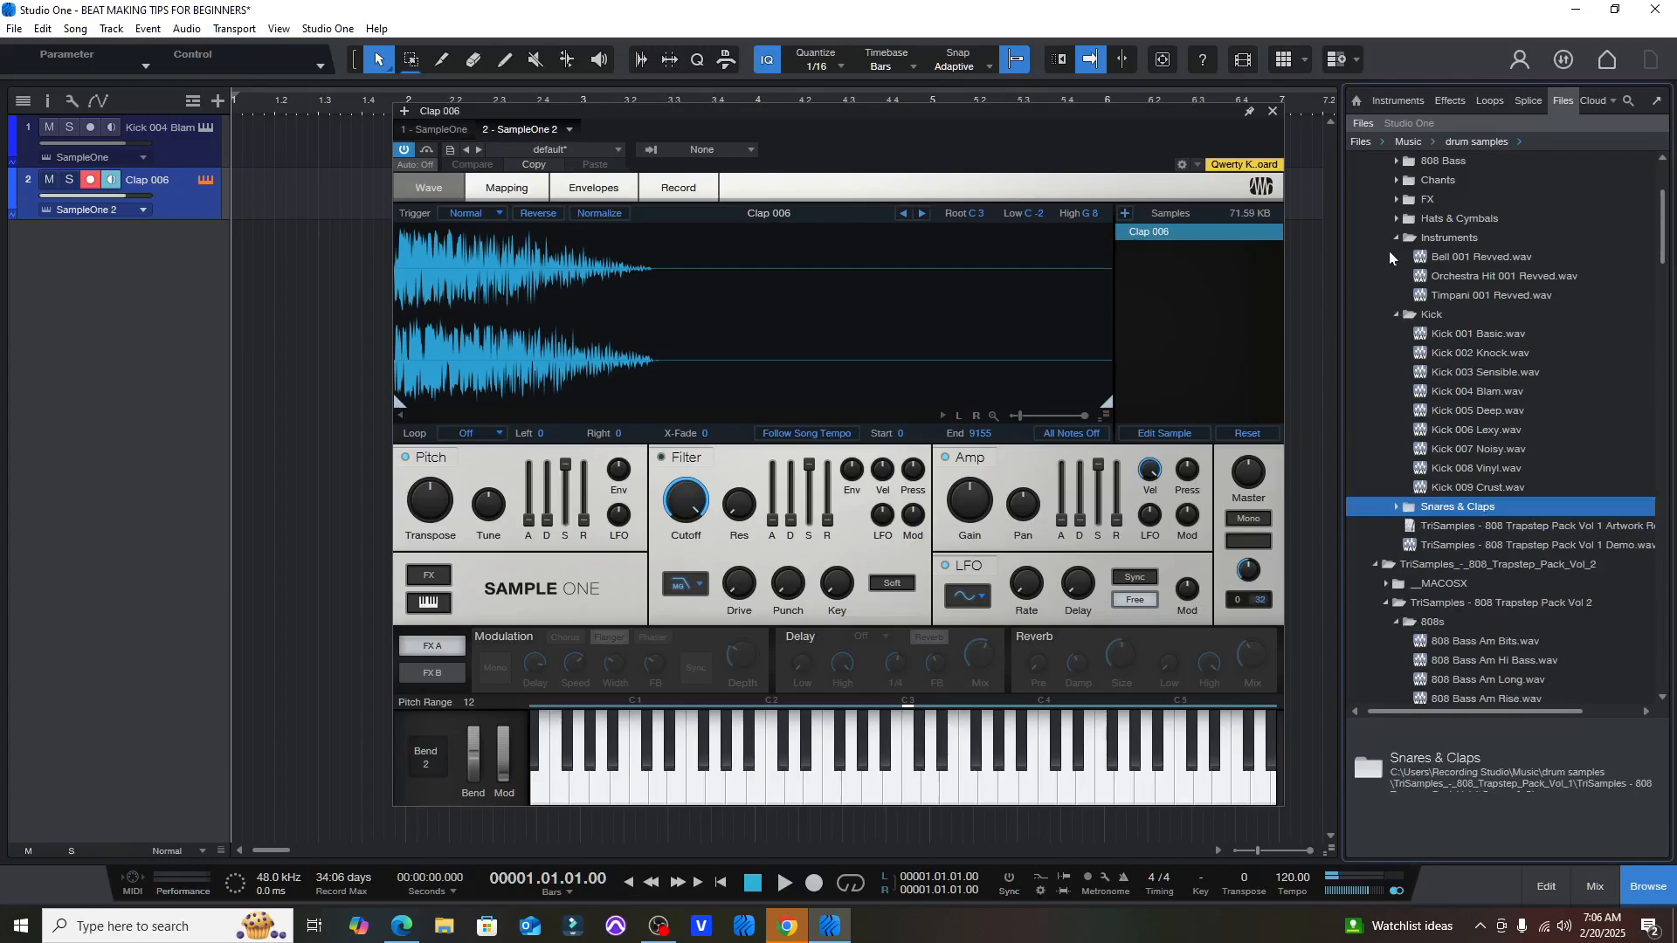
pyautogui.scroll(-4, 1442, 526)
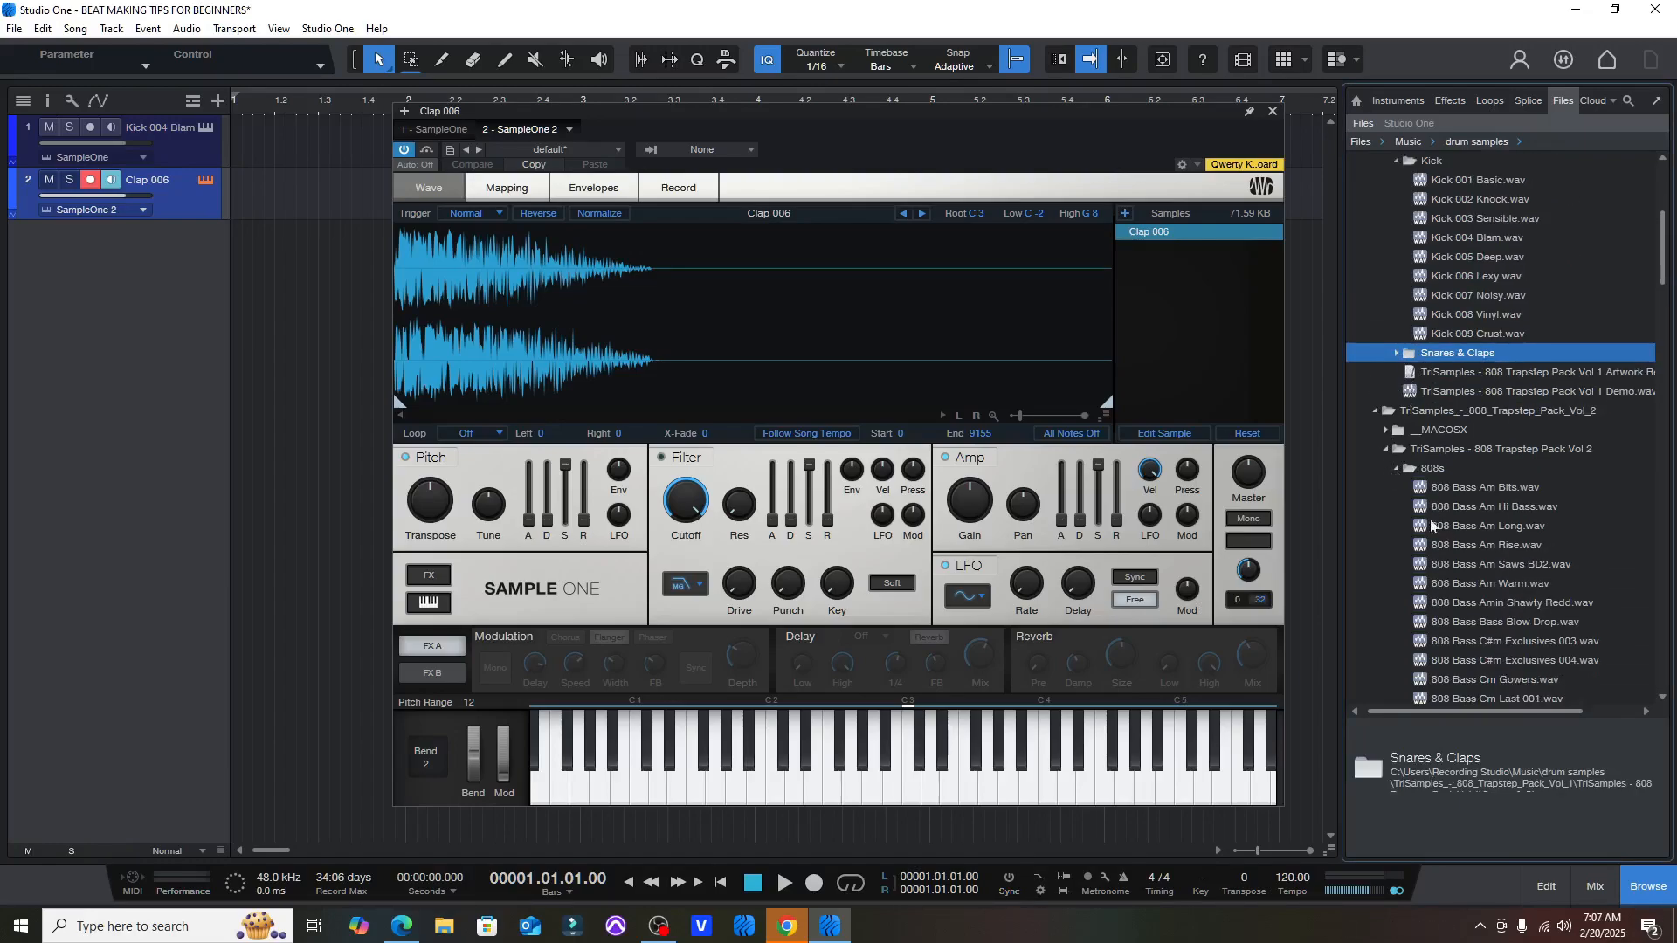
pyautogui.scroll(-1, 1456, 566)
pyautogui.click(1397, 430)
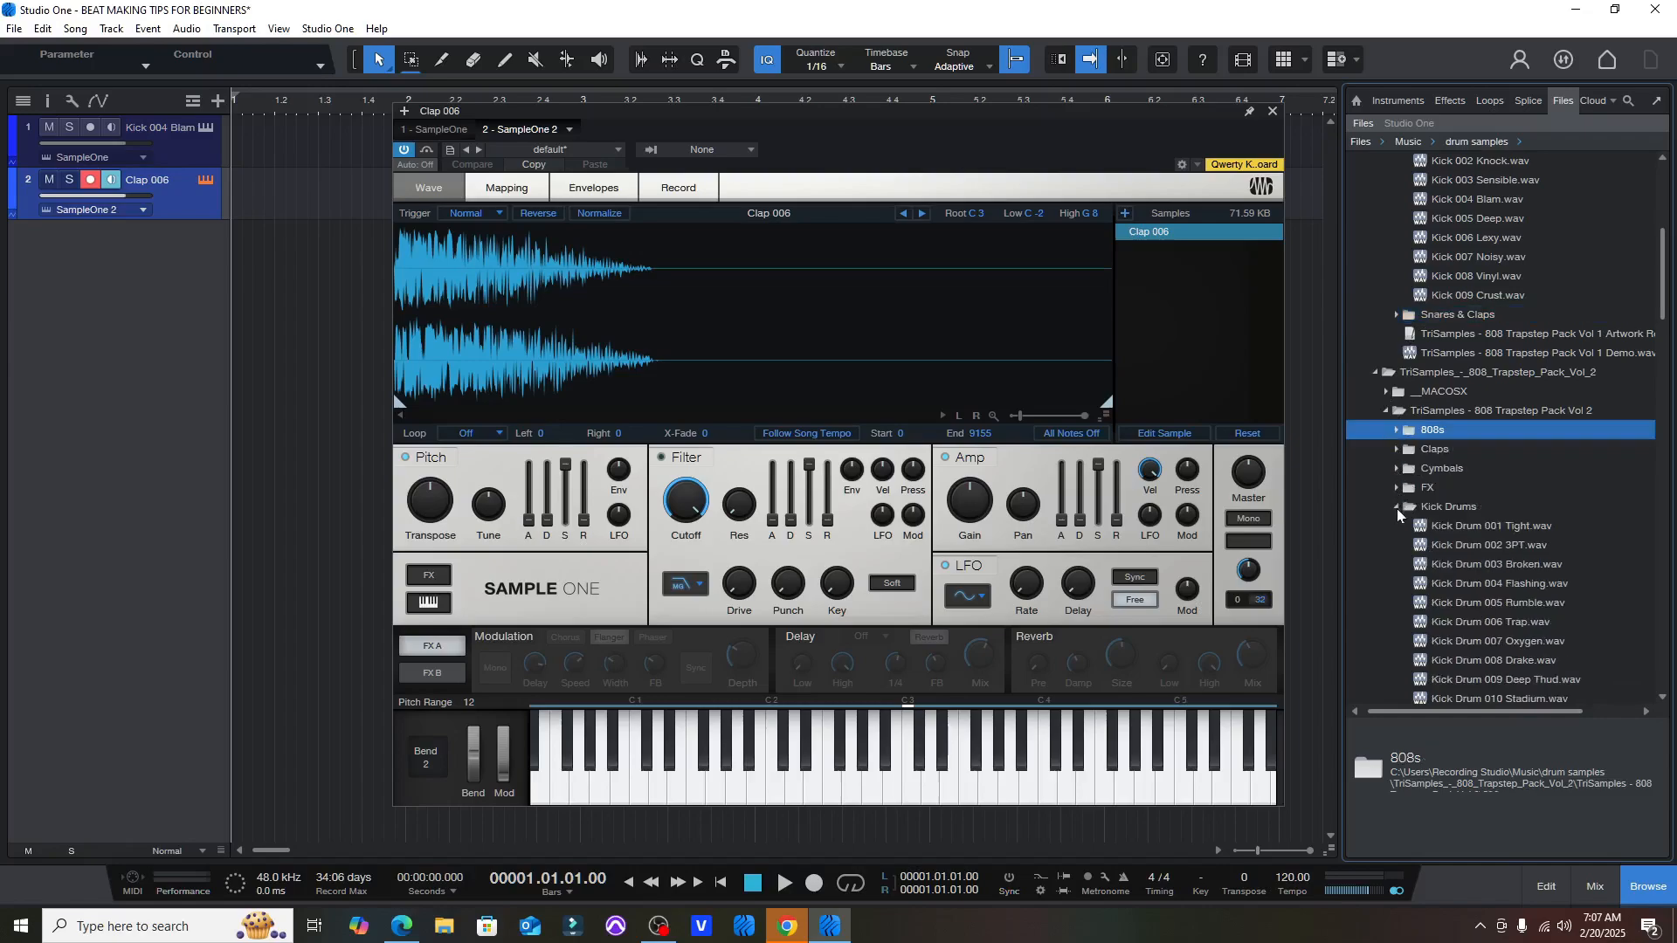
pyautogui.click(1398, 470)
pyautogui.scroll(-2, 1456, 547)
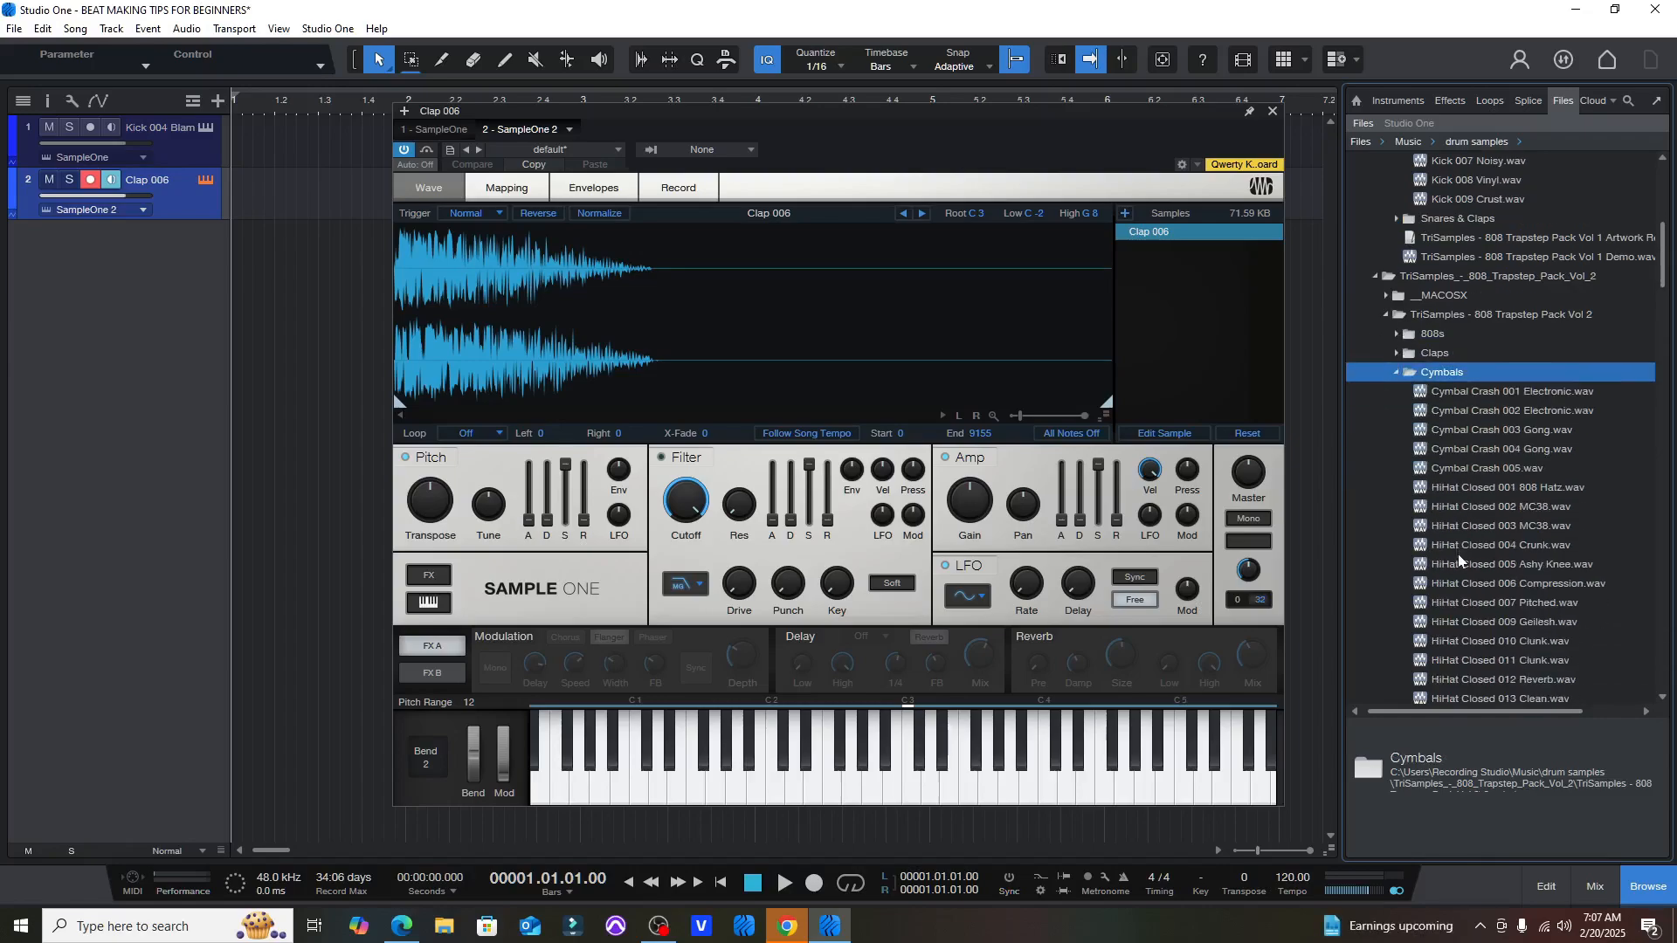
# - Audition the closed hi-hat samples between HiHat Closed 004 Crunk and 012 Reverb in the Cymbals folder
pyautogui.click(1457, 552)
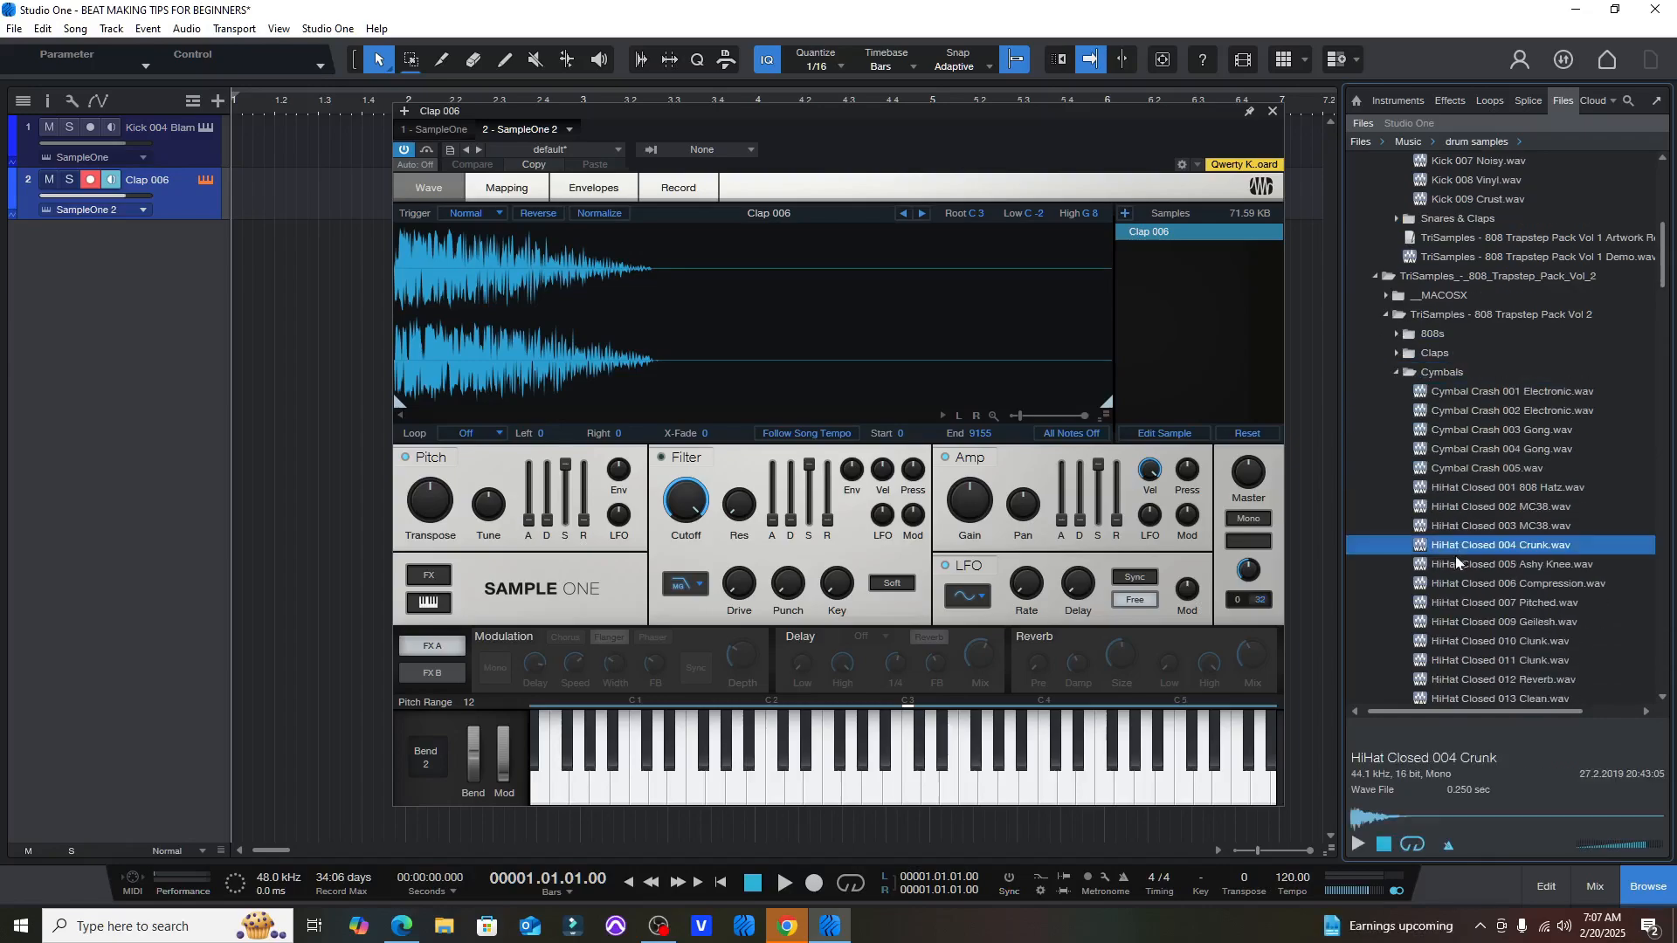
pyautogui.click(1490, 602)
pyautogui.click(1490, 622)
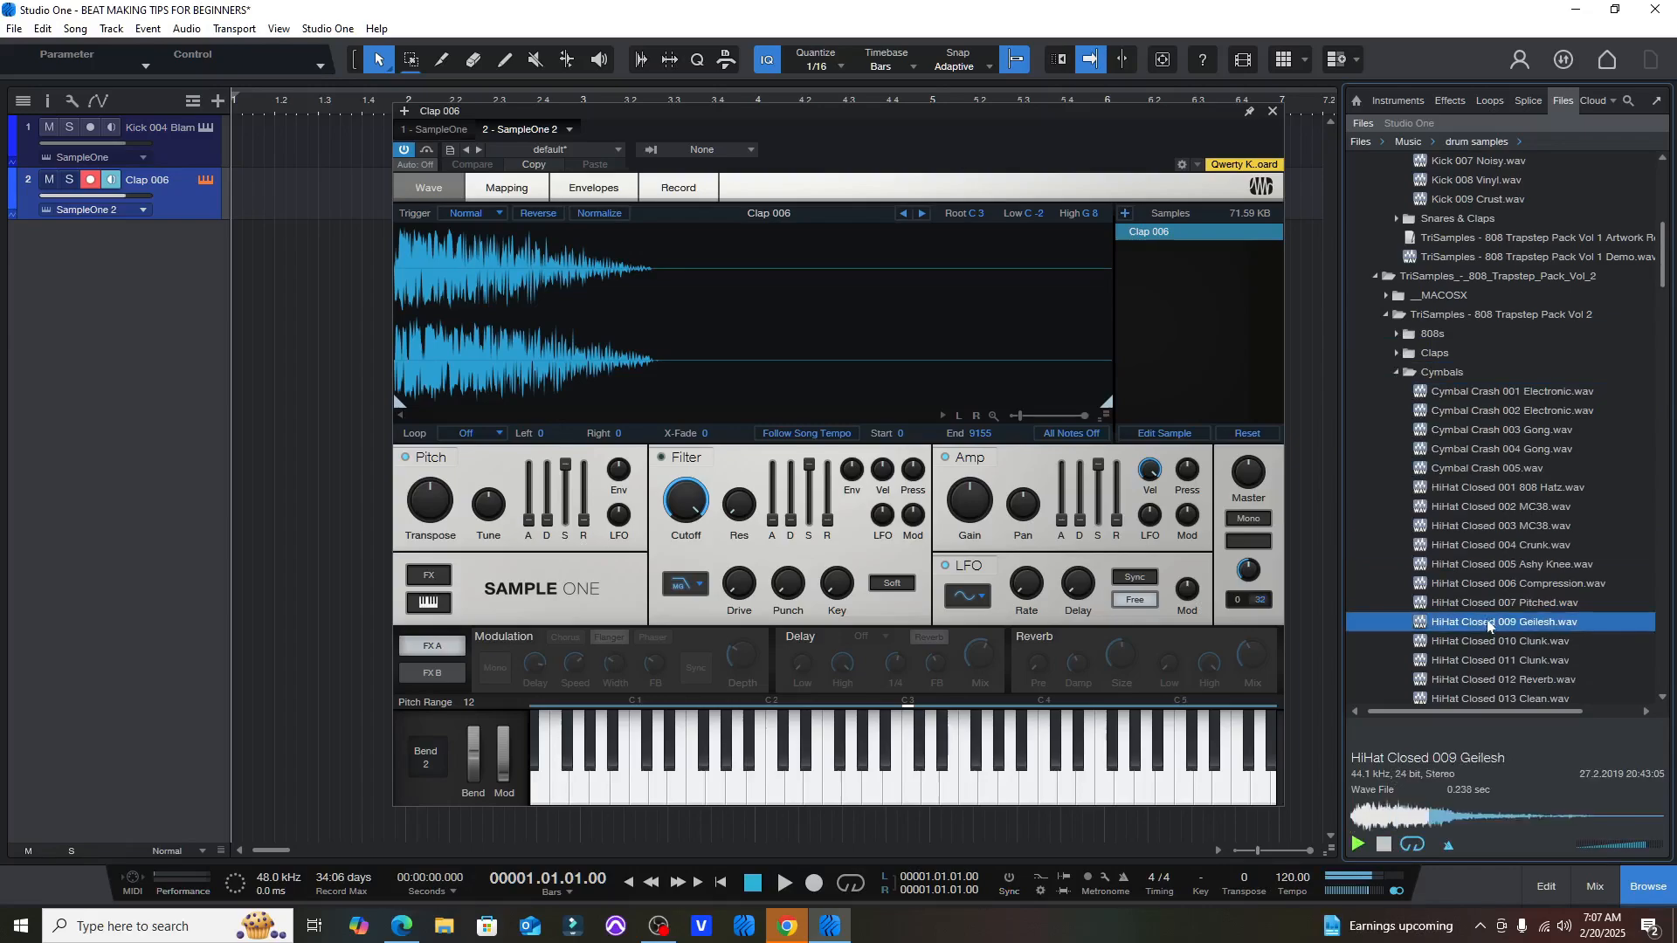
pyautogui.click(1480, 640)
pyautogui.click(1473, 660)
pyautogui.click(1477, 680)
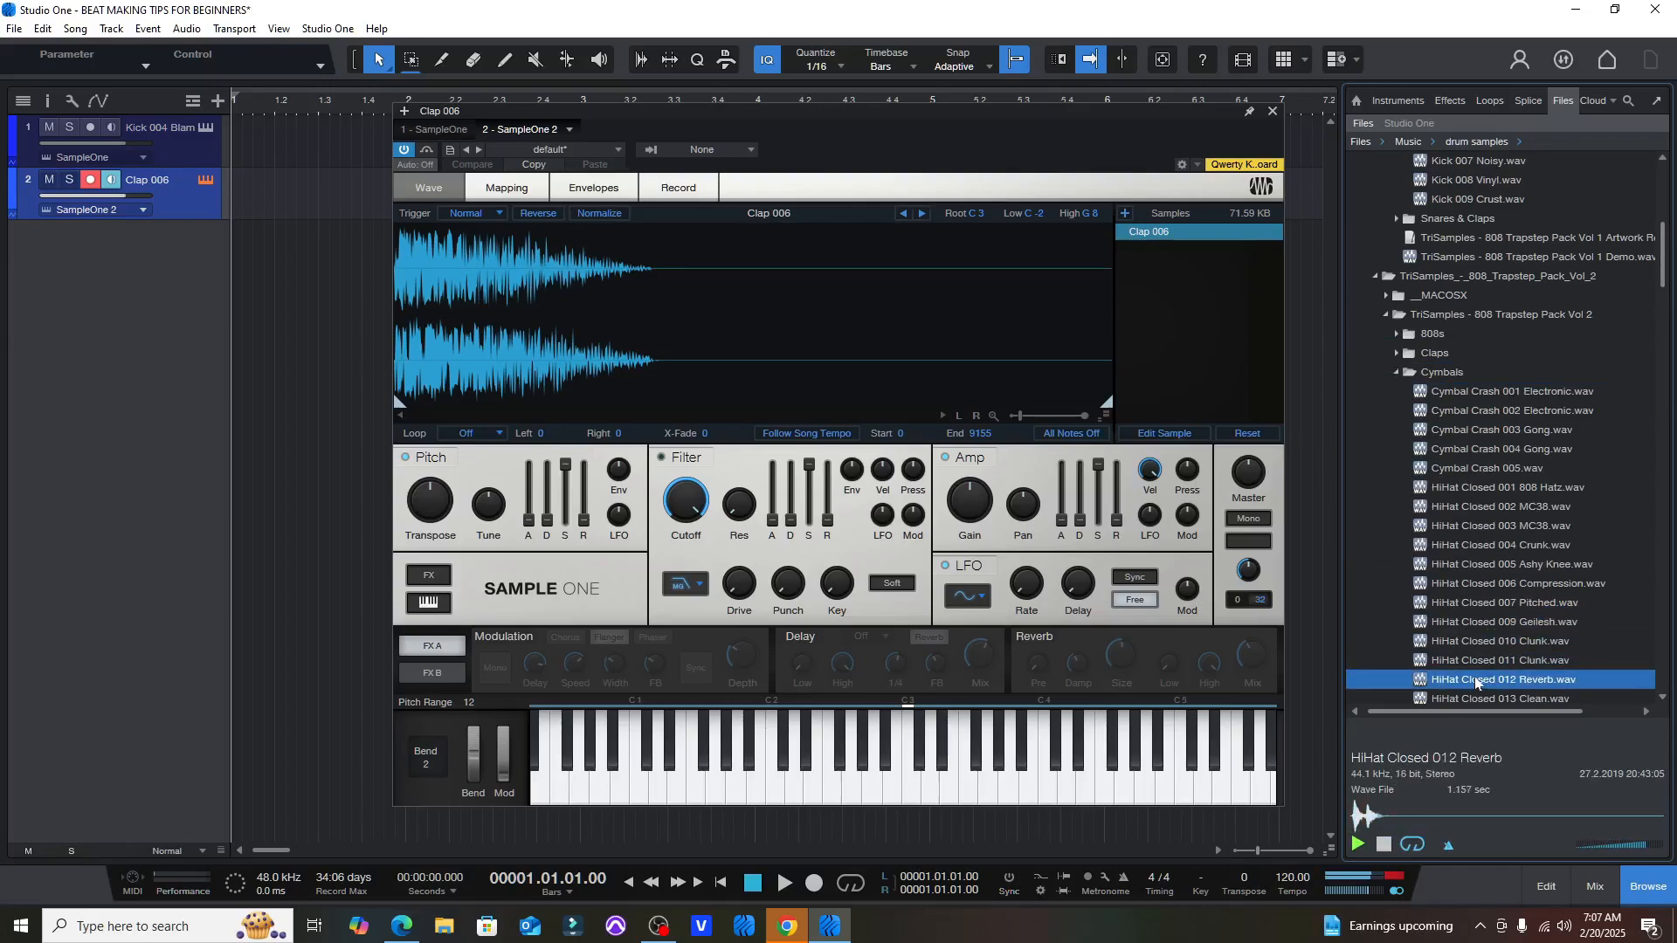
pyautogui.click(1489, 604)
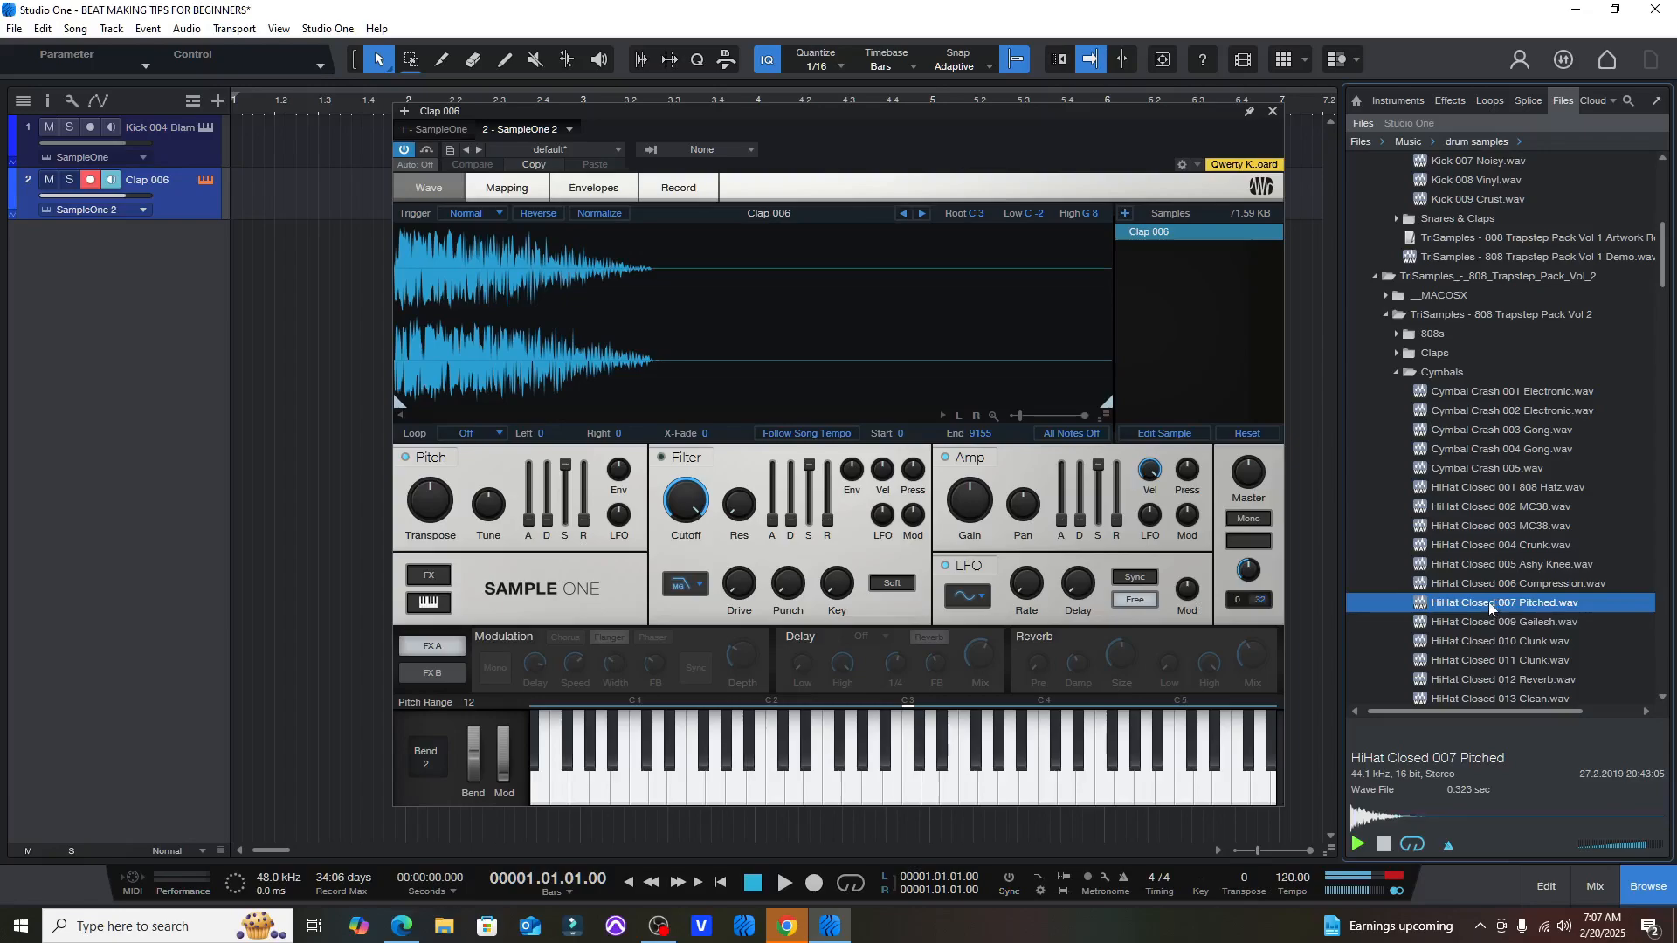
pyautogui.click(1494, 585)
pyautogui.click(1492, 566)
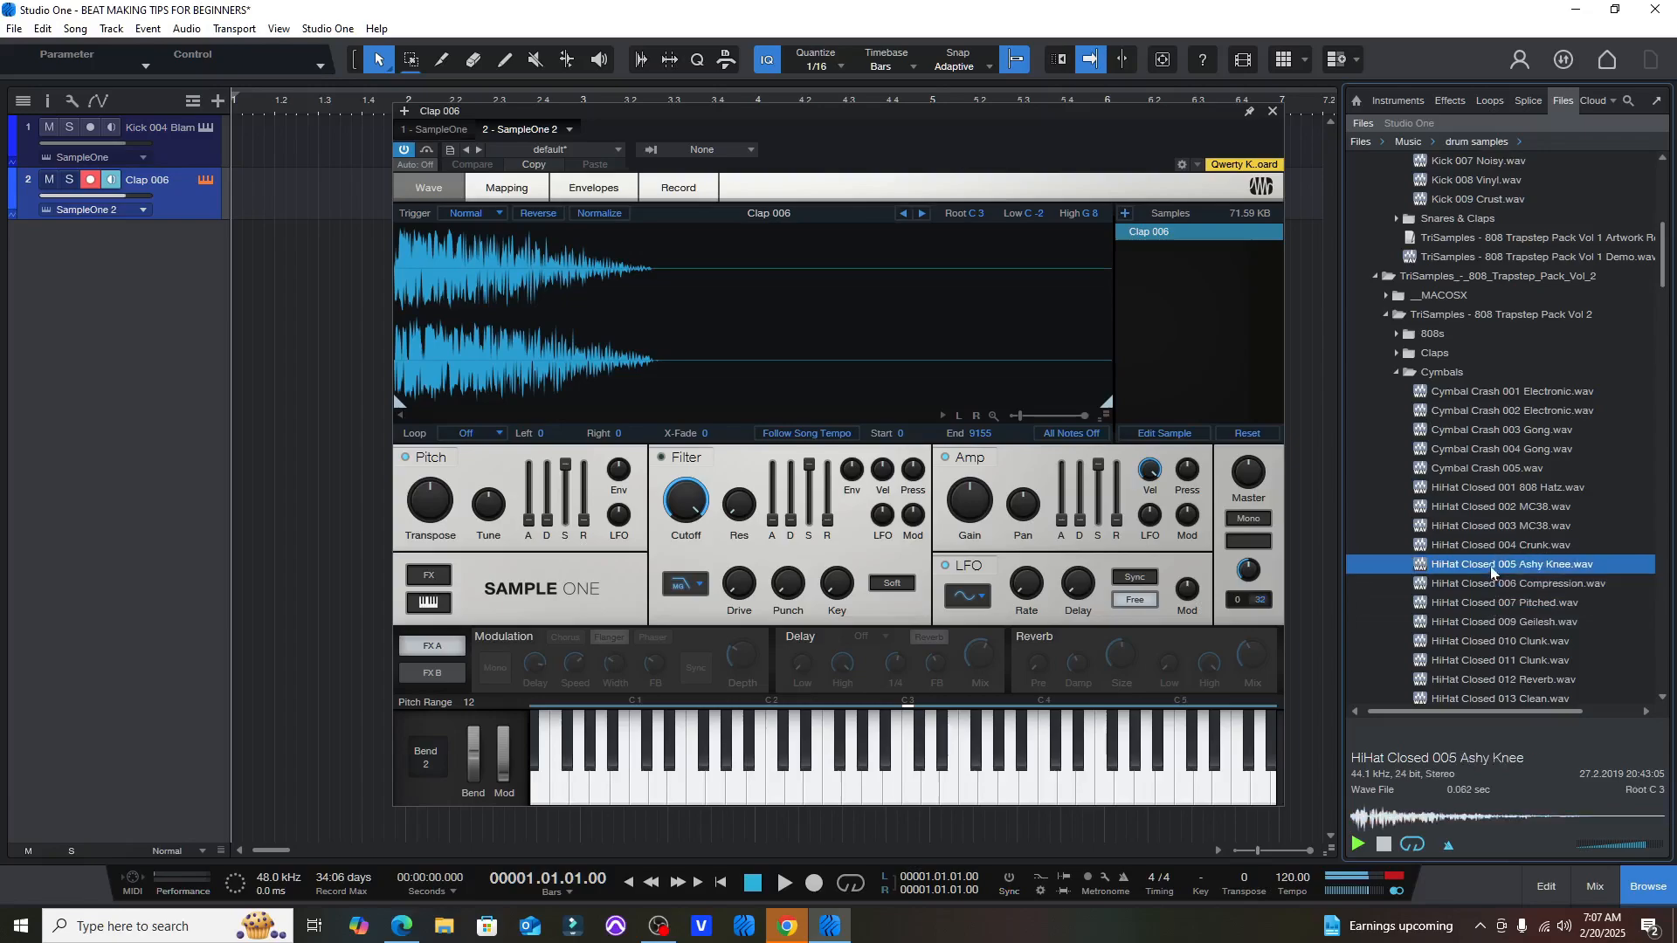
# - Load HiHat Closed 004 Crunk.wav into a new SampleOne instrument track and close the instrument window
pyautogui.click(1491, 548)
pyautogui.rightClick(1490, 547)
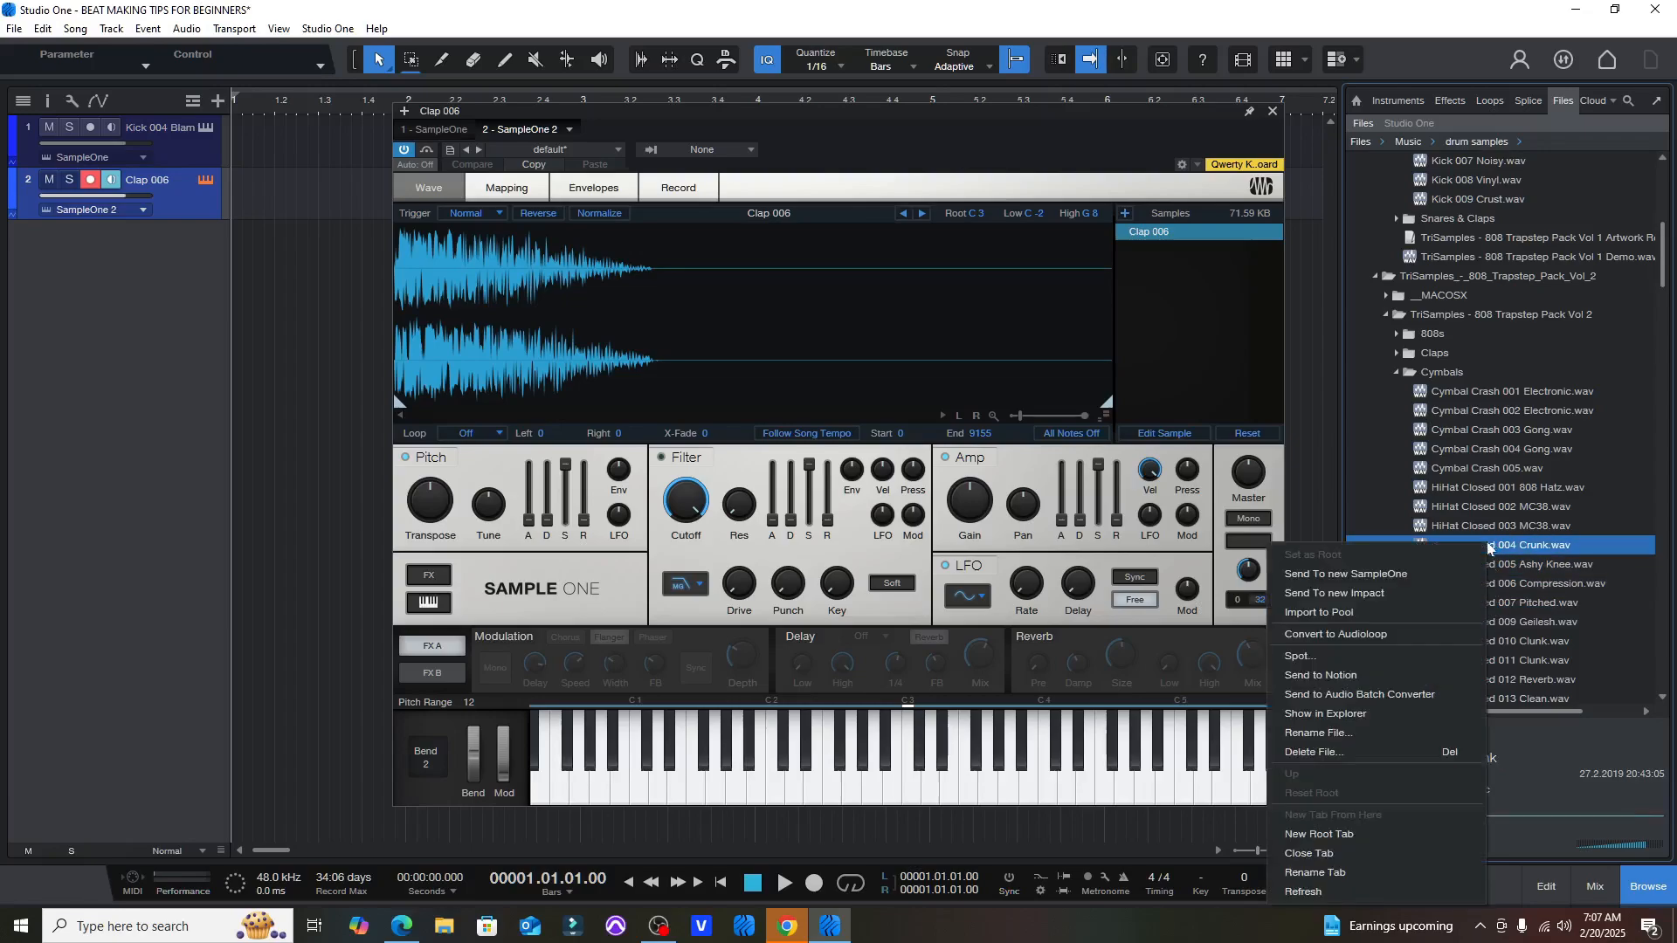
pyautogui.click(1345, 574)
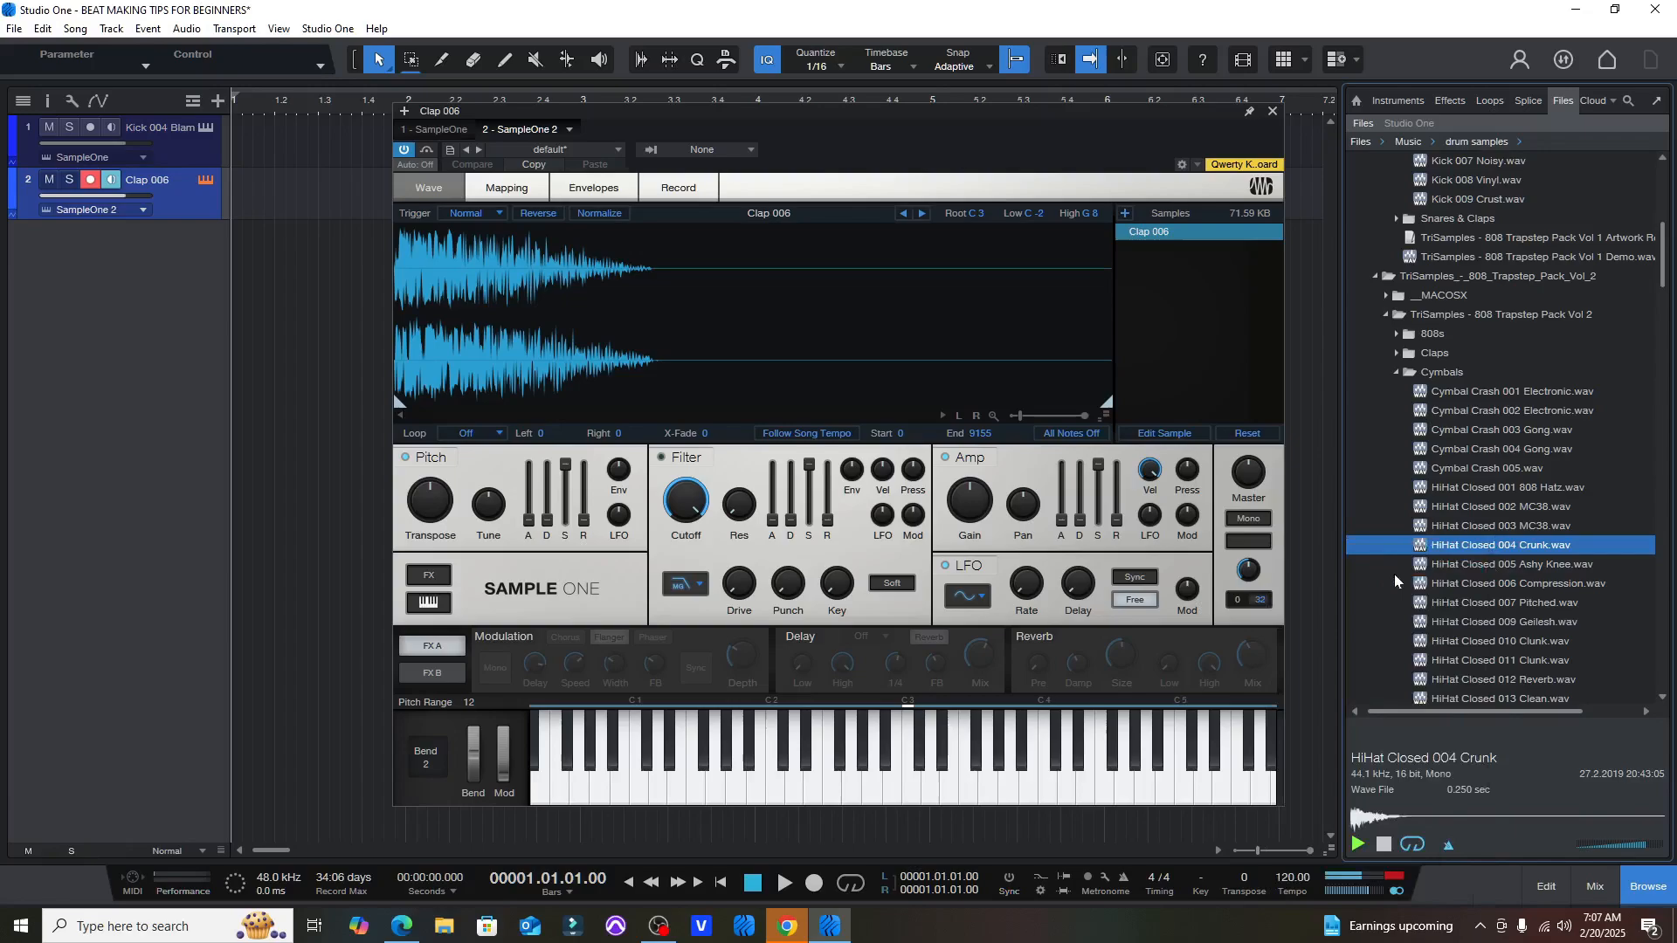
pyautogui.click(1273, 111)
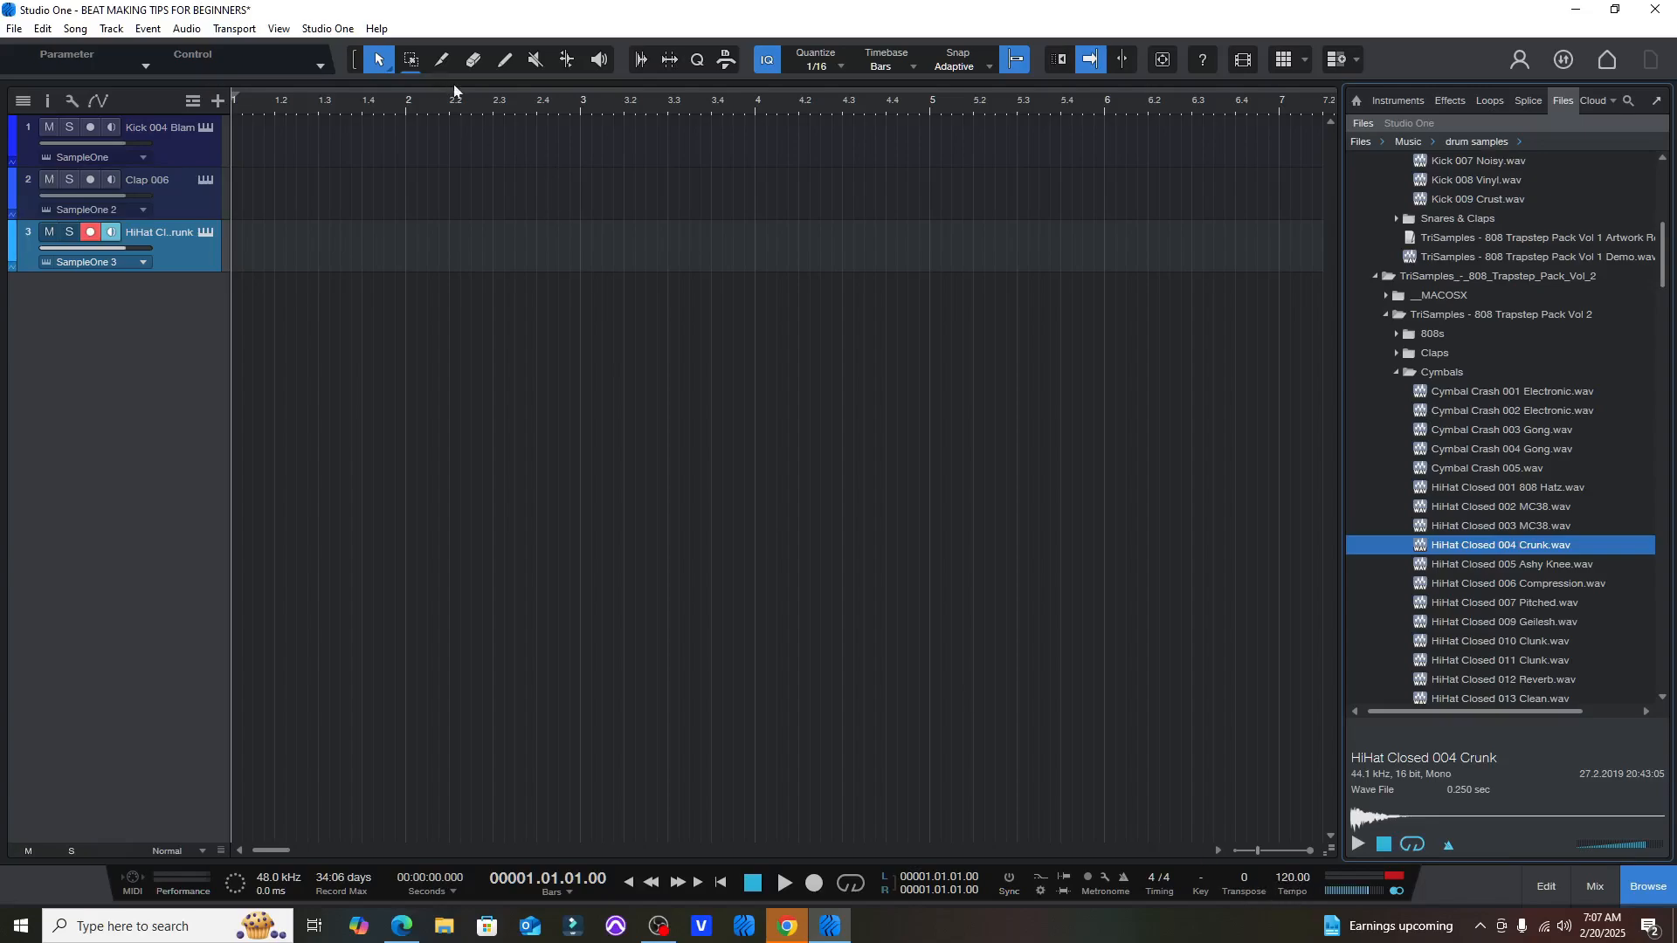
# - Draw a one-bar event in bar 1 on each of the hi-hat, clap and kick tracks, ending with the Arrow tool active
pyautogui.click(507, 61)
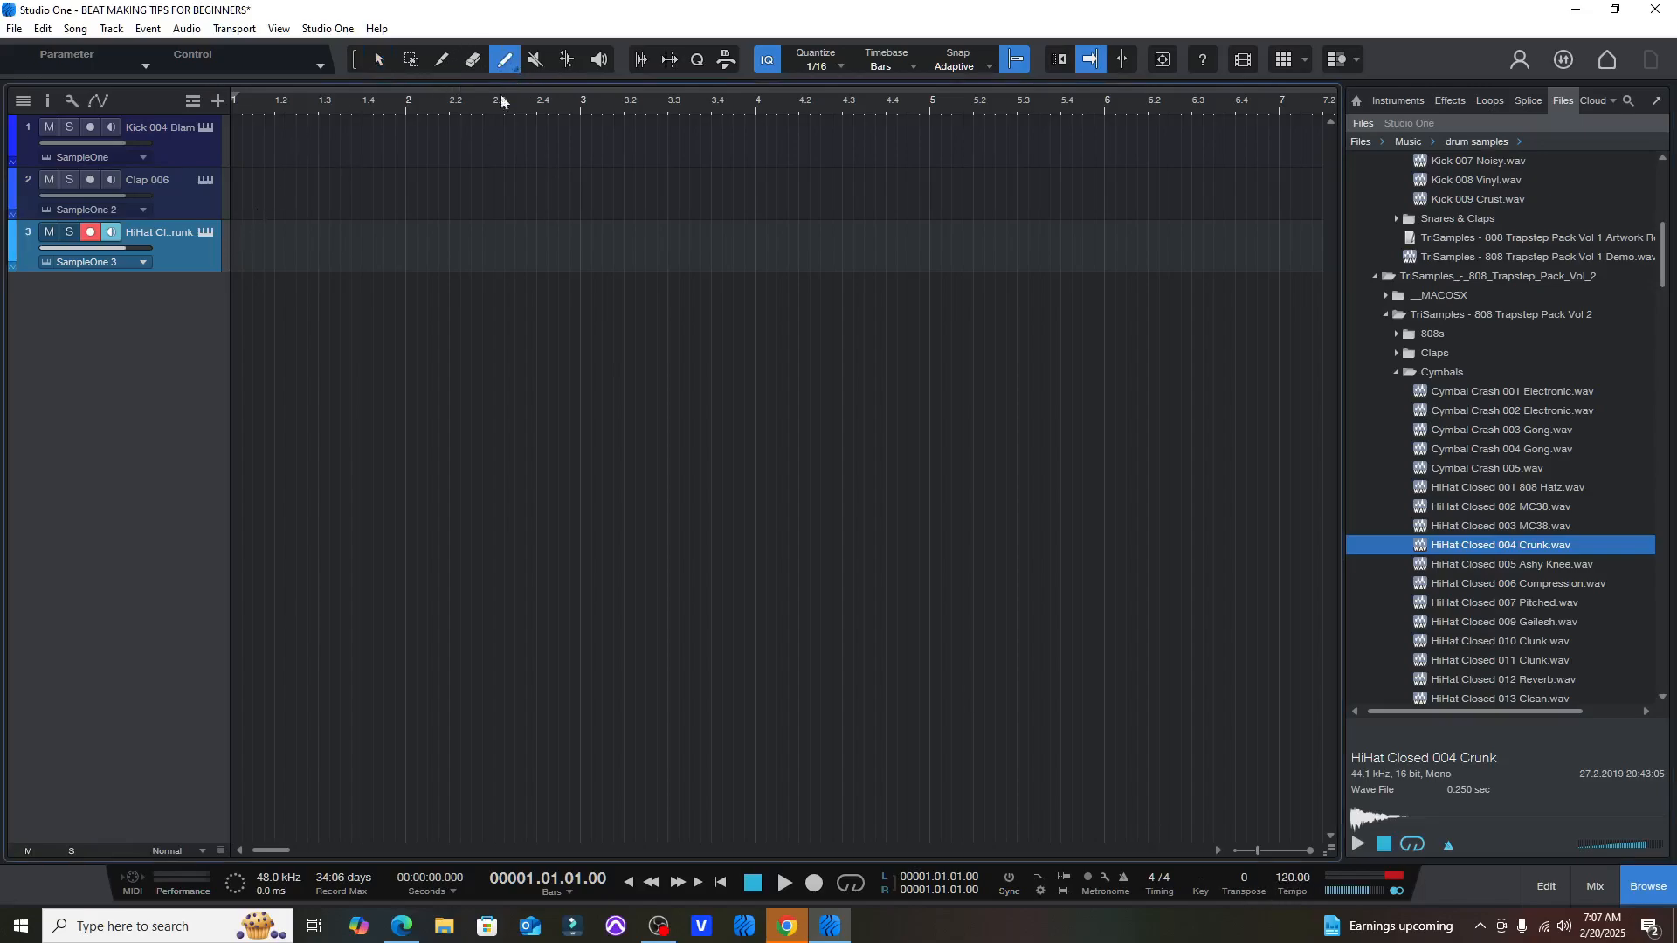
pyautogui.moveTo(243, 236); pyautogui.dragTo(417, 241)
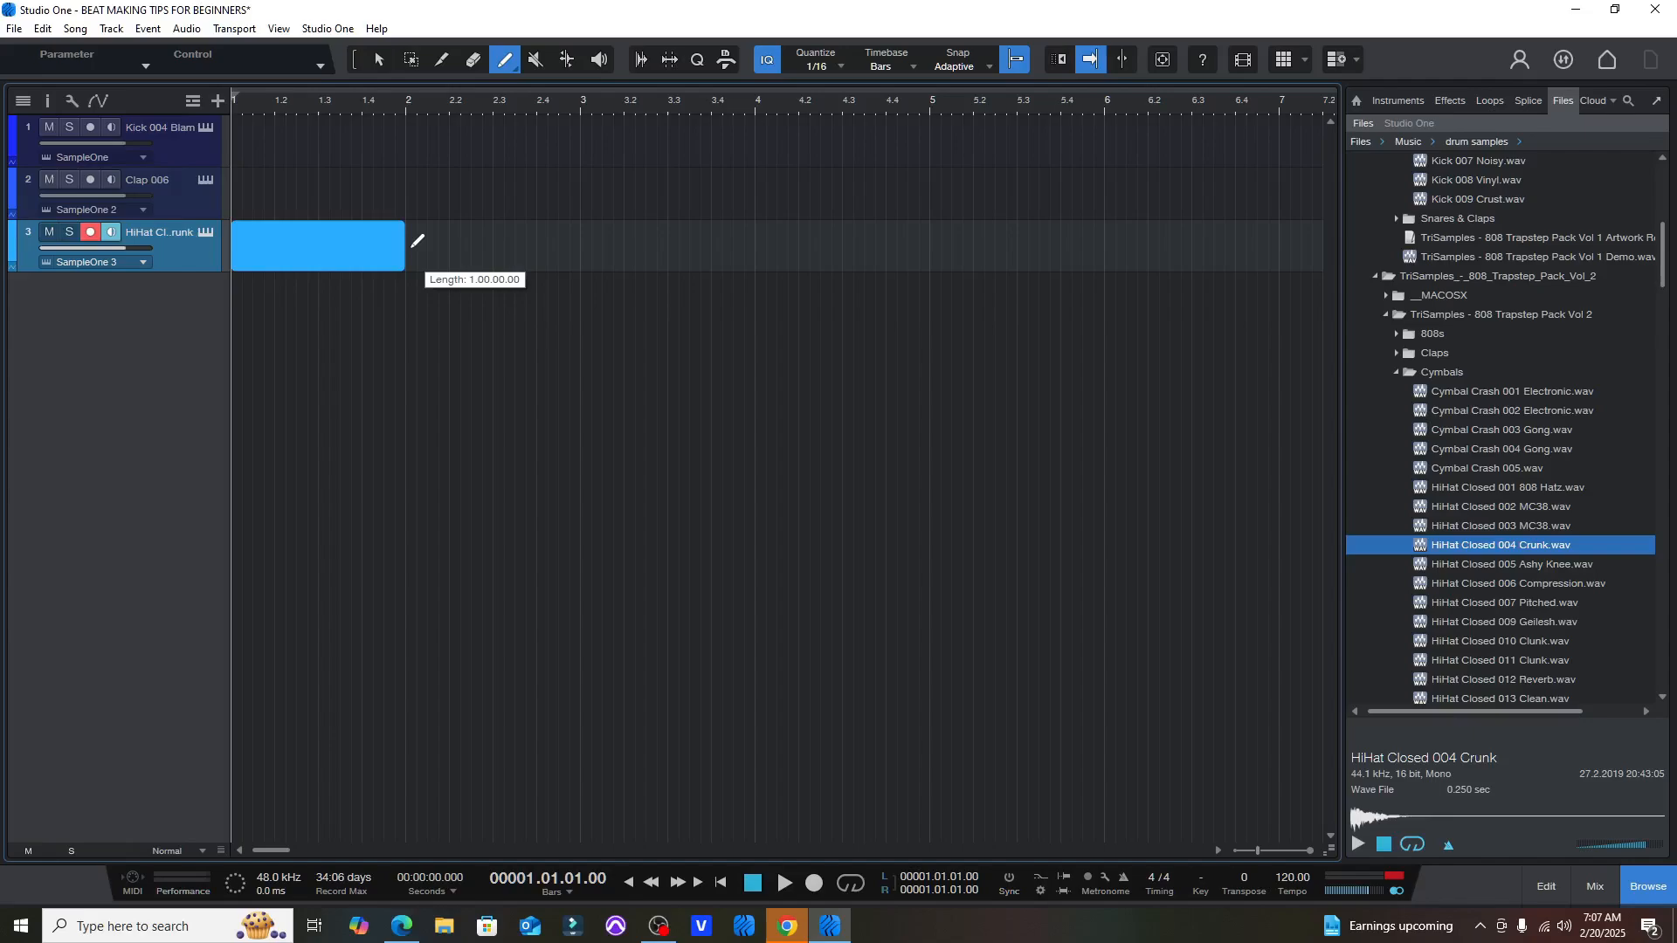
pyautogui.moveTo(418, 241); pyautogui.dragTo(418, 241)
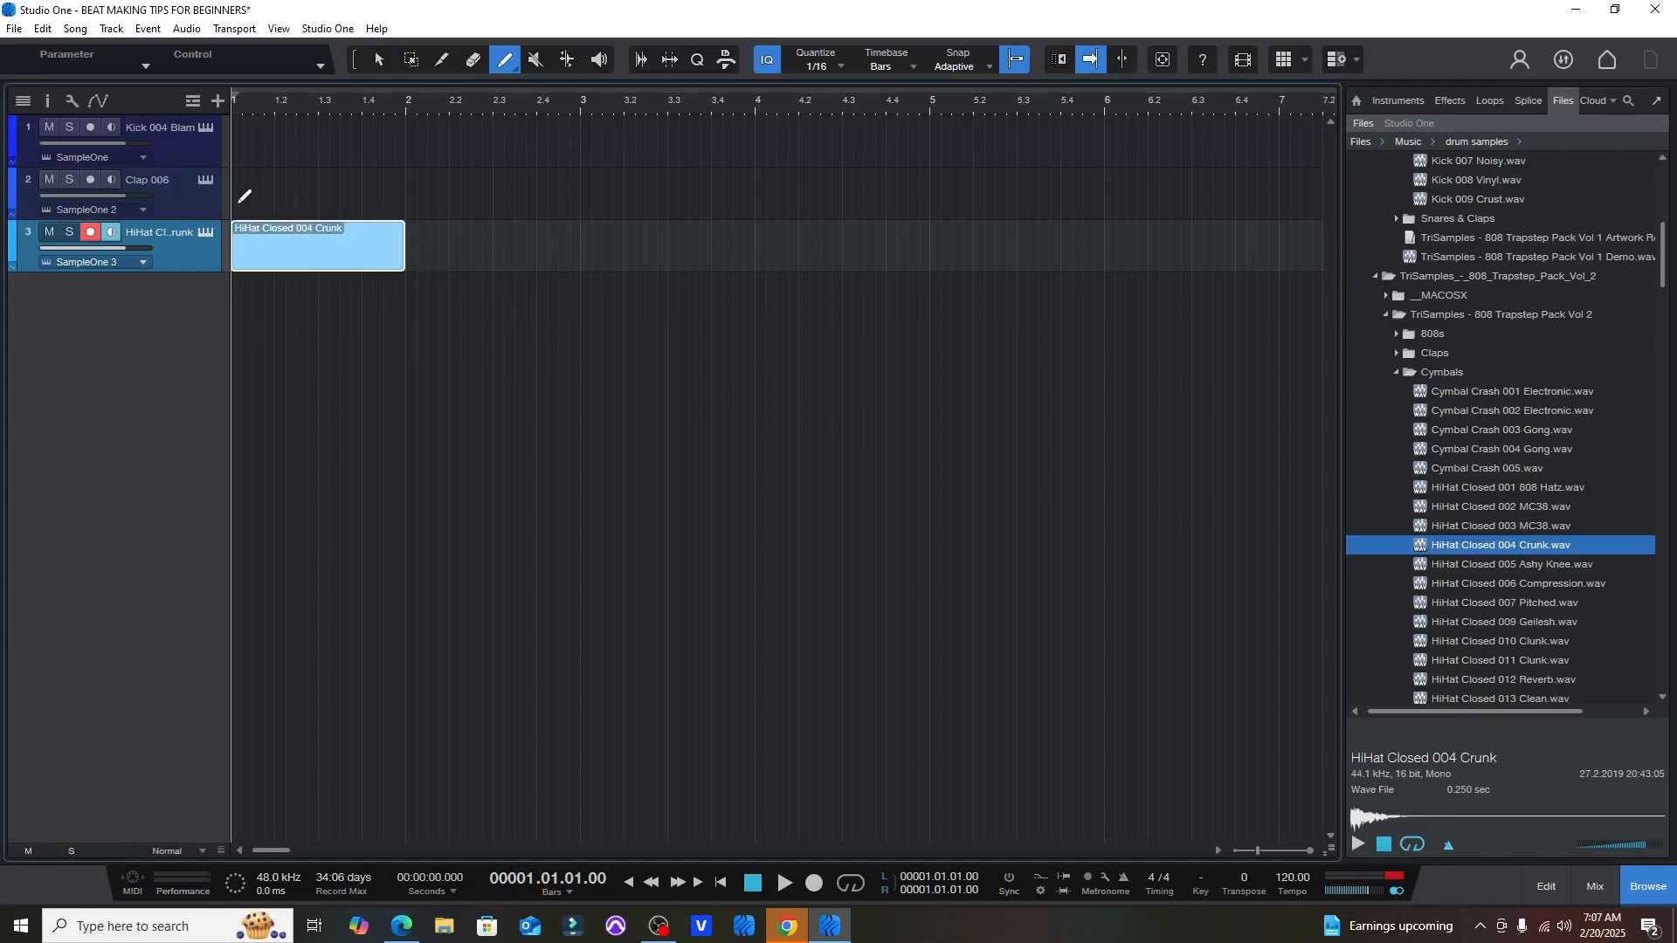
pyautogui.moveTo(240, 202); pyautogui.dragTo(406, 187)
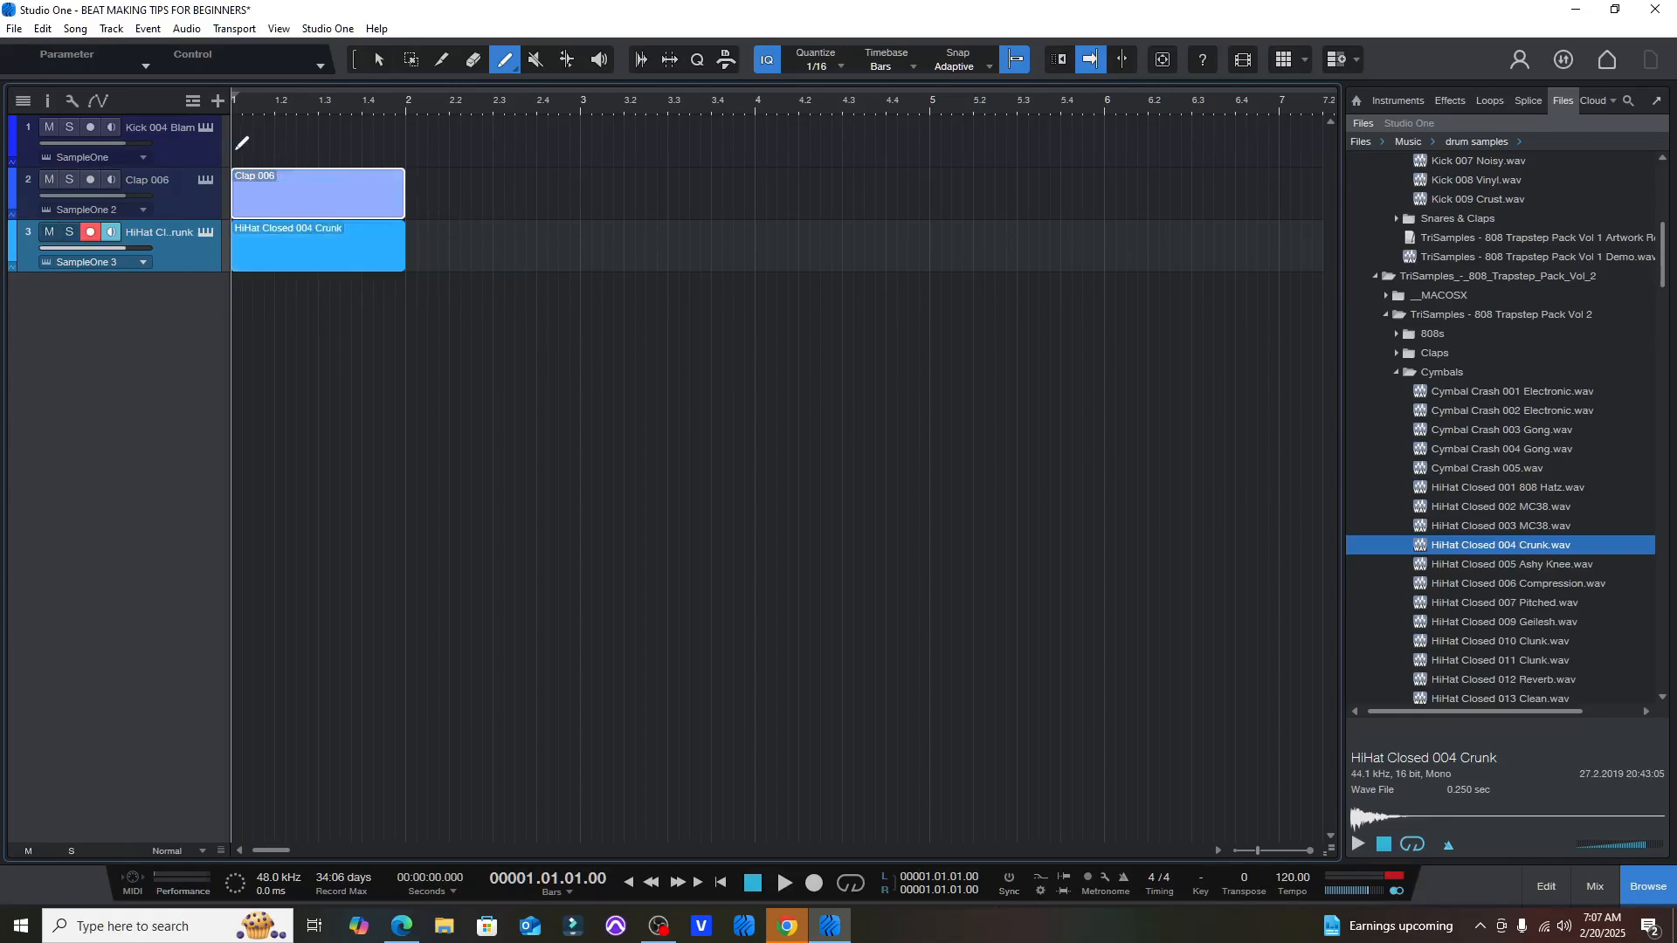
pyautogui.moveTo(243, 142); pyautogui.dragTo(408, 138)
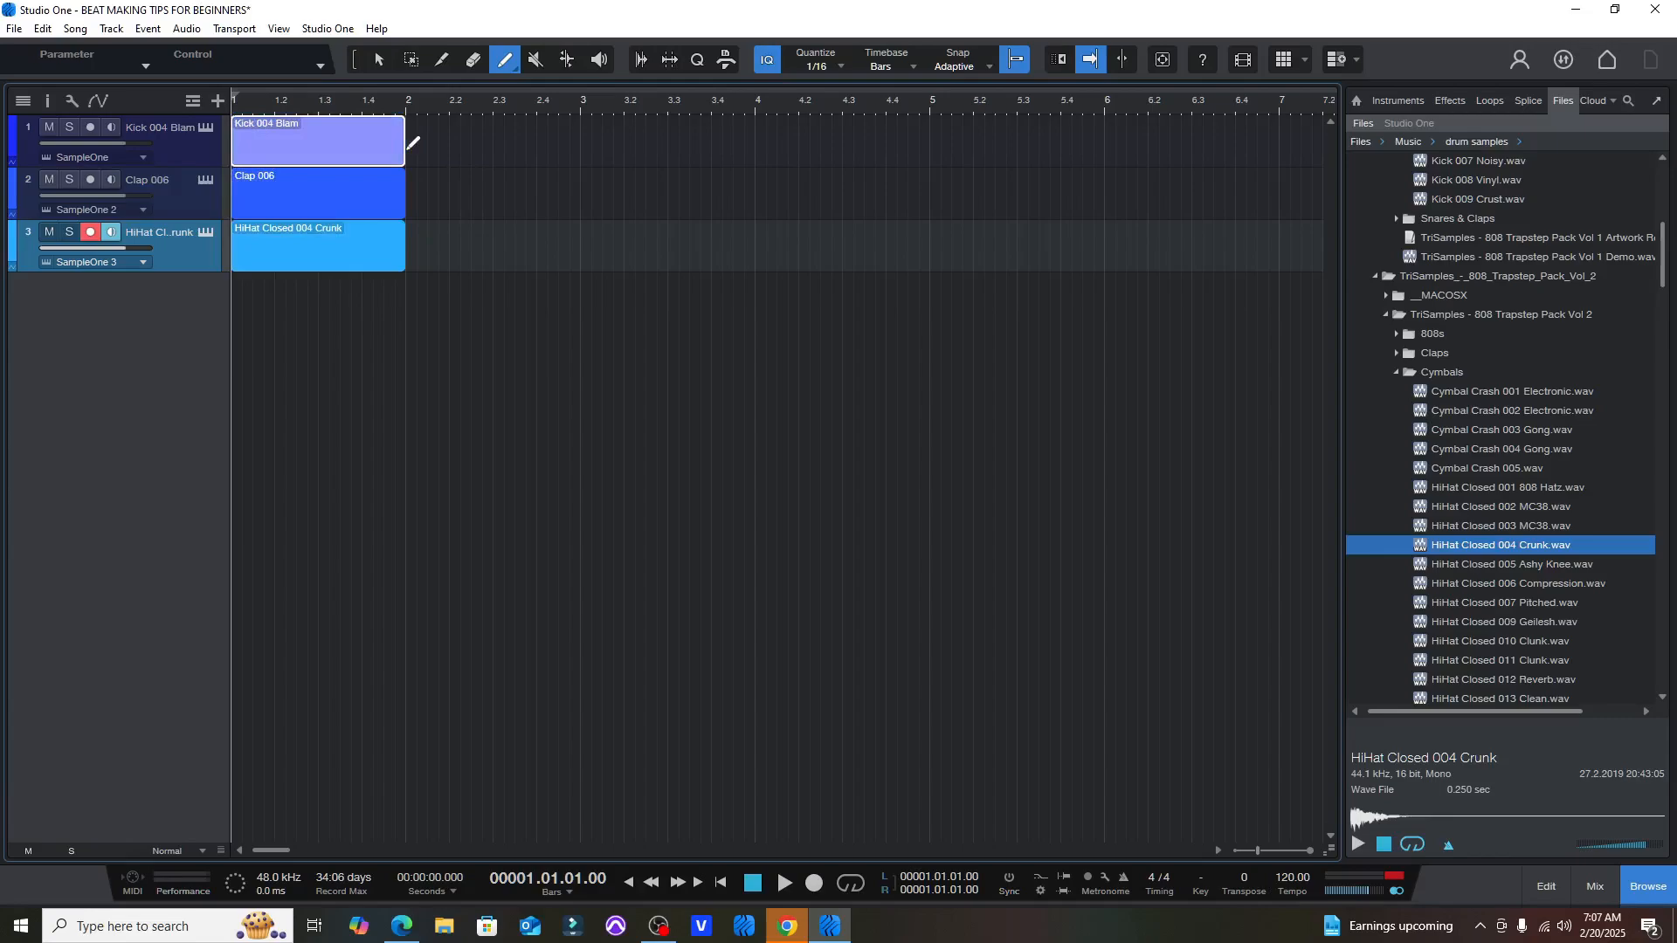
pyautogui.click(380, 60)
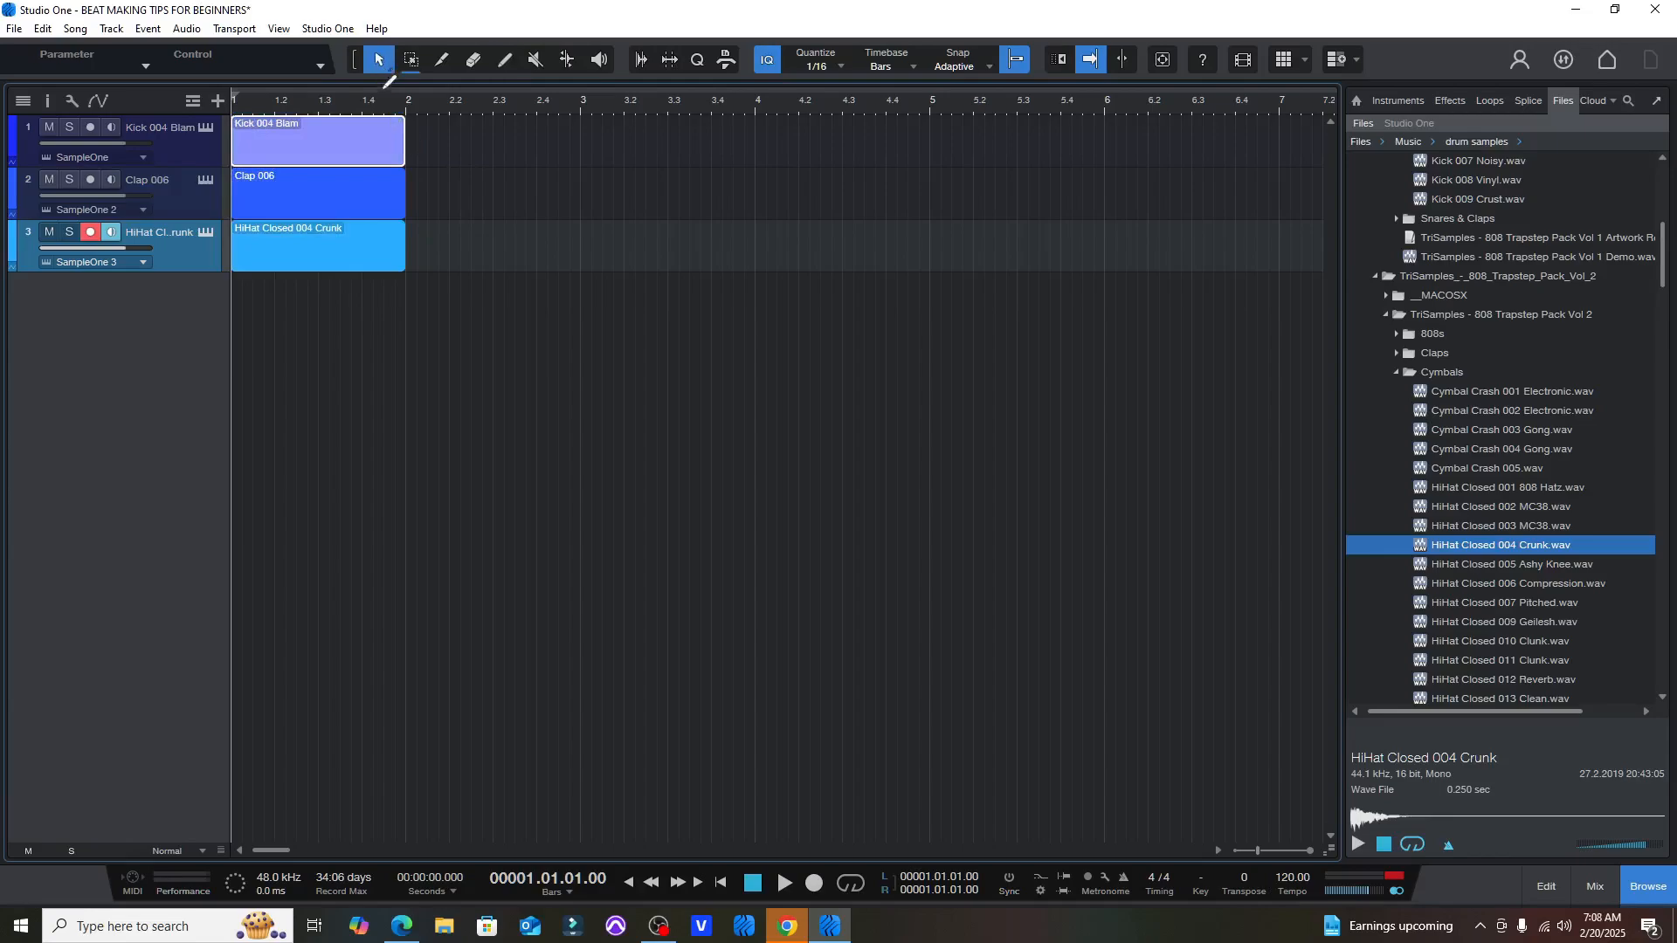
# - Open the hi-hat track's bar 1 event in the note editor and activate the Paint tool there
pyautogui.doubleClick(292, 243)
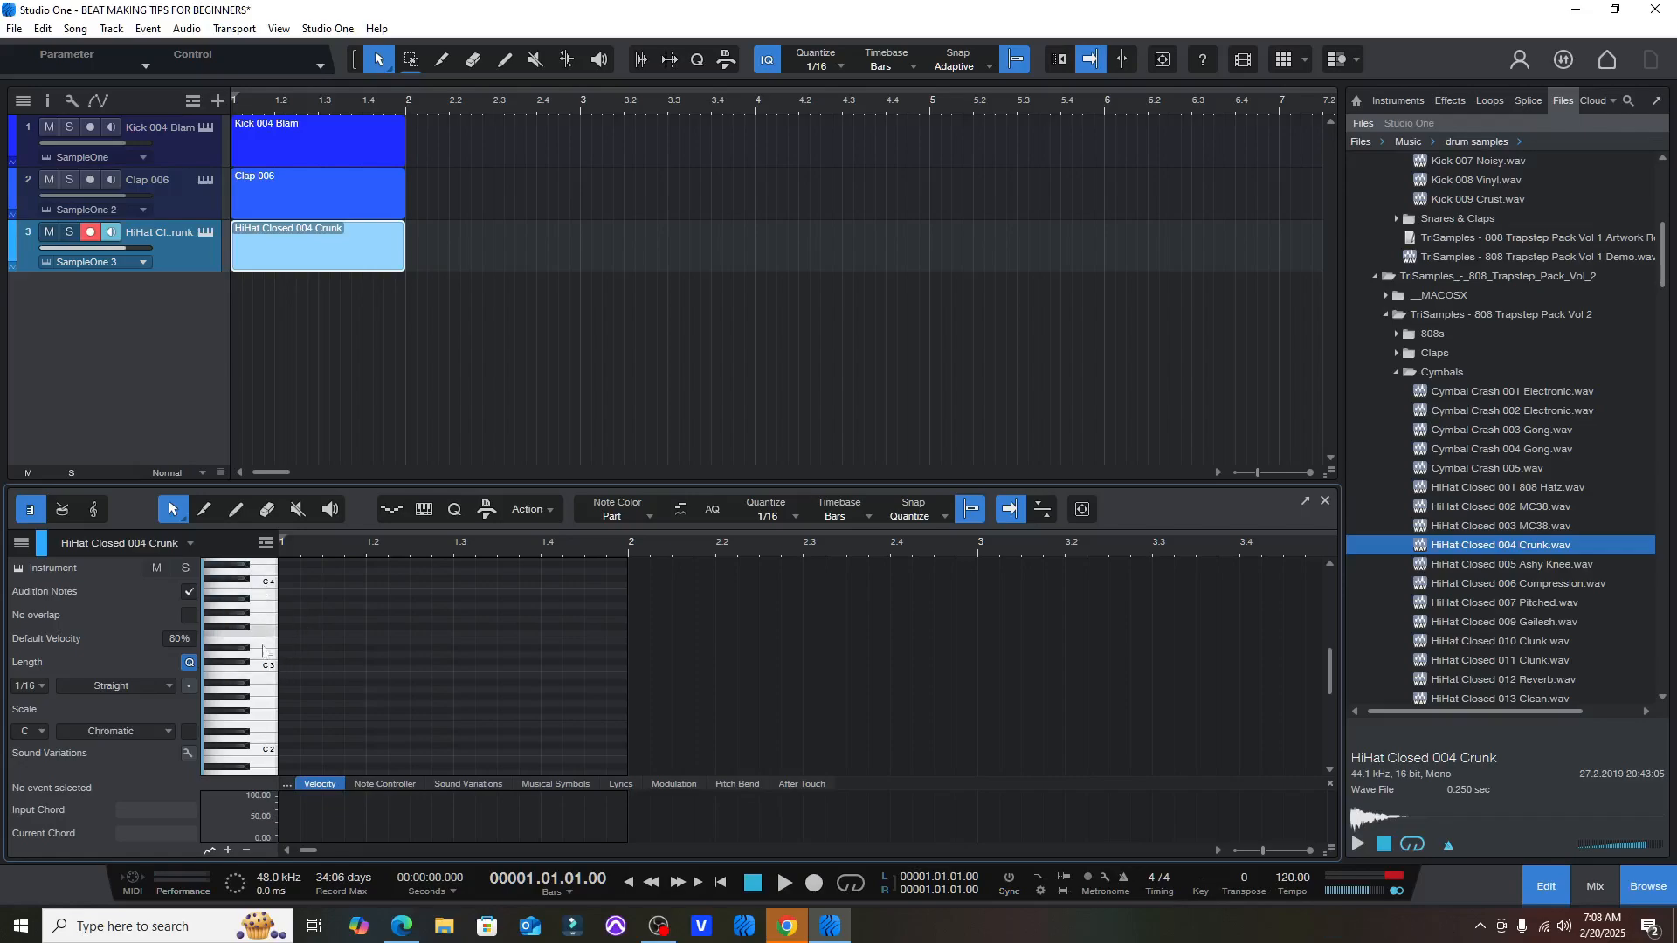
pyautogui.click(237, 512)
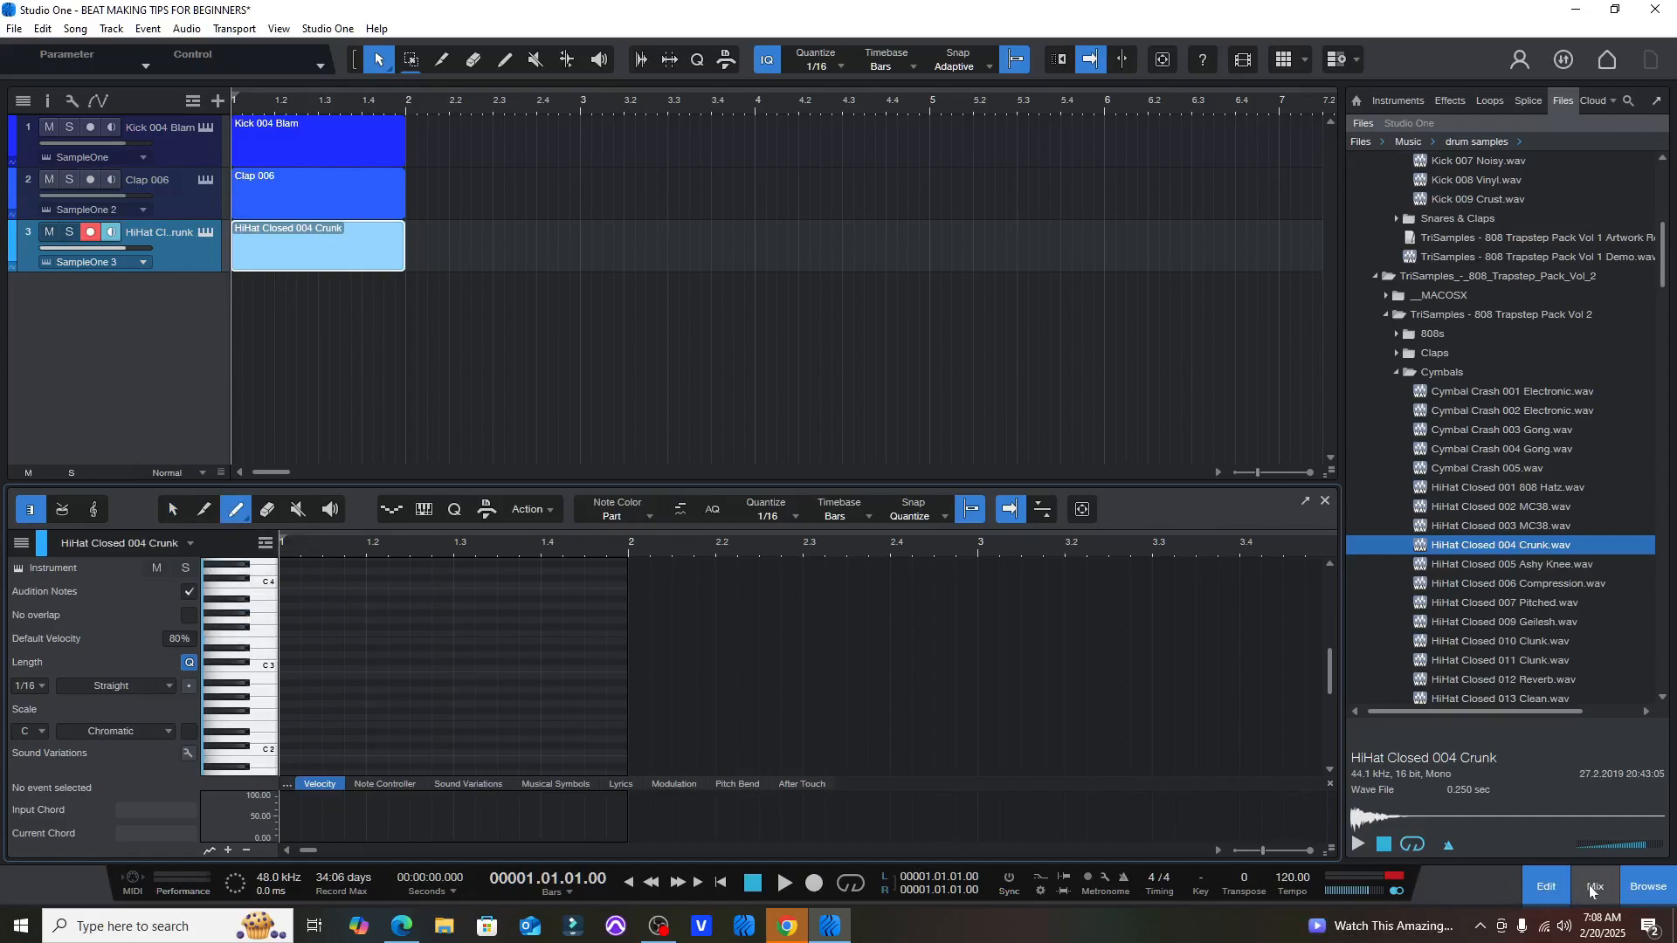
pyautogui.click(1547, 898)
pyautogui.click(1547, 899)
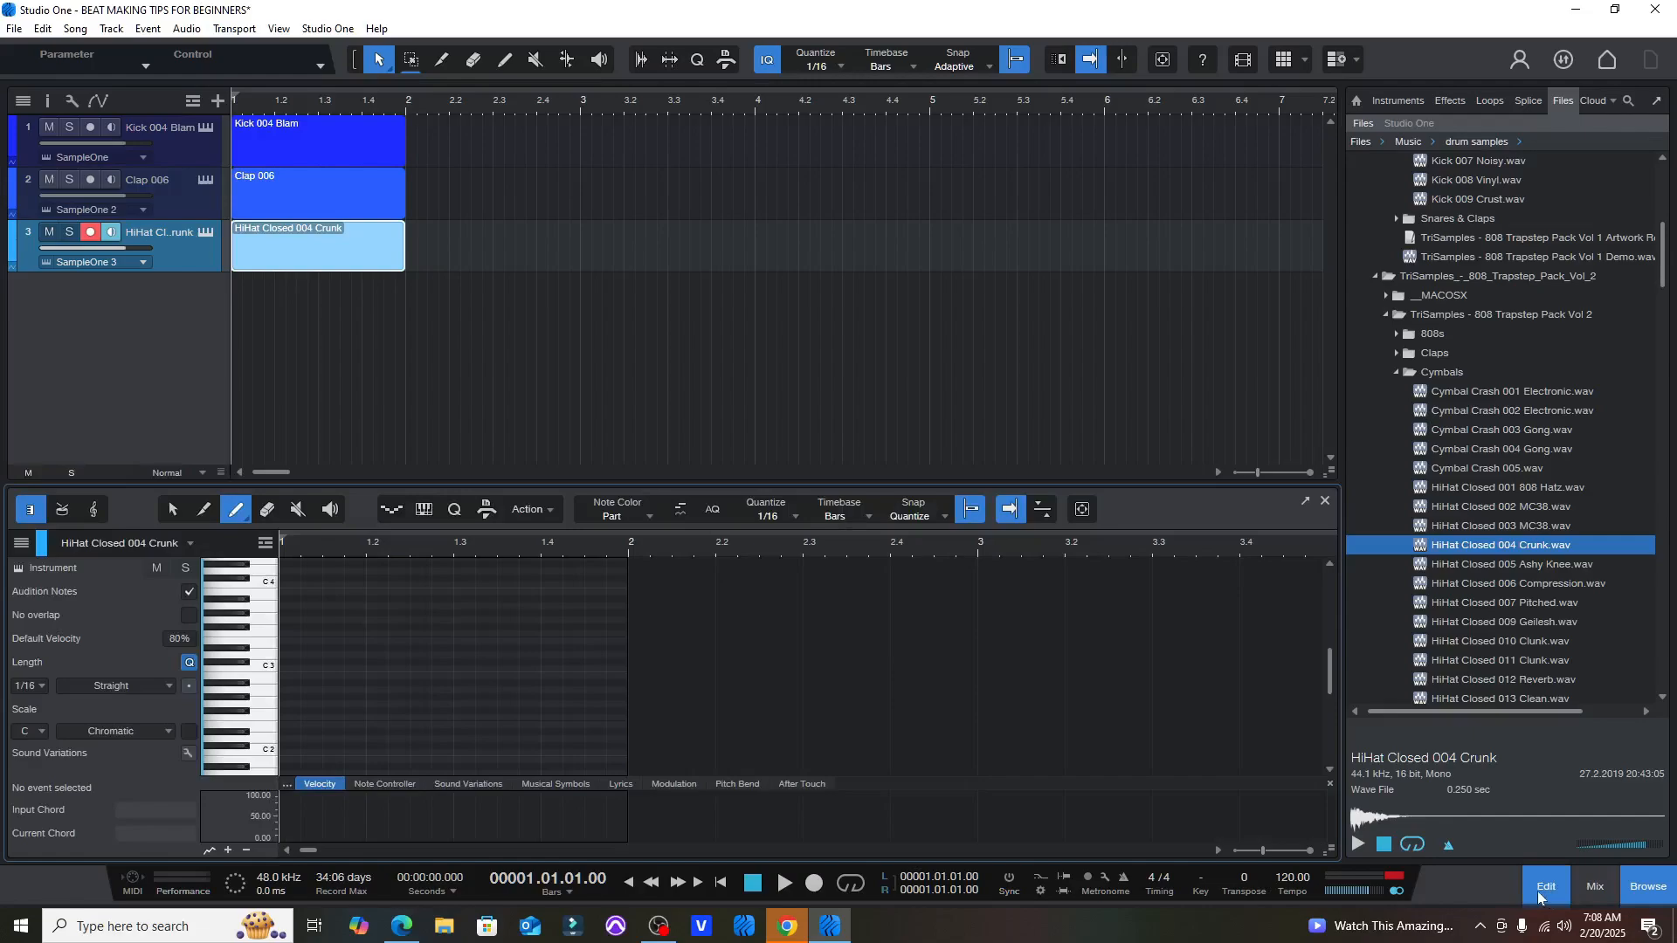
pyautogui.click(187, 542)
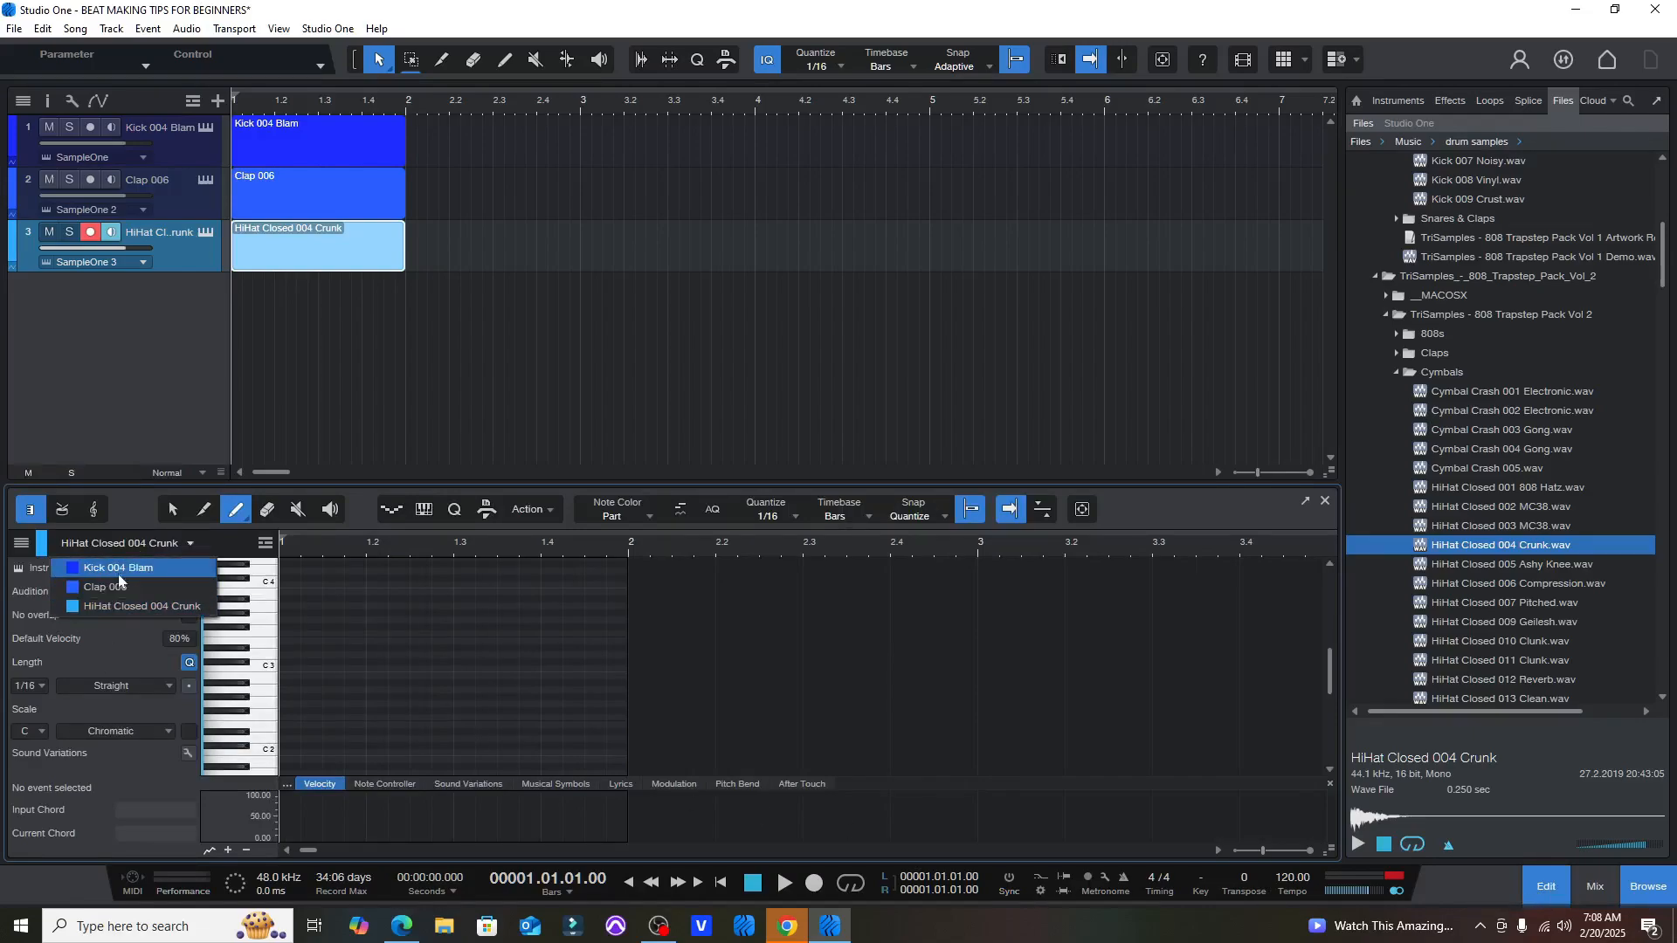
# - Audition the C3 key and draw a one-beat C3 note at the start of the hi-hat event
pyautogui.click(264, 672)
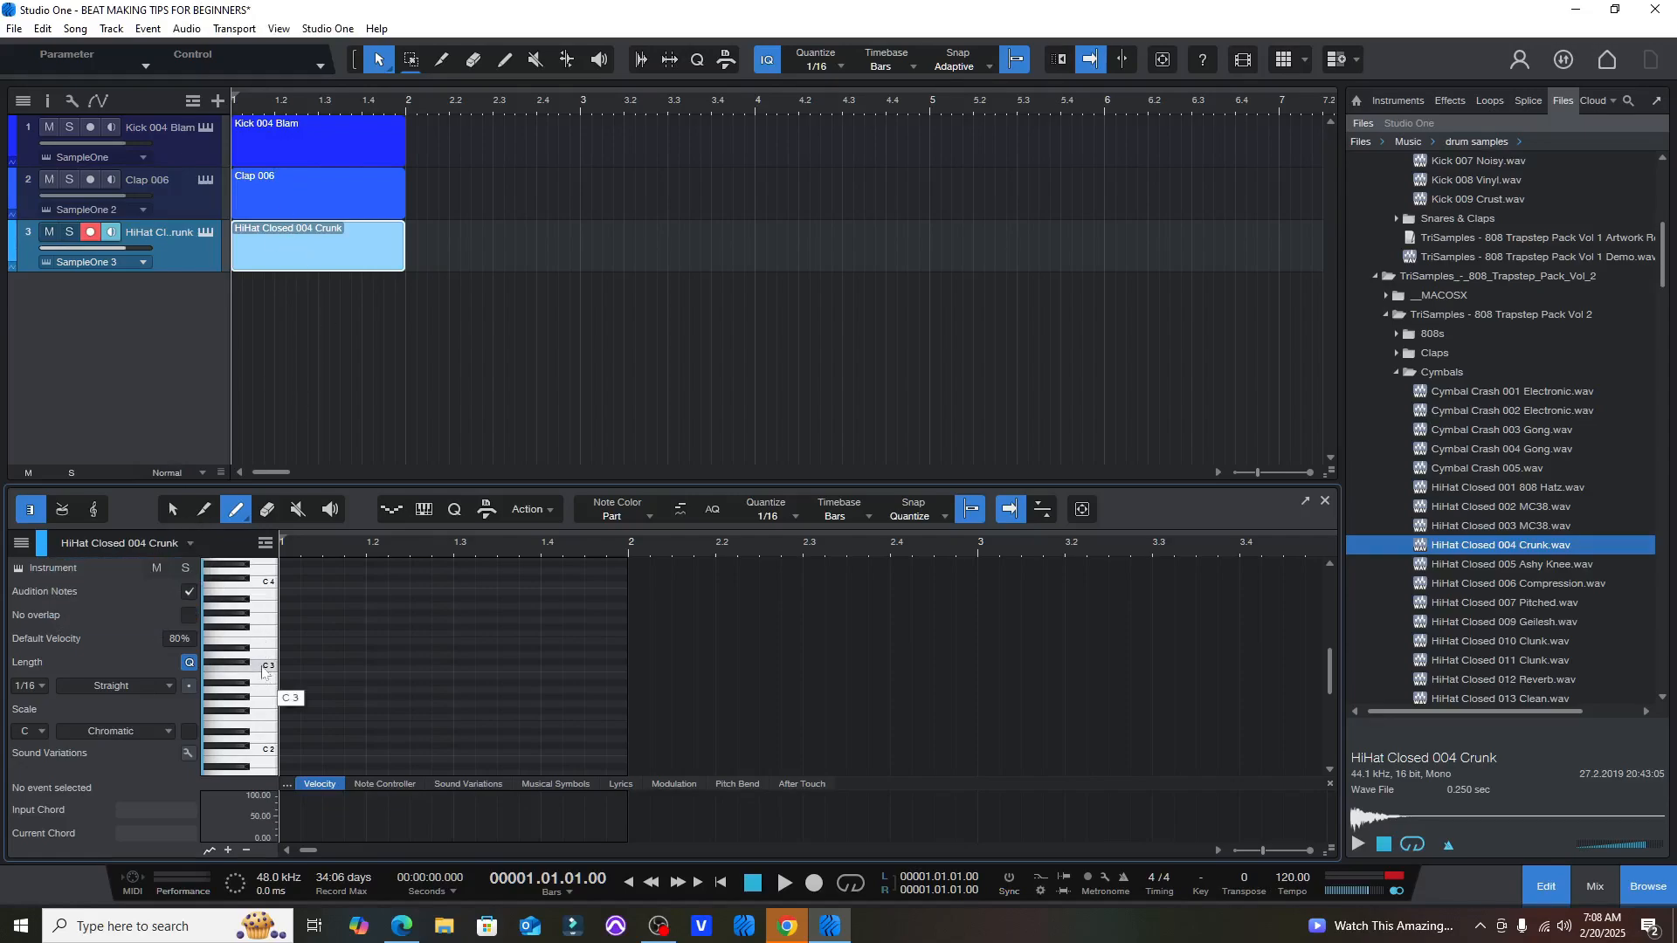
pyautogui.click(262, 668)
pyautogui.click(263, 668)
pyautogui.click(264, 669)
pyautogui.moveTo(283, 668); pyautogui.dragTo(365, 669)
# - Split the hi-hat note at 1.1.3, duplicate both halves three times to fill the bar with eighth notes, and play it back
pyautogui.click(203, 510)
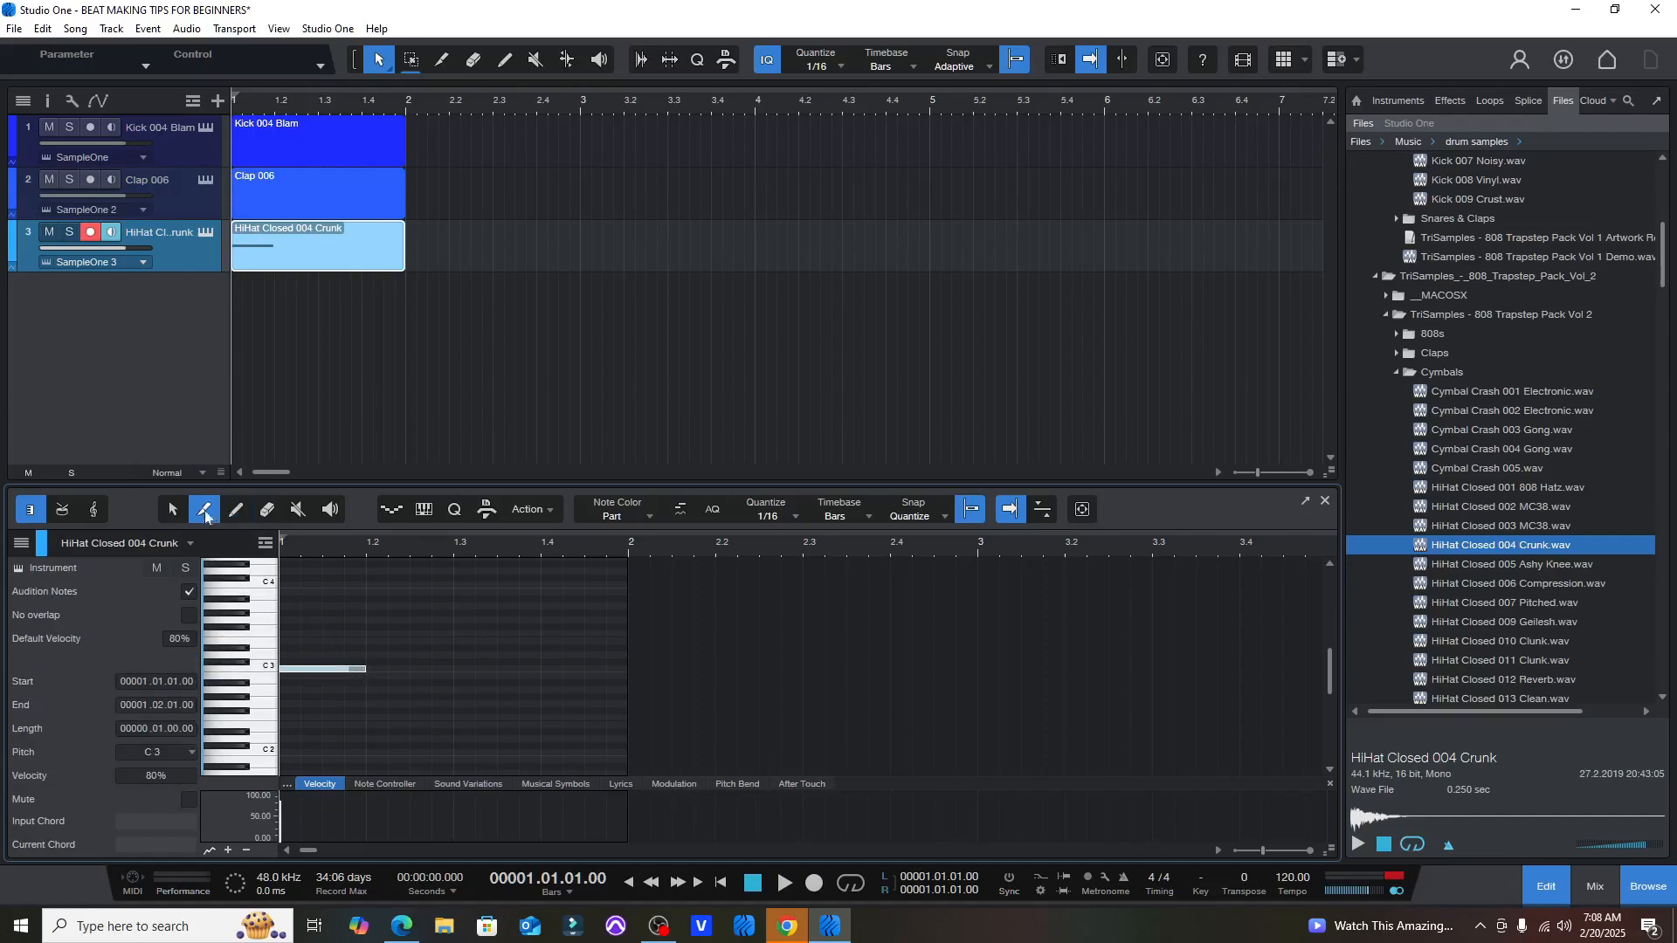
pyautogui.click(324, 670)
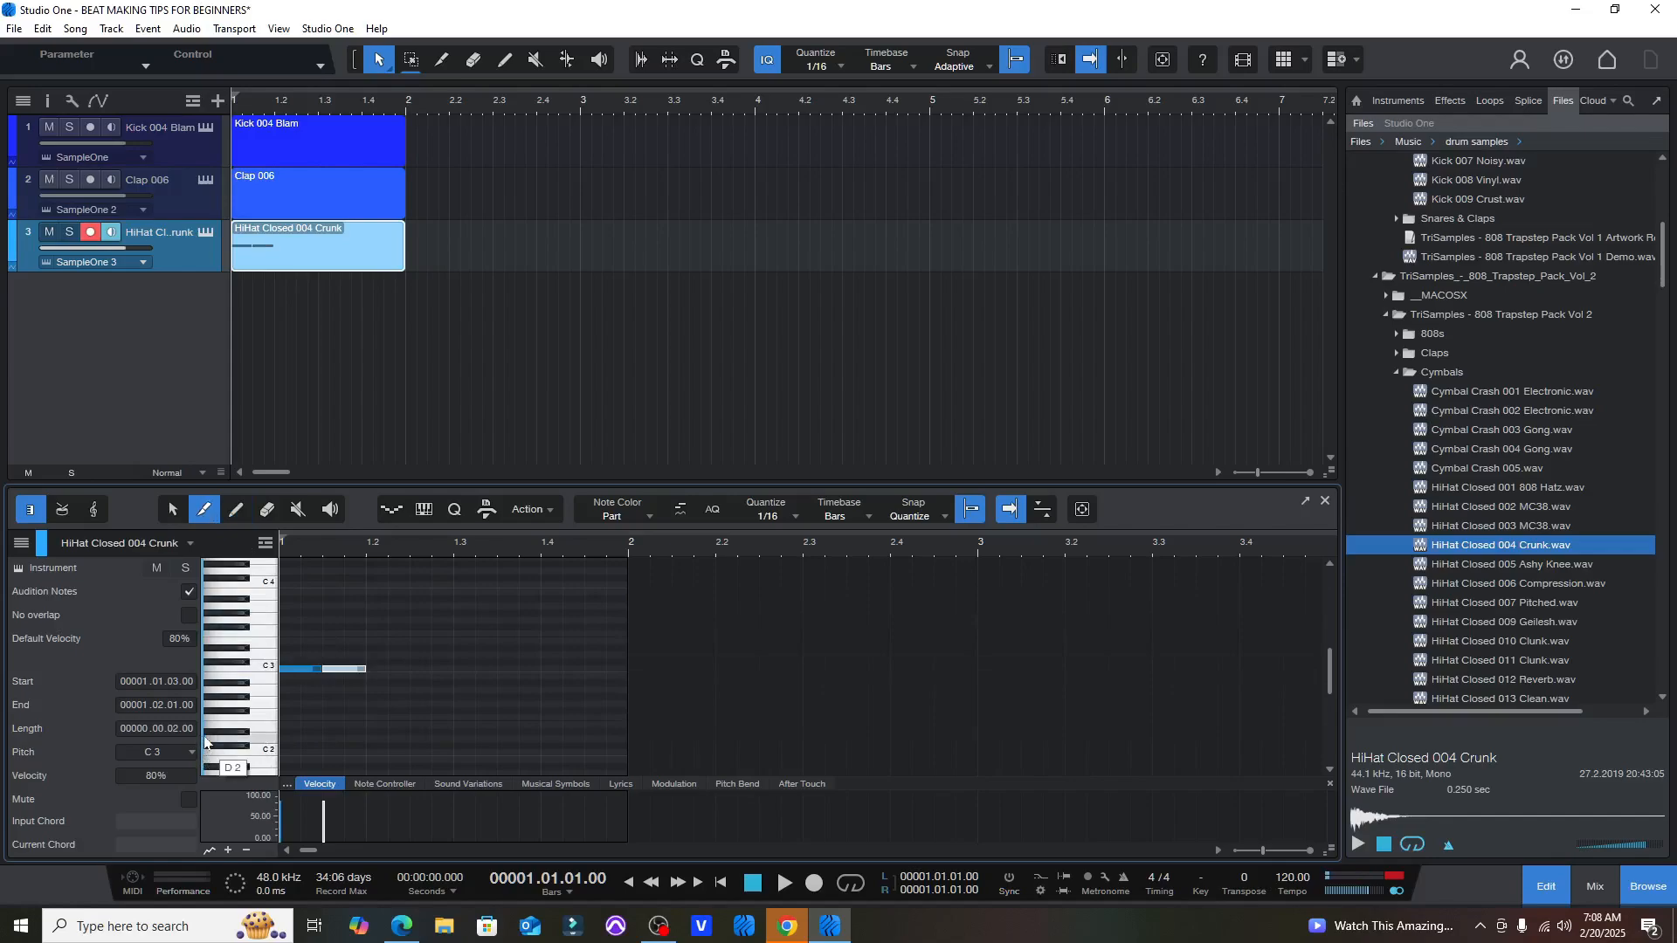
pyautogui.hotkey('ctrl', 'a')
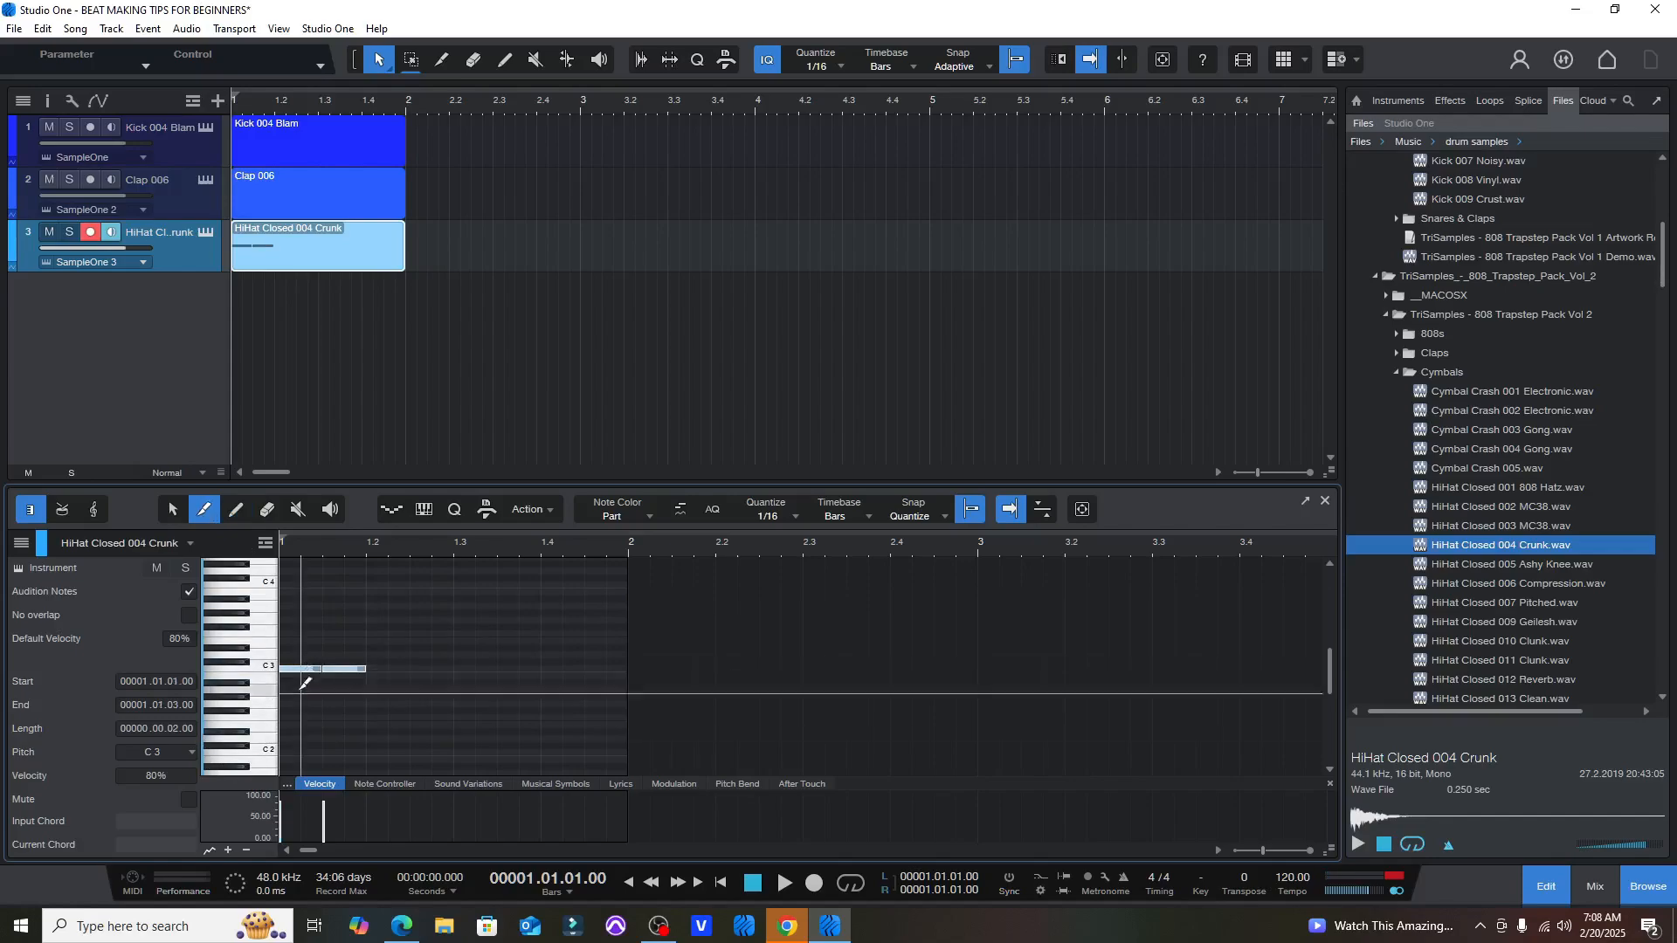
pyautogui.press('d')
pyautogui.press('d')
pyautogui.press('d')
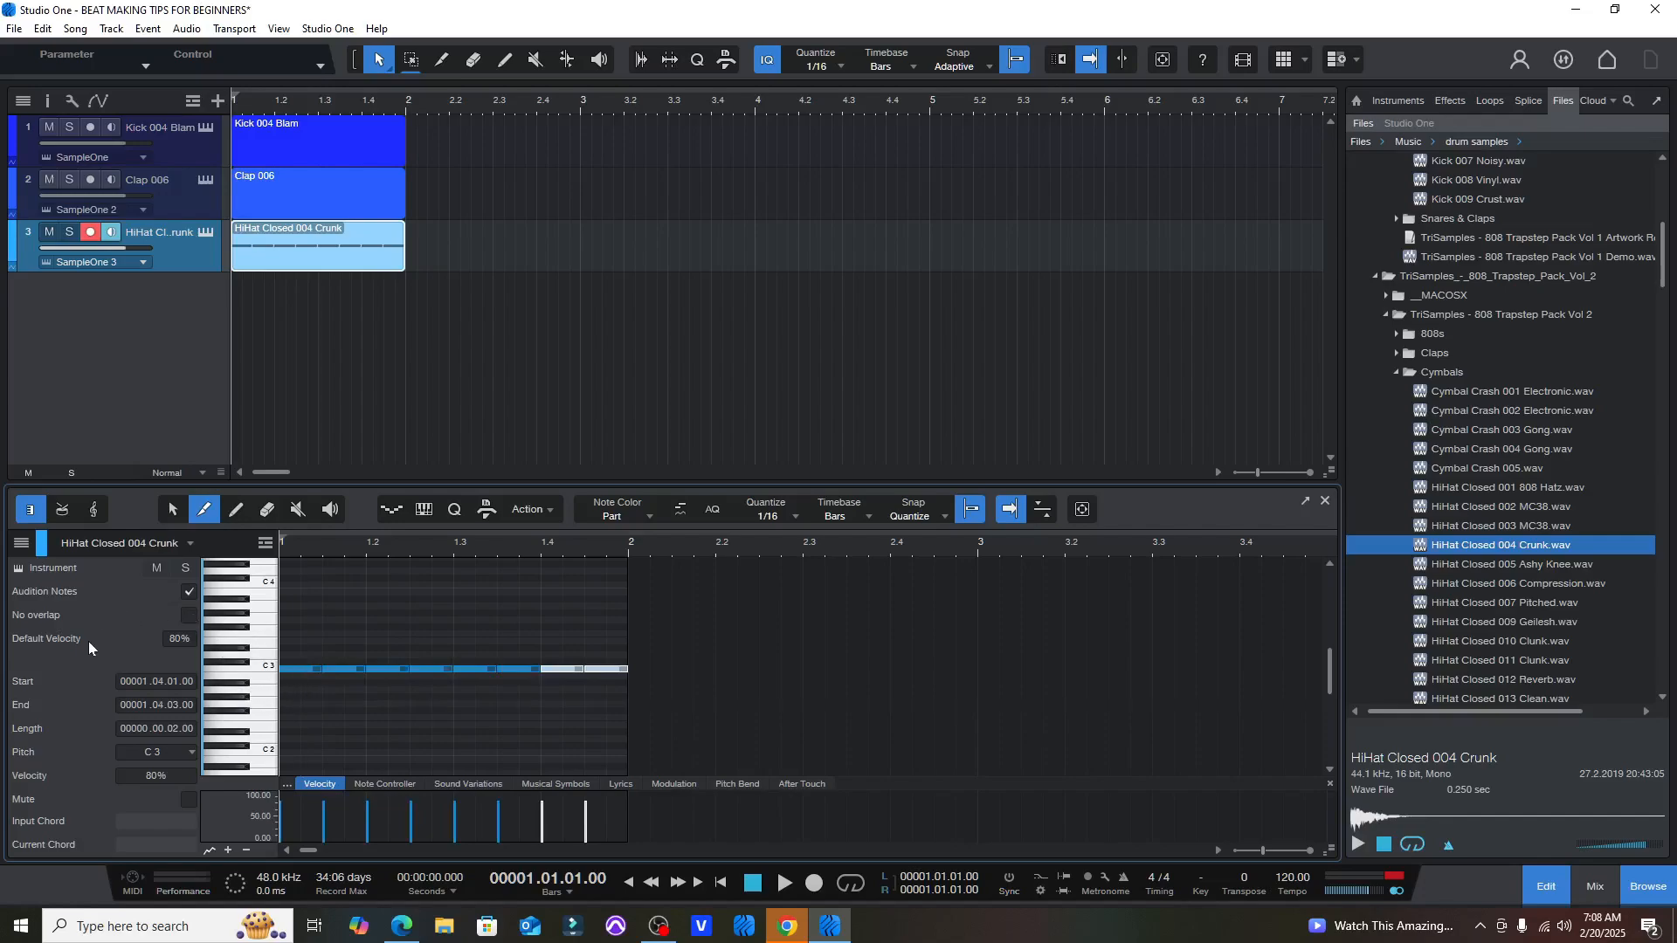
pyautogui.press('space')
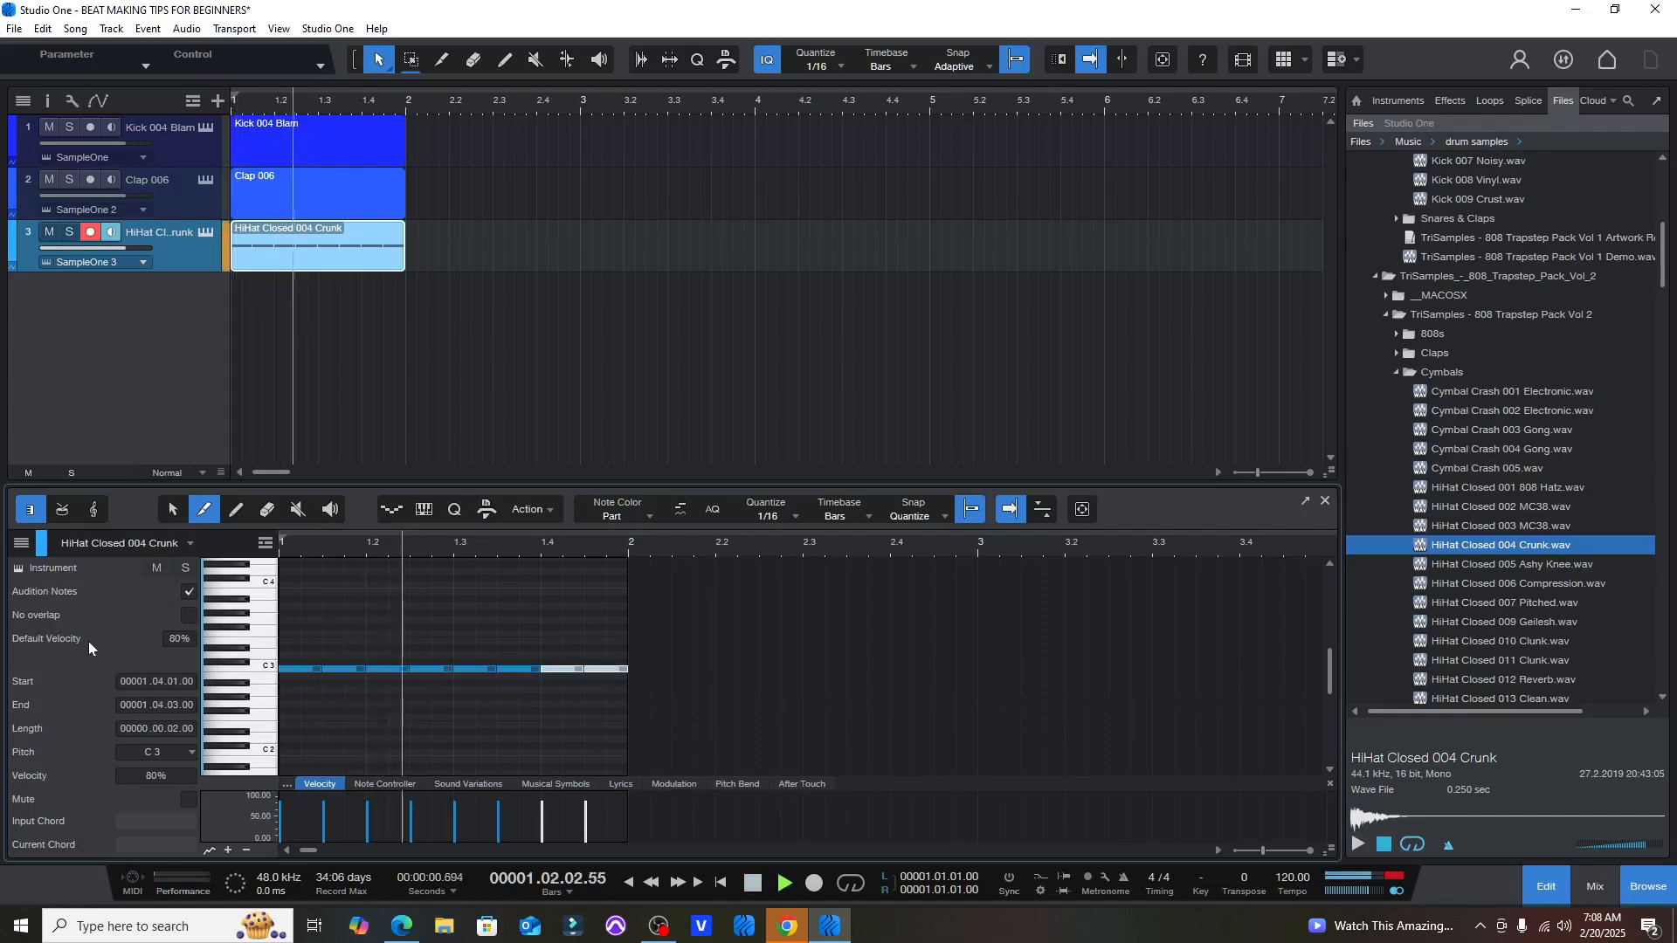
pyautogui.press('space')
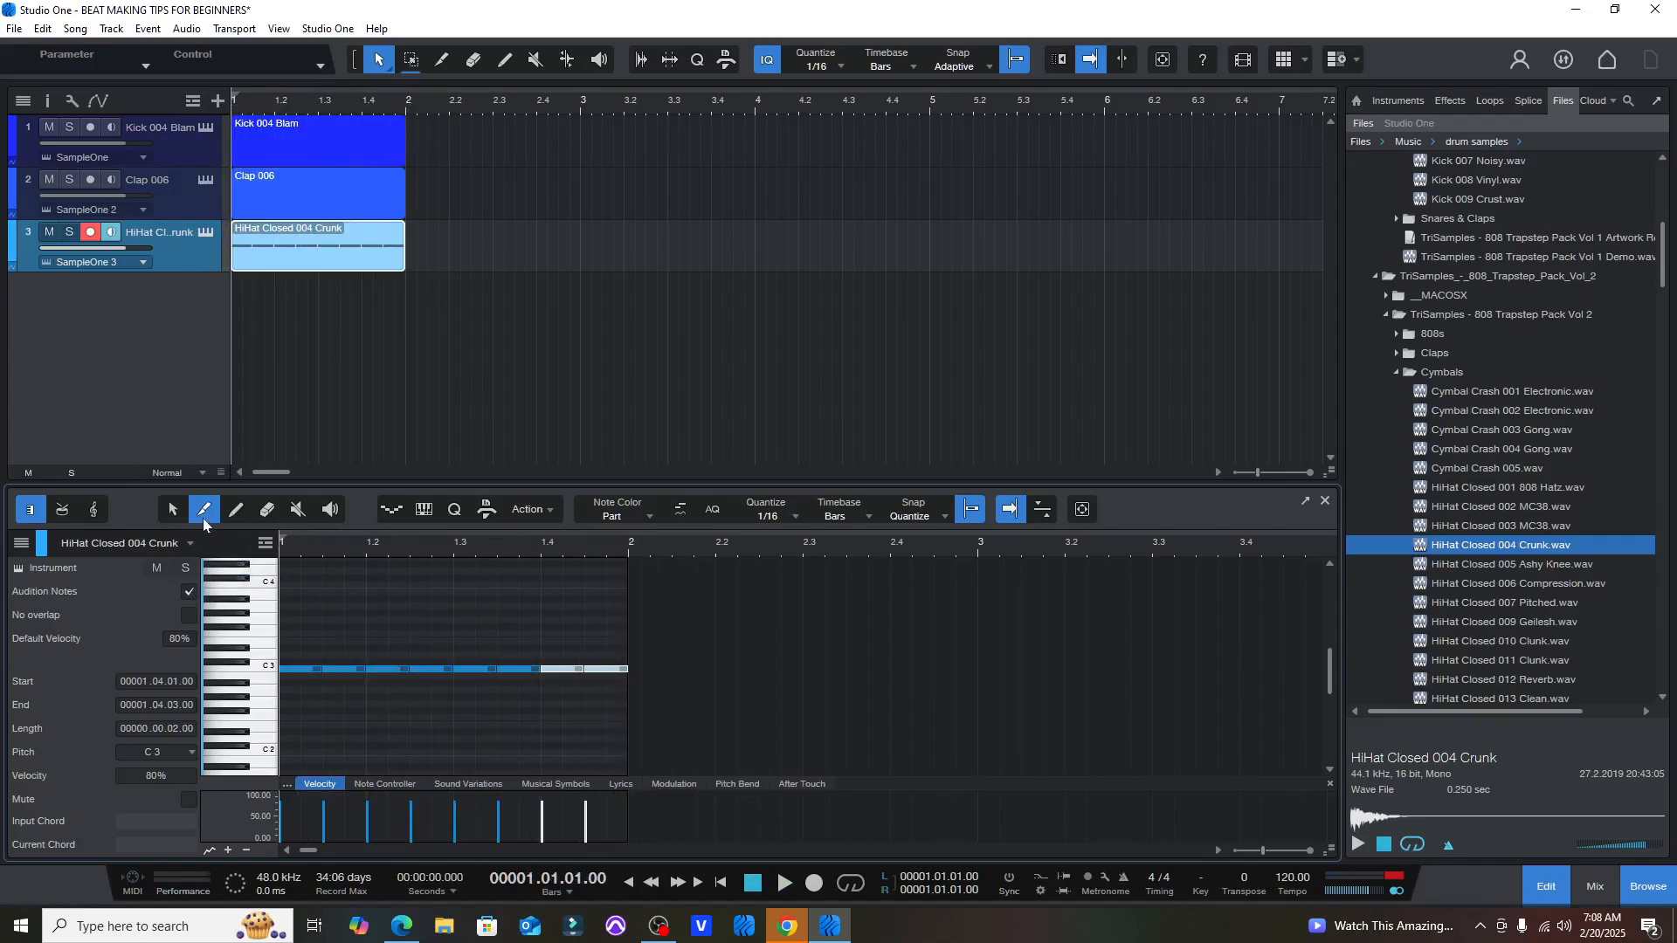
pyautogui.click(795, 518)
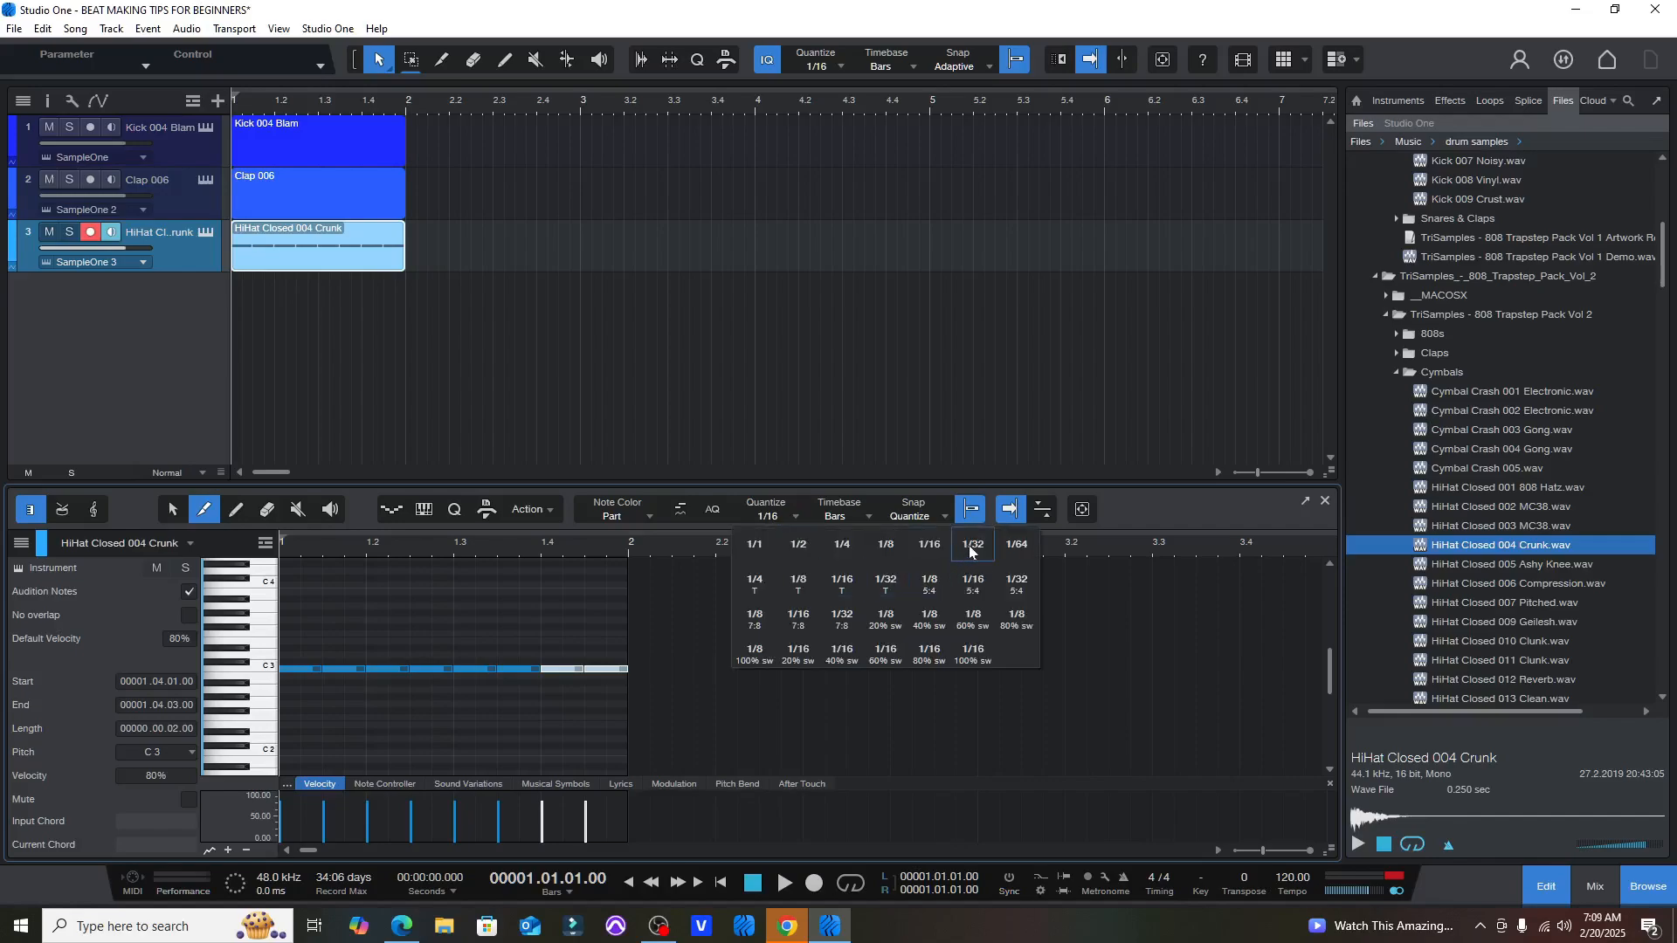
pyautogui.click(972, 547)
pyautogui.click(789, 521)
pyautogui.click(926, 542)
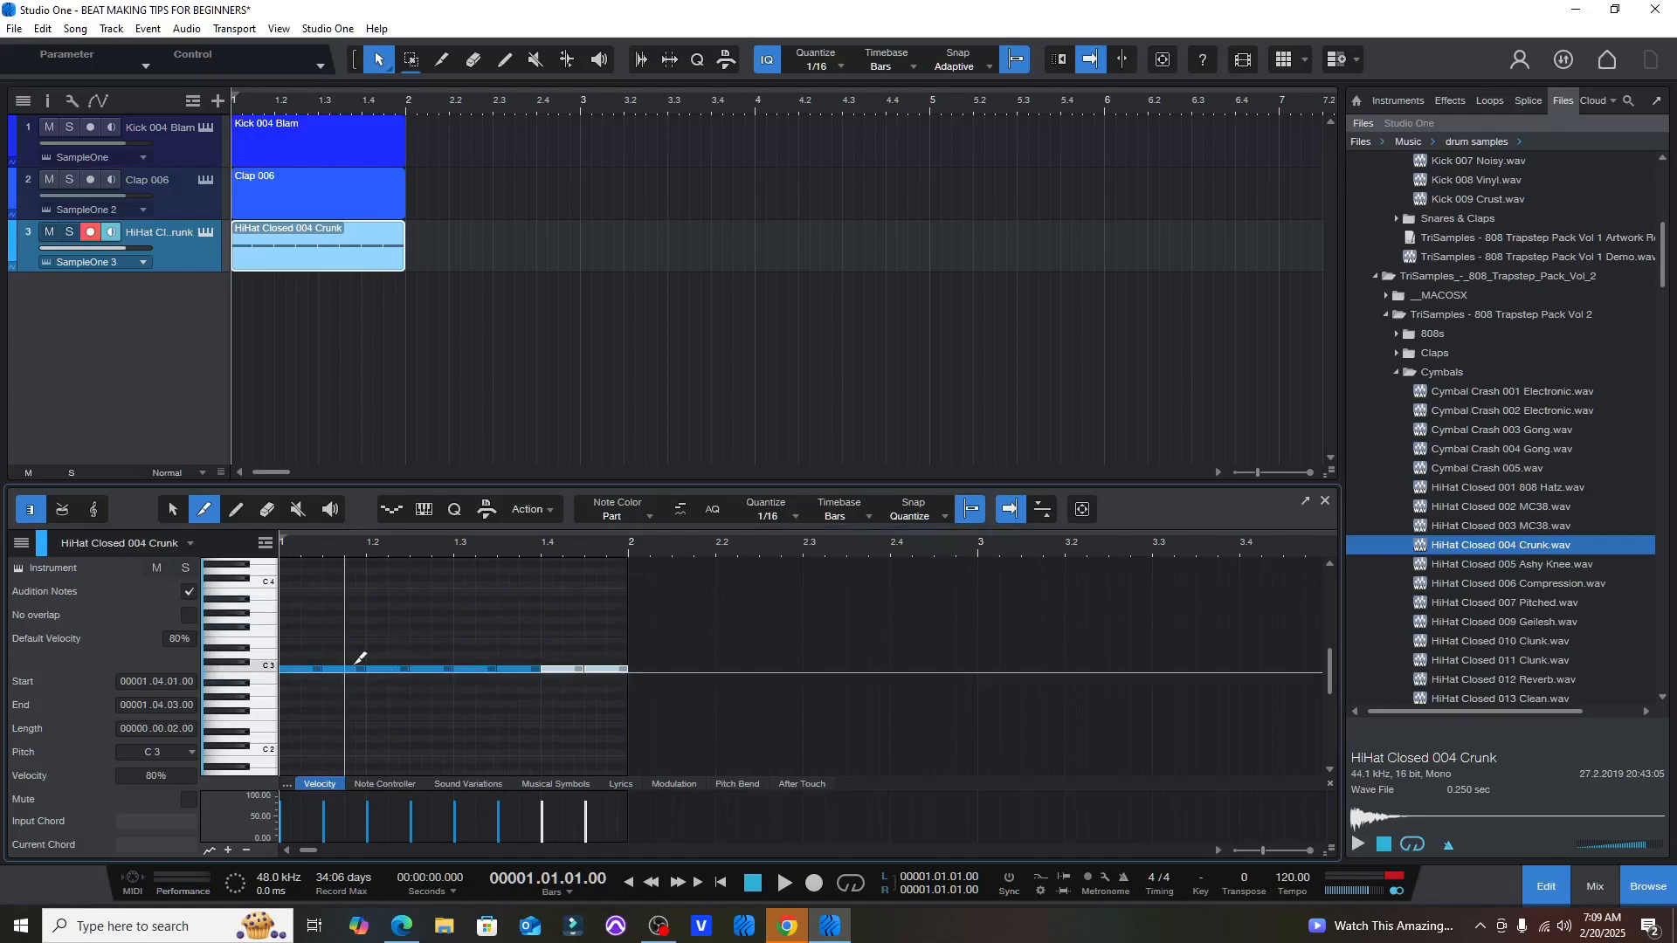
# - Split the hi-hat eighth notes into sixteenths at 1.2.2, 1.4.2 and 1.4.4, and listen to the pattern
pyautogui.click(390, 669)
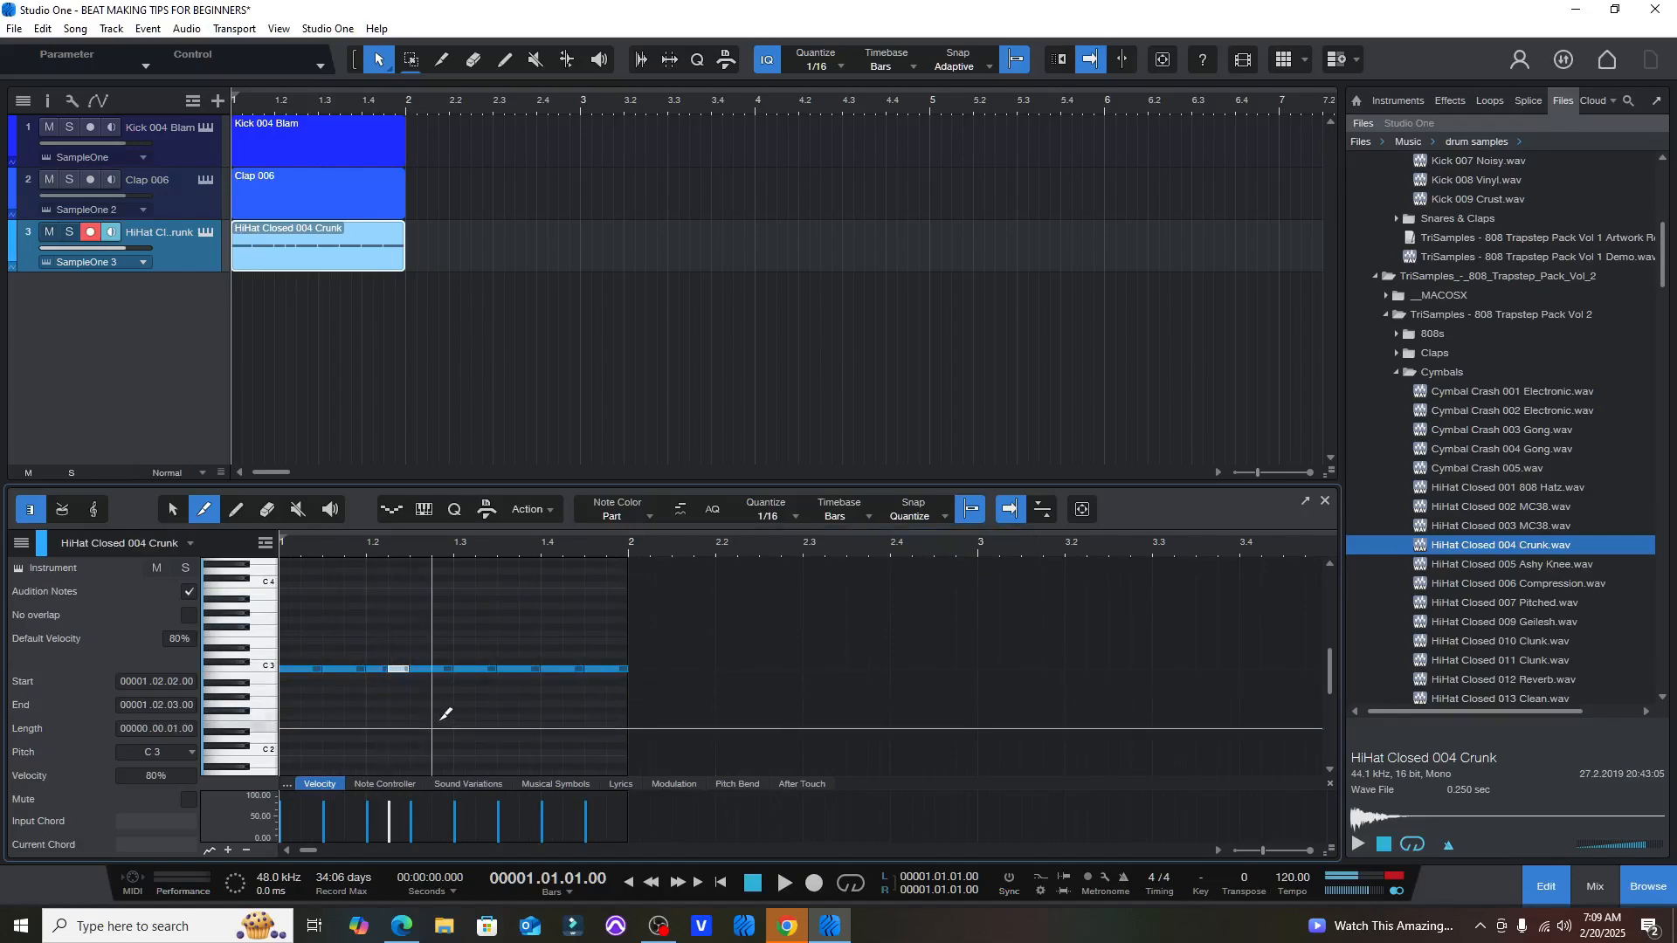
pyautogui.press('space')
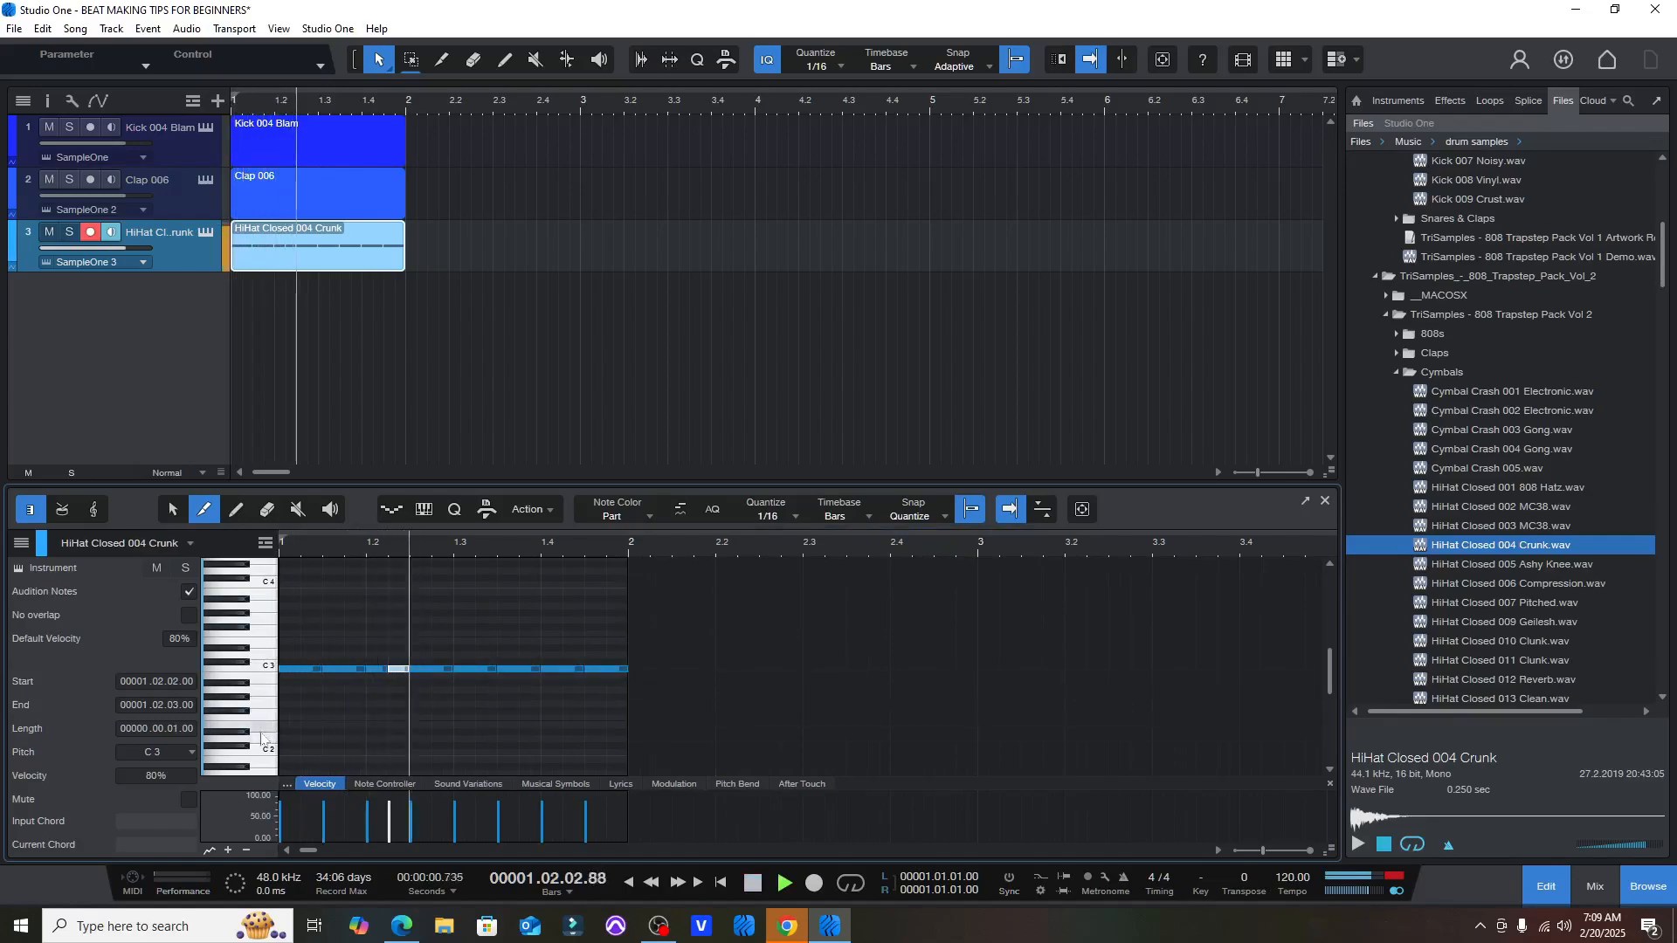
pyautogui.press('space')
pyautogui.click(565, 668)
pyautogui.click(607, 669)
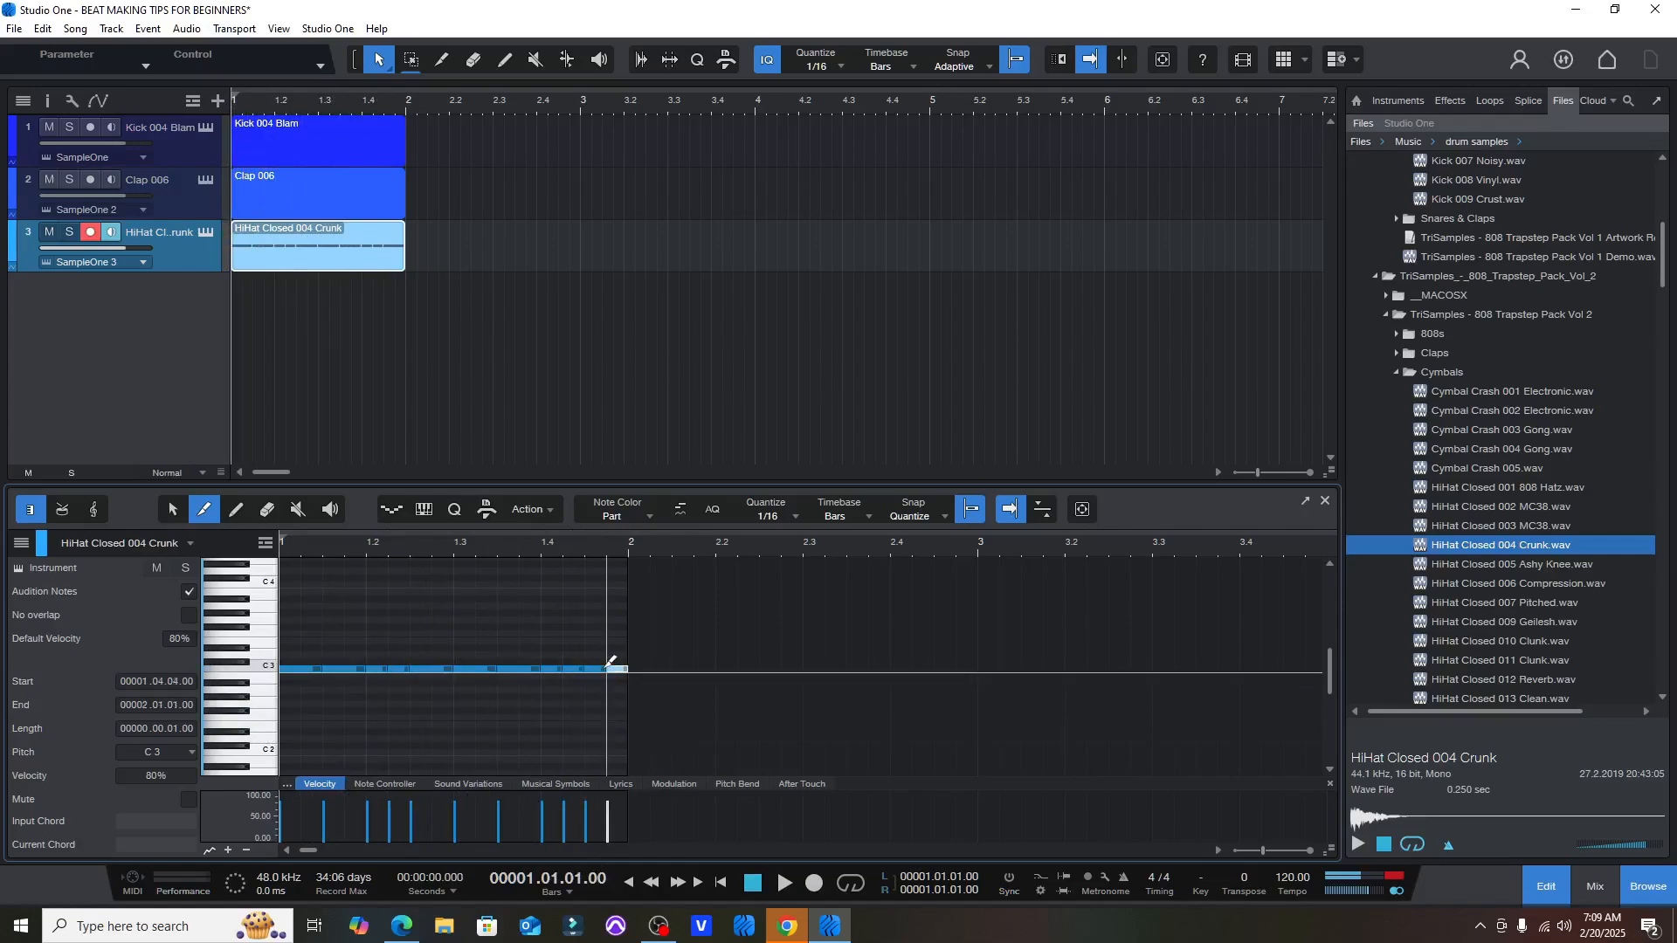
pyautogui.press('space')
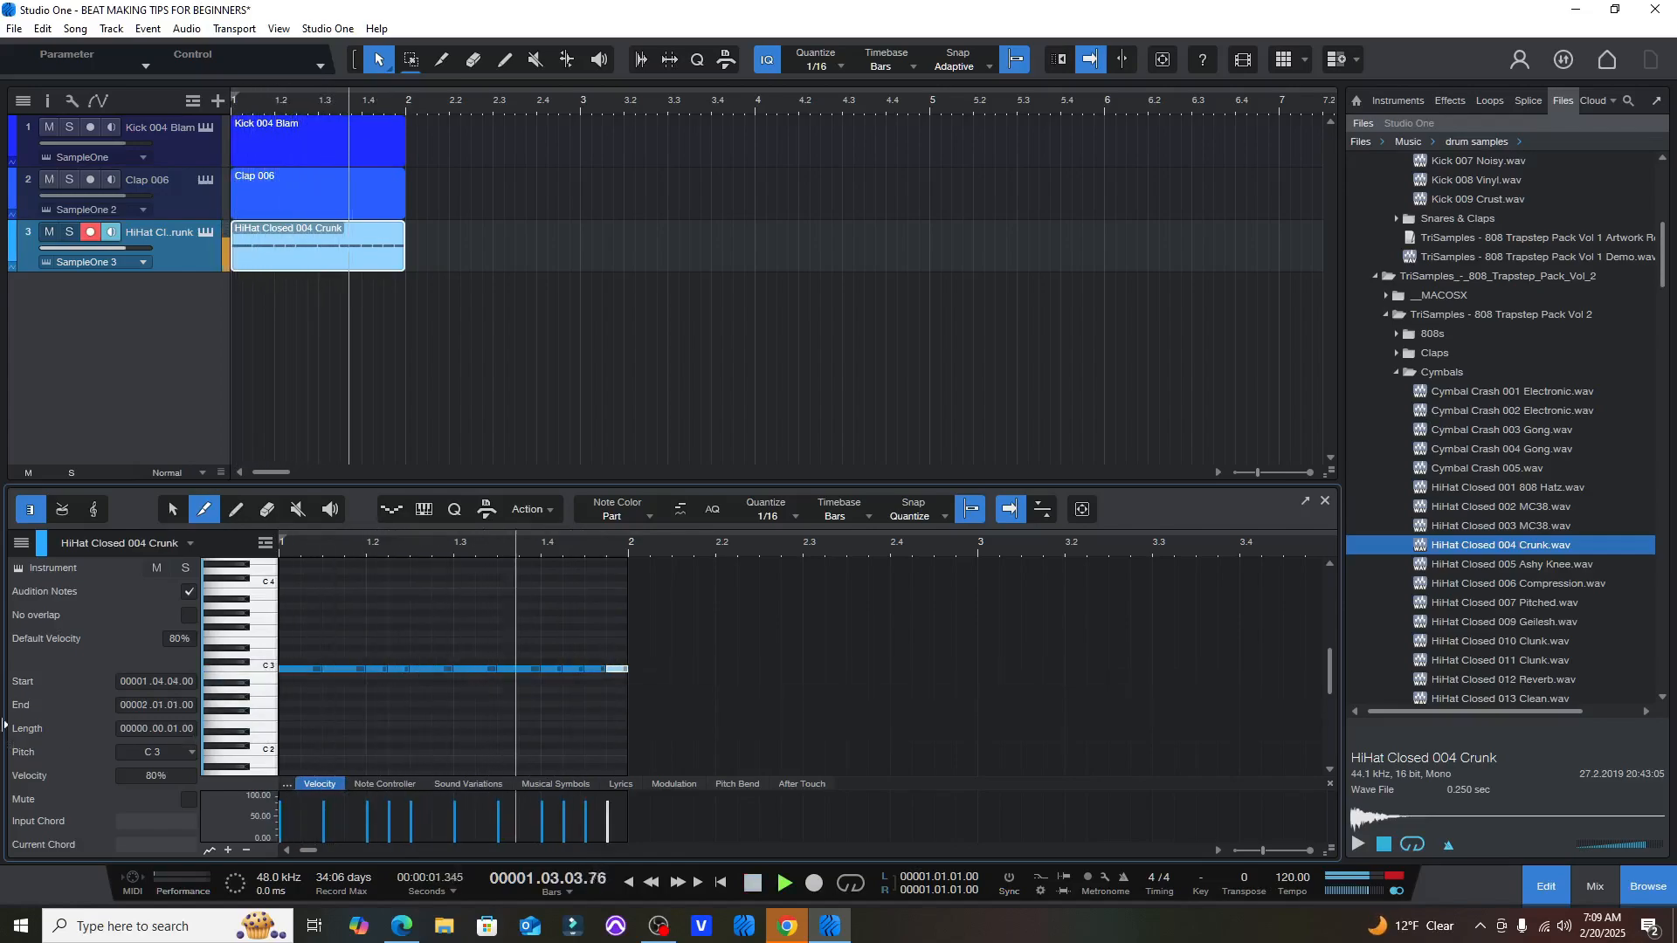
pyautogui.press('space')
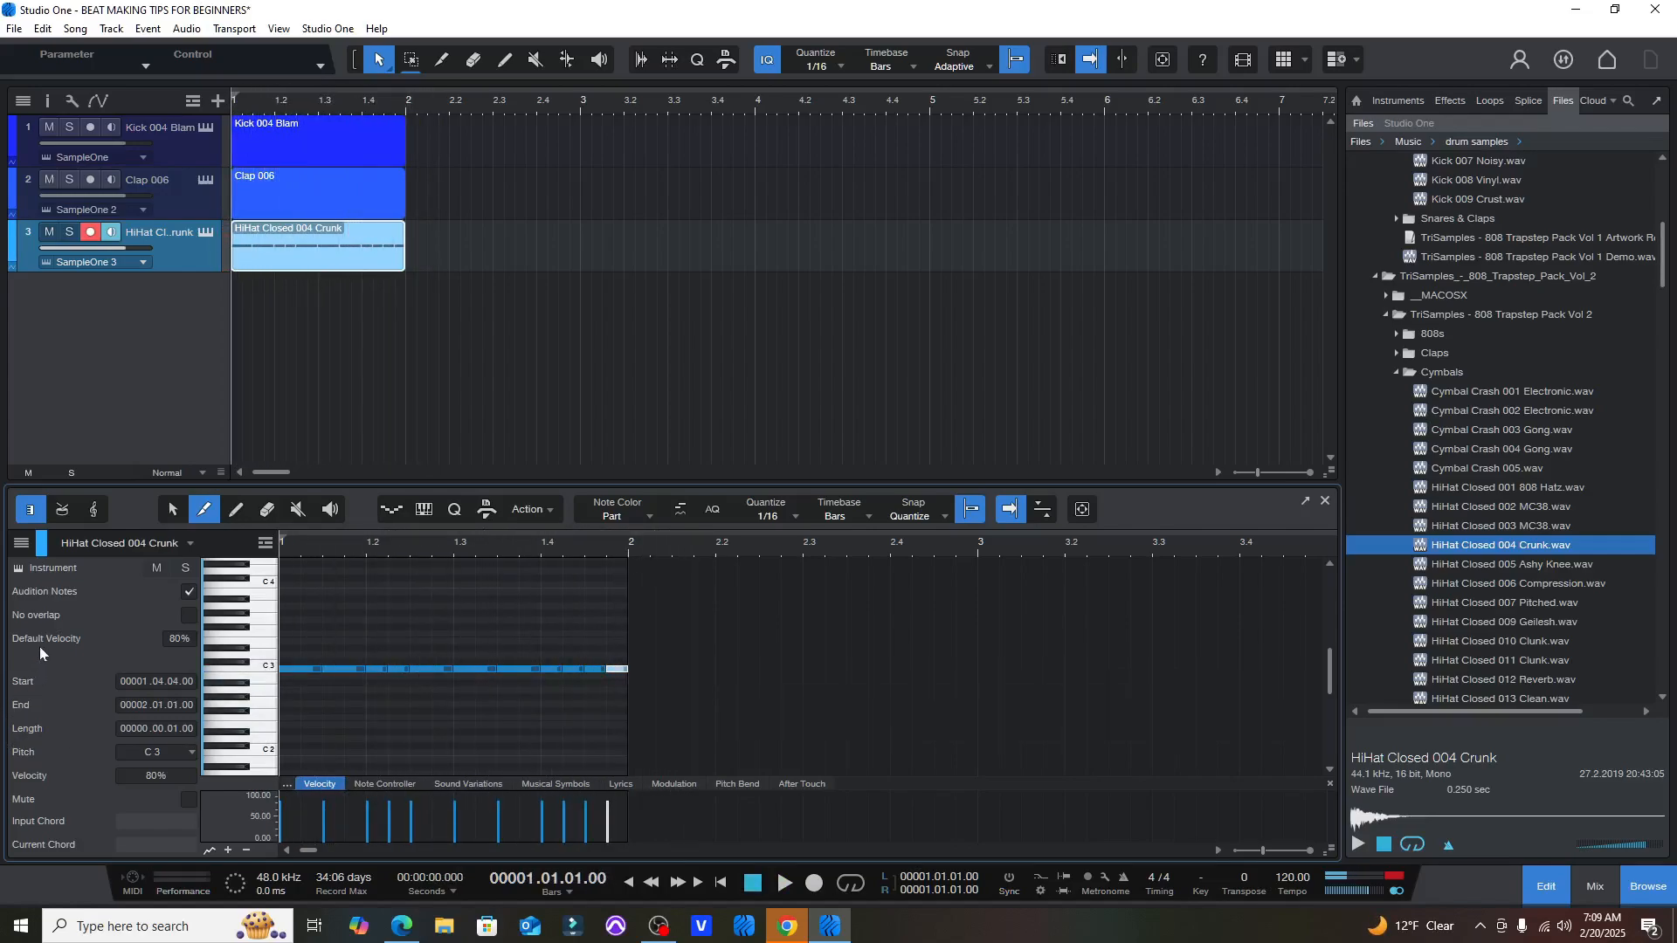
# - Add a sixteenth-note C3 clap at 1.3.1 in the Clap 006 event and play it with the hi-hats
pyautogui.click(296, 198)
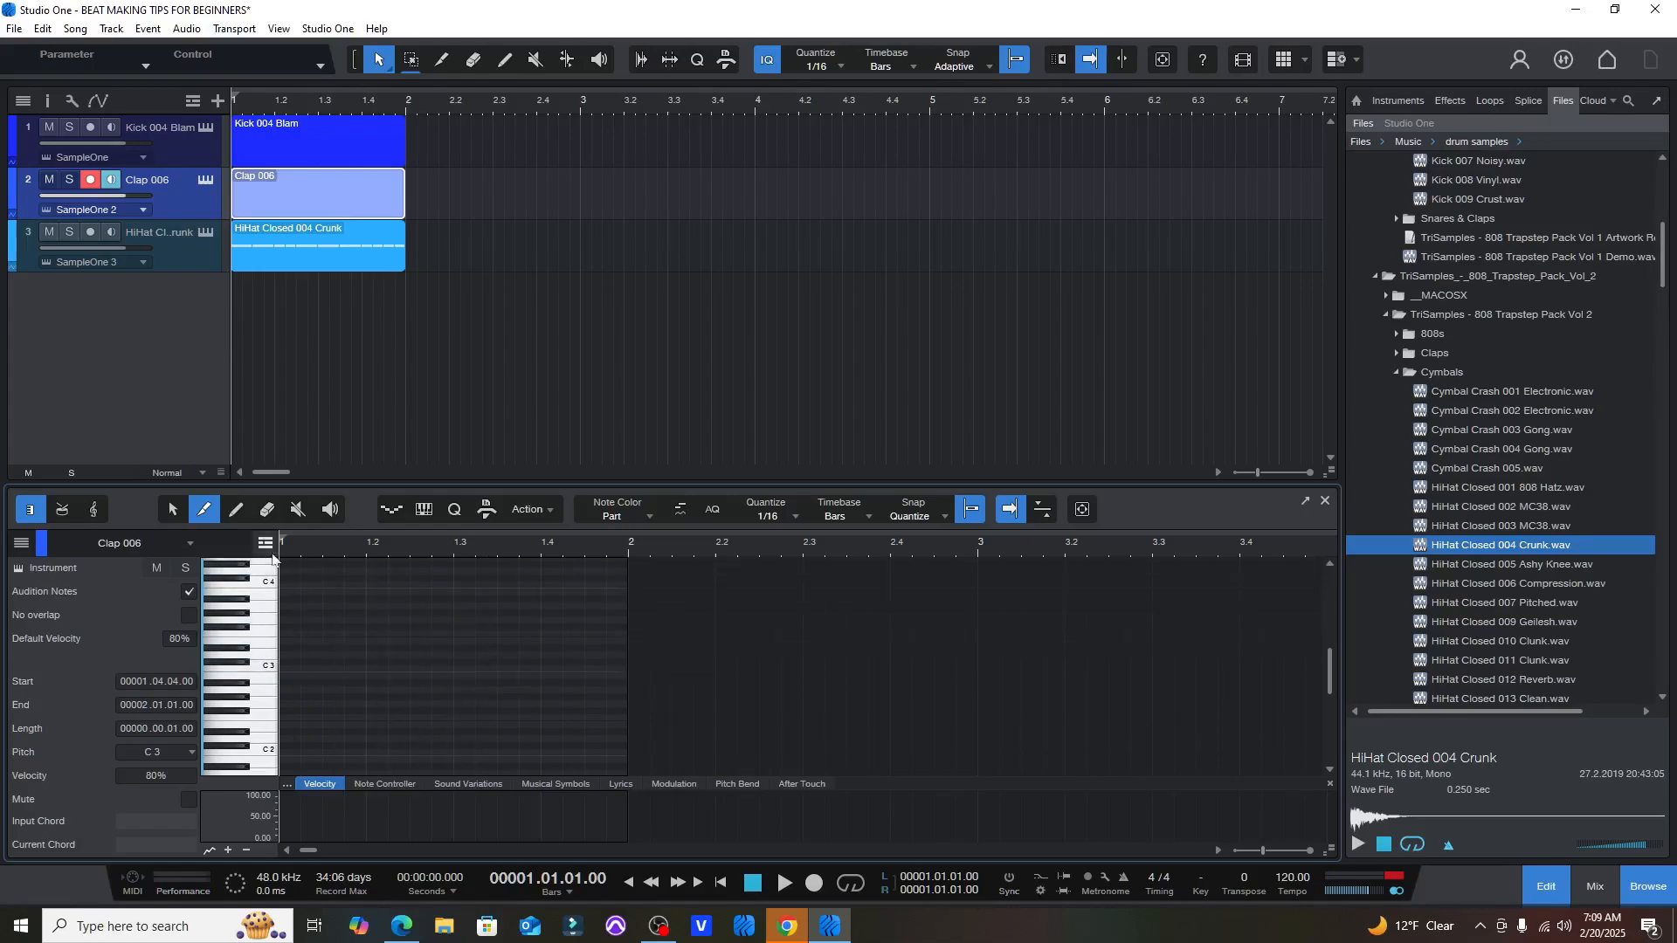
pyautogui.click(236, 509)
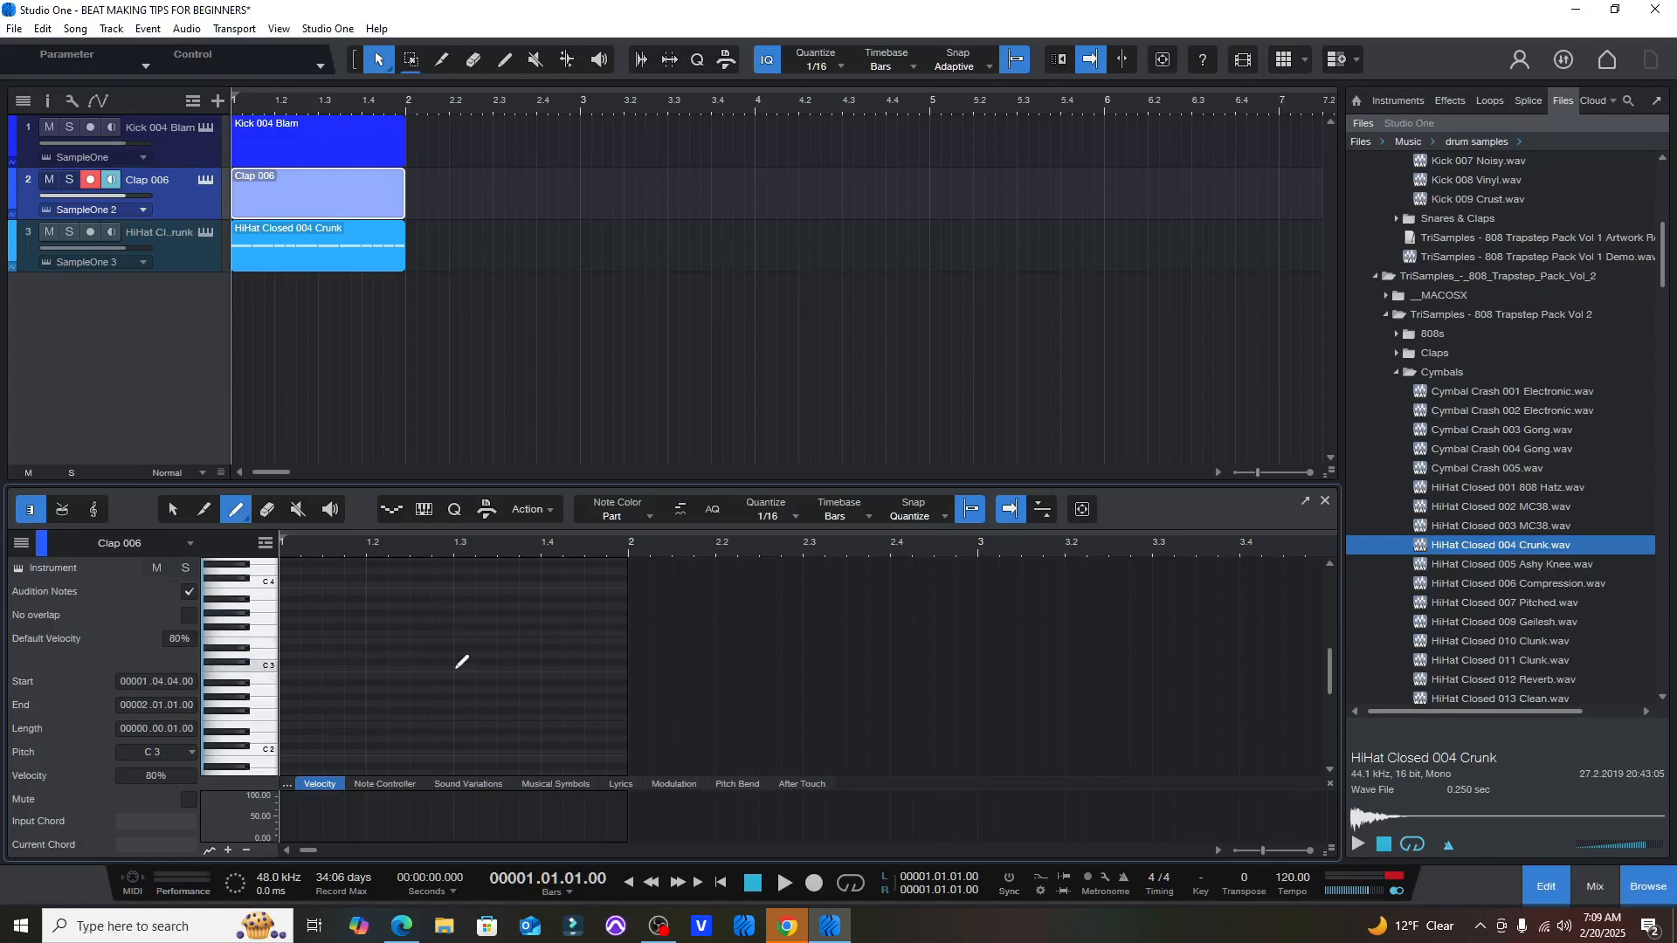
pyautogui.click(456, 668)
pyautogui.press('space')
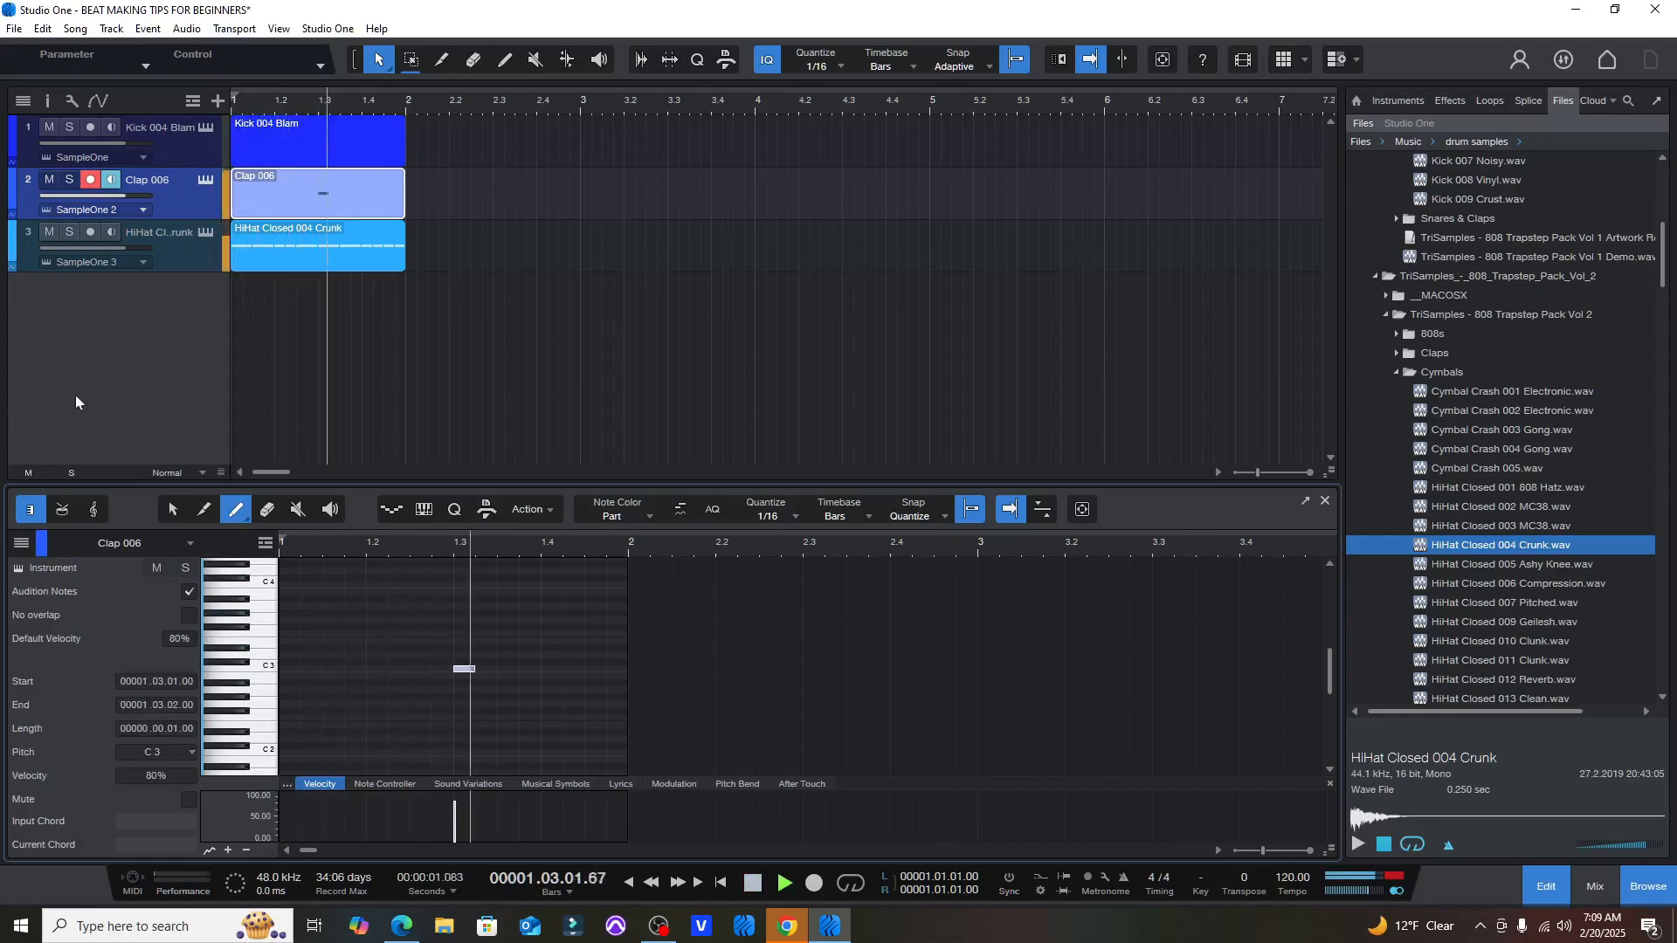
pyautogui.press('space')
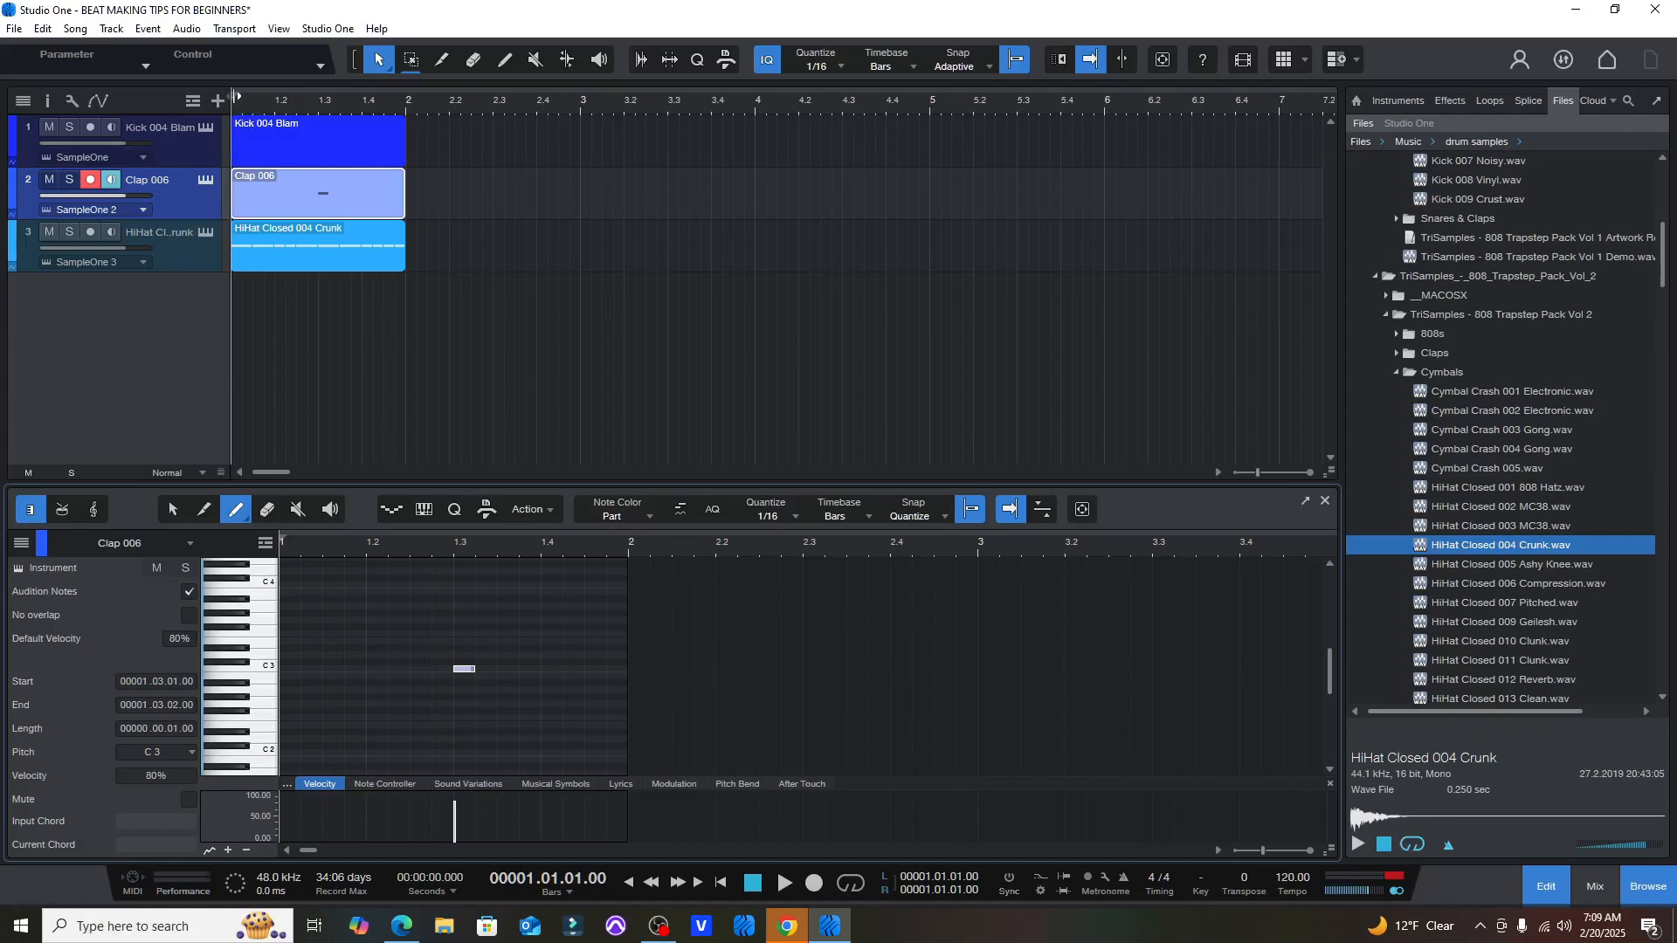
# - Set the loop range to bar 1, enable looping, and play the looped pattern
pyautogui.moveTo(236, 99); pyautogui.dragTo(408, 105)
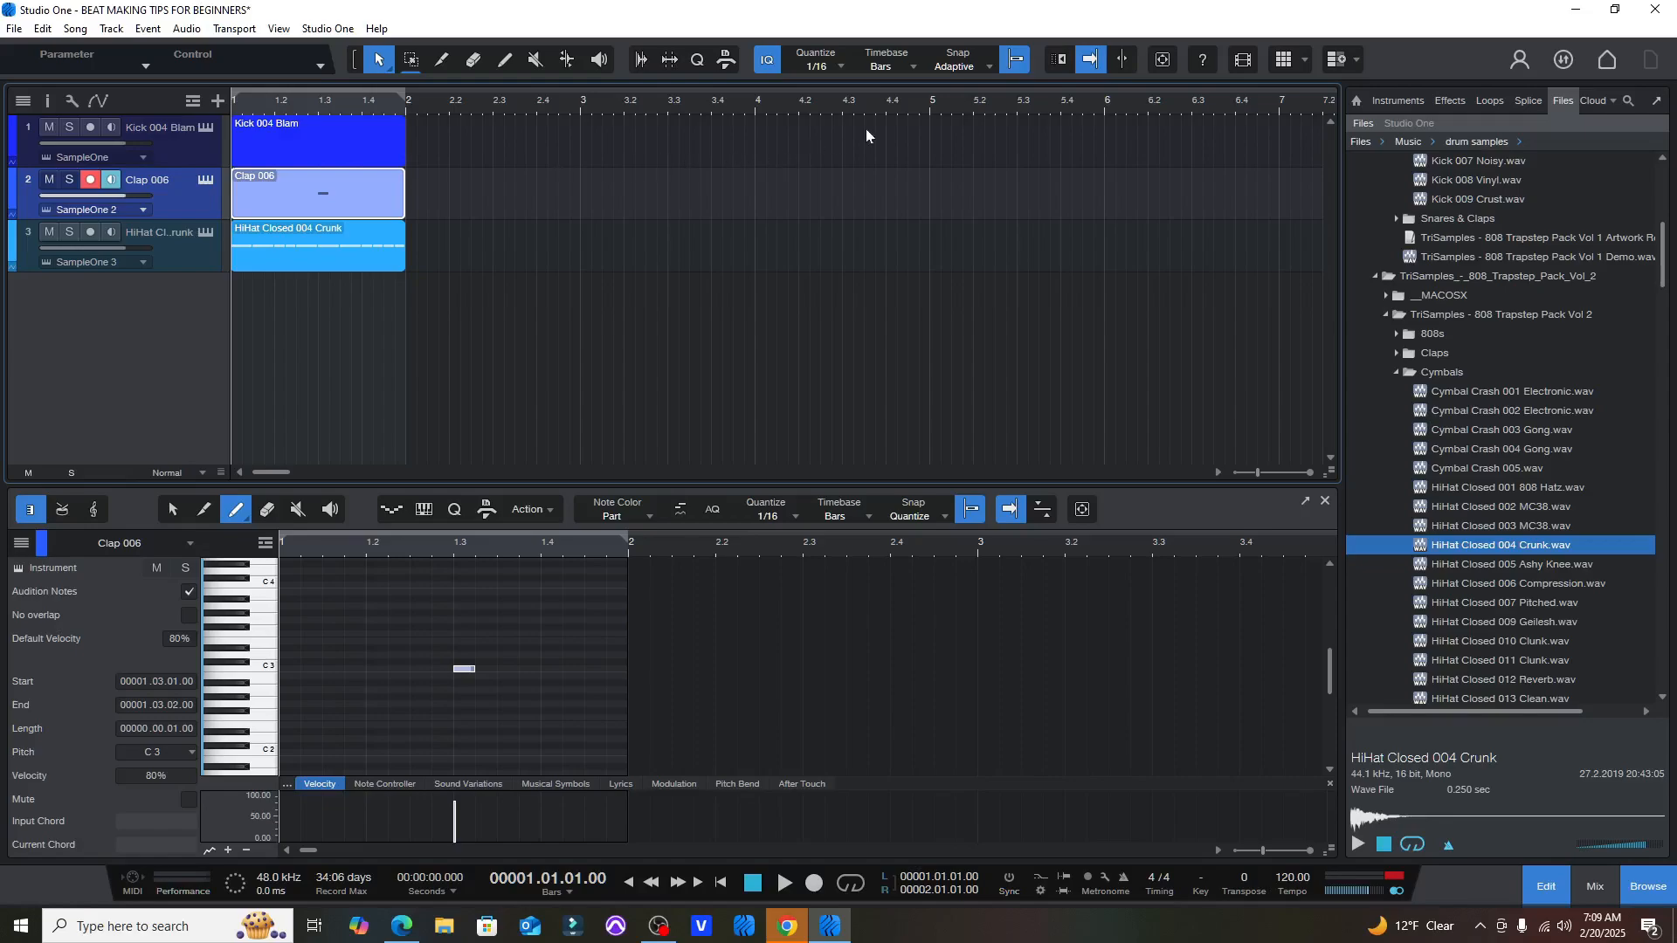
pyautogui.click(1016, 66)
pyautogui.click(852, 886)
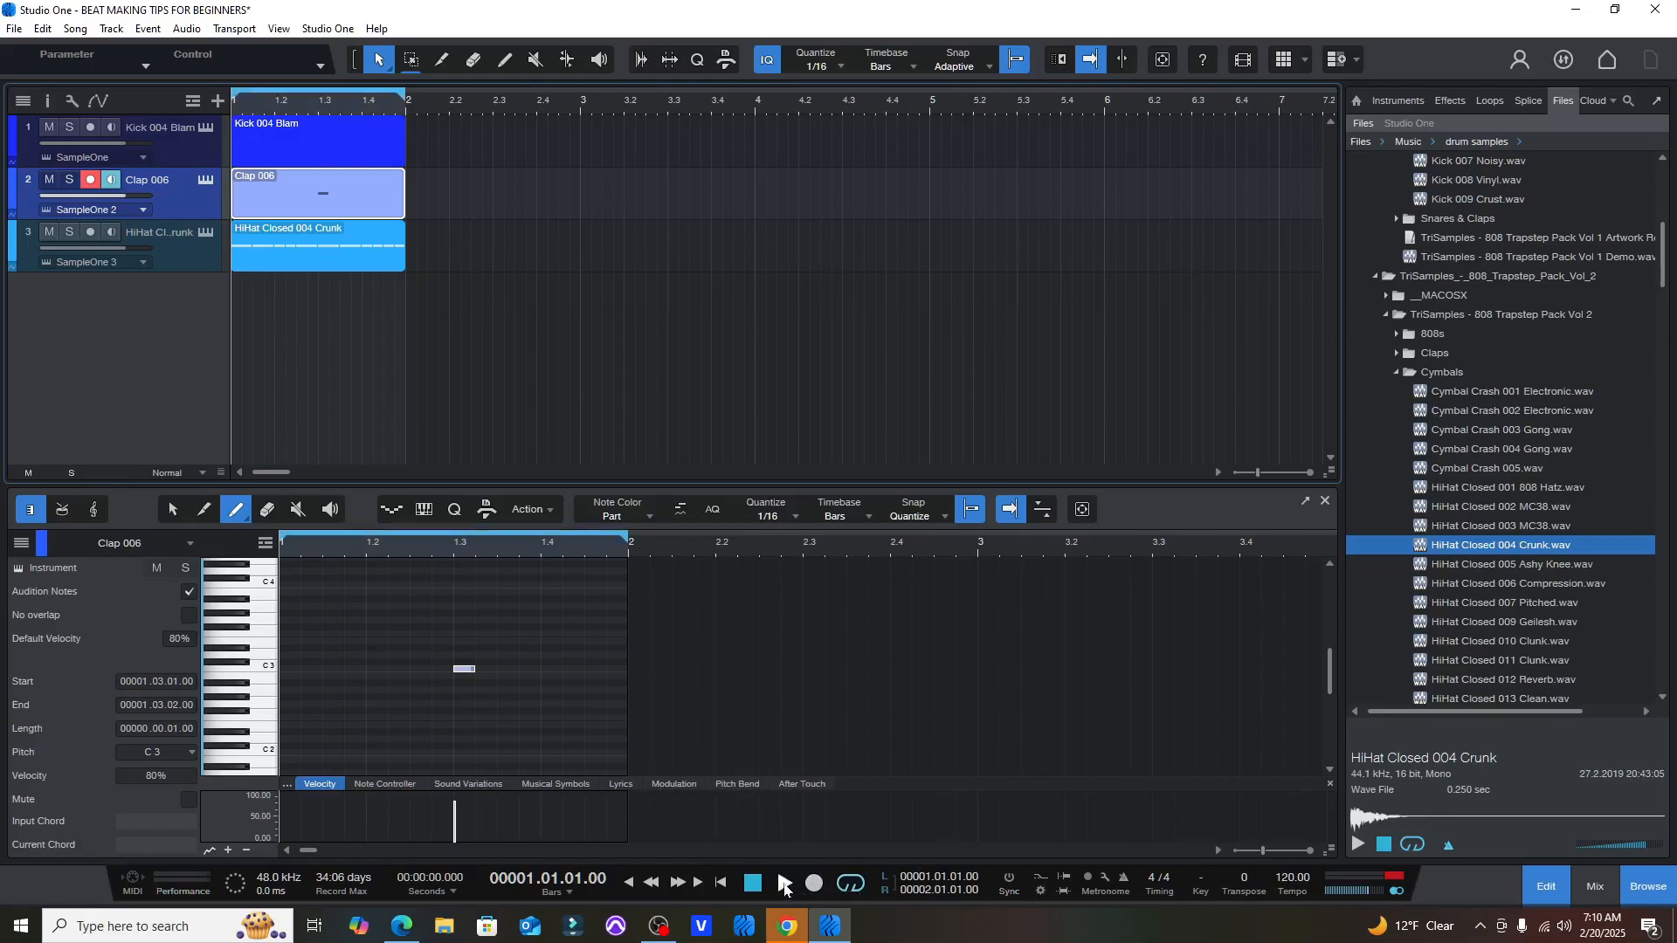
pyautogui.click(785, 884)
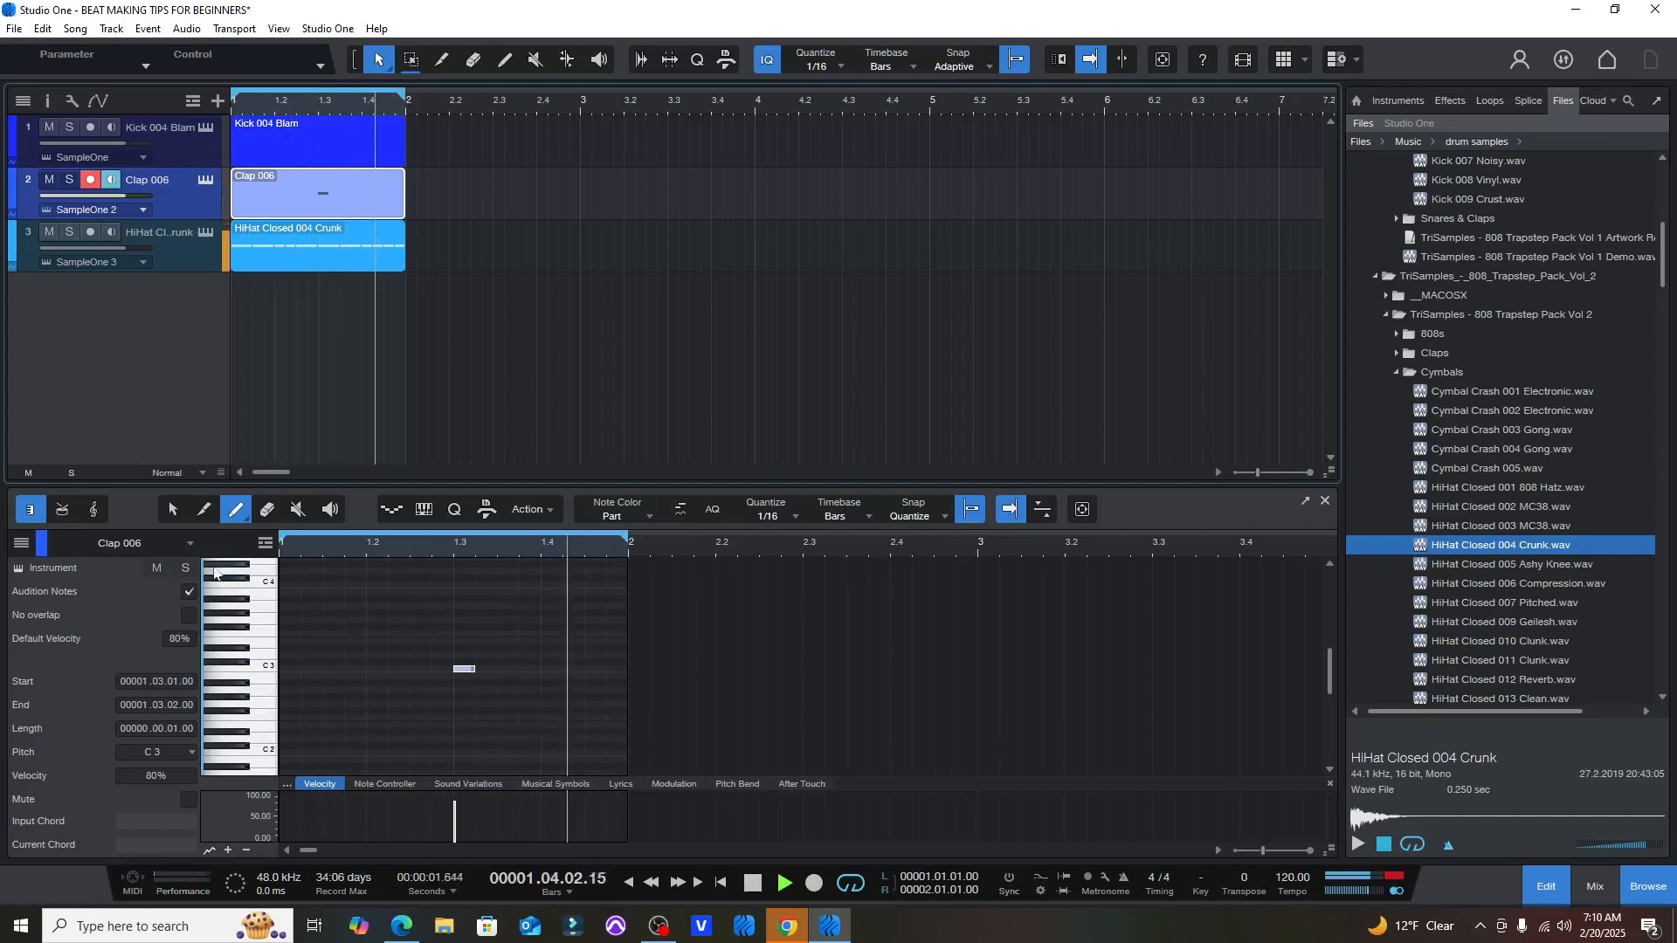
pyautogui.press('space')
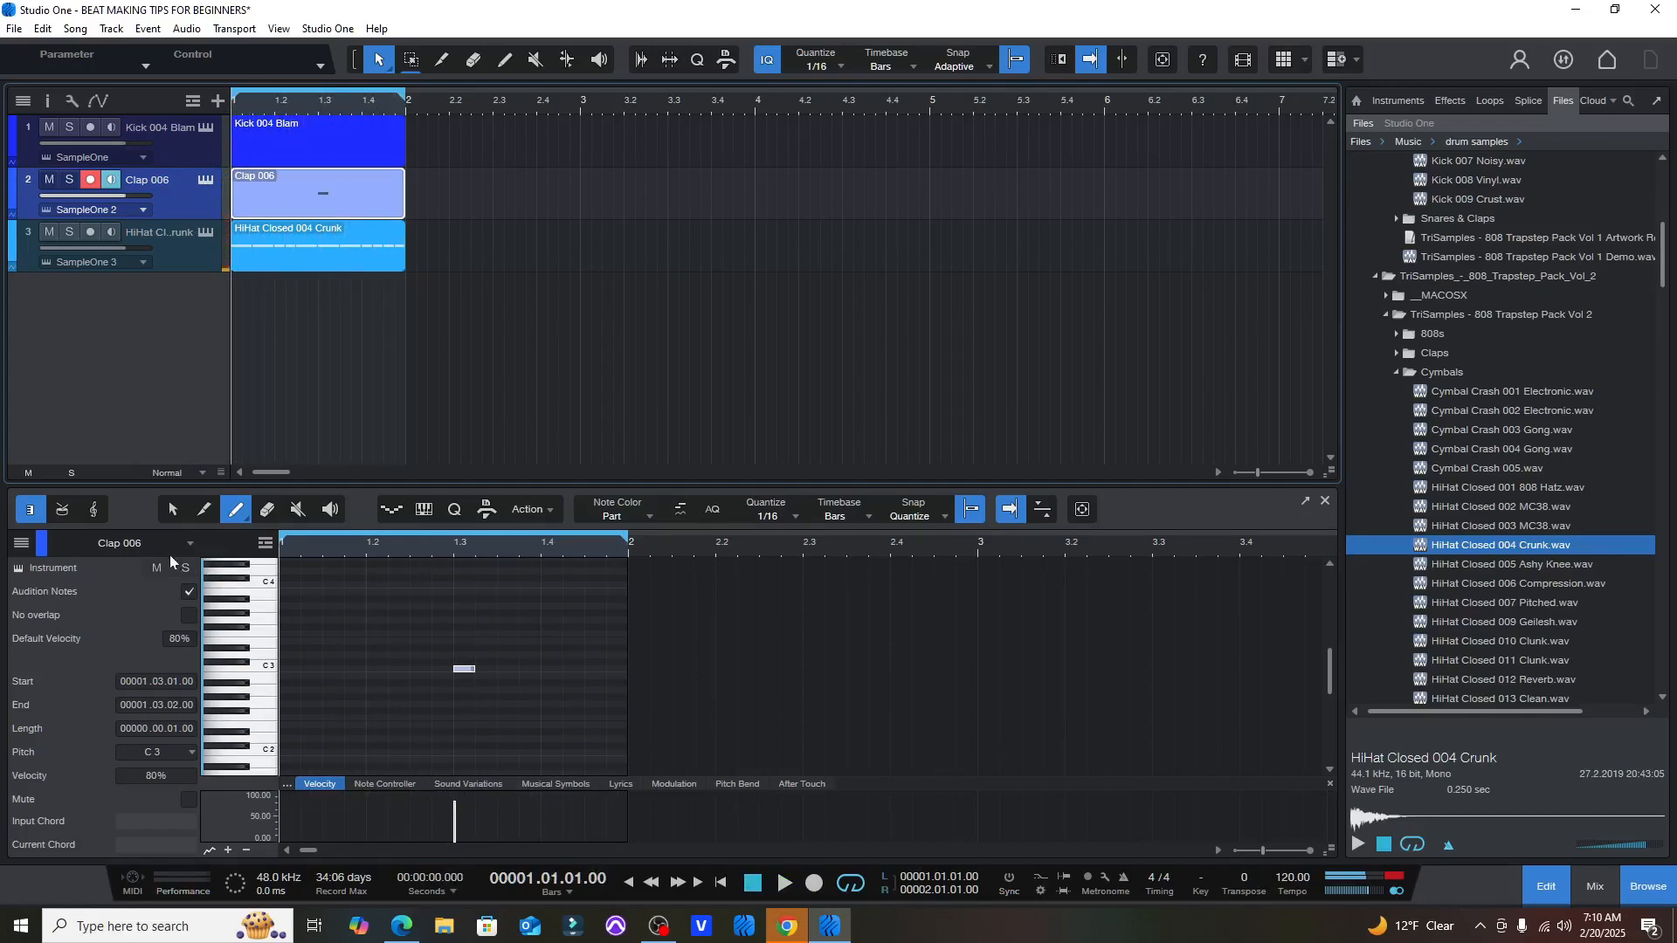
# - Switch the note editor to Kick 004 Blam, add a sixteenth-note C3 kick at 1.1.1, and play the loop
pyautogui.click(187, 543)
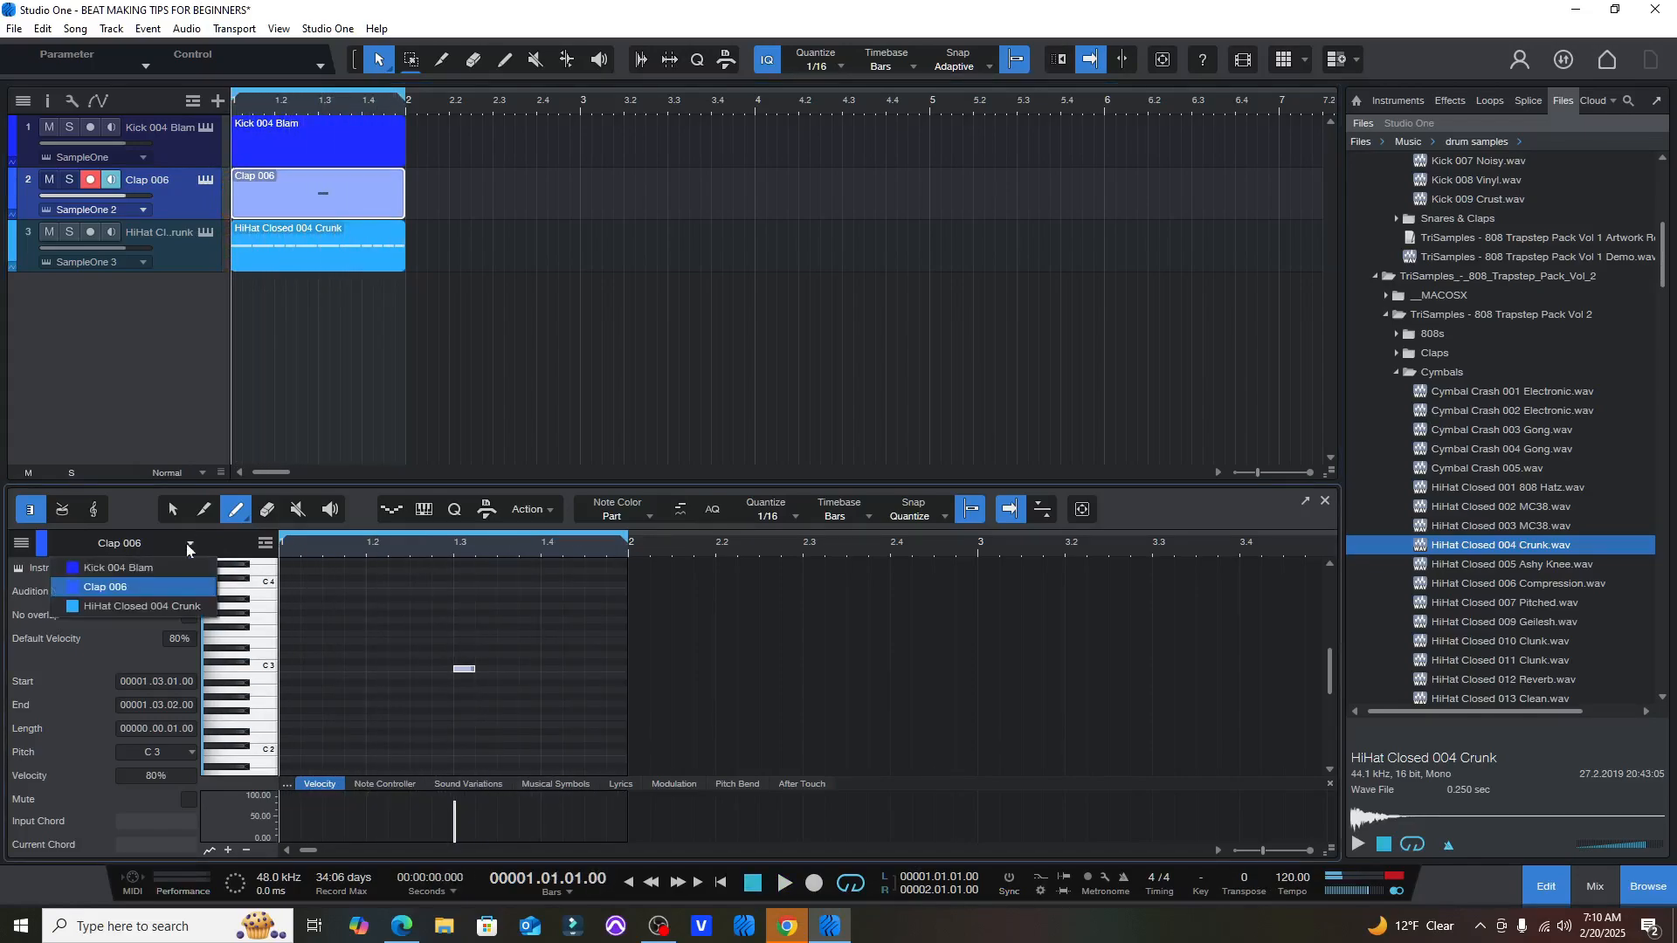
pyautogui.click(130, 569)
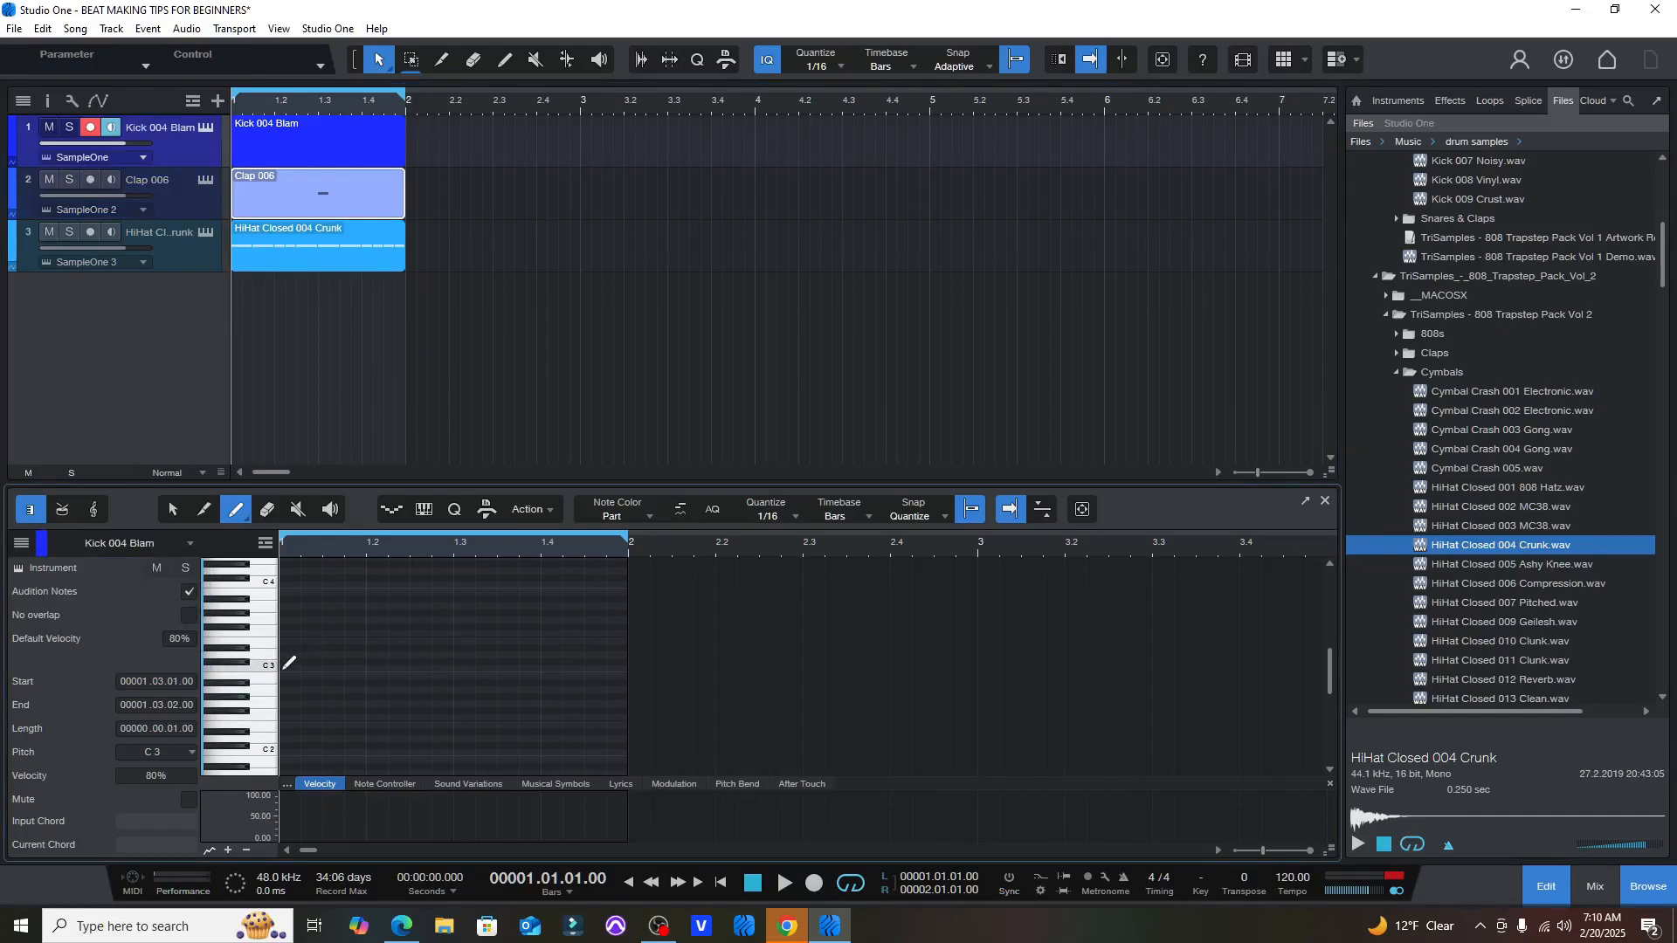
pyautogui.click(285, 669)
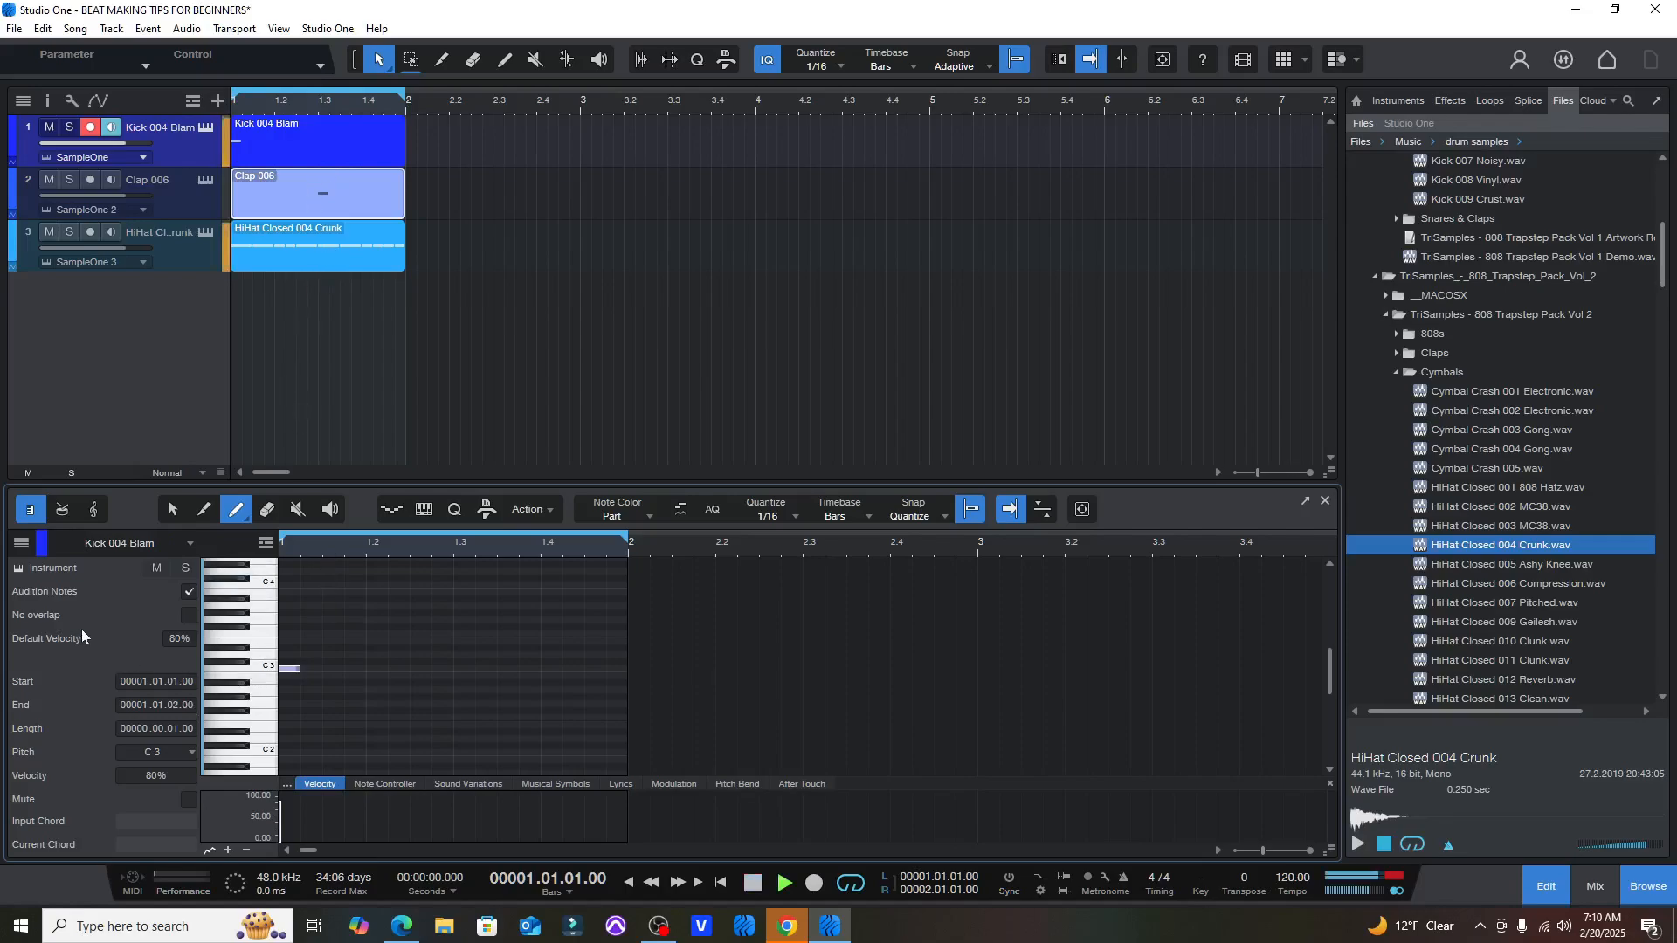
pyautogui.press('space')
pyautogui.press('space')
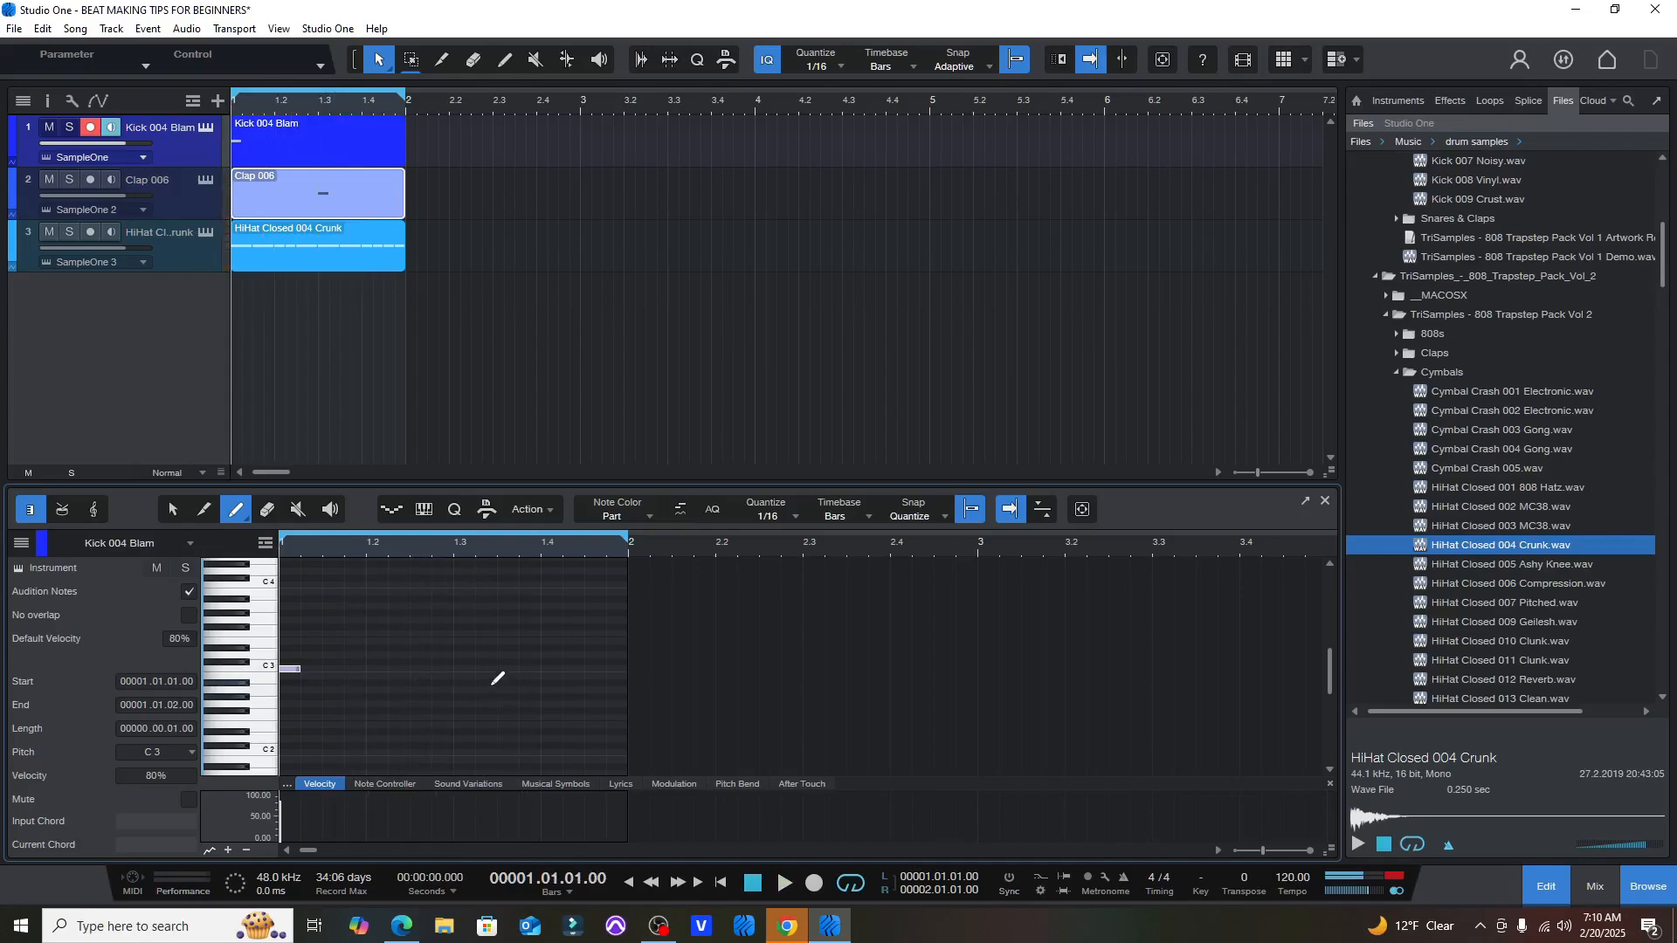
# - Try a sixteenth-note C3 kick at 1.3.3, listen to the loop, and remove that note
pyautogui.click(507, 669)
pyautogui.press('space')
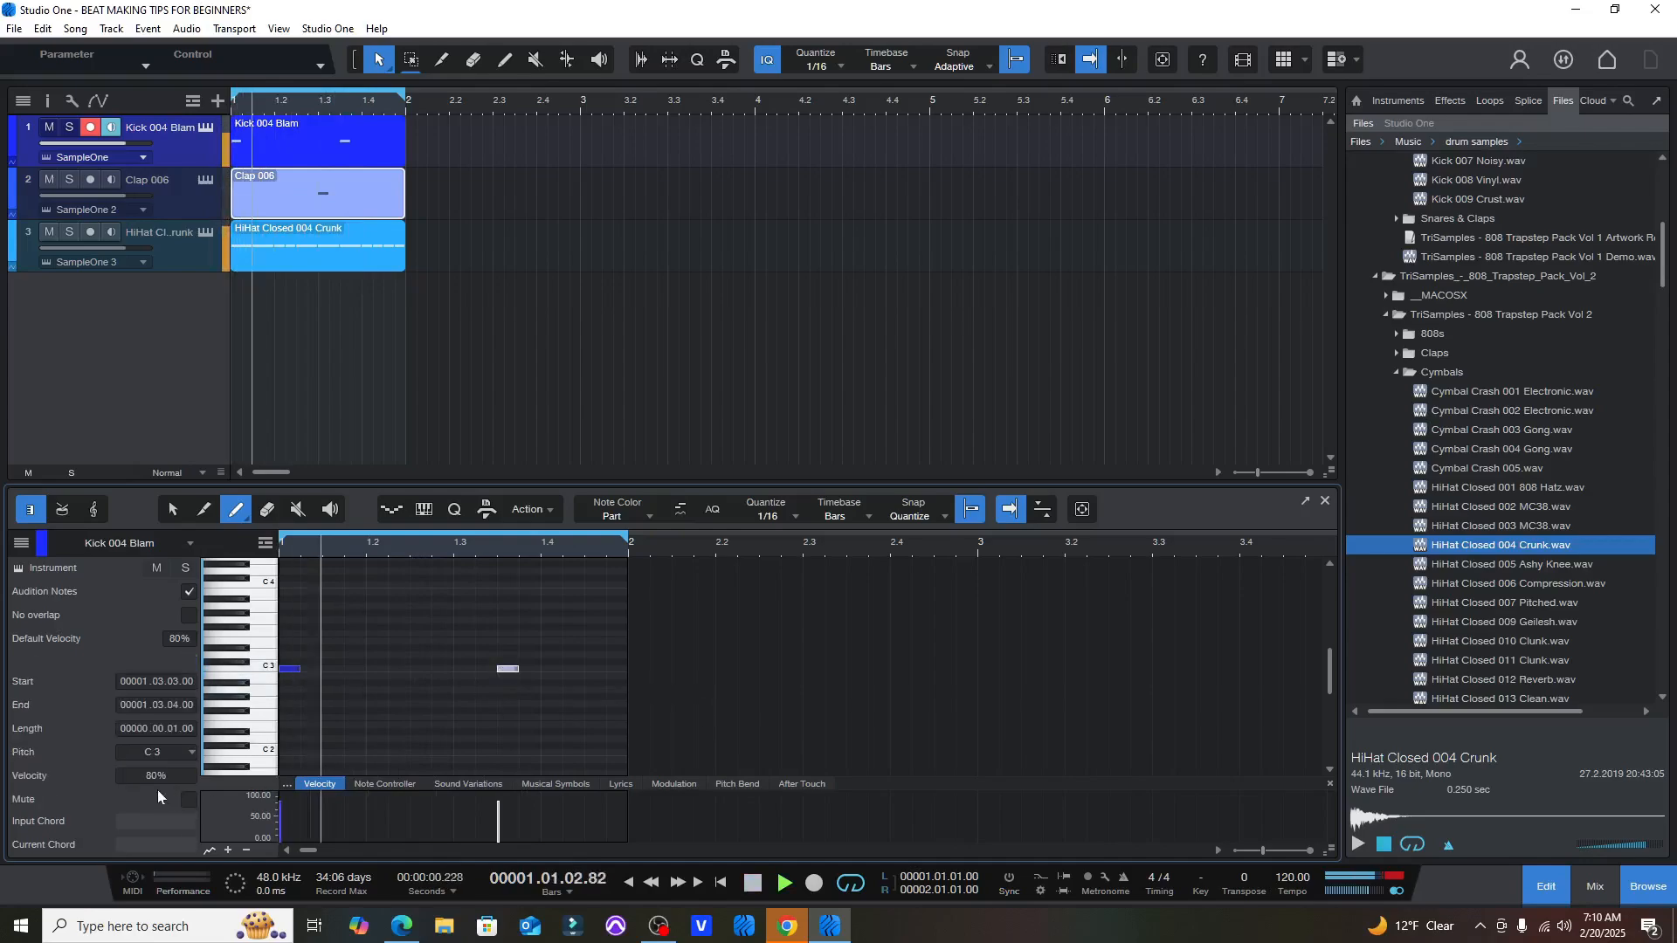
pyautogui.press('space')
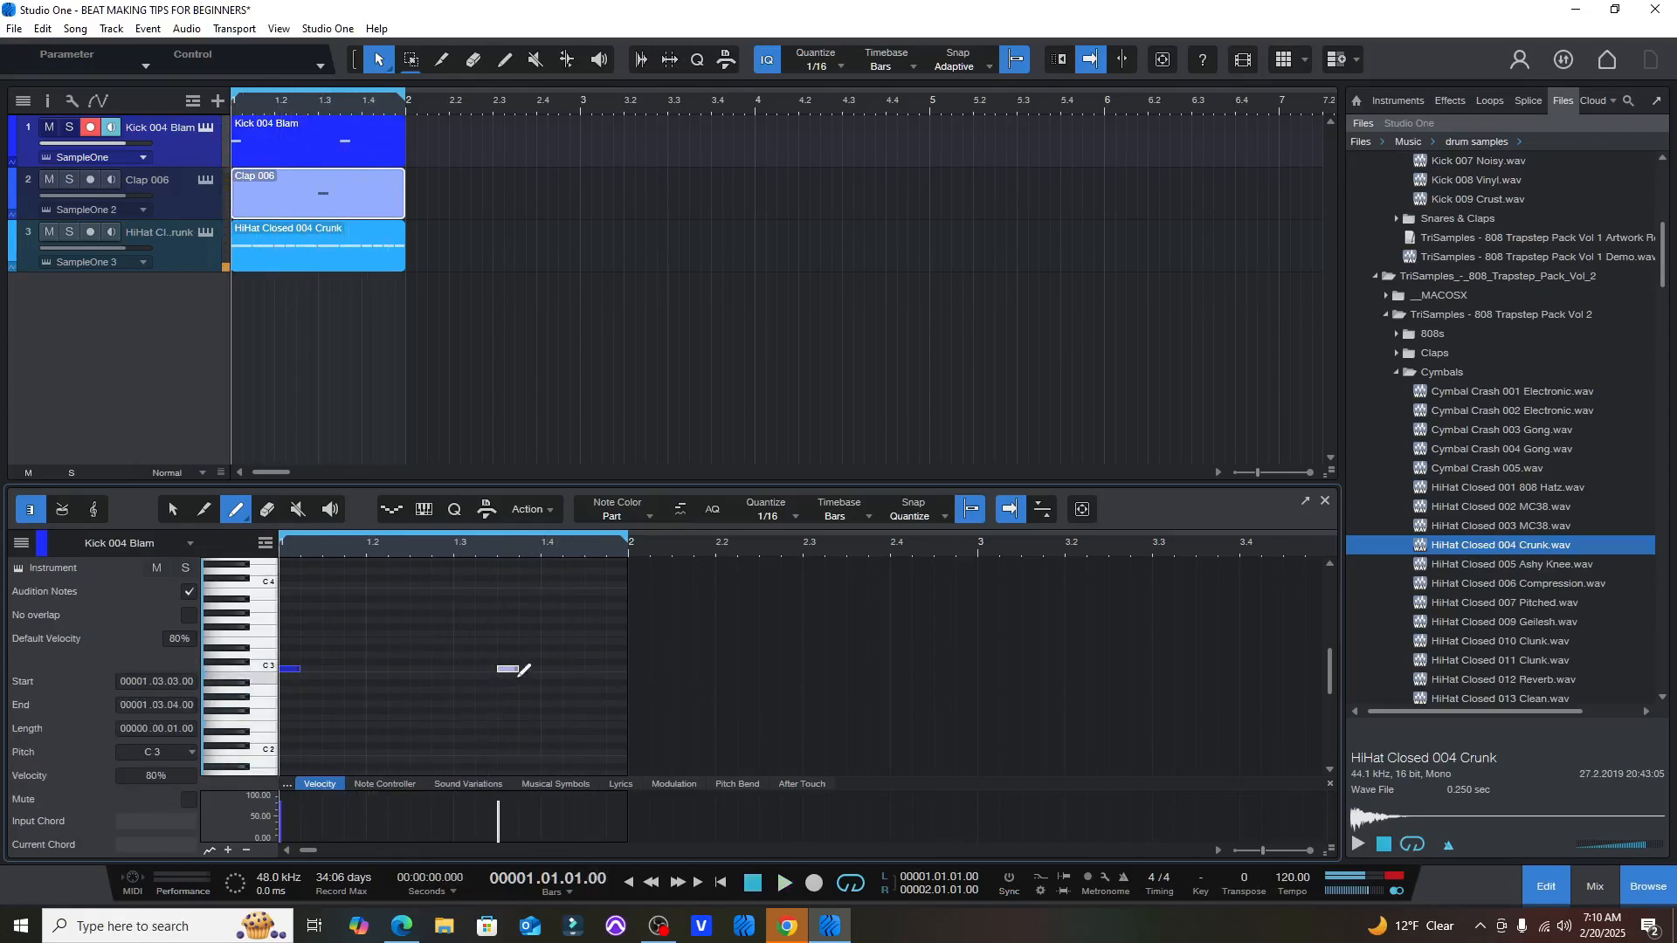
pyautogui.click(510, 669)
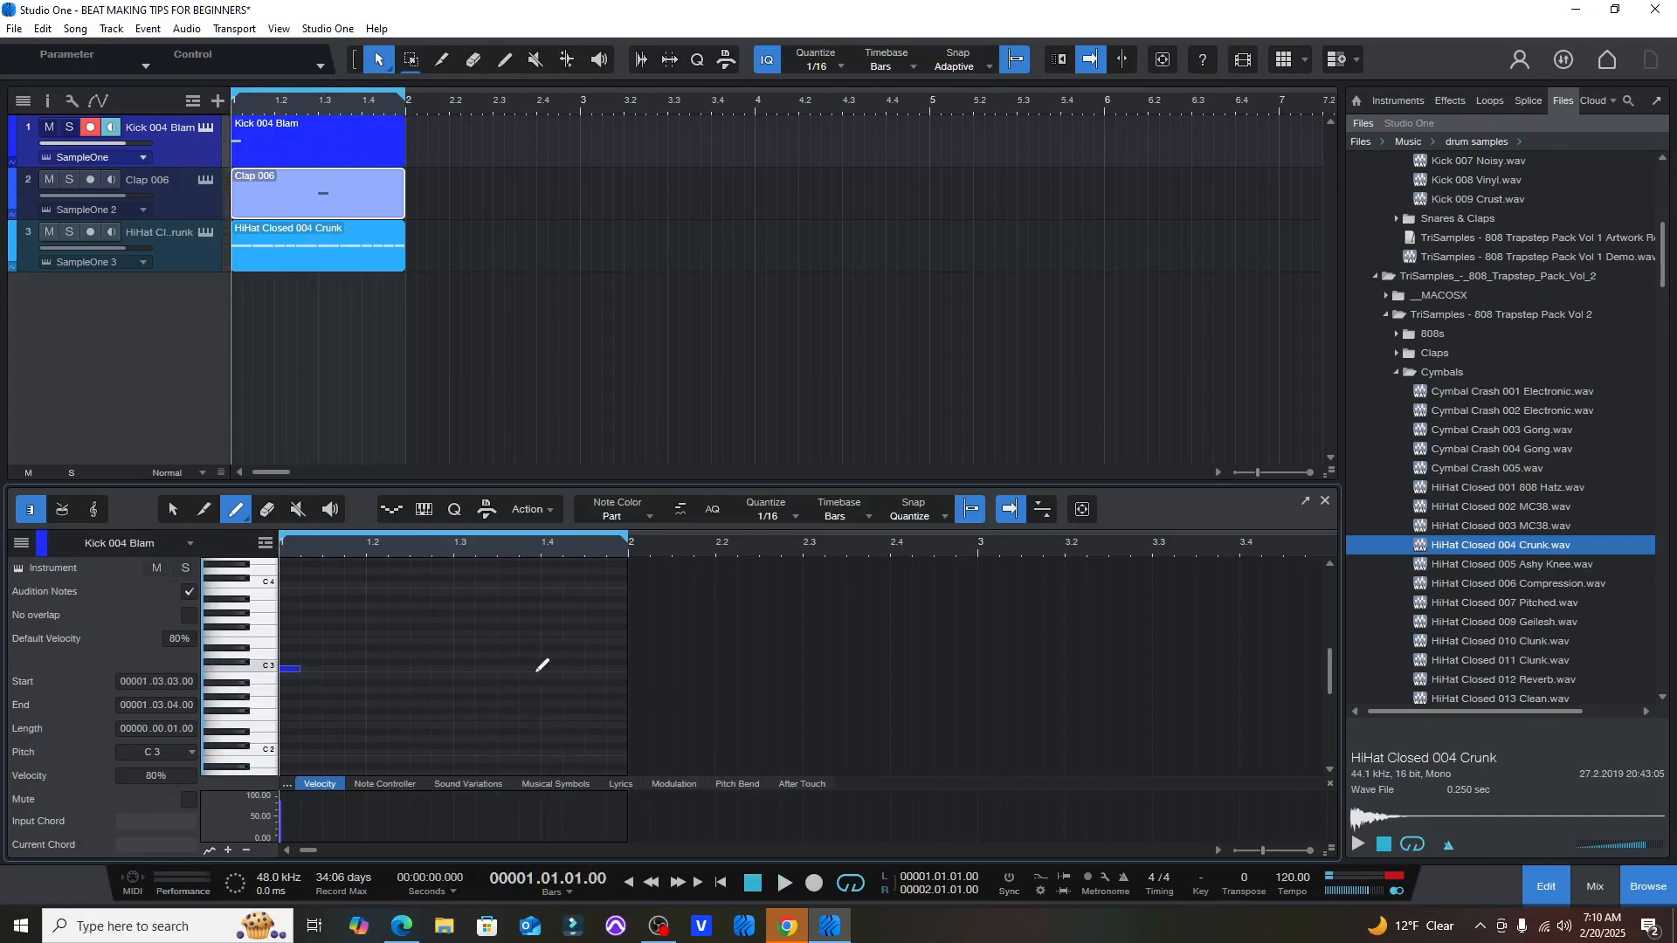
# - Add a sixteenth-note C3 kick at 1.4.1 in the kick event and play the loop
pyautogui.press('space')
pyautogui.press('space')
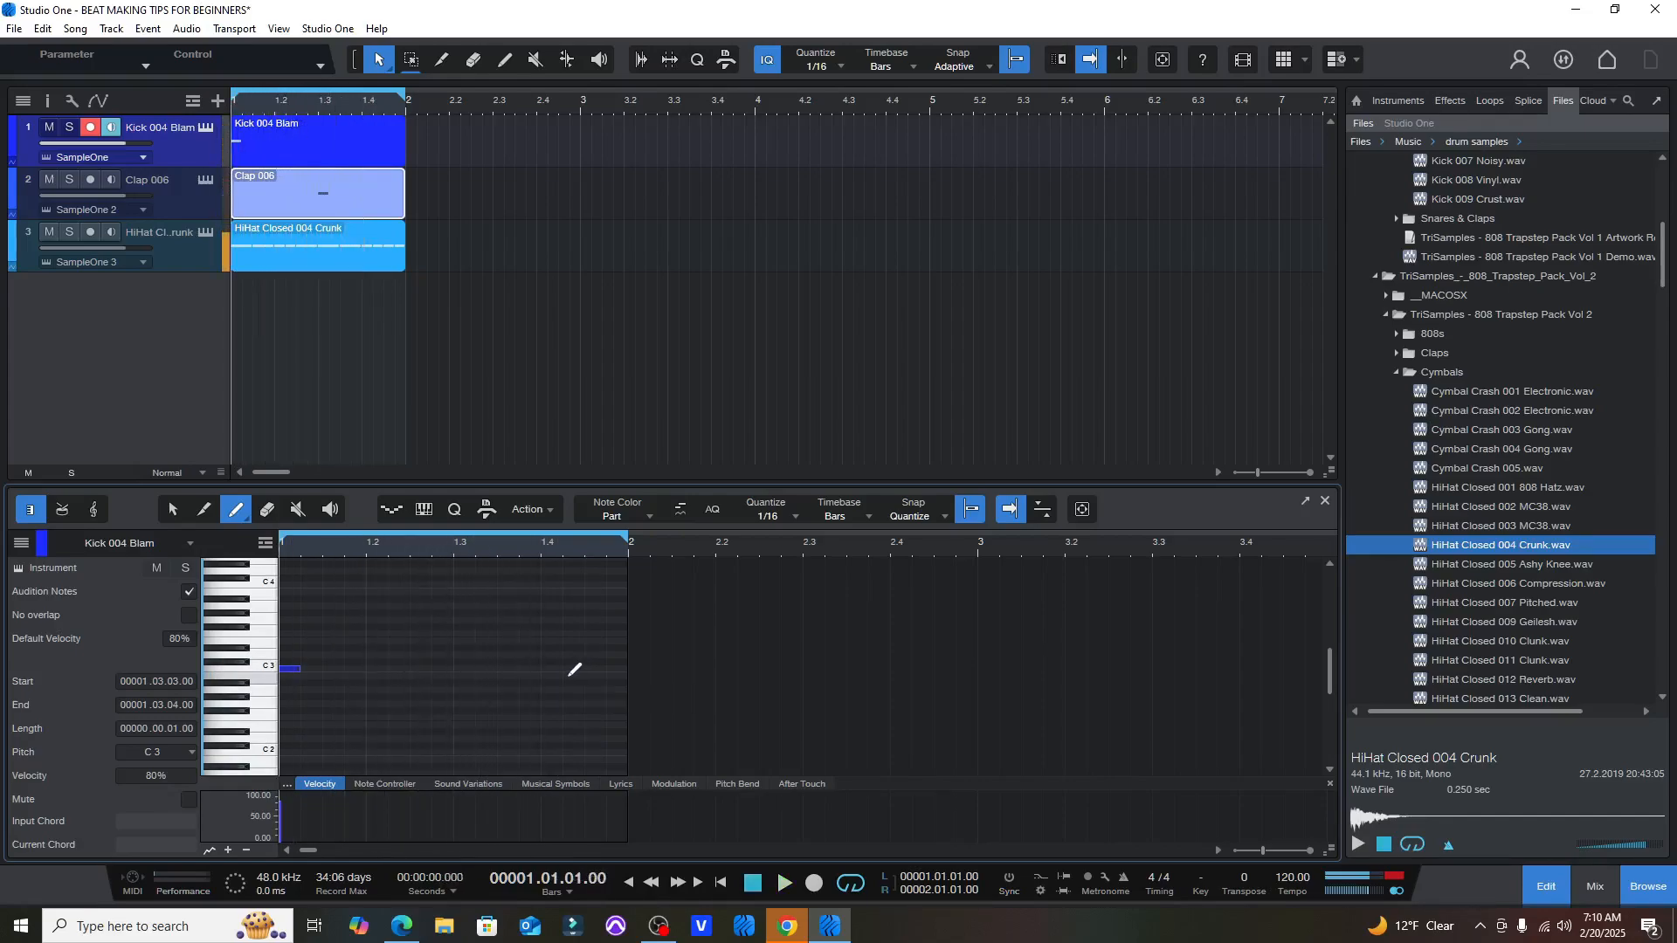
pyautogui.click(545, 669)
pyautogui.press('space')
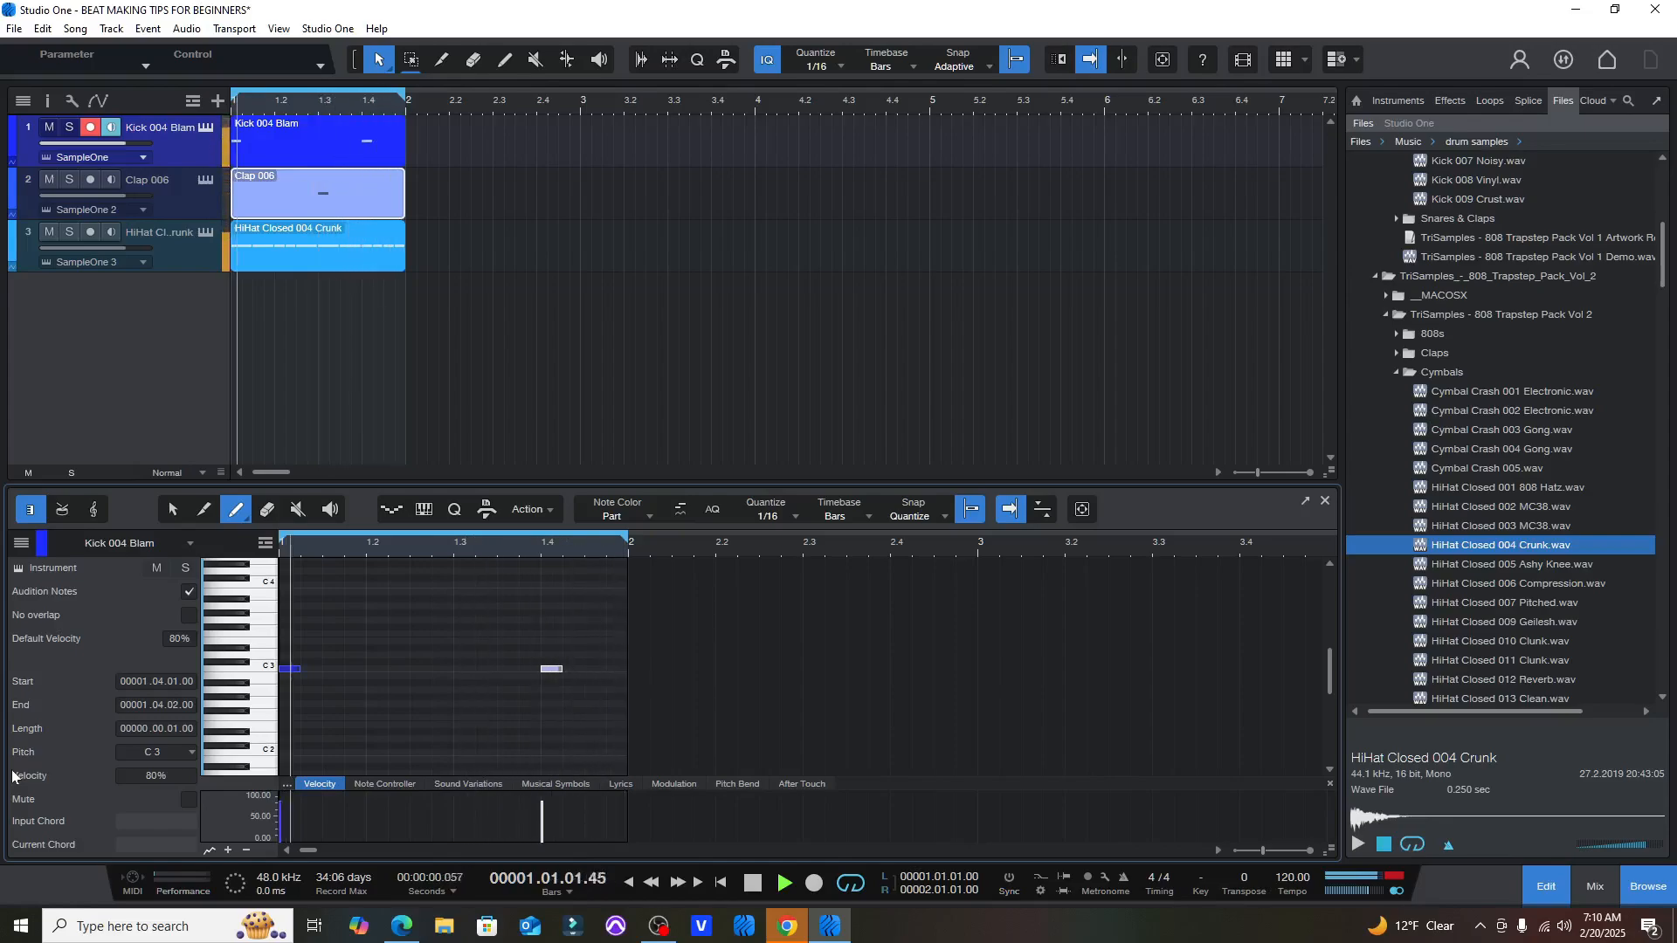
# - Add a sixteenth-note C3 kick at 1.2.3, remove the one at 1.4.1, and listen to the loop
pyautogui.press('space')
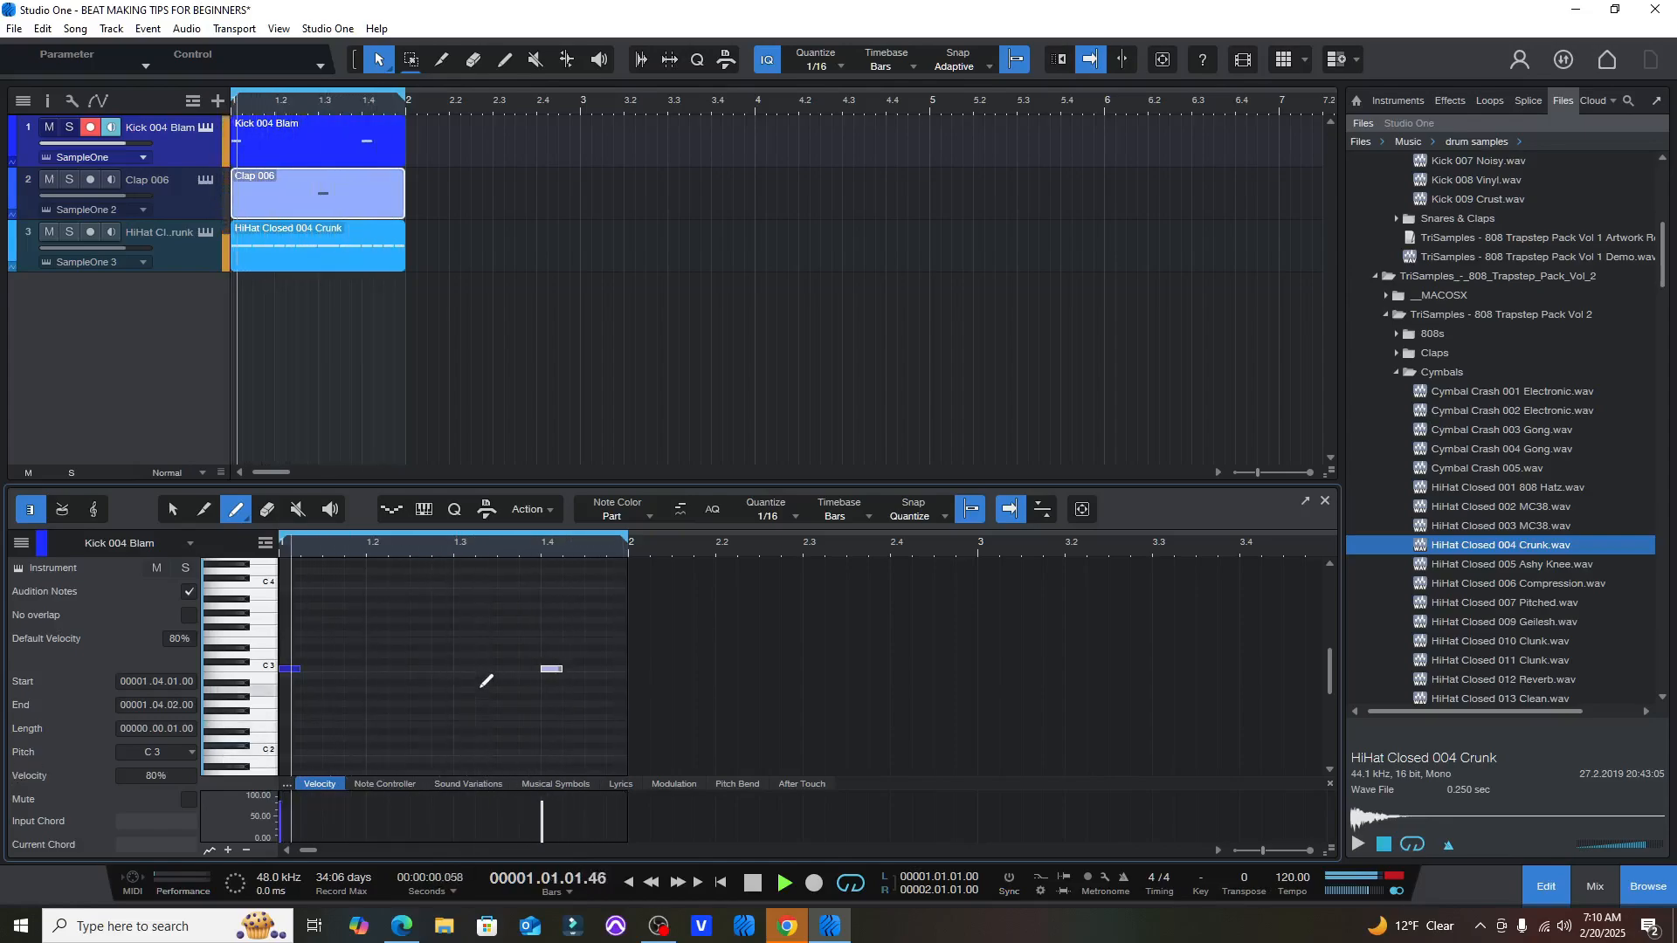
pyautogui.click(419, 669)
pyautogui.press('space')
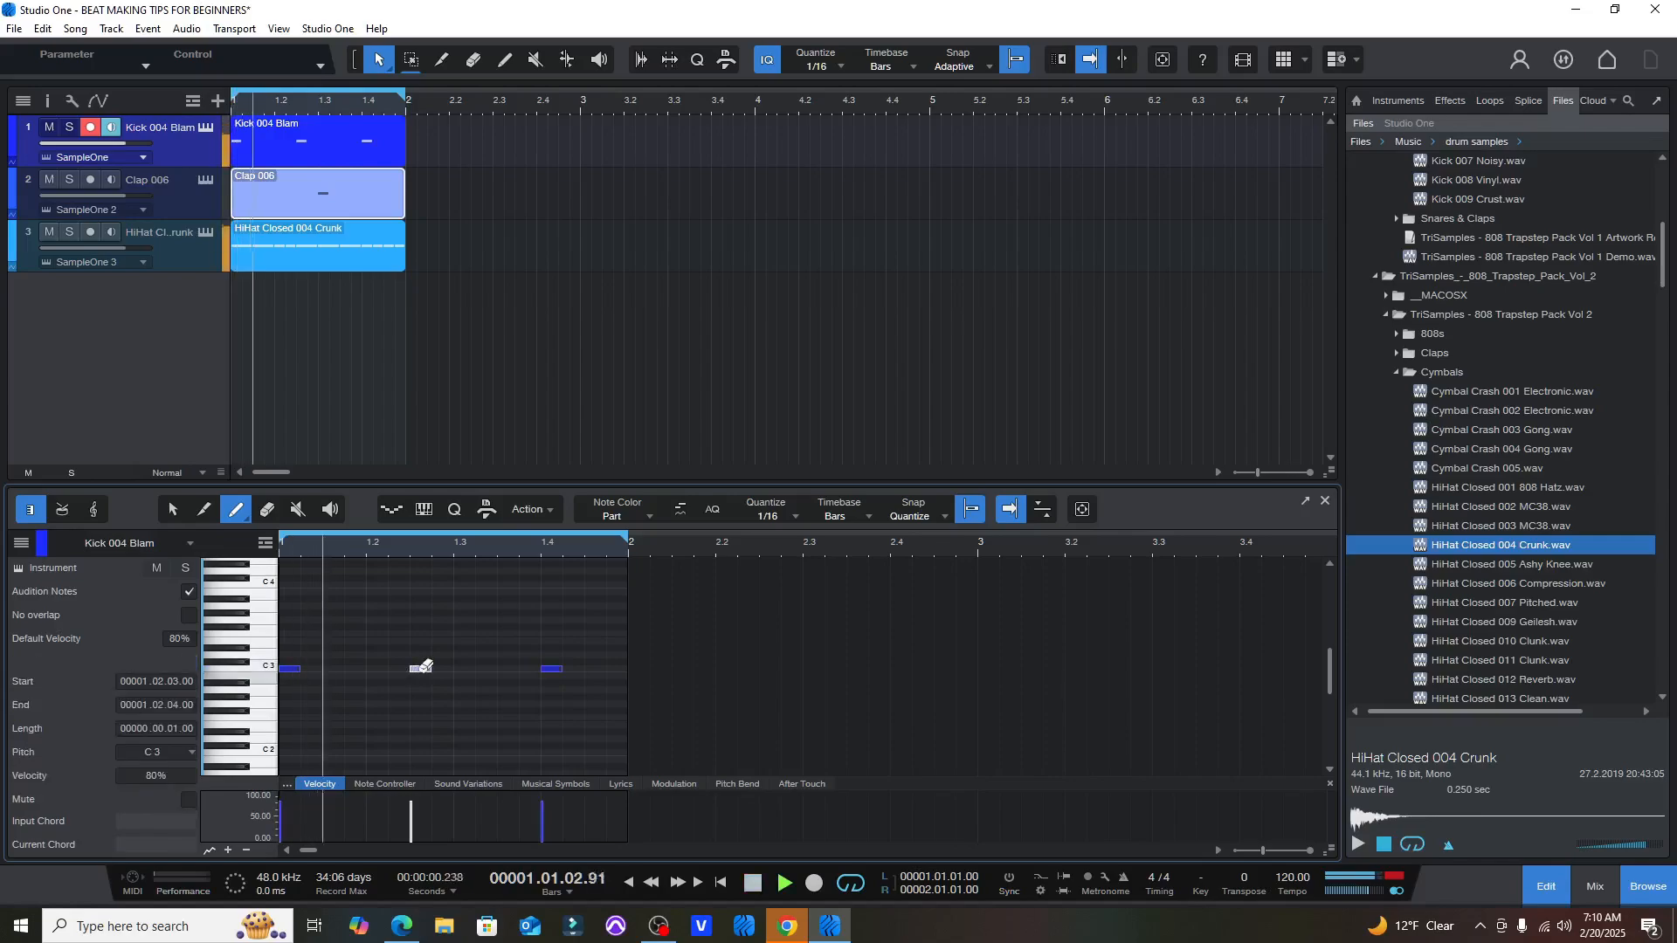
pyautogui.click(558, 666)
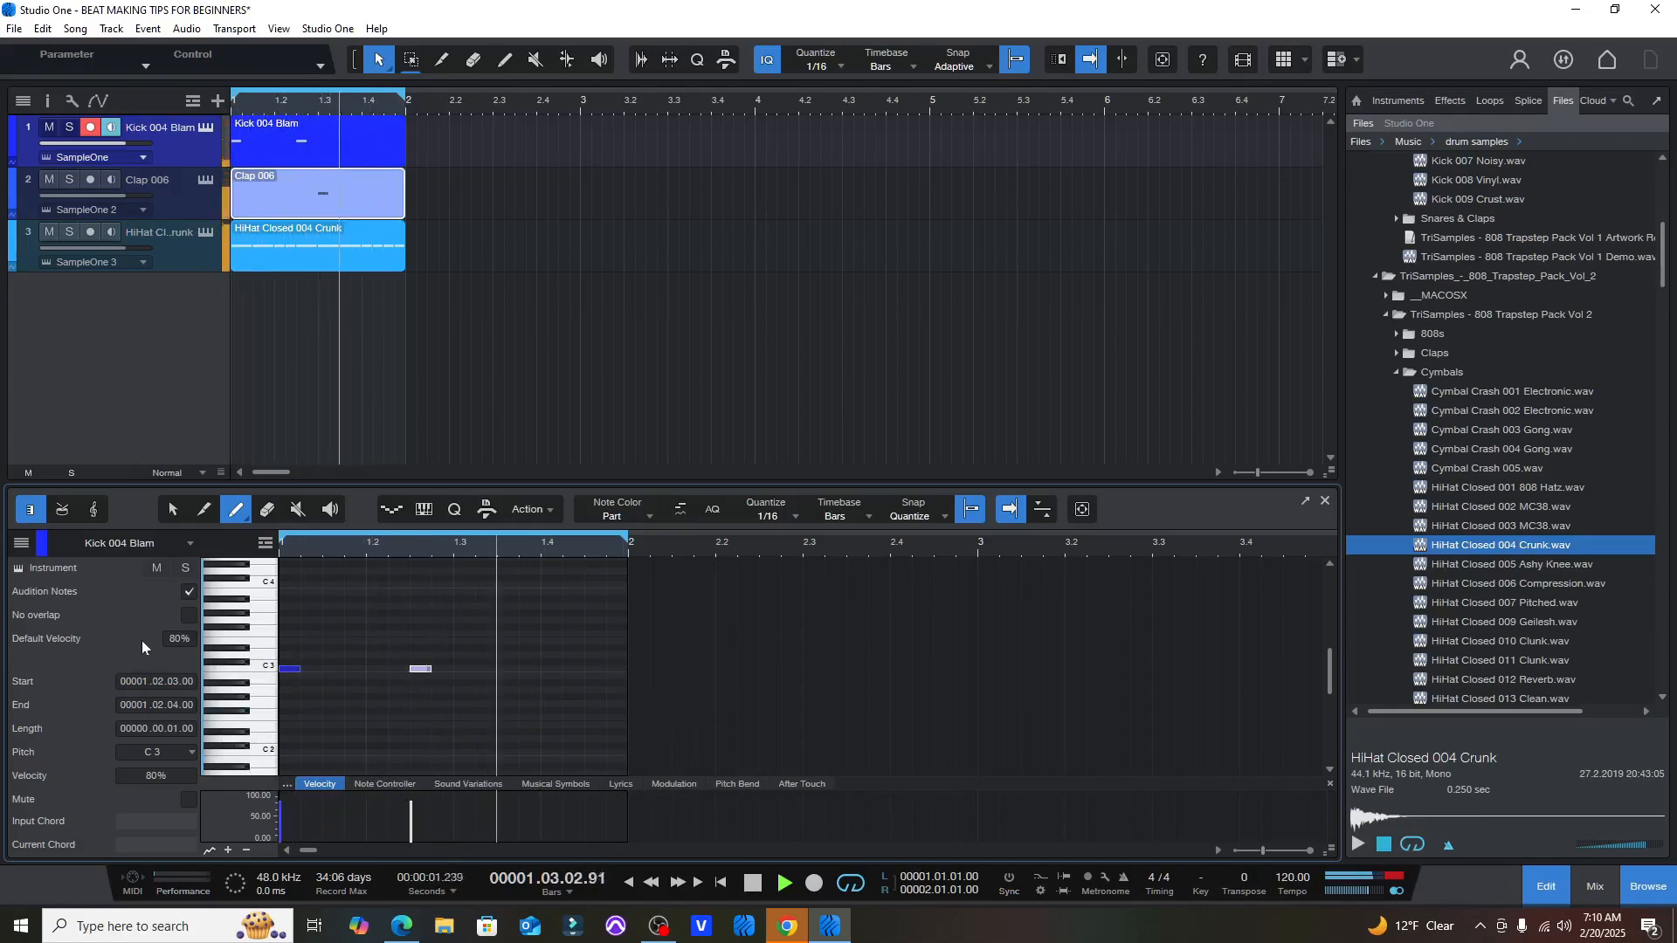
pyautogui.press('space')
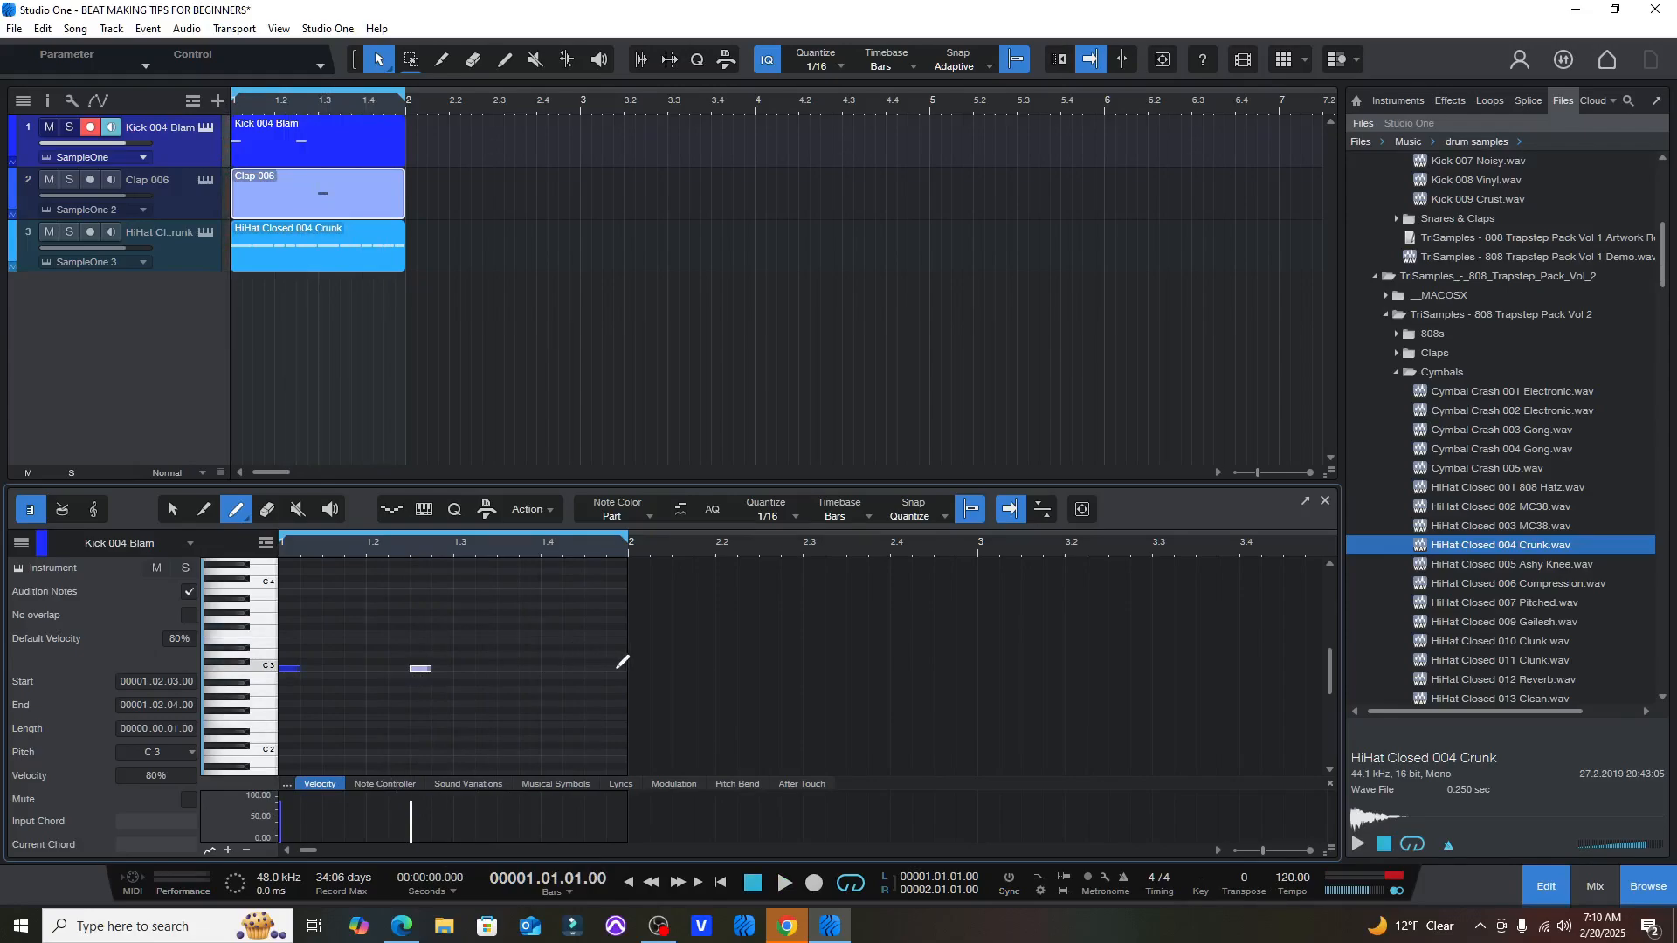
# - Try a sixteenth-note C3 kick at 1.4.3, listen to the loop, and remove that kick
pyautogui.click(588, 667)
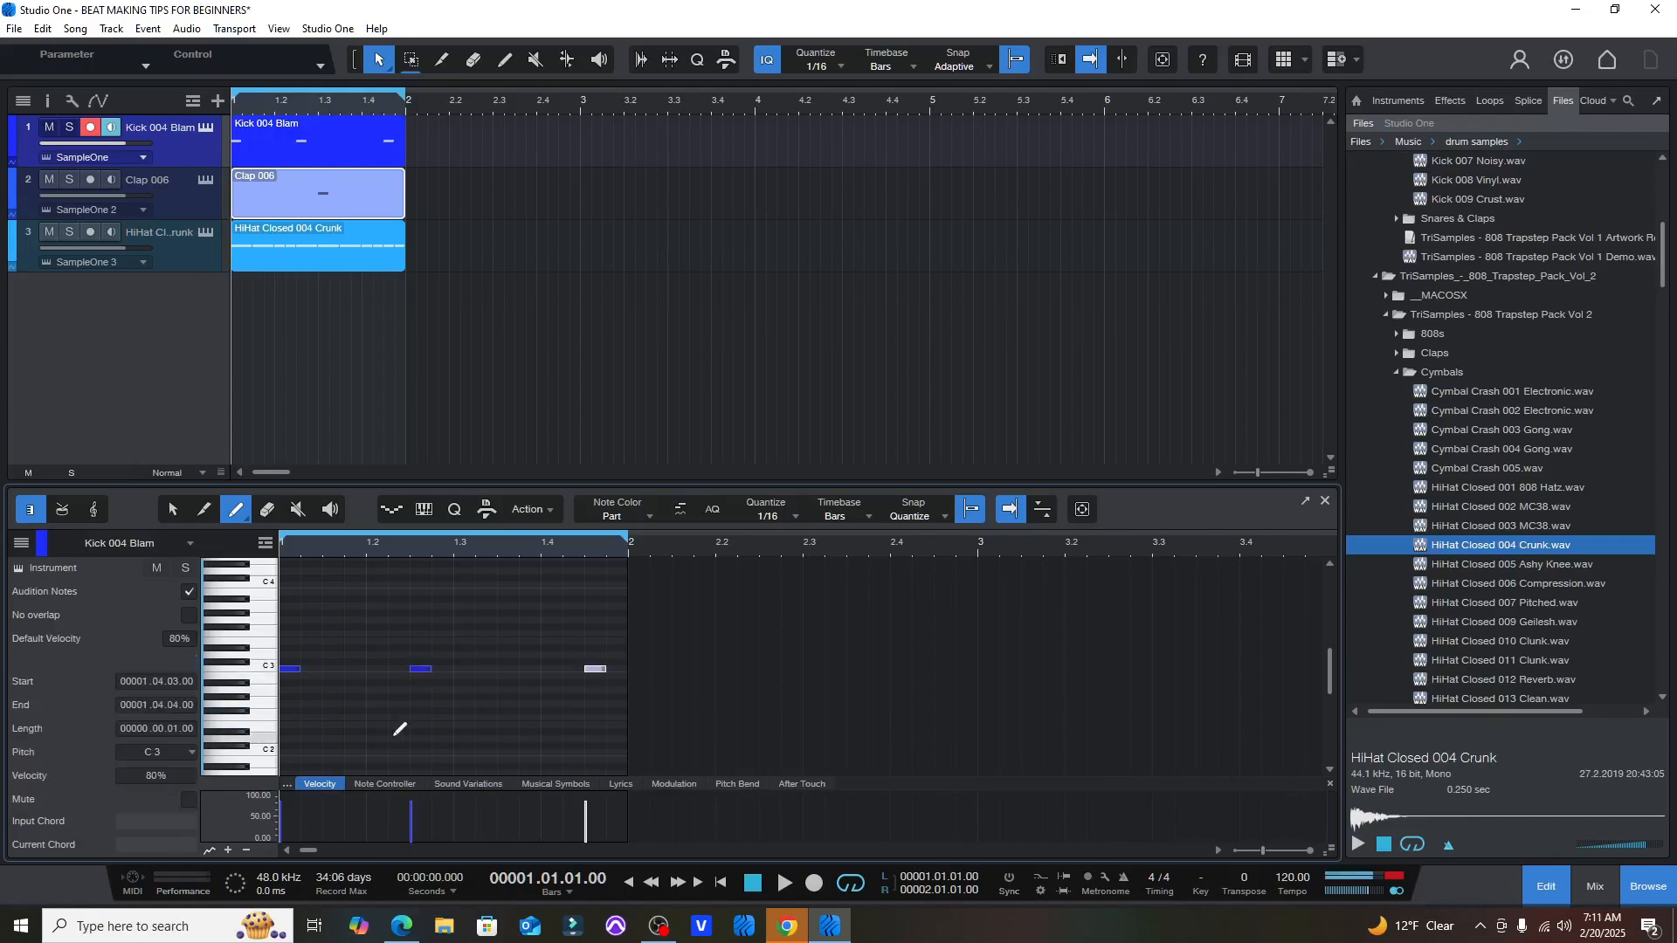
pyautogui.press('space')
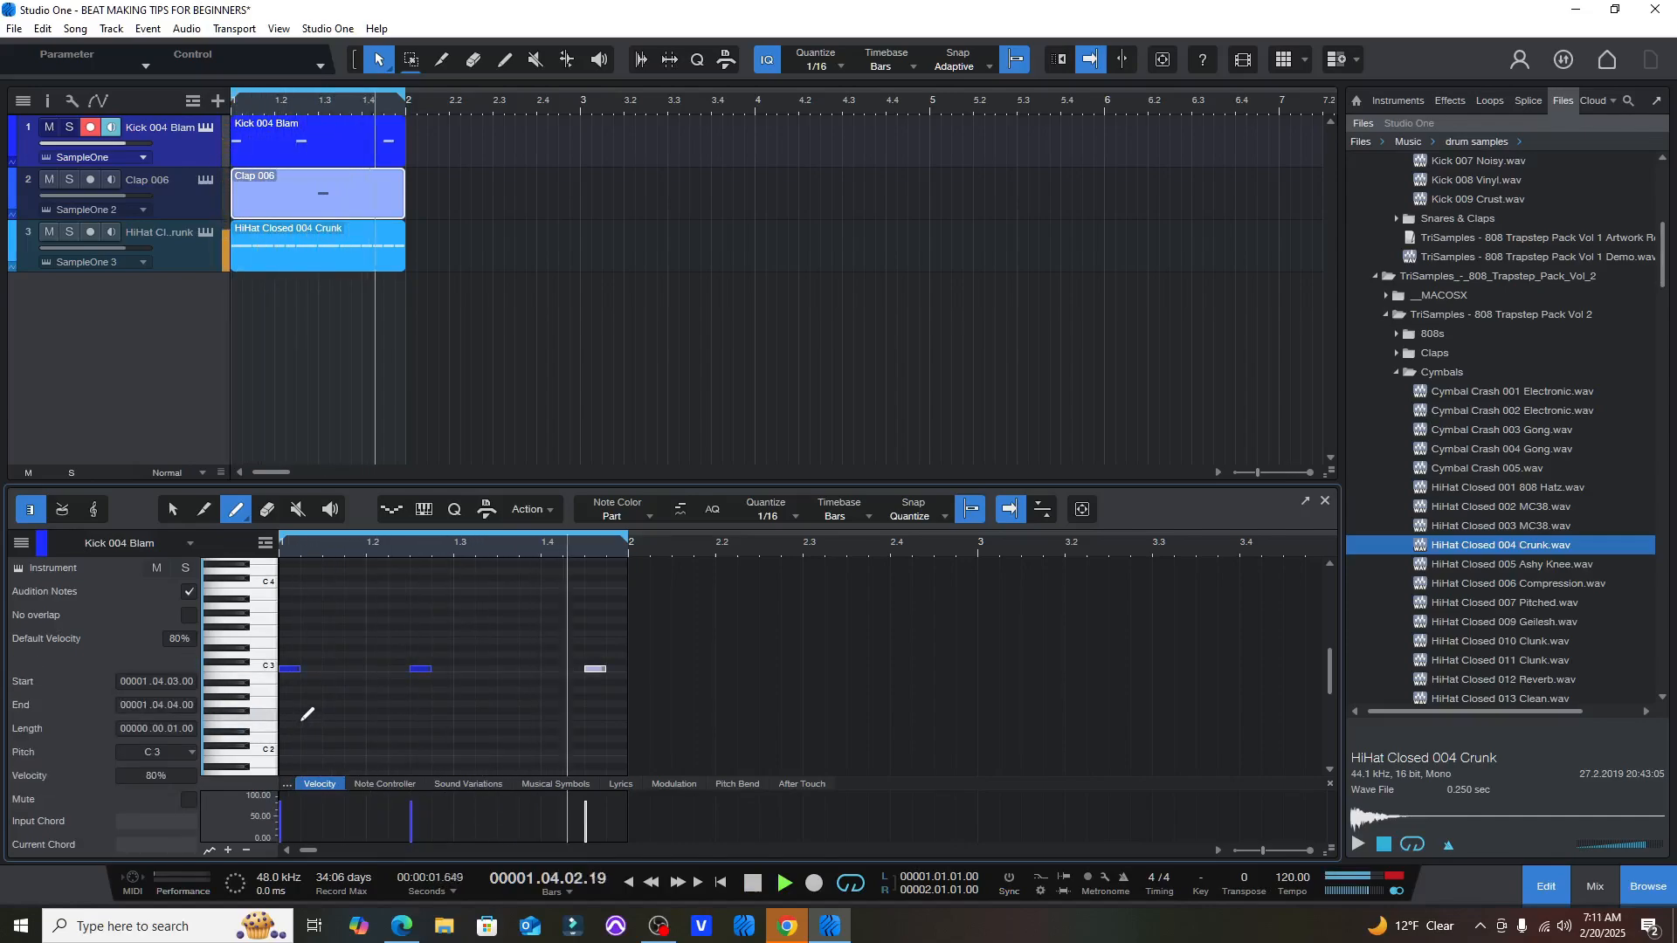
pyautogui.press('space')
pyautogui.click(596, 668)
# - Play the drum loop to check the pattern with kicks at 1.1.1 and 1.2.3, and stop playback
pyautogui.press('space')
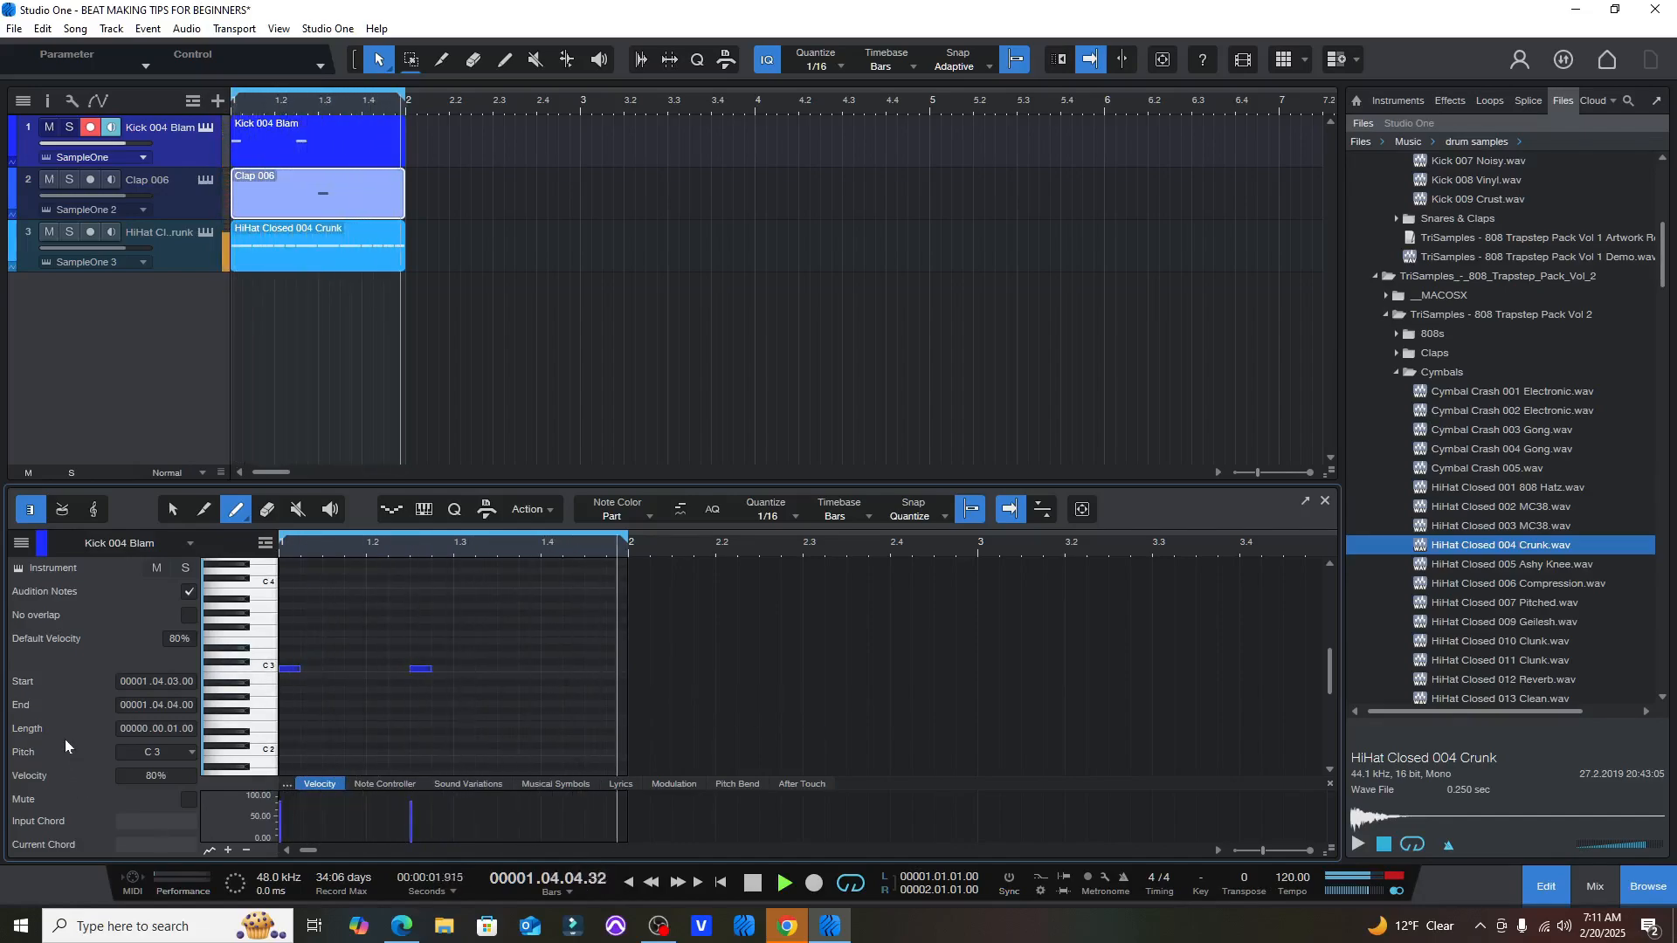
pyautogui.press('space')
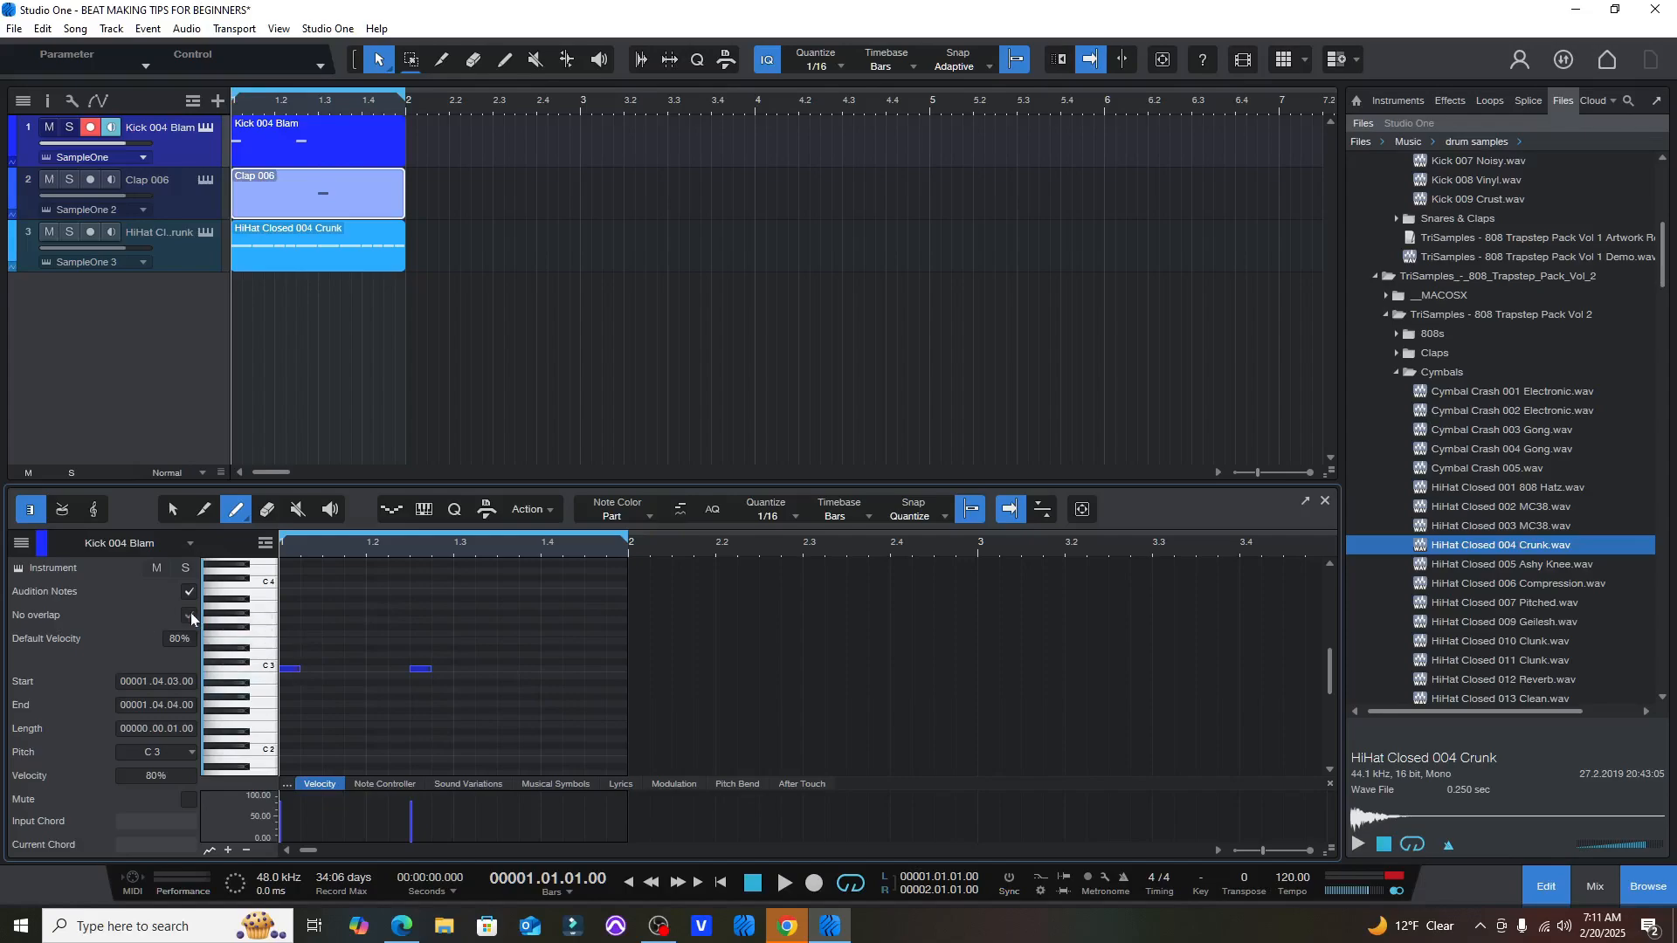
pyautogui.press('space')
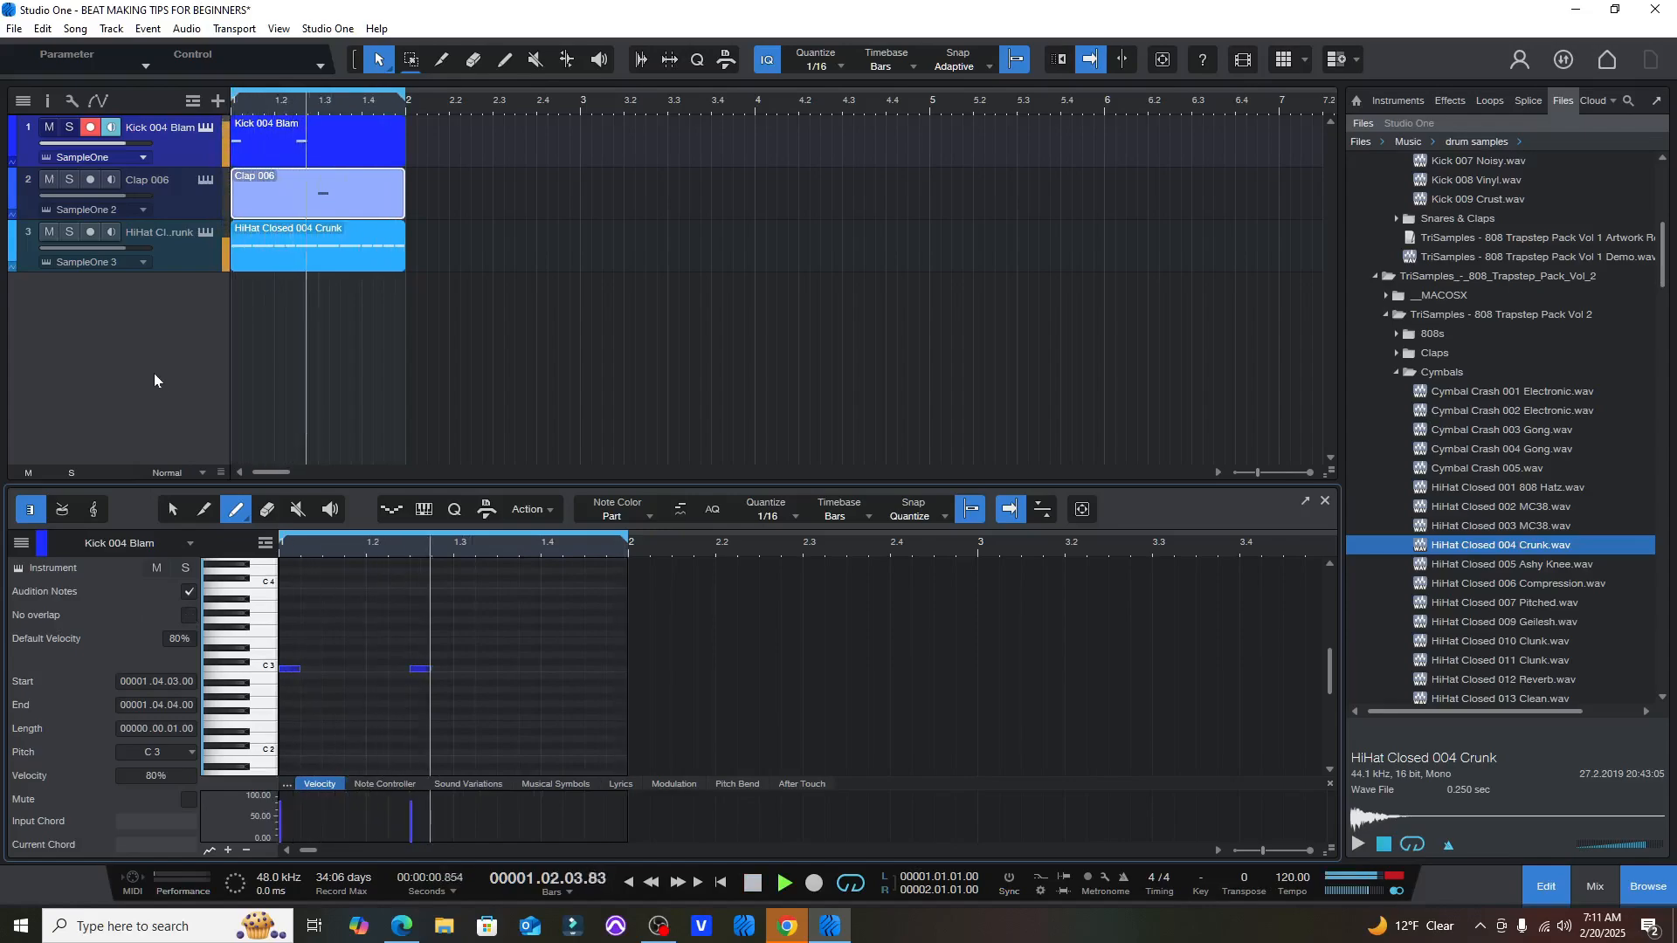
pyautogui.press('space')
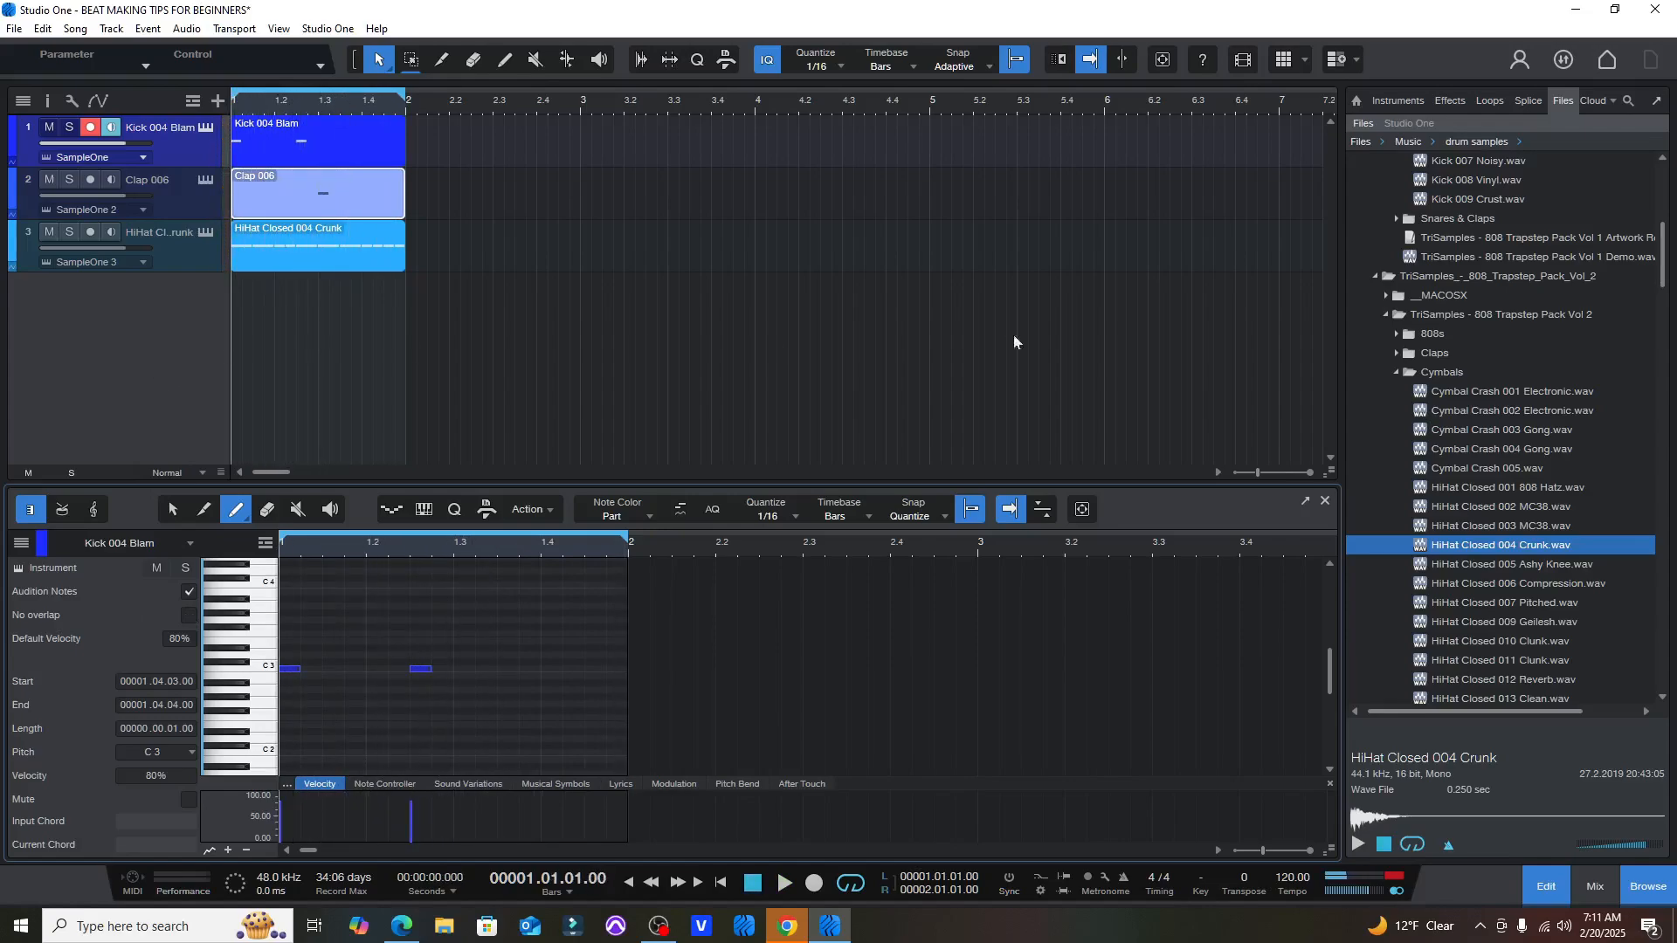
# - Find the PreSonus Presence instrument in the browser and add it as a new track below the hi-hat track
pyautogui.click(1397, 101)
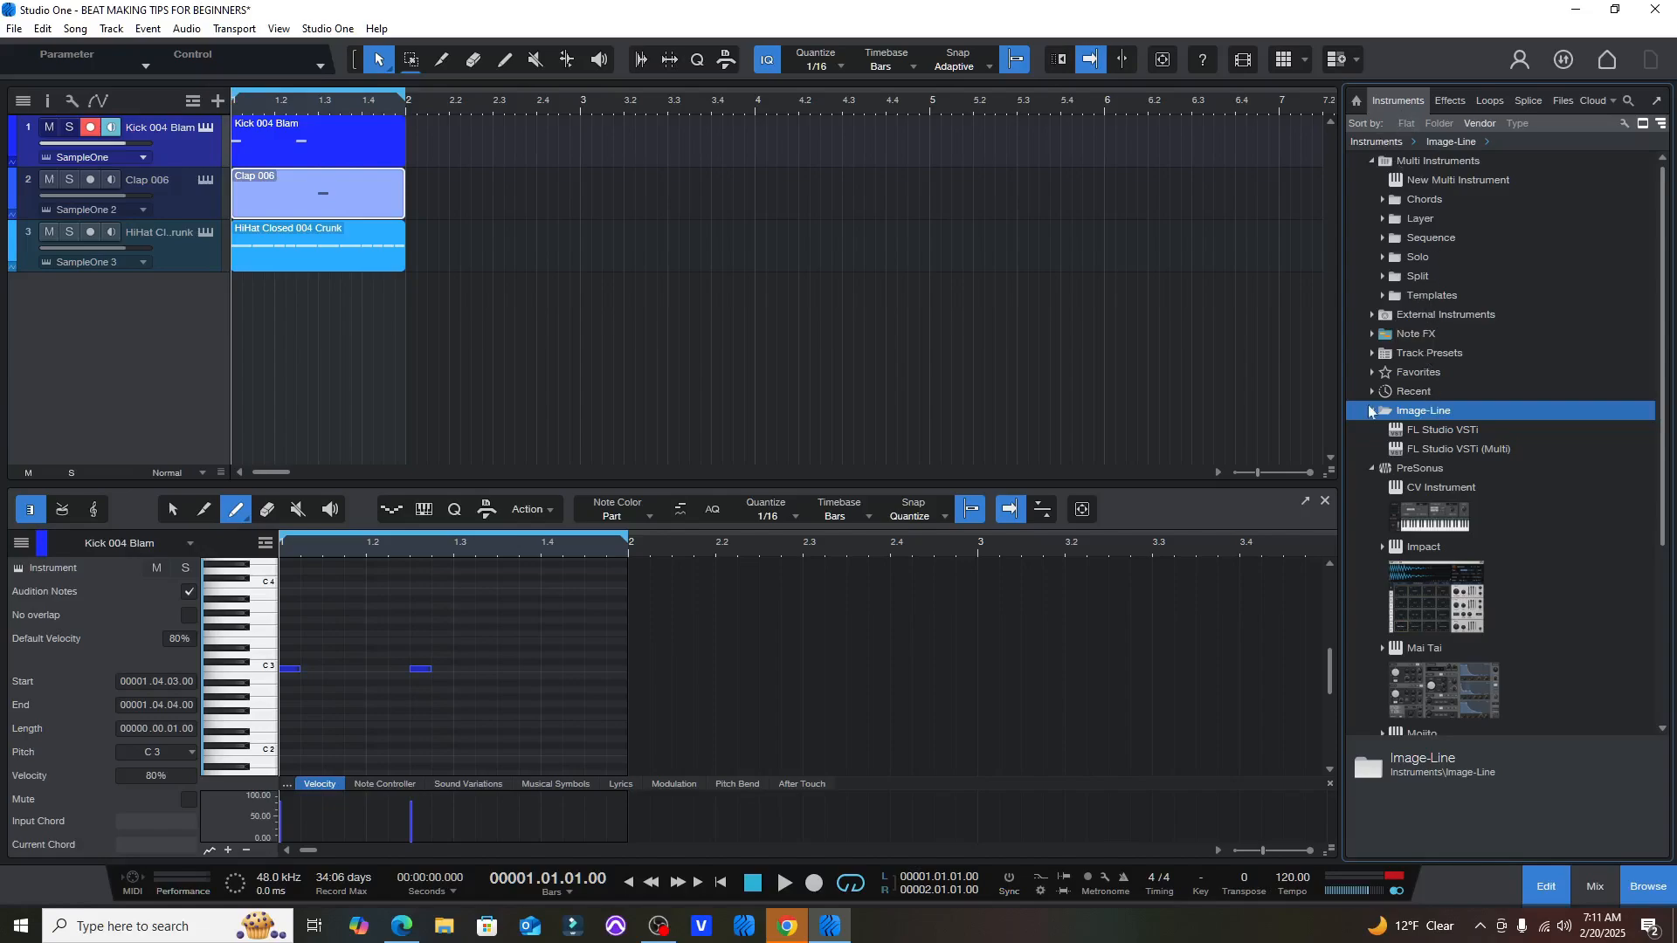
pyautogui.click(1381, 141)
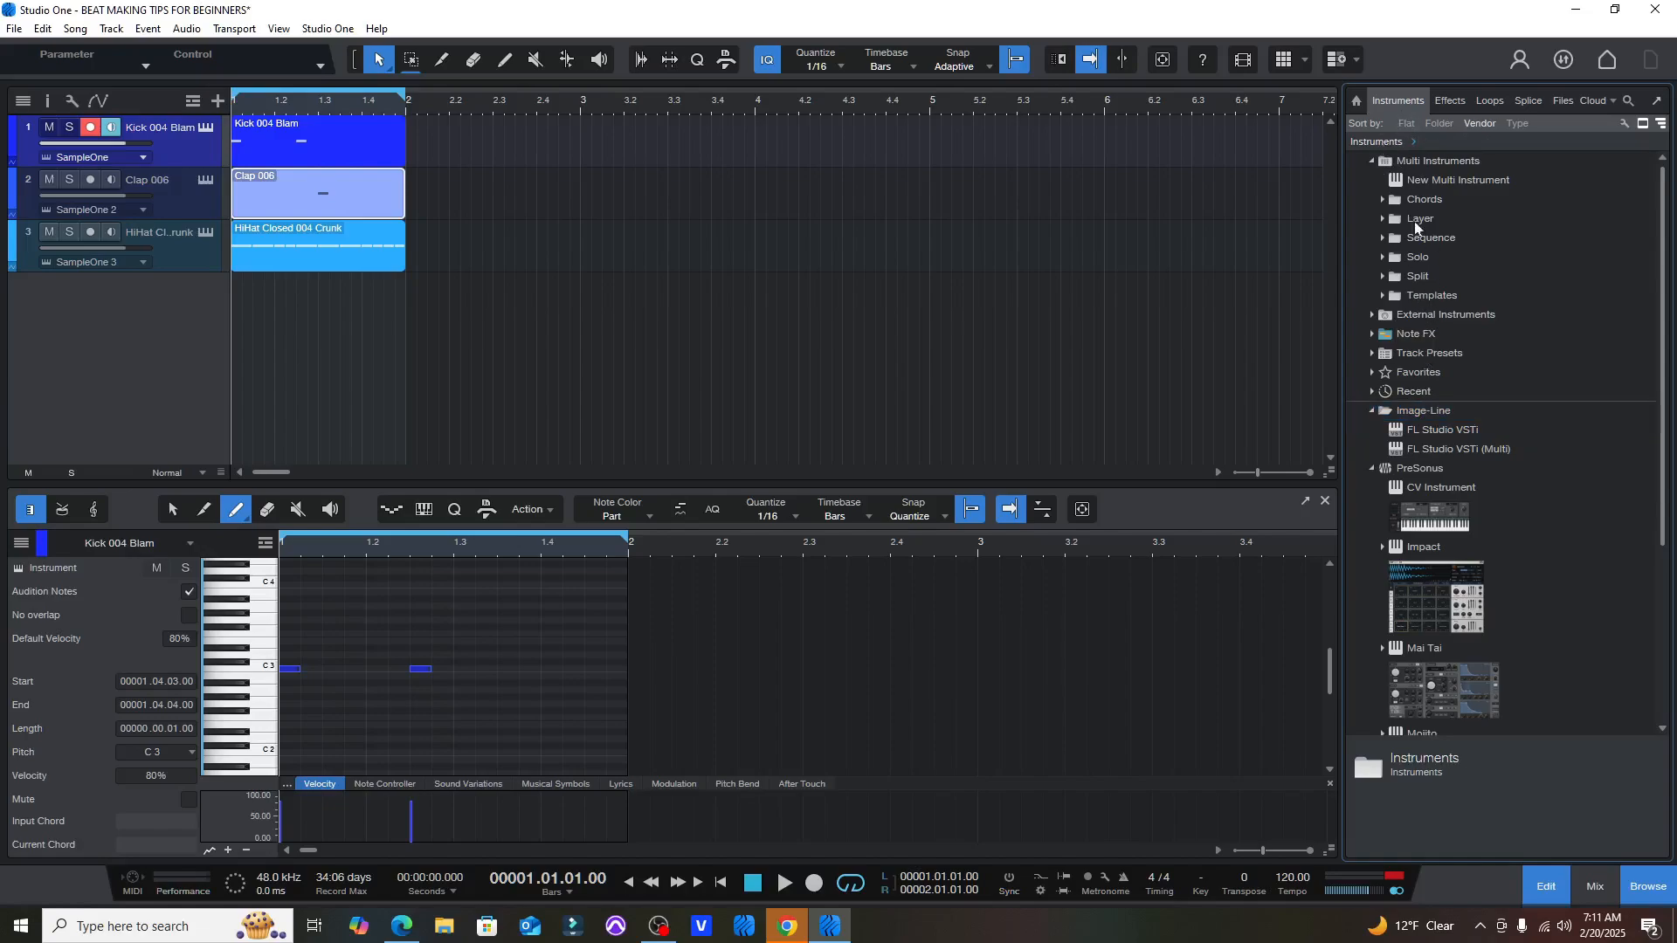
pyautogui.click(1358, 102)
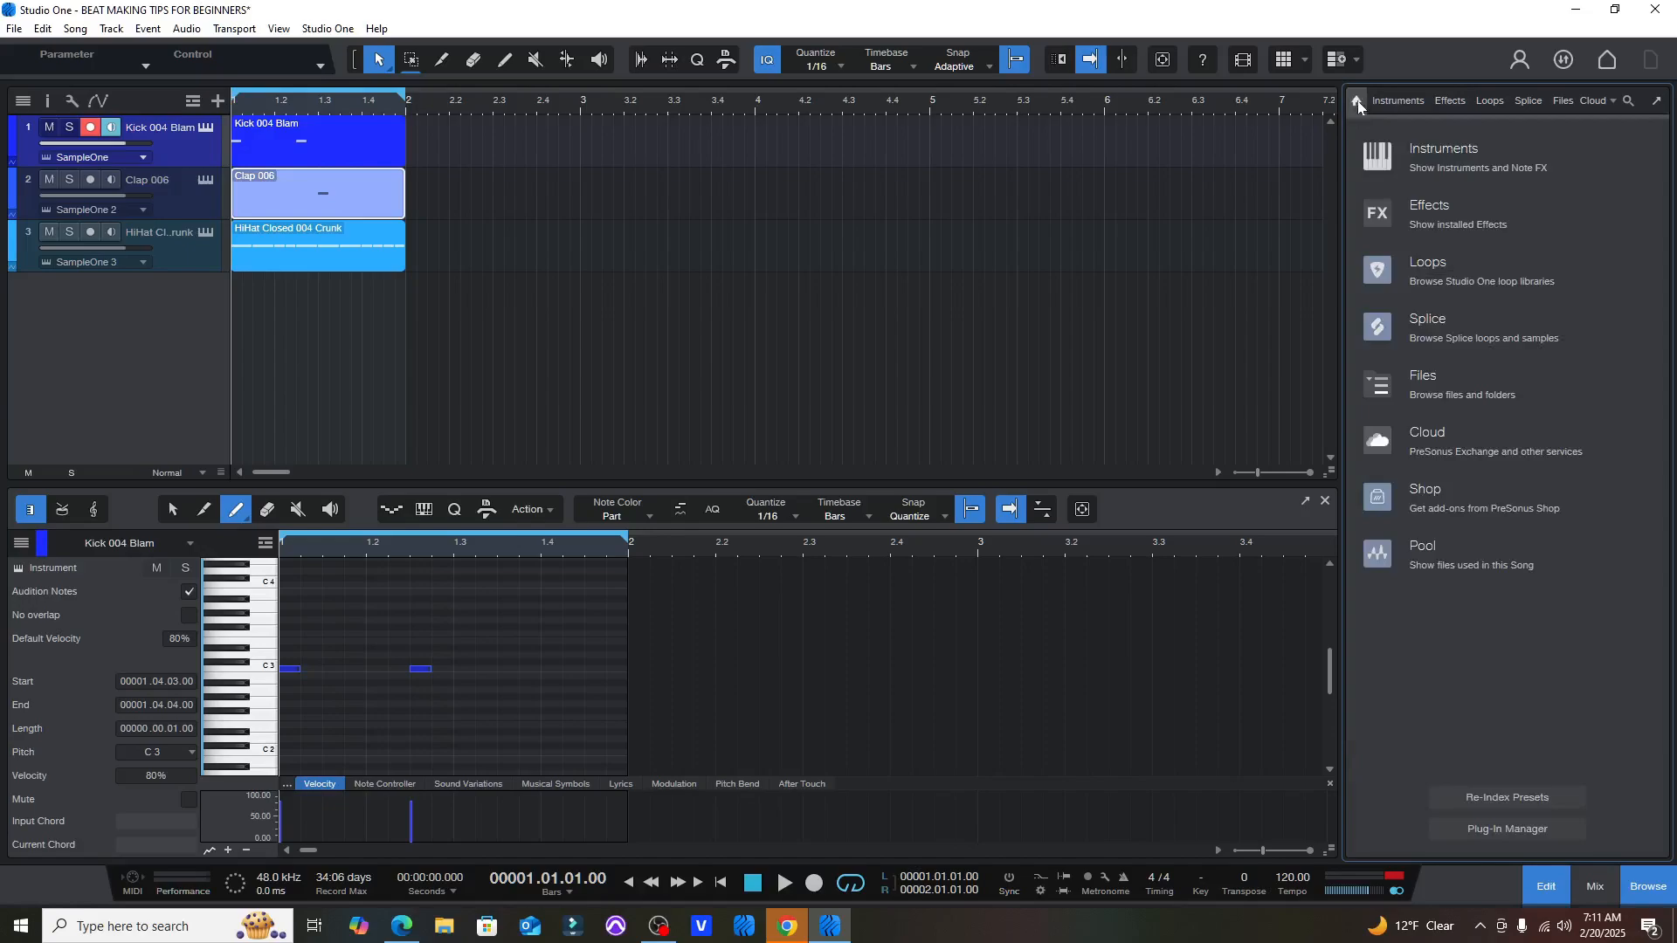
pyautogui.click(1414, 178)
pyautogui.scroll(-6, 1462, 543)
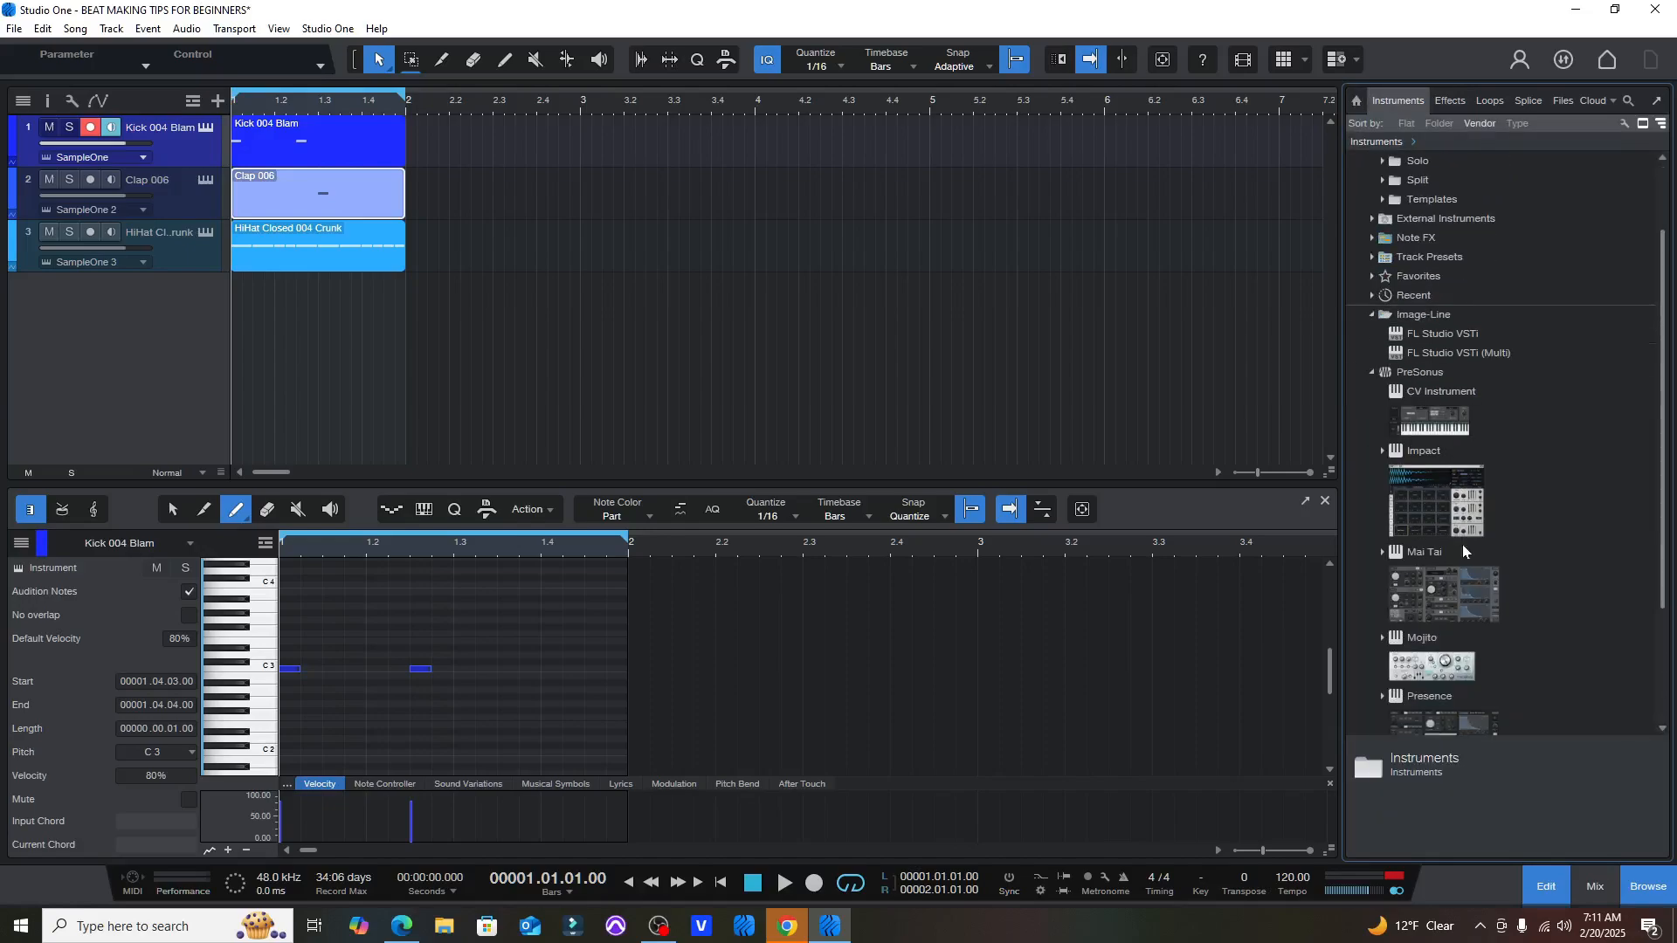
pyautogui.moveTo(1455, 556); pyautogui.dragTo(270, 342)
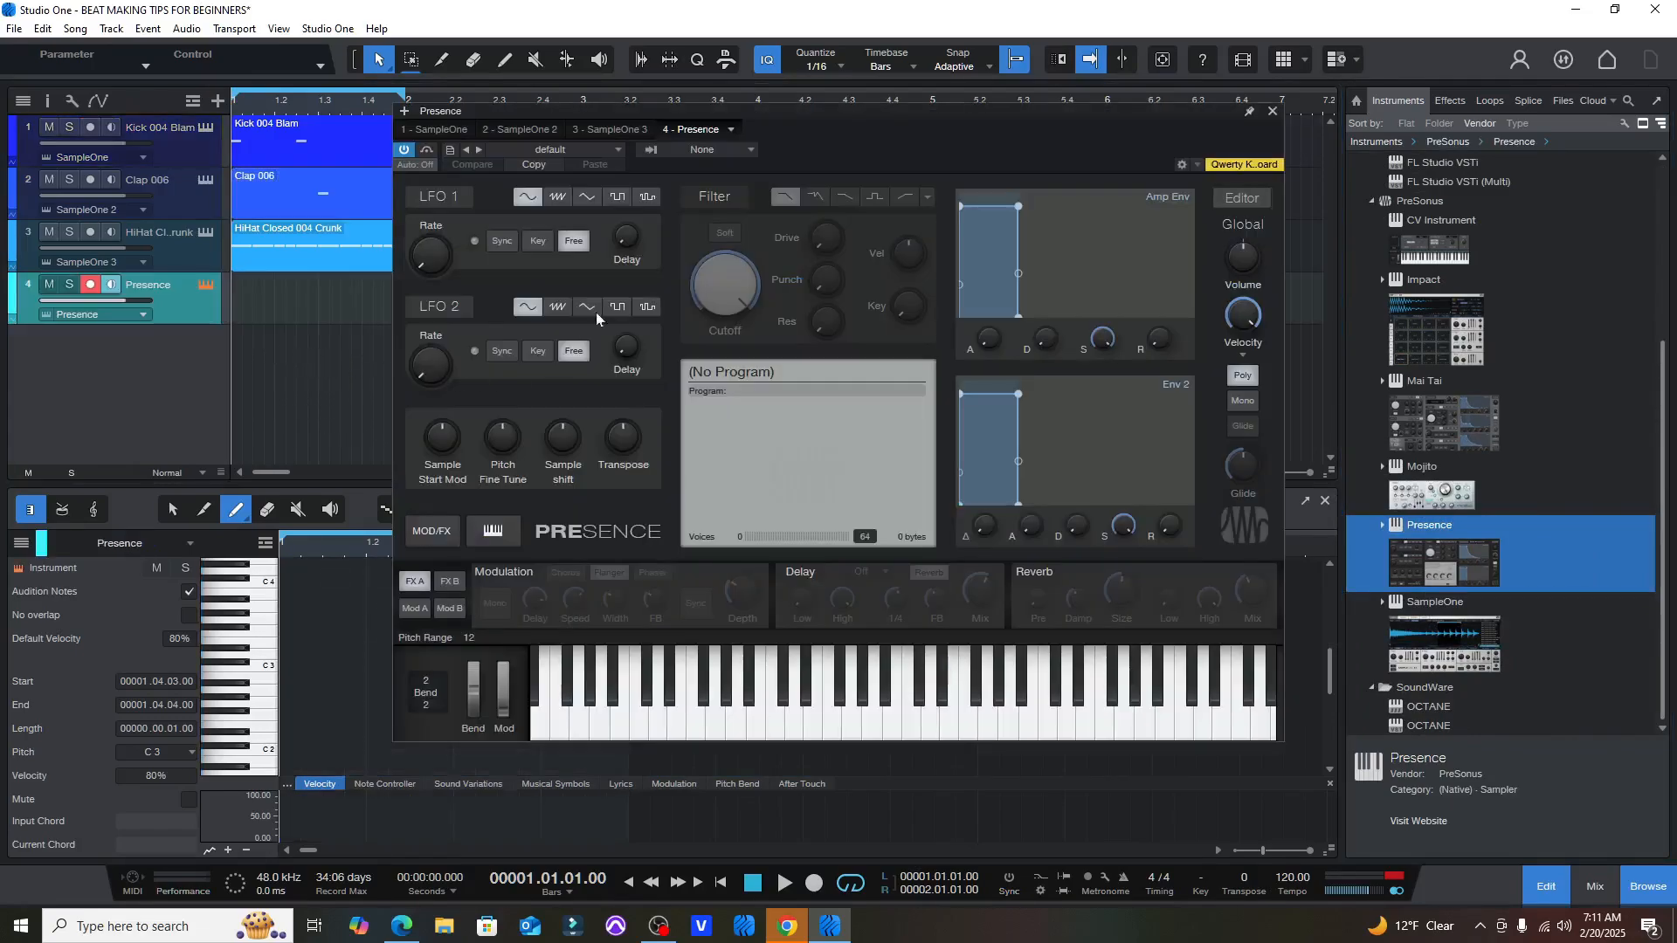
# - Load the Acoustic Piano - Full preset from the Piano category into Presence
pyautogui.click(595, 149)
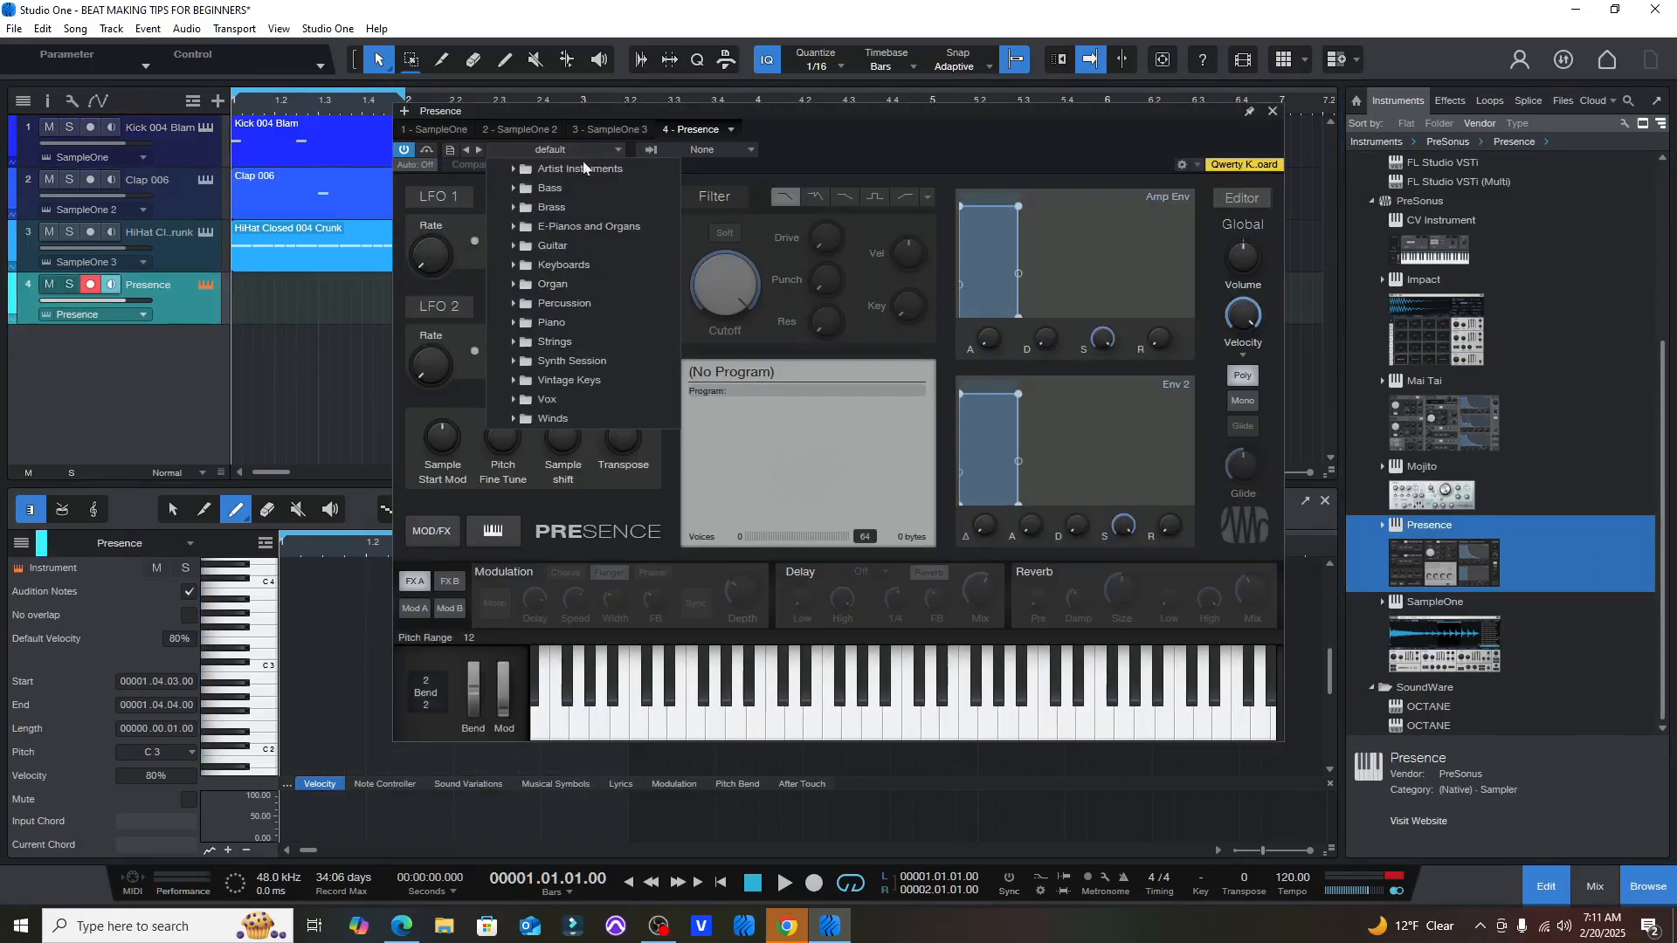
pyautogui.click(514, 322)
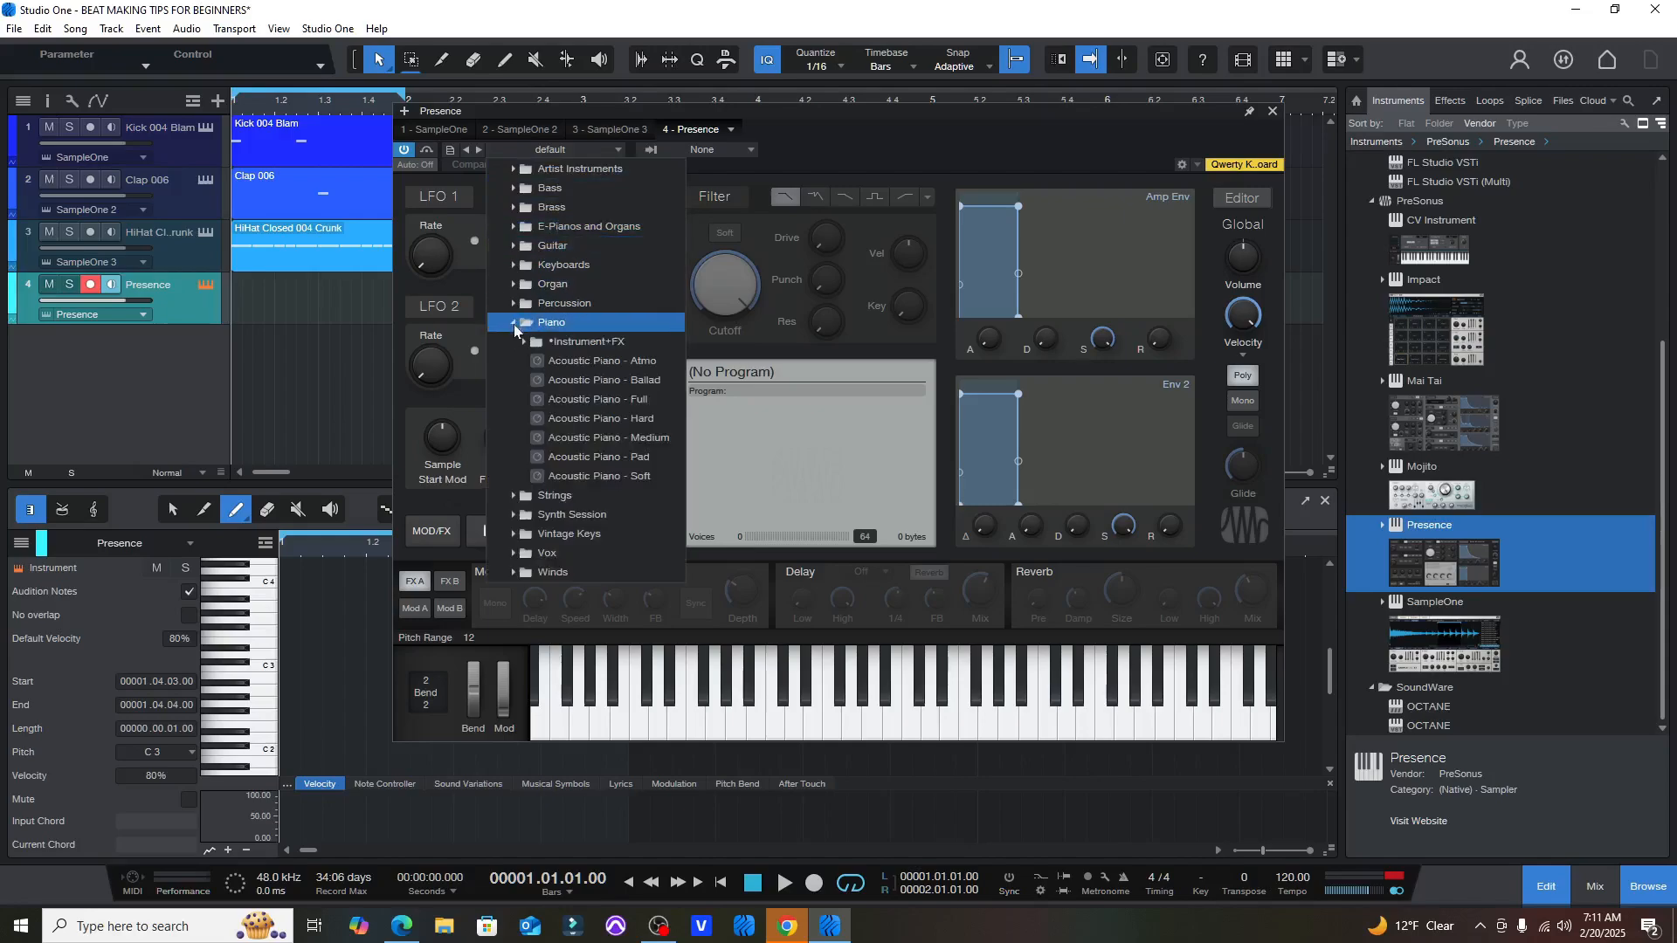
pyautogui.click(545, 401)
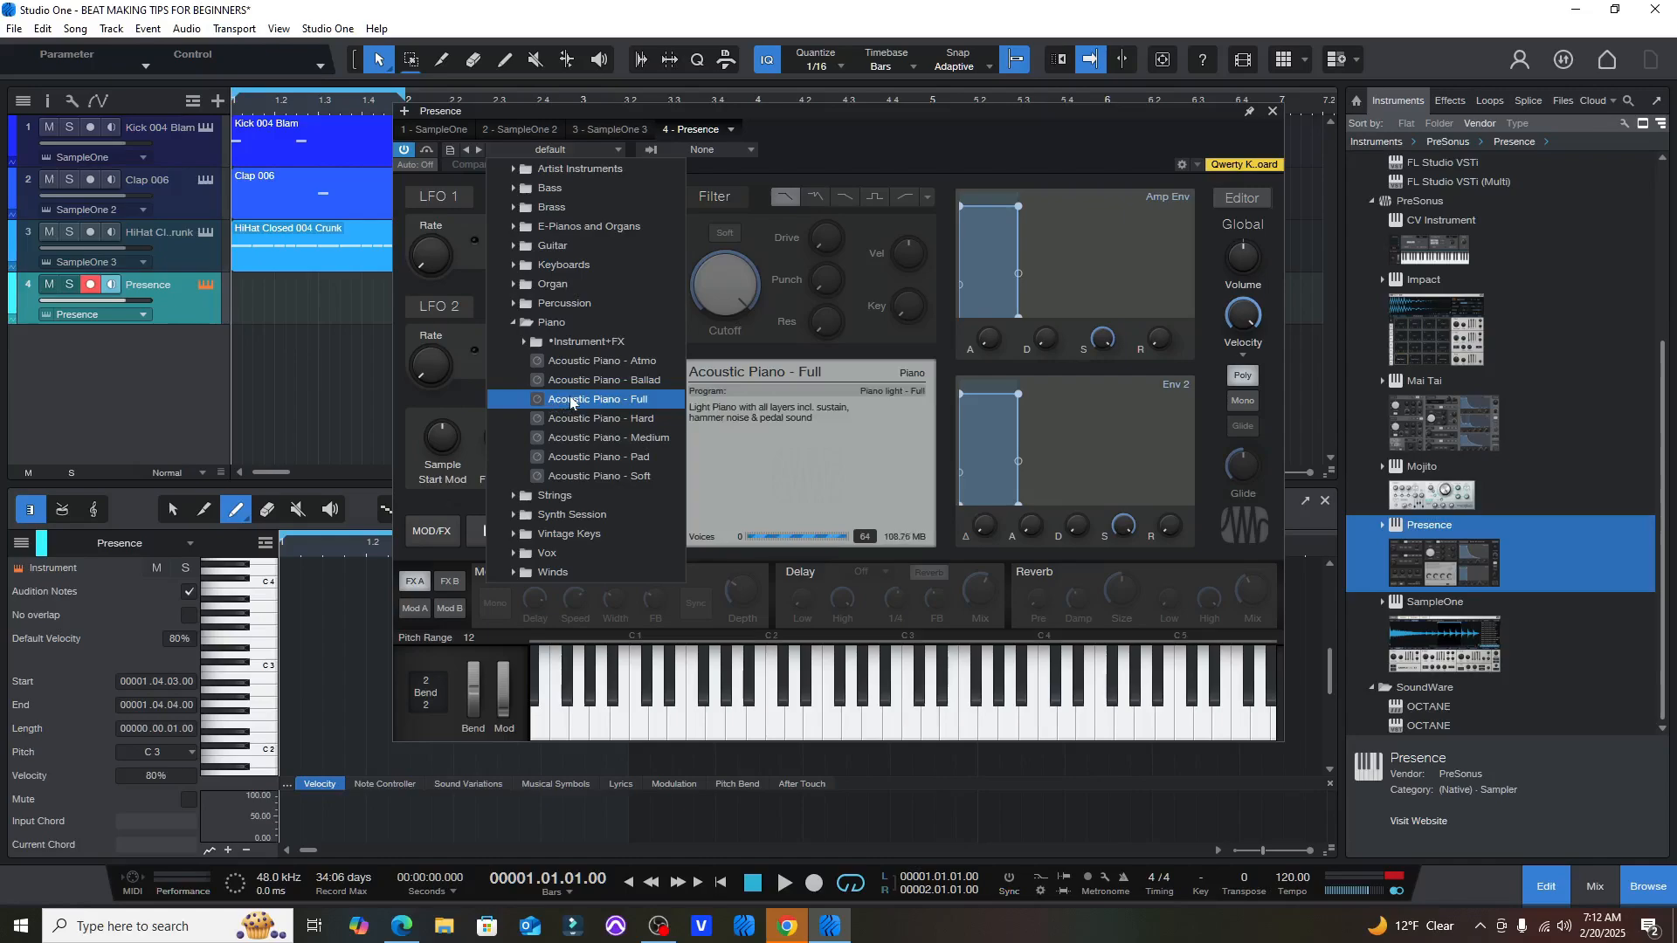
# - Audition the piano sound across low and middle notes on the Presence keyboard, and close the instrument window
pyautogui.click(863, 727)
pyautogui.moveTo(865, 728); pyautogui.dragTo(624, 732)
pyautogui.click(646, 732)
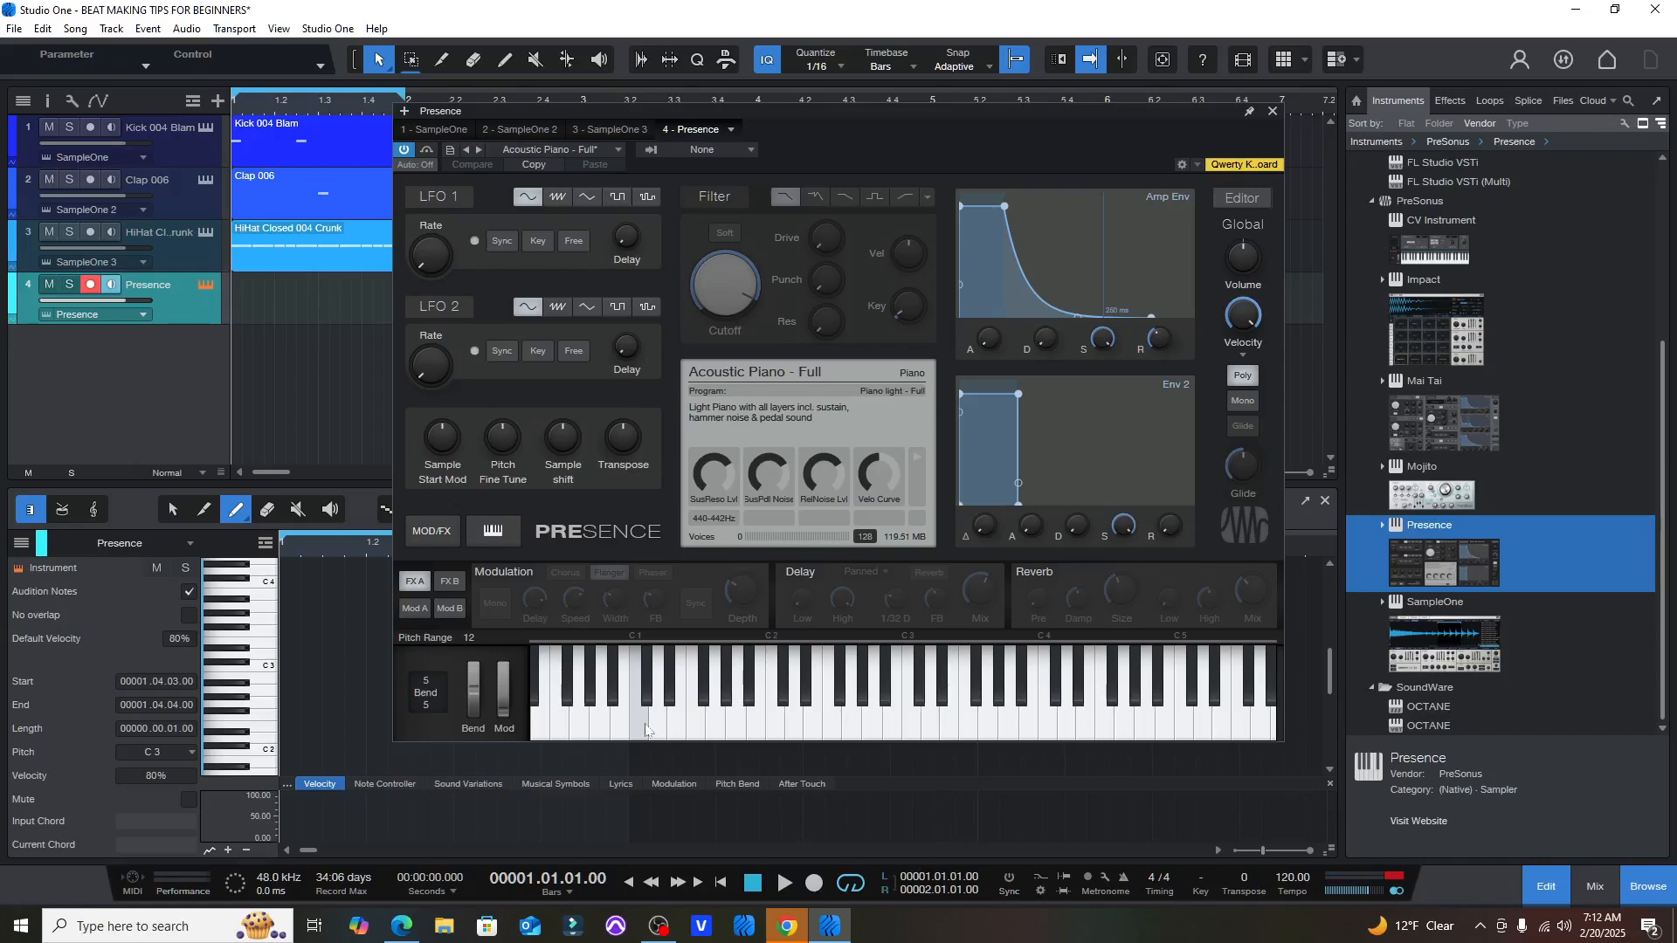
pyautogui.moveTo(647, 732); pyautogui.dragTo(780, 712)
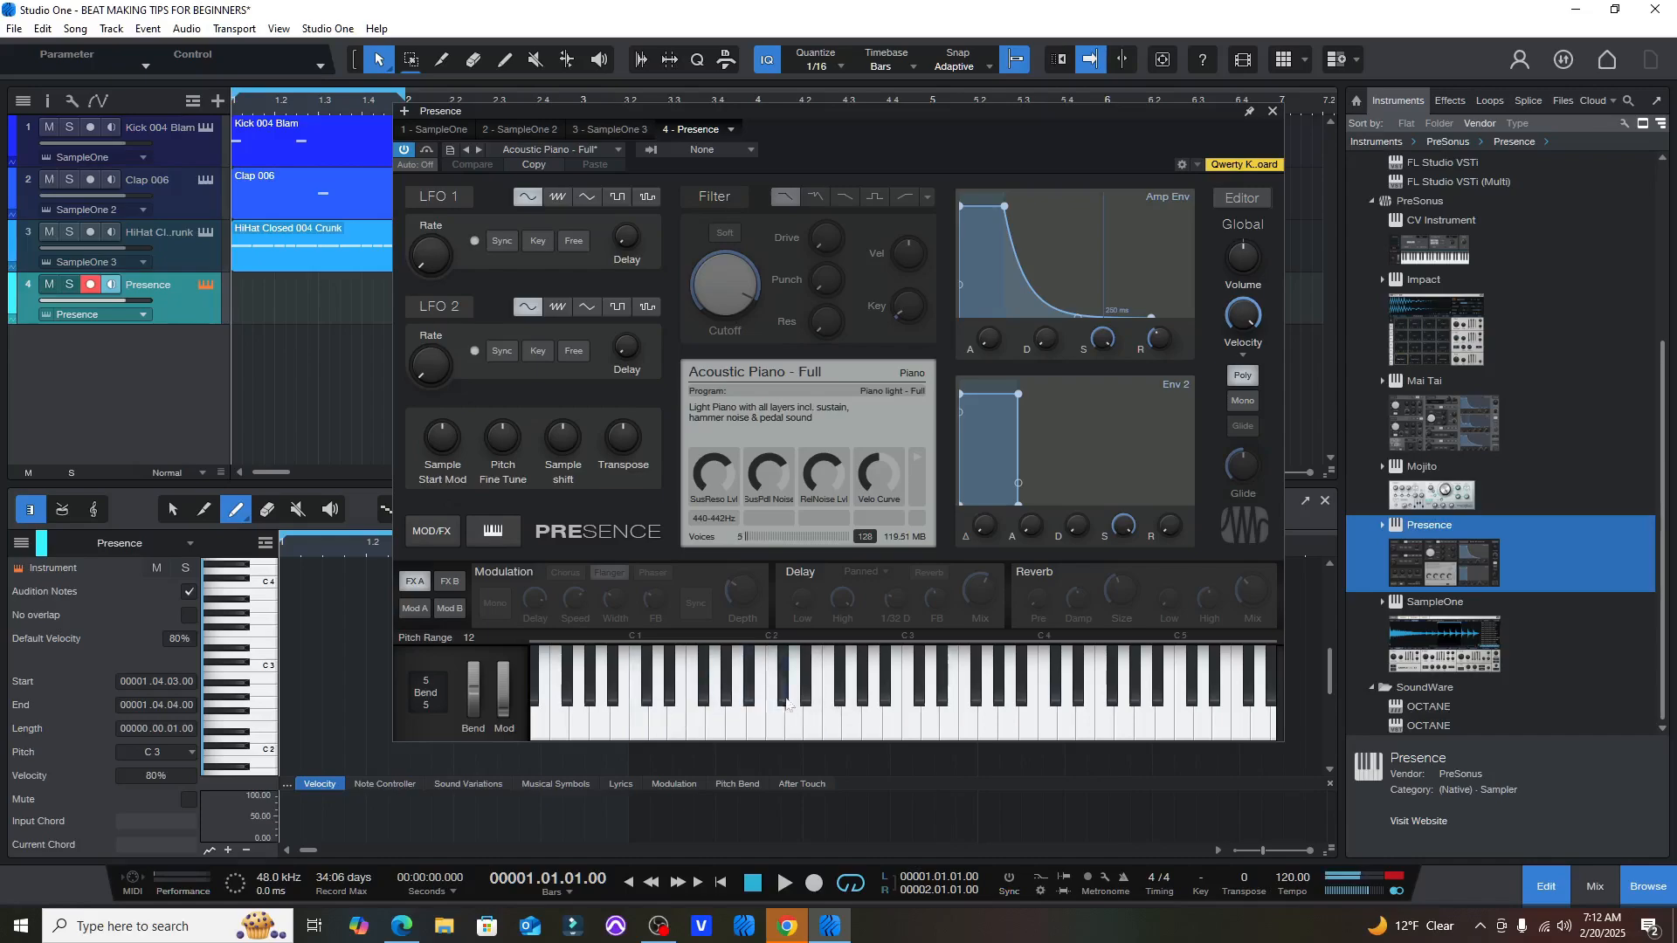
pyautogui.click(1273, 111)
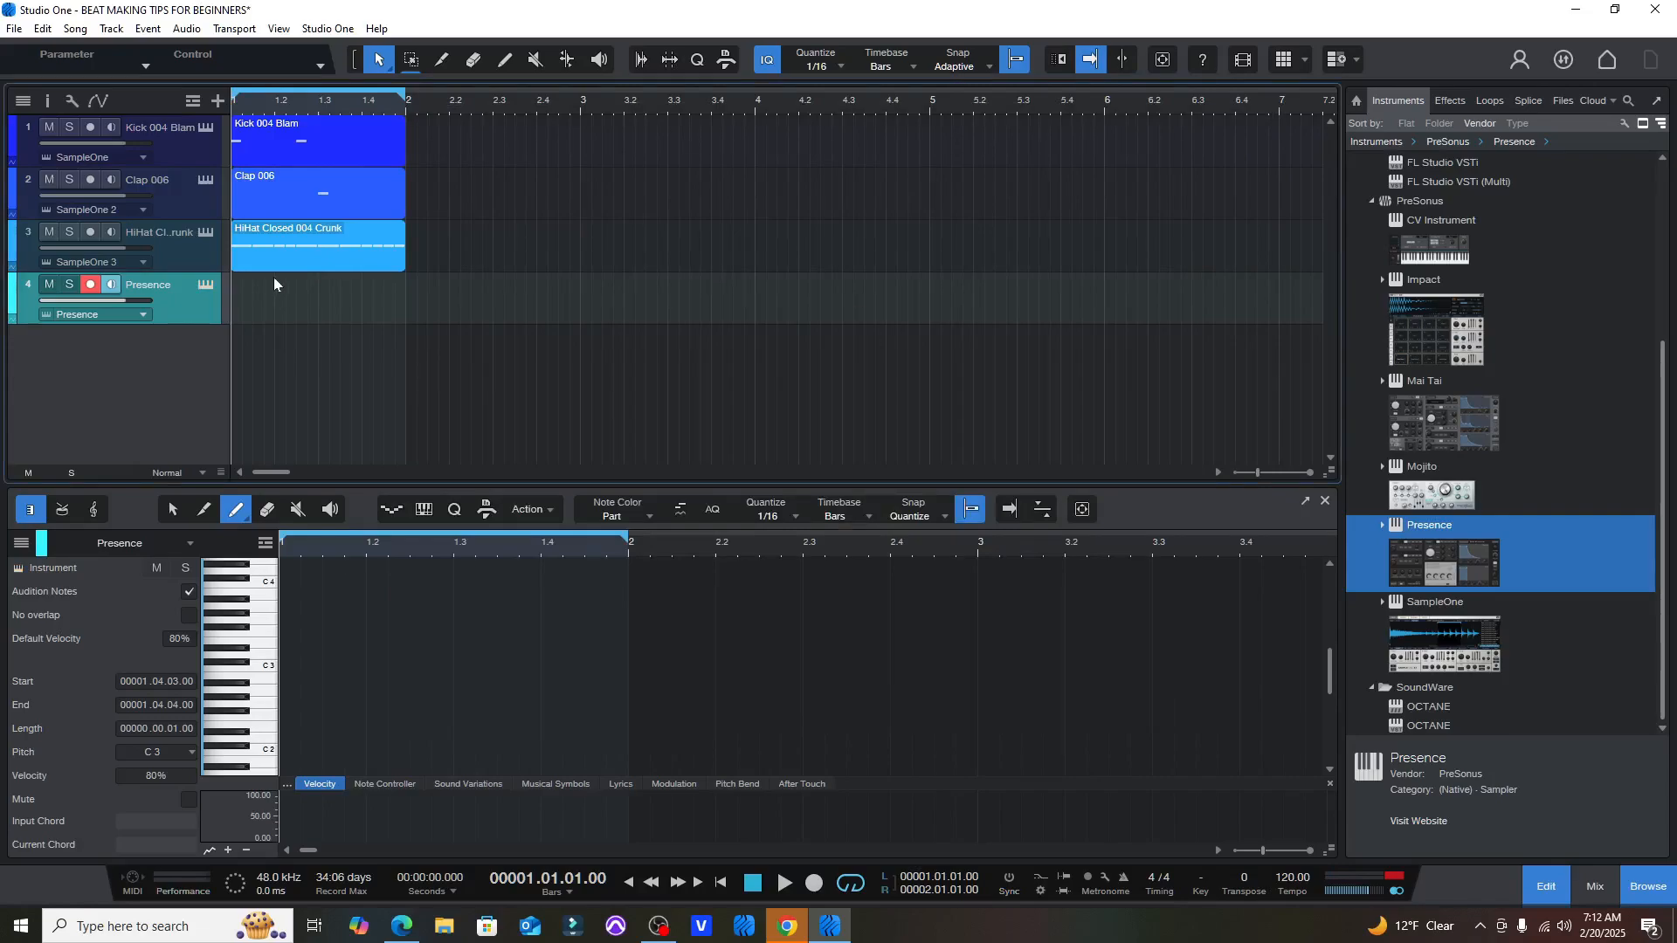
# - Draw an empty one-bar event in bar 1 of the Presence track and rename the track PIANO
pyautogui.click(505, 61)
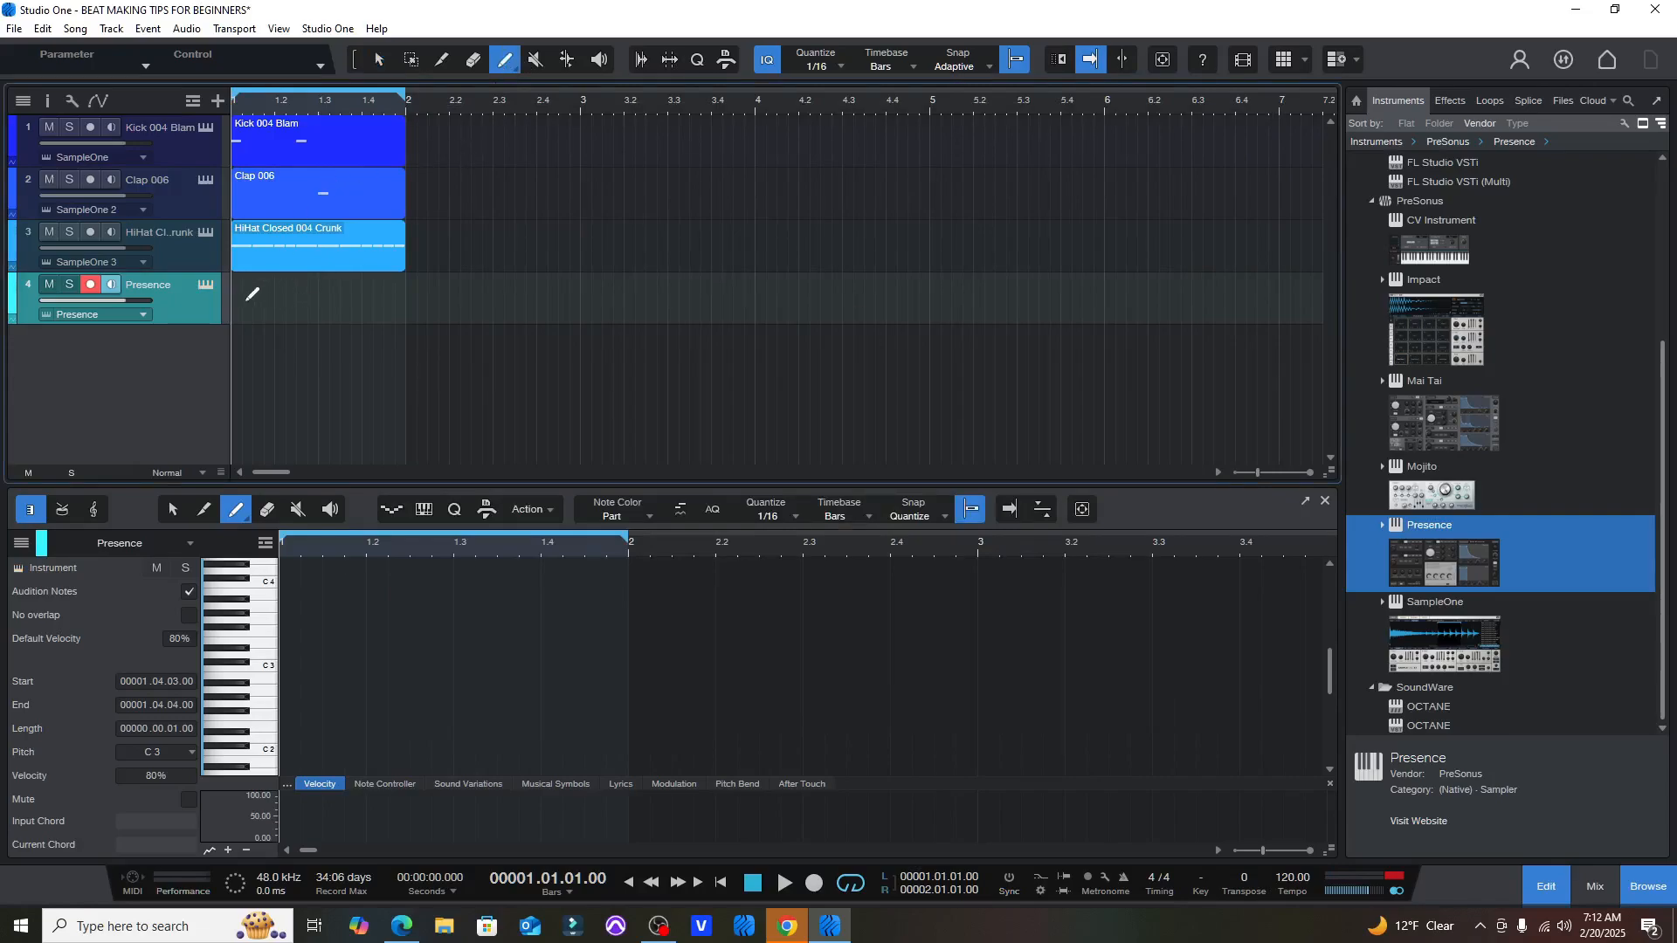
pyautogui.moveTo(242, 297); pyautogui.dragTo(407, 292)
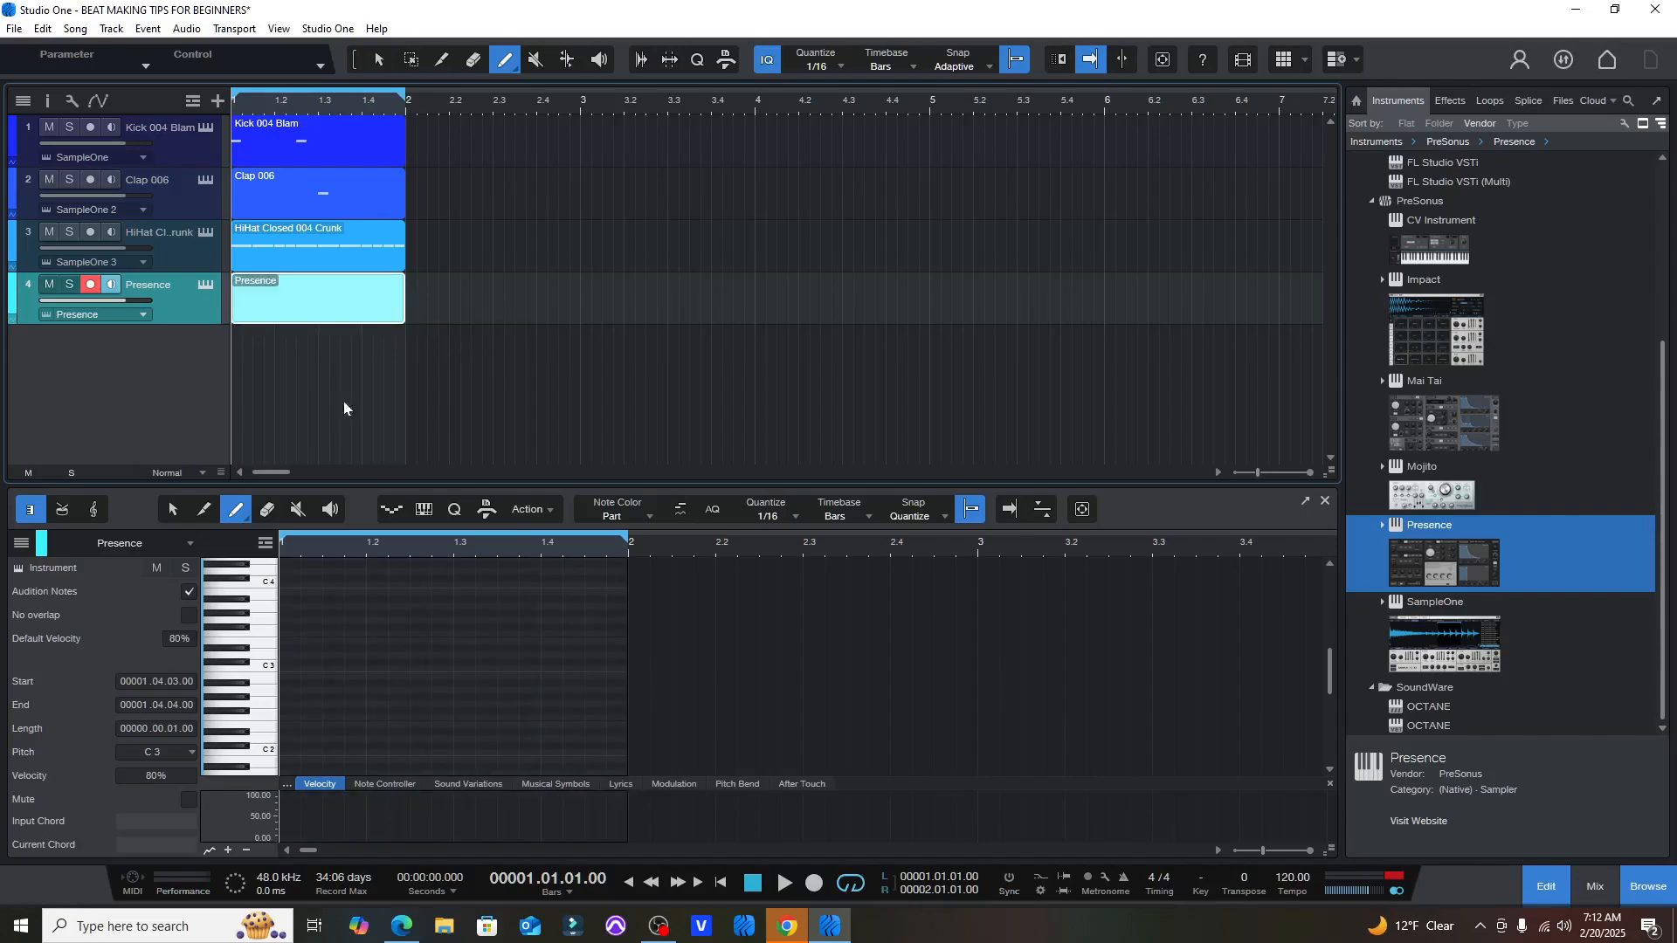
pyautogui.click(380, 61)
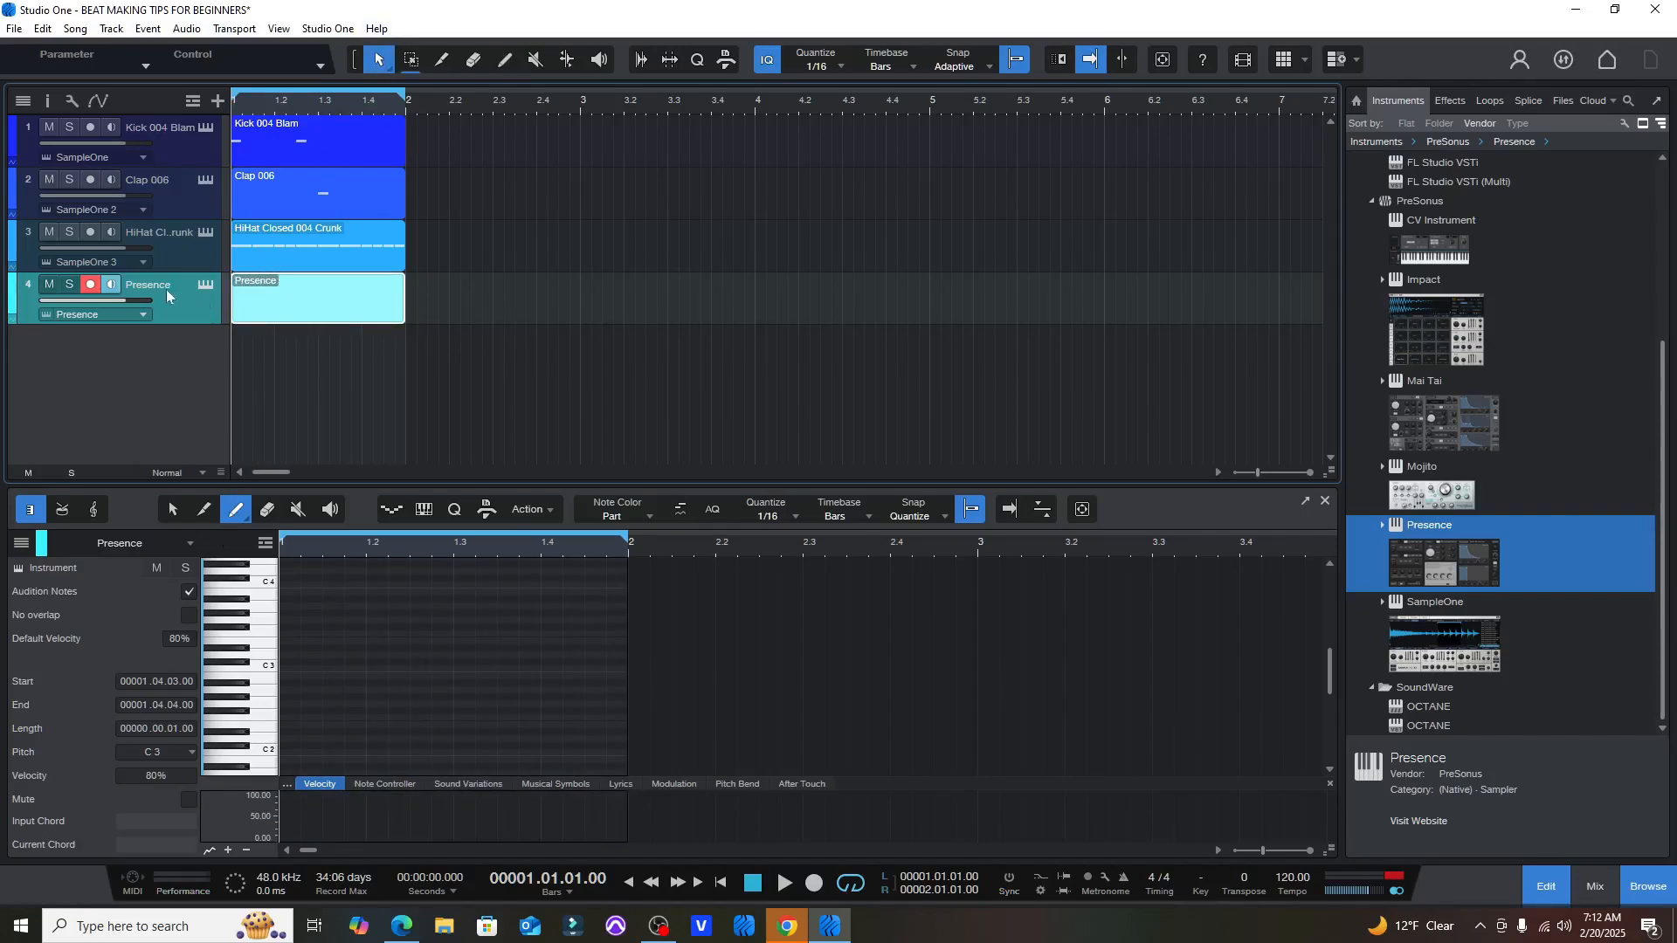
pyautogui.write('PIANO')
pyautogui.press('Return')
# - View the piano event in the drum and score editors, and return to the piano roll view
pyautogui.click(61, 510)
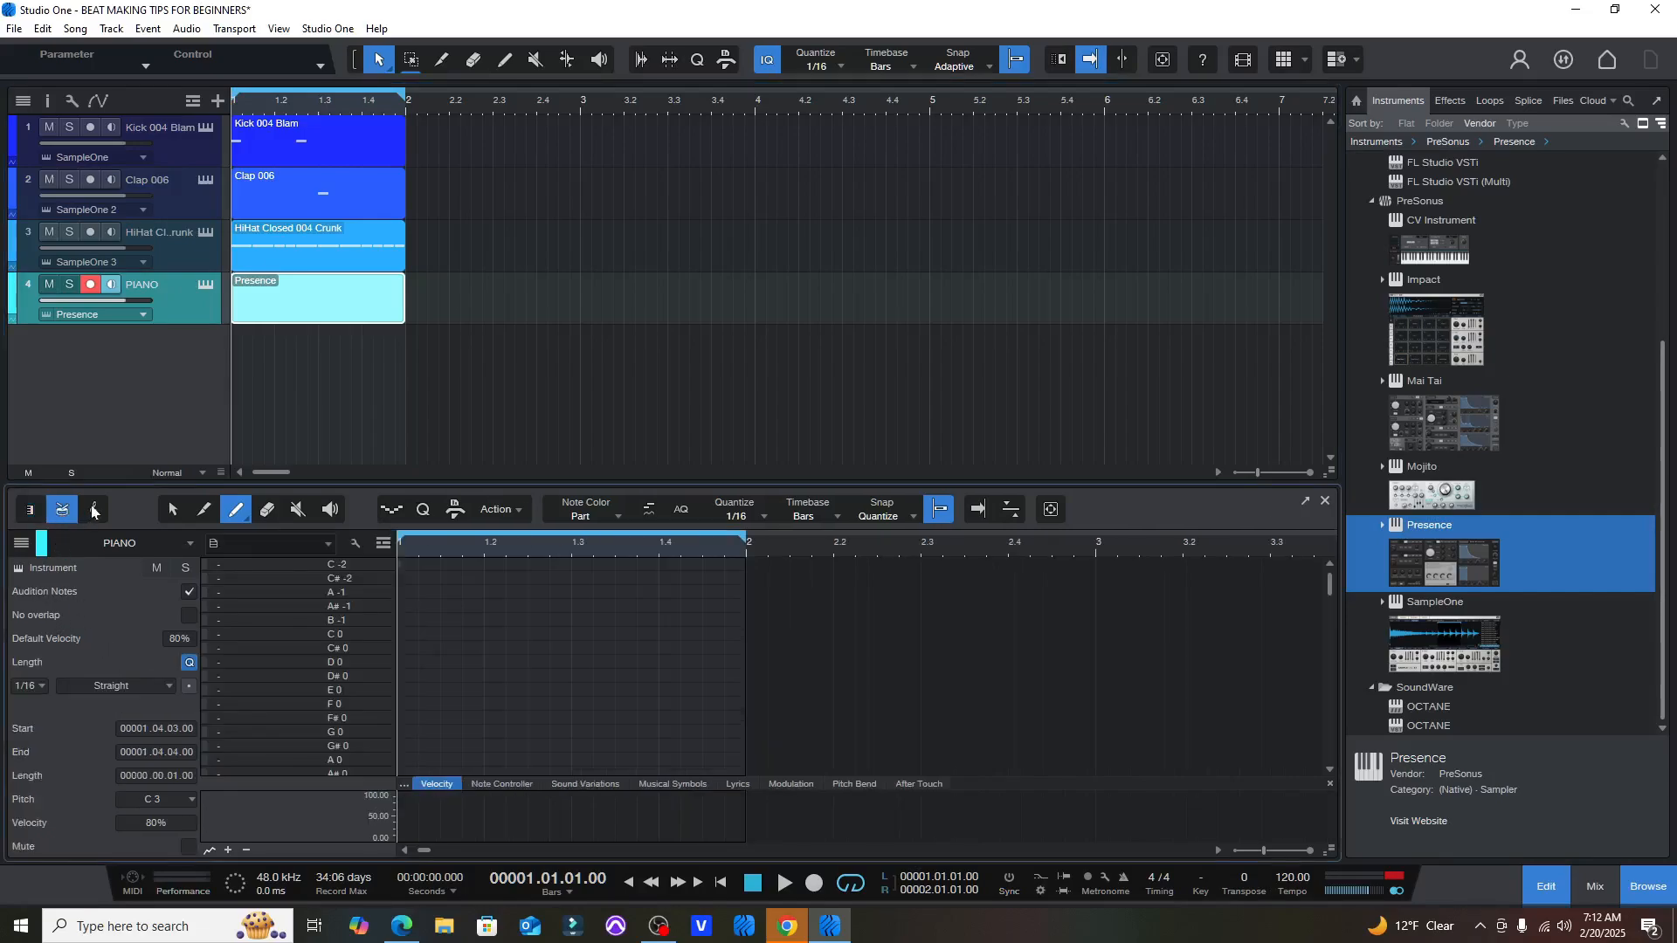
pyautogui.click(93, 510)
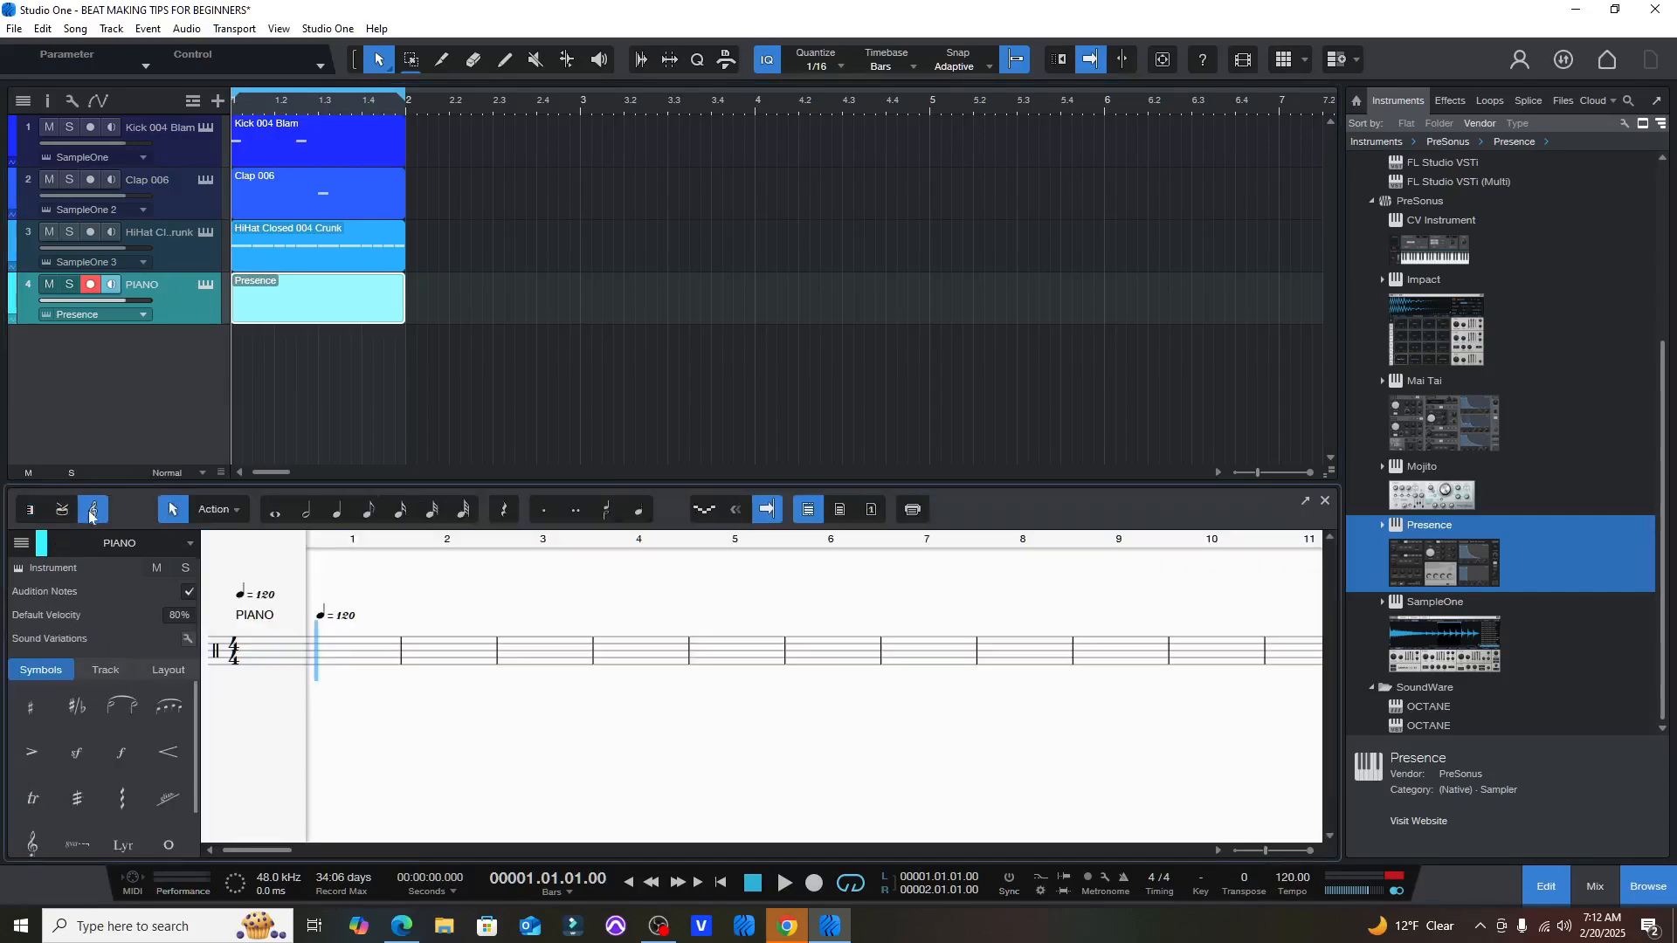
pyautogui.click(31, 510)
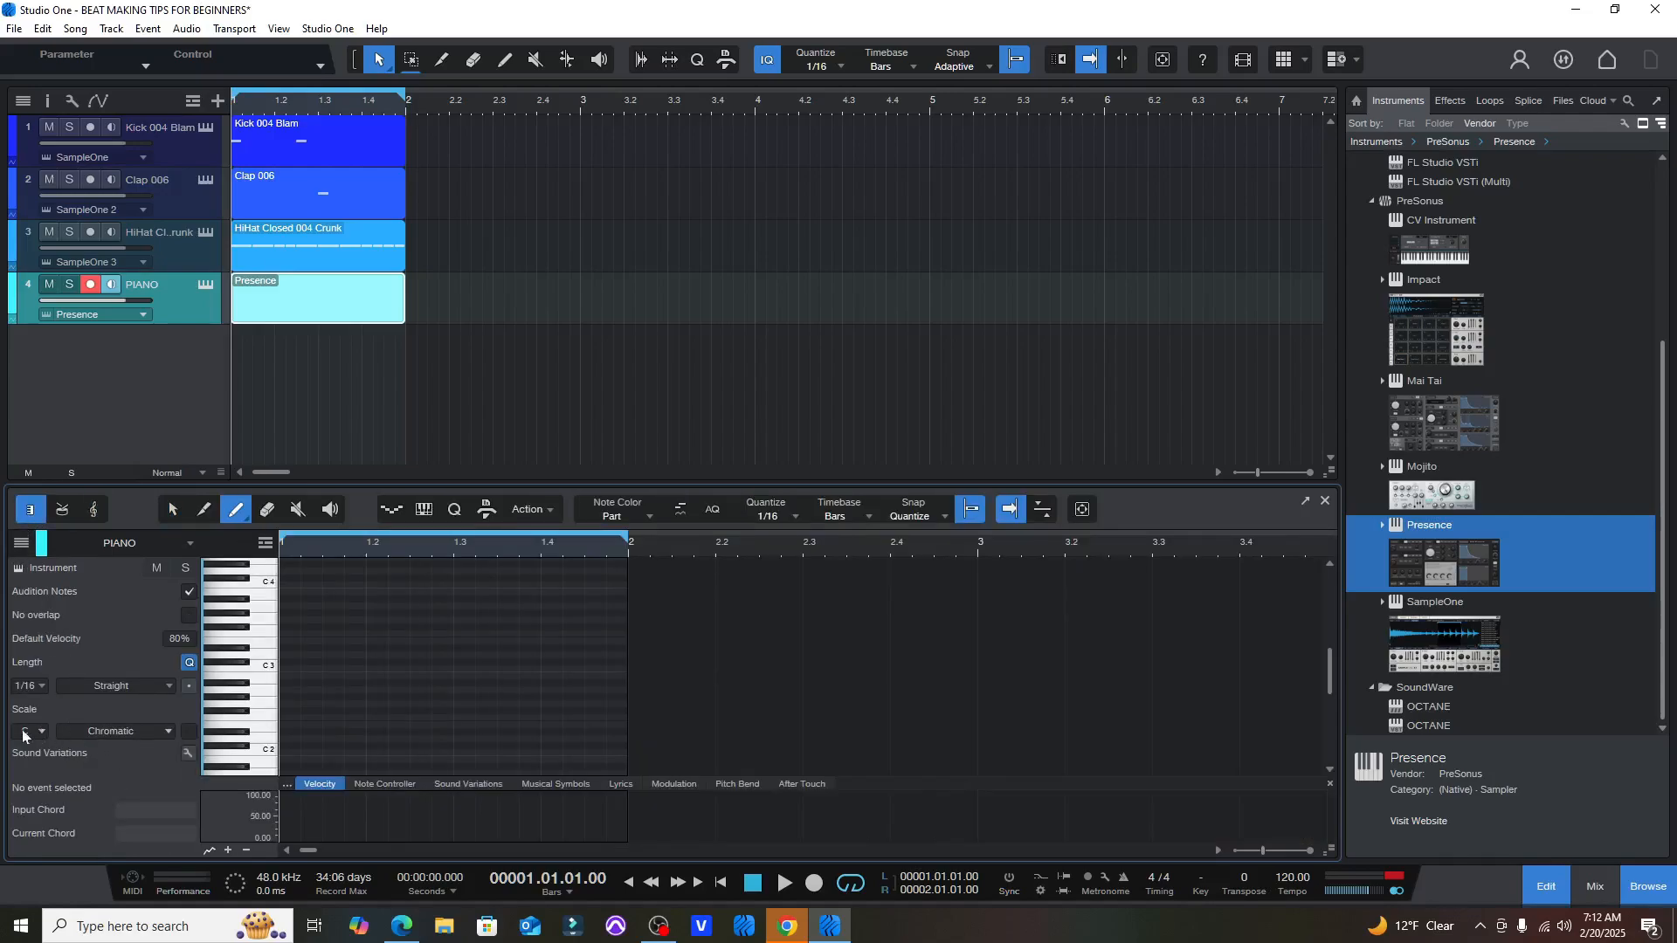
# - Enable the scale for the PIANO track's note editor and set it to C Melodic Minor
pyautogui.click(187, 732)
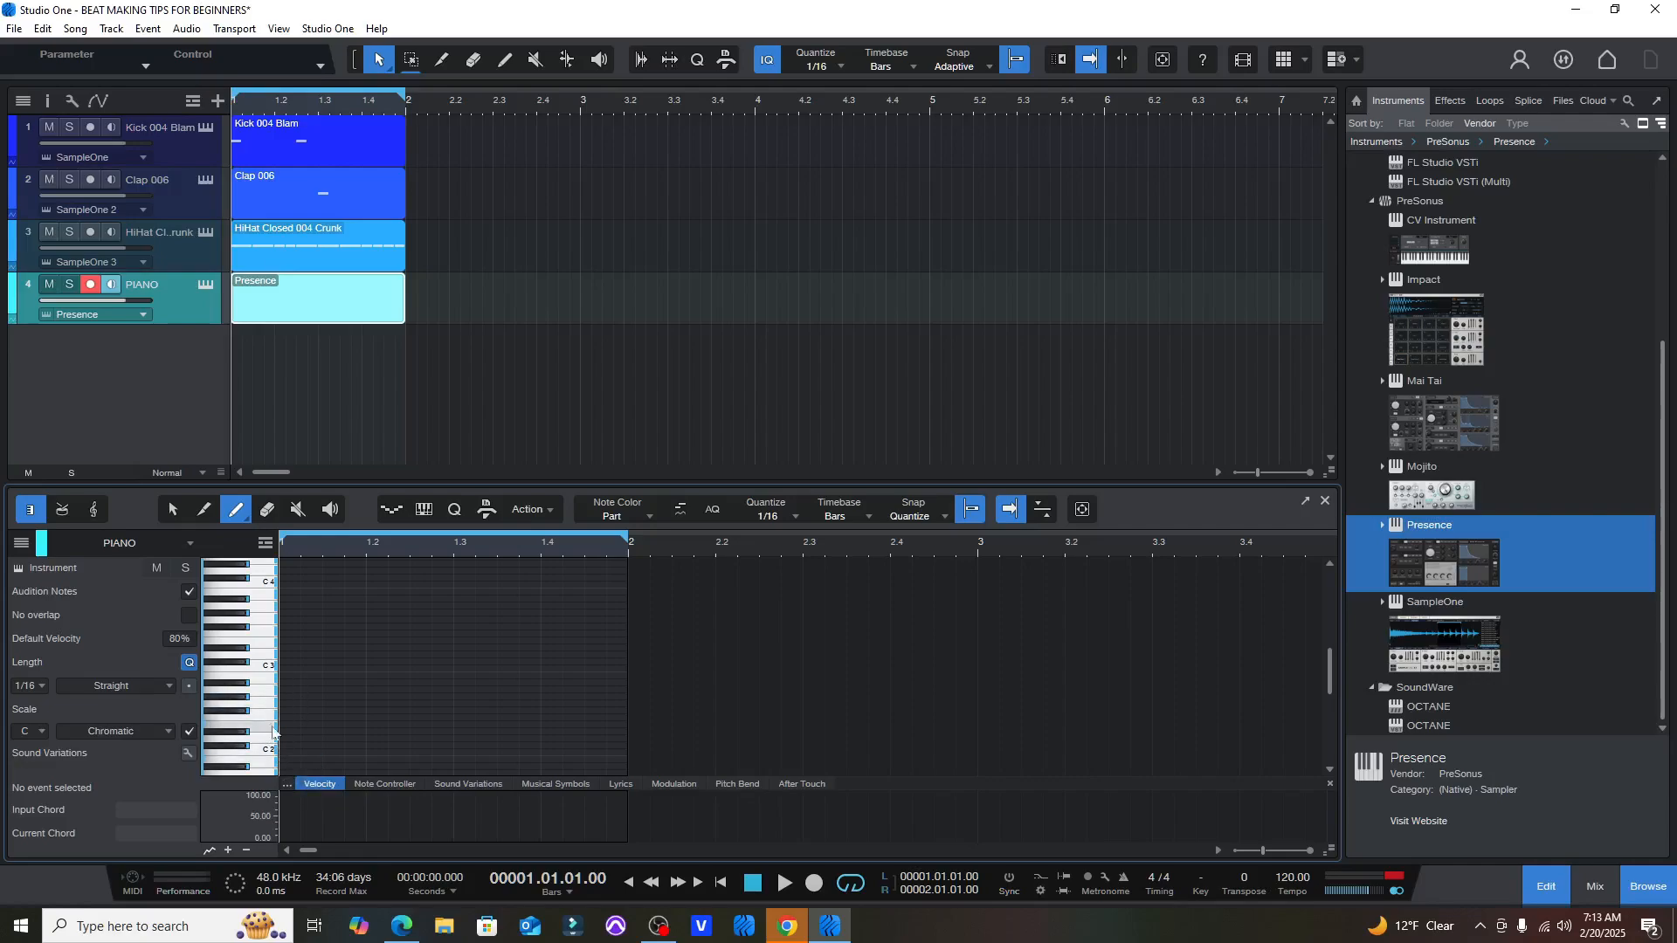
pyautogui.click(165, 731)
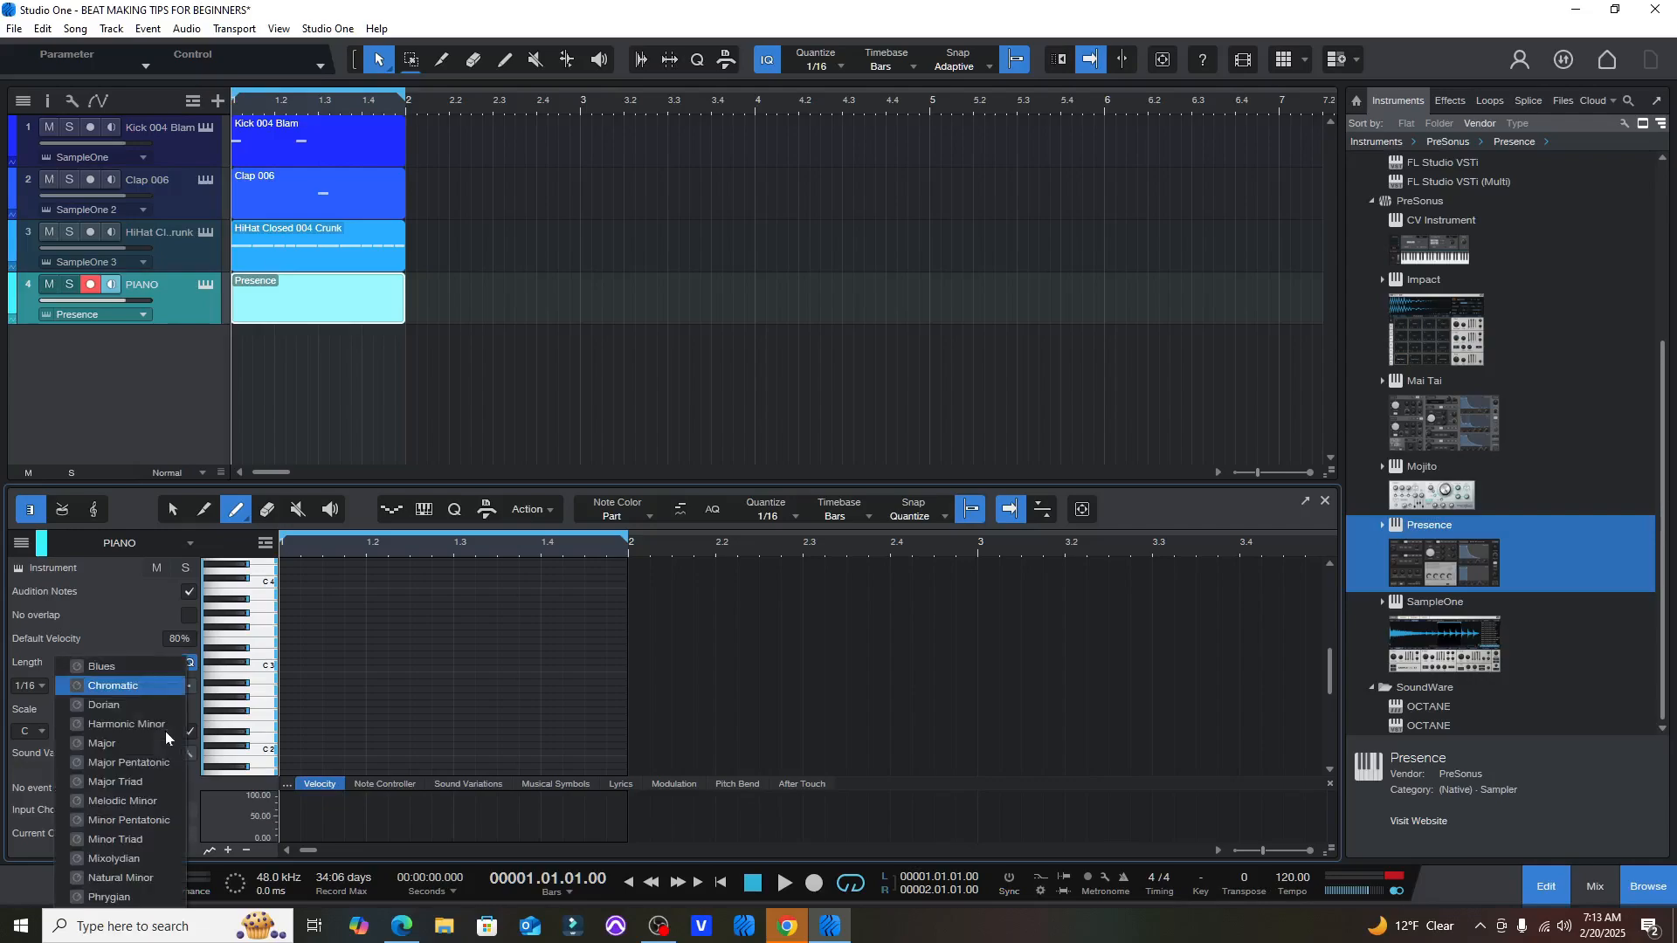
pyautogui.click(165, 731)
pyautogui.click(166, 732)
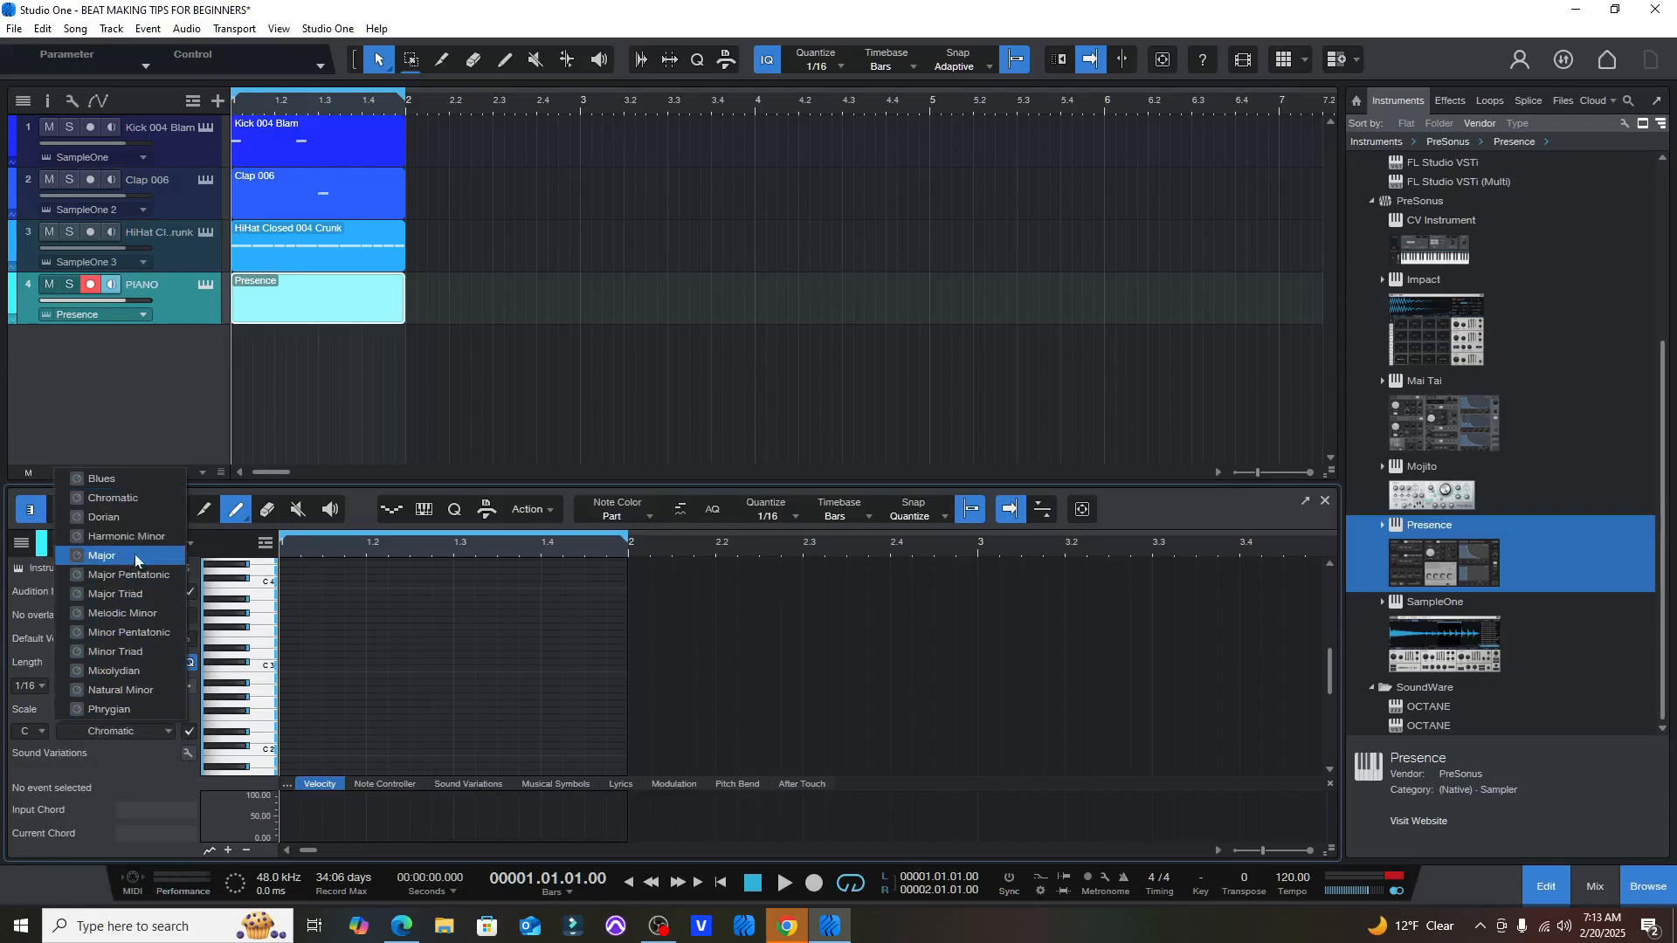
pyautogui.click(127, 614)
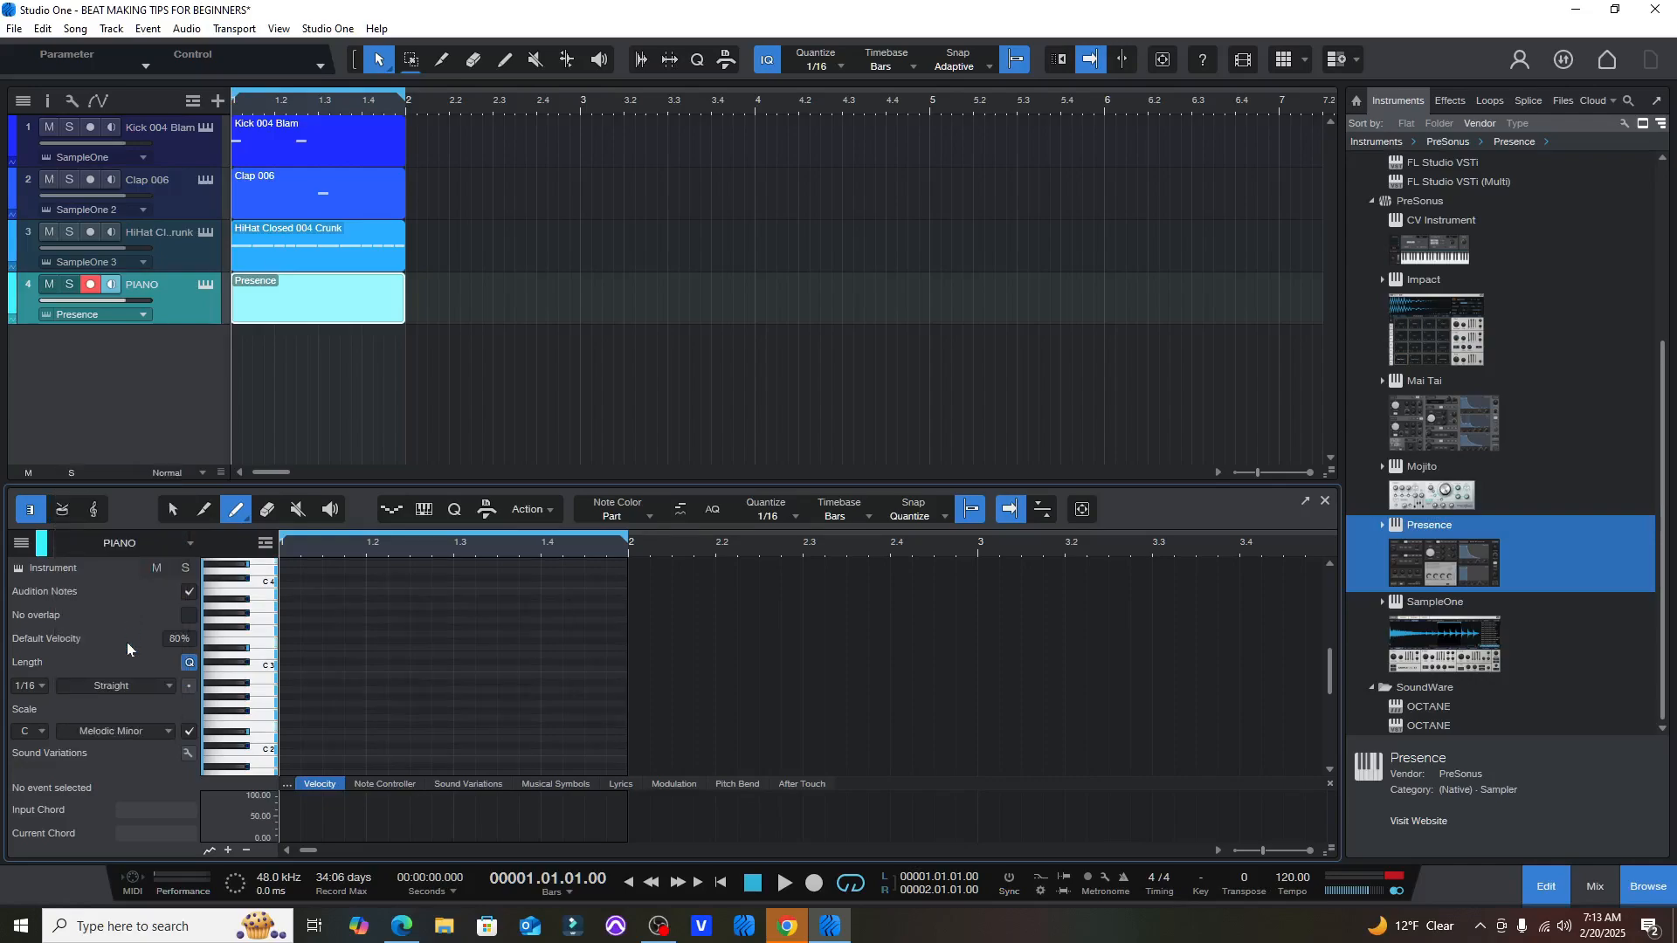
# - Audition a few piano keys, draw a two-beat C3 note at 1.1.1 in the piano event, and play the loop
pyautogui.click(260, 719)
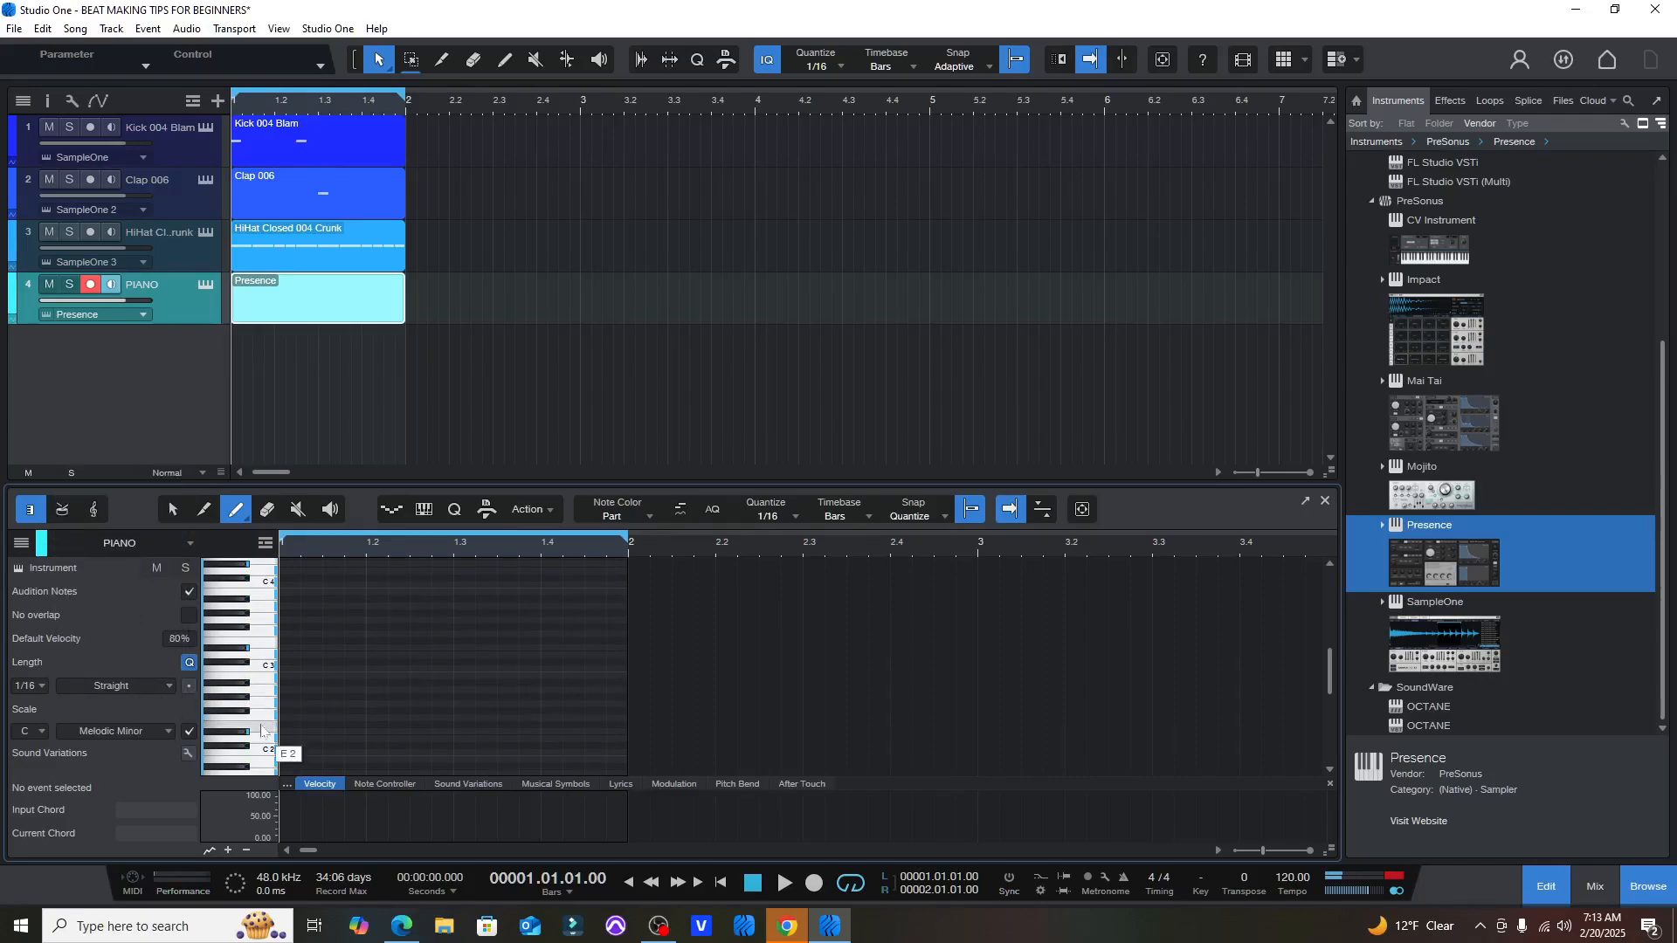
pyautogui.click(266, 671)
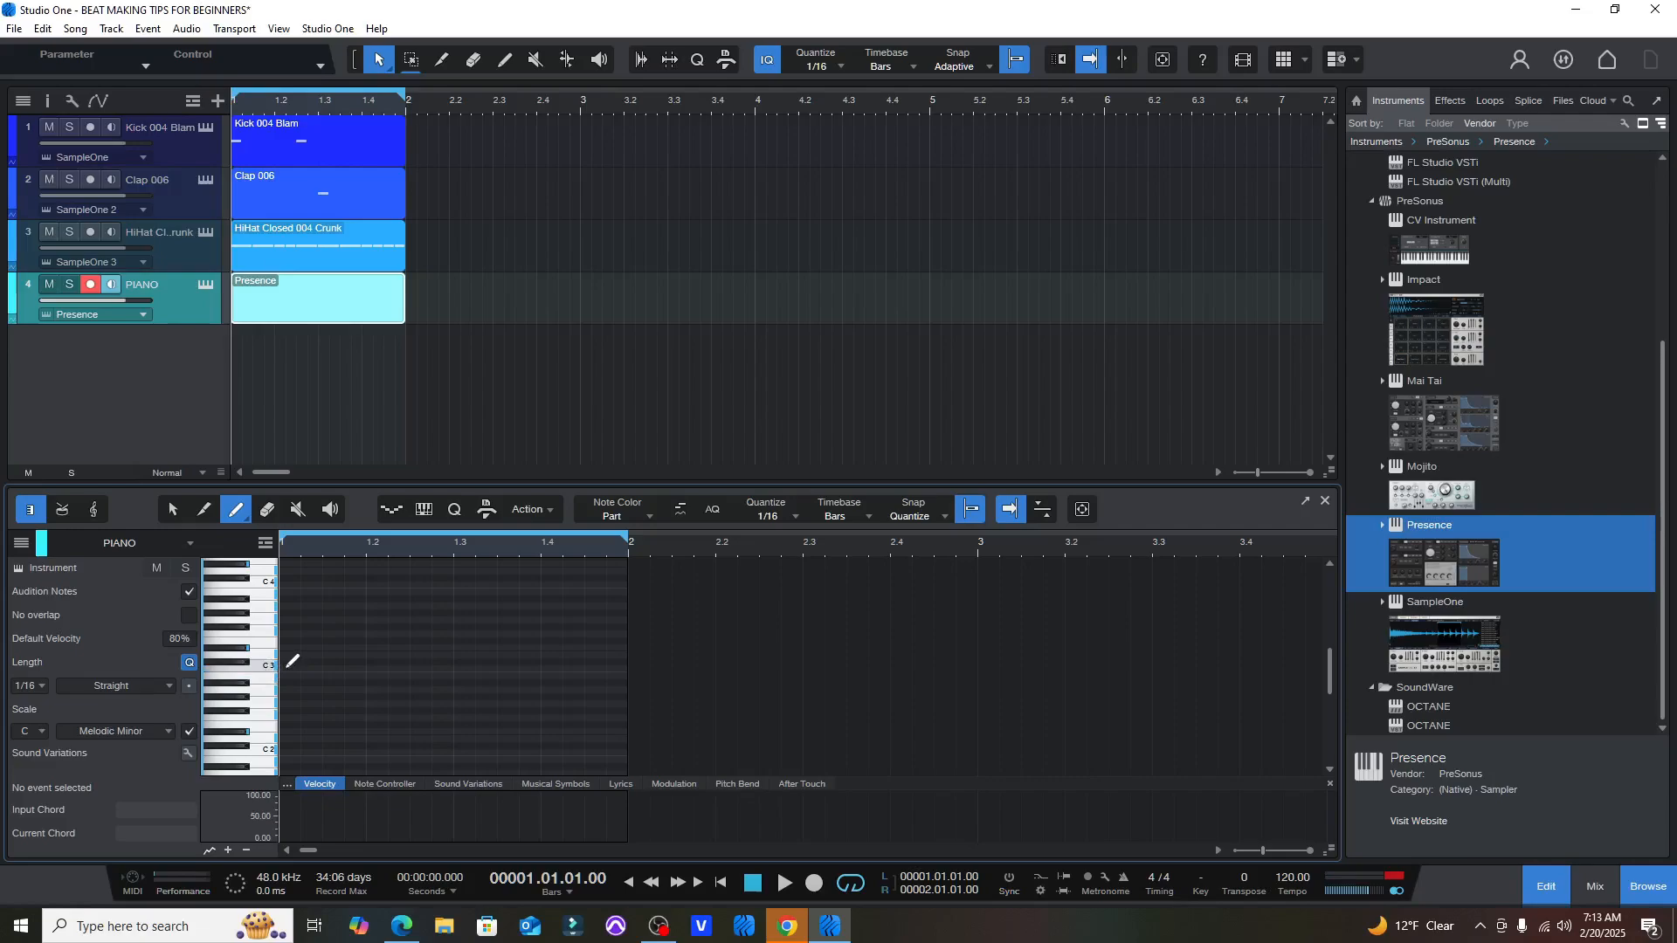
pyautogui.moveTo(288, 668); pyautogui.dragTo(453, 671)
pyautogui.press('space')
pyautogui.press('space')
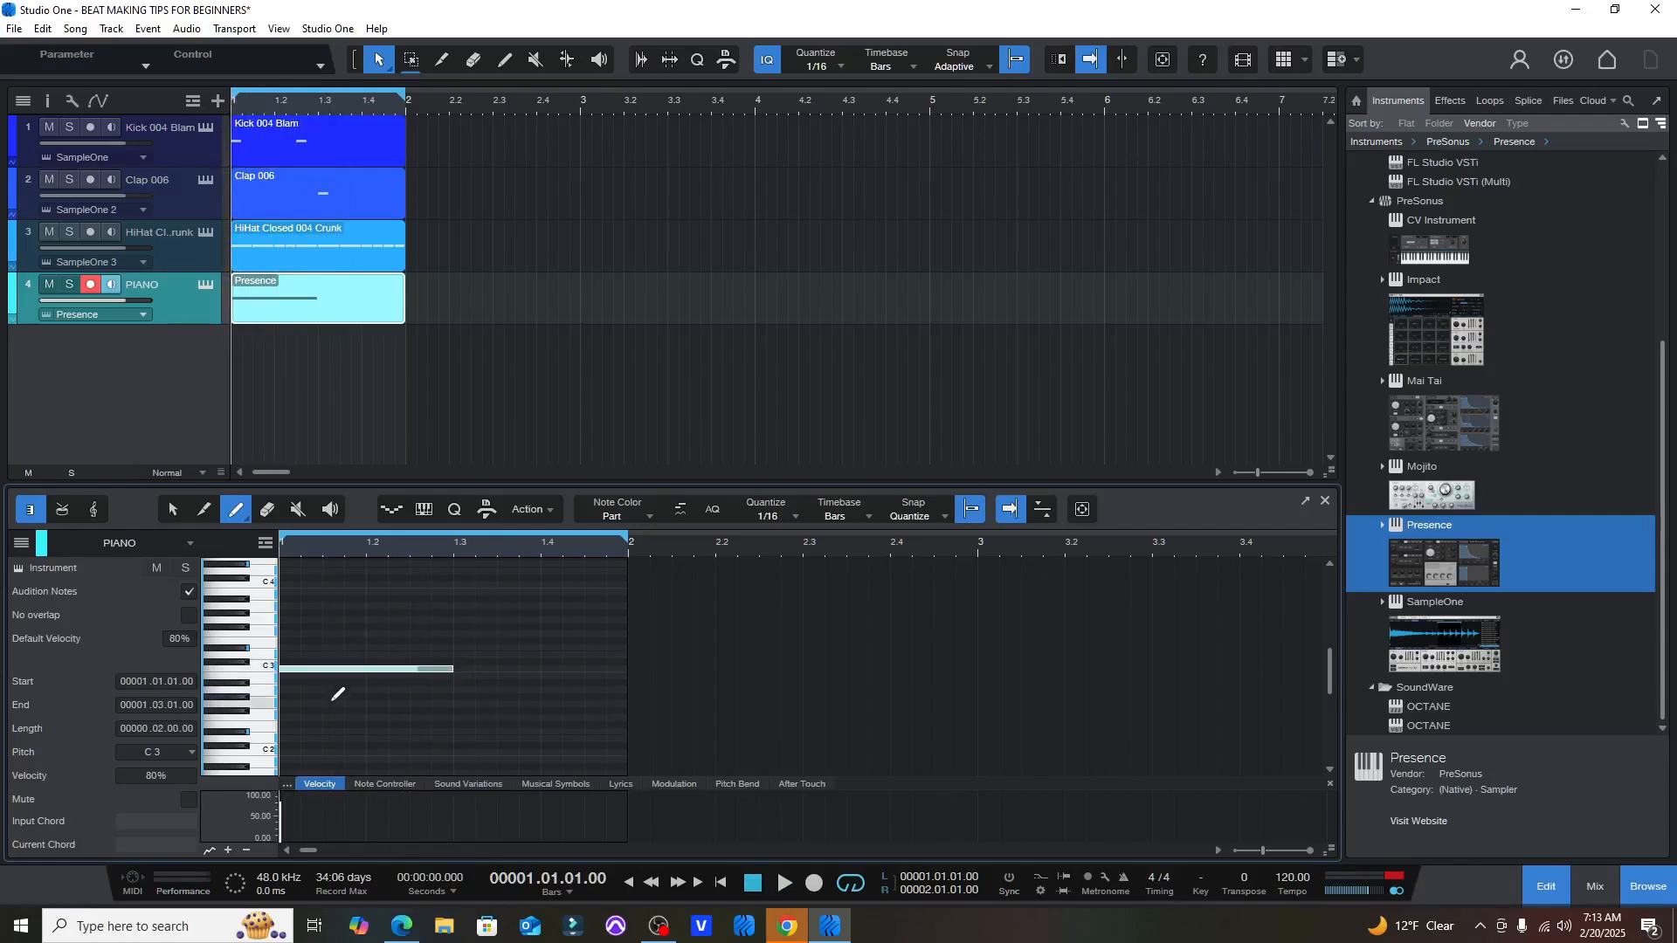
pyautogui.press('space')
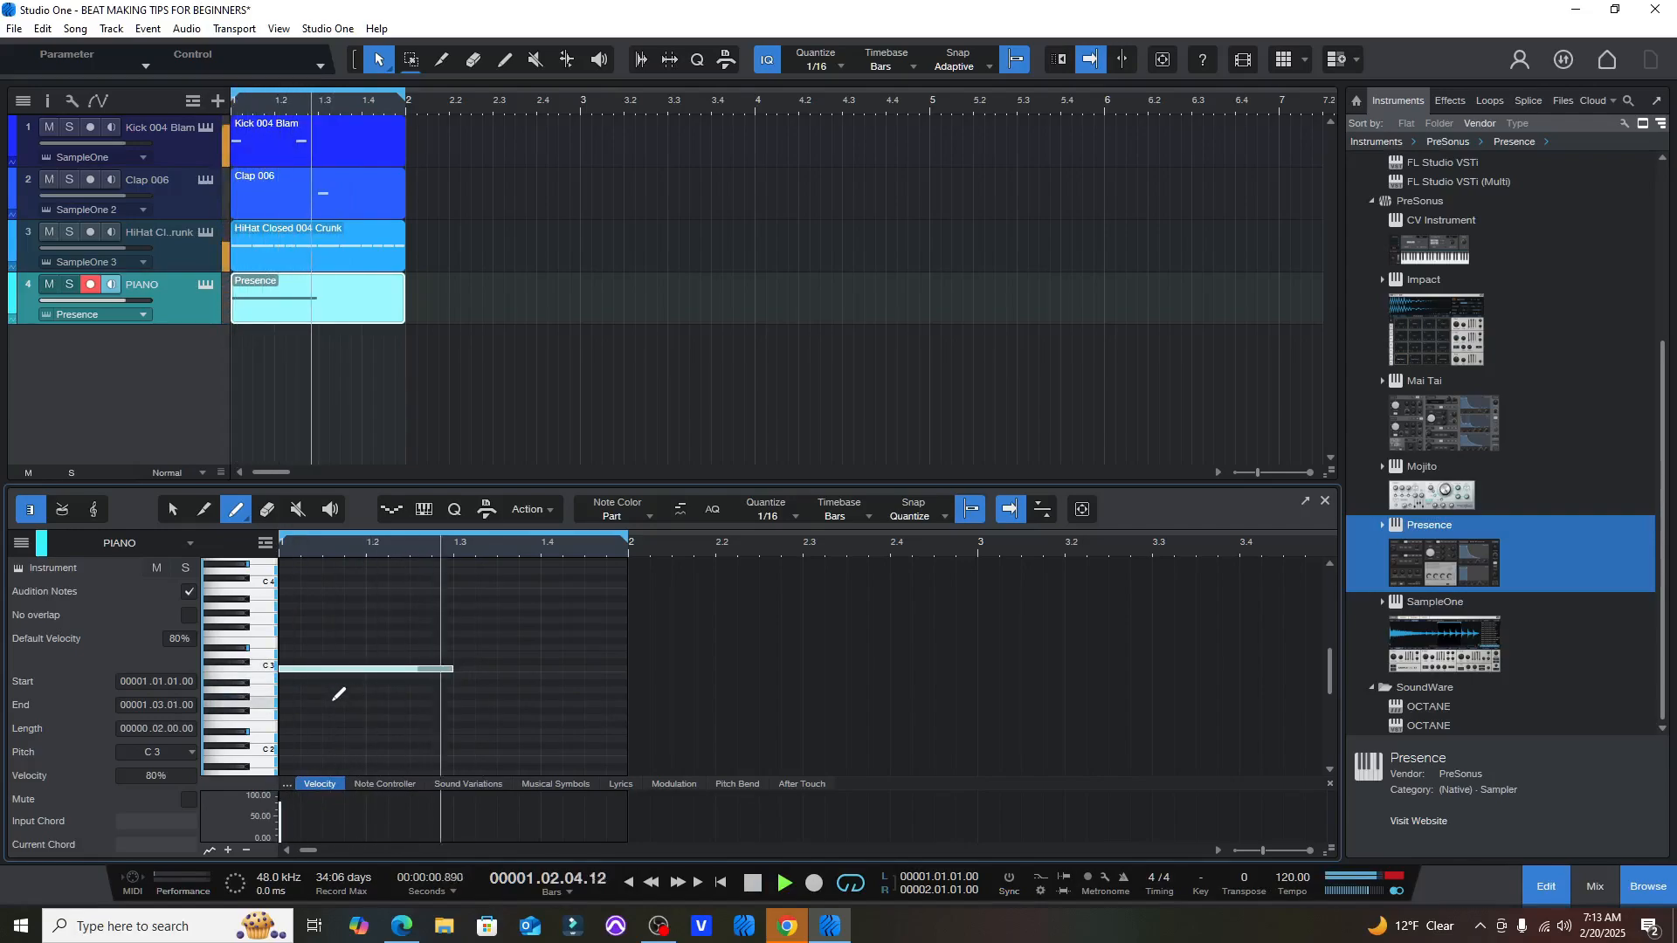
# - Draw a half-beat D#3 note at 1.2.3 in the piano event
pyautogui.press('space')
pyautogui.press('space')
pyautogui.press('space')
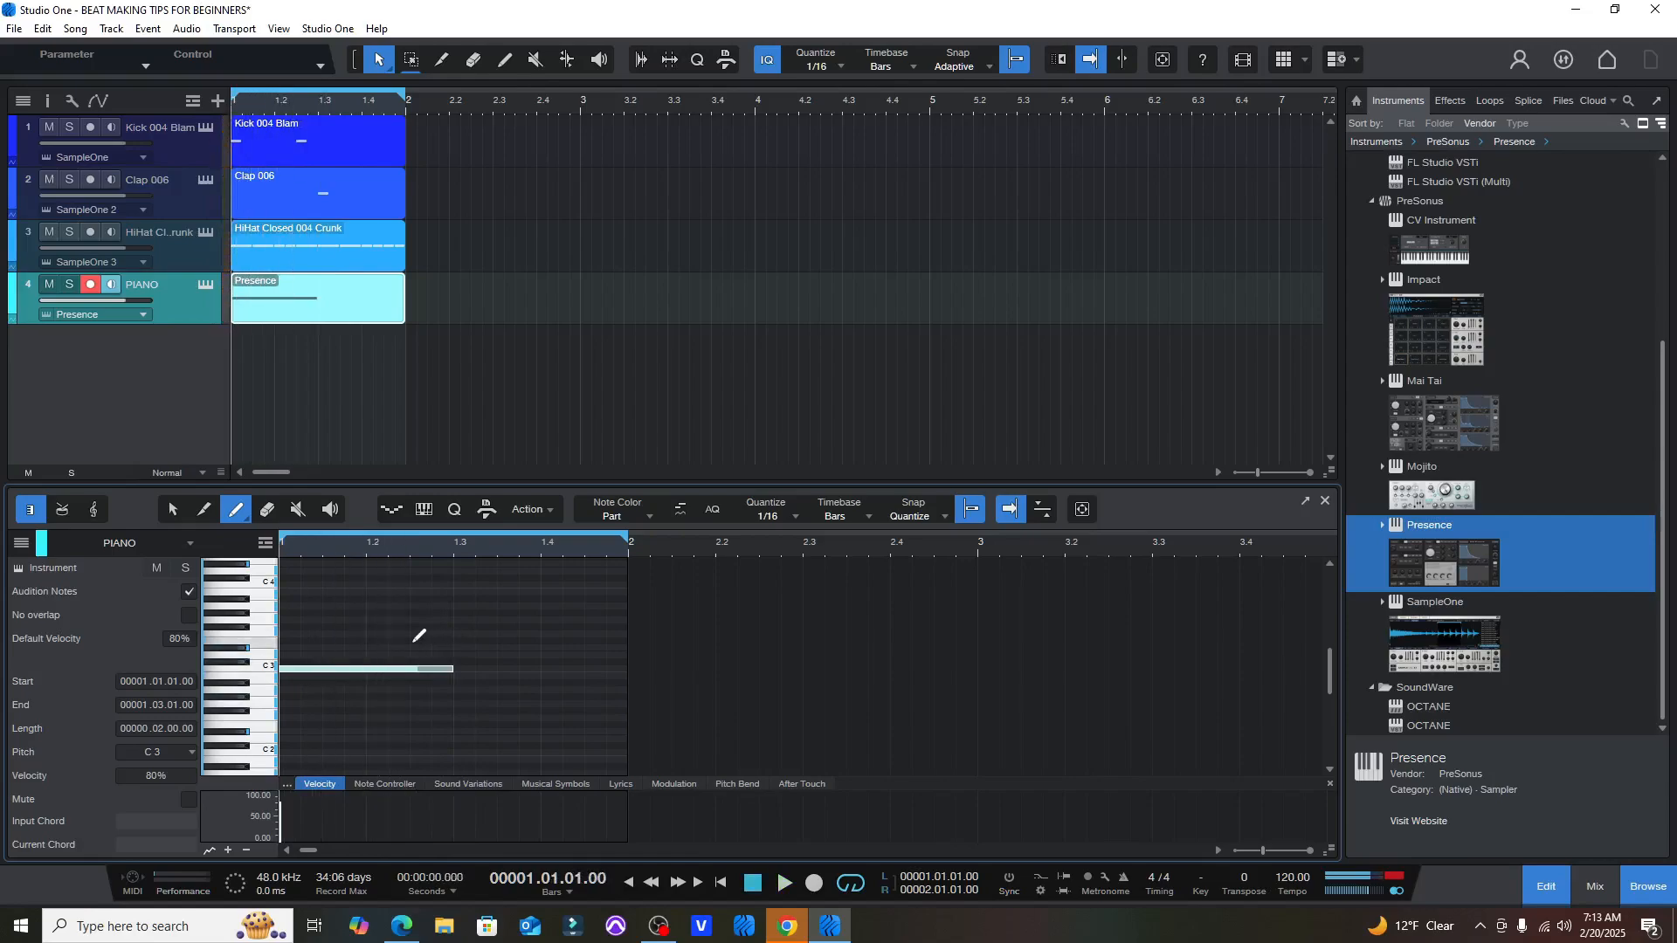
pyautogui.hotkey('ctrl', 'shift', 'a')
pyautogui.click(457, 647)
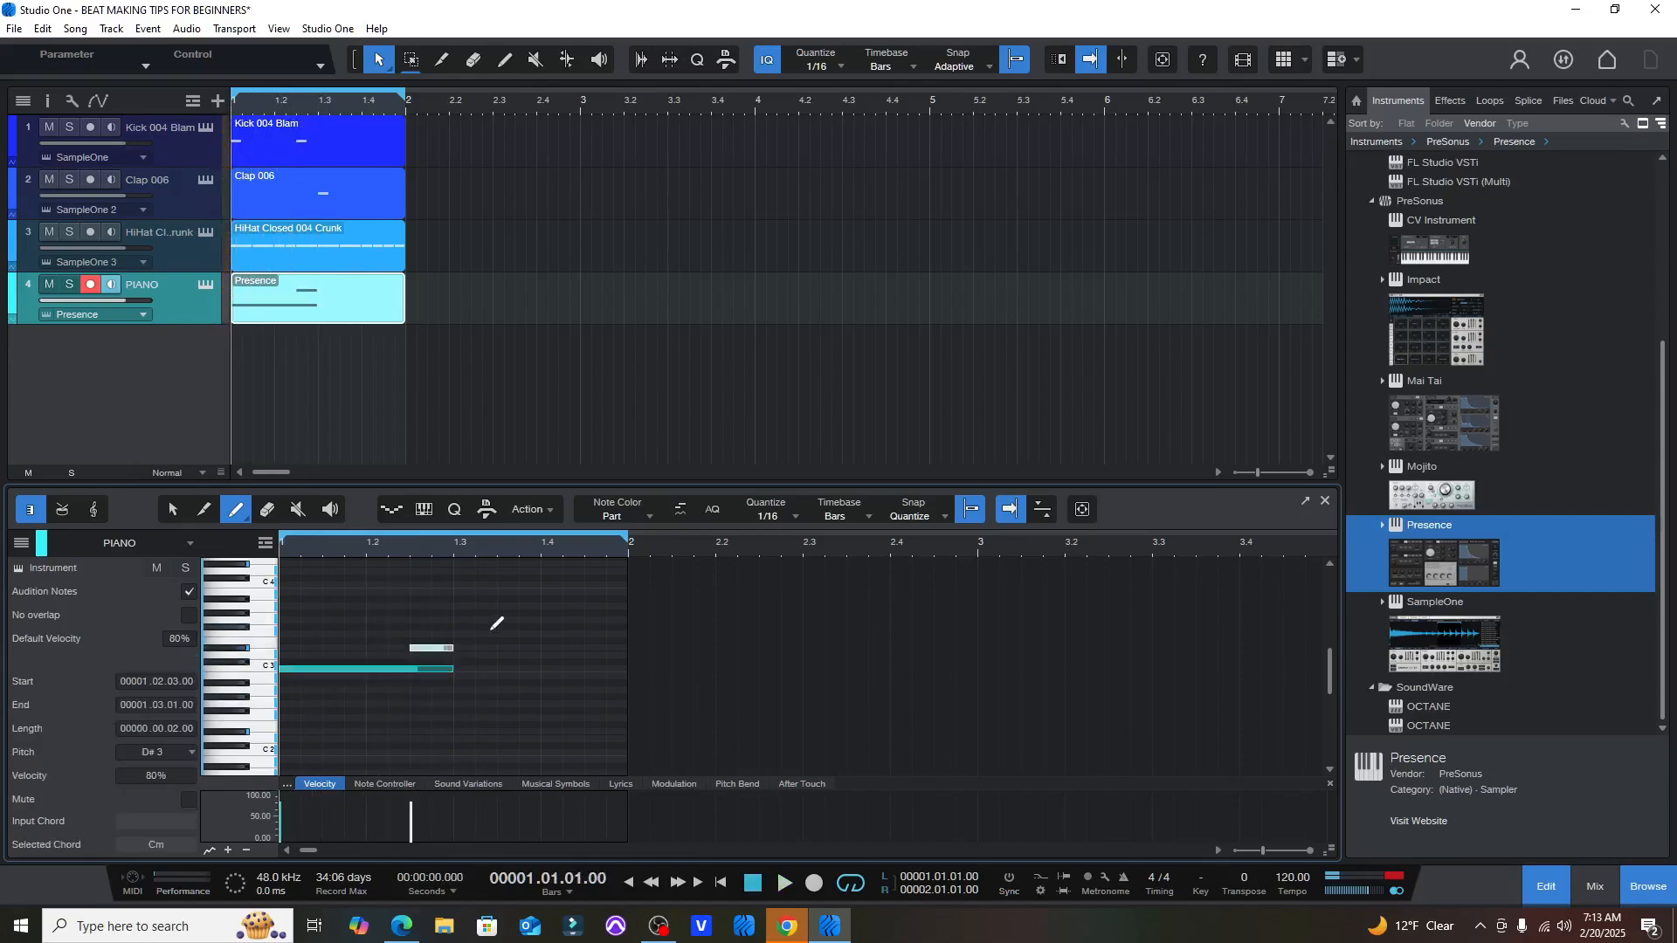
# - Draw an F3 note from 1.3.3 to the end of bar 1 and play the loop
pyautogui.hotkey('ctrl', 'shift', 'a')
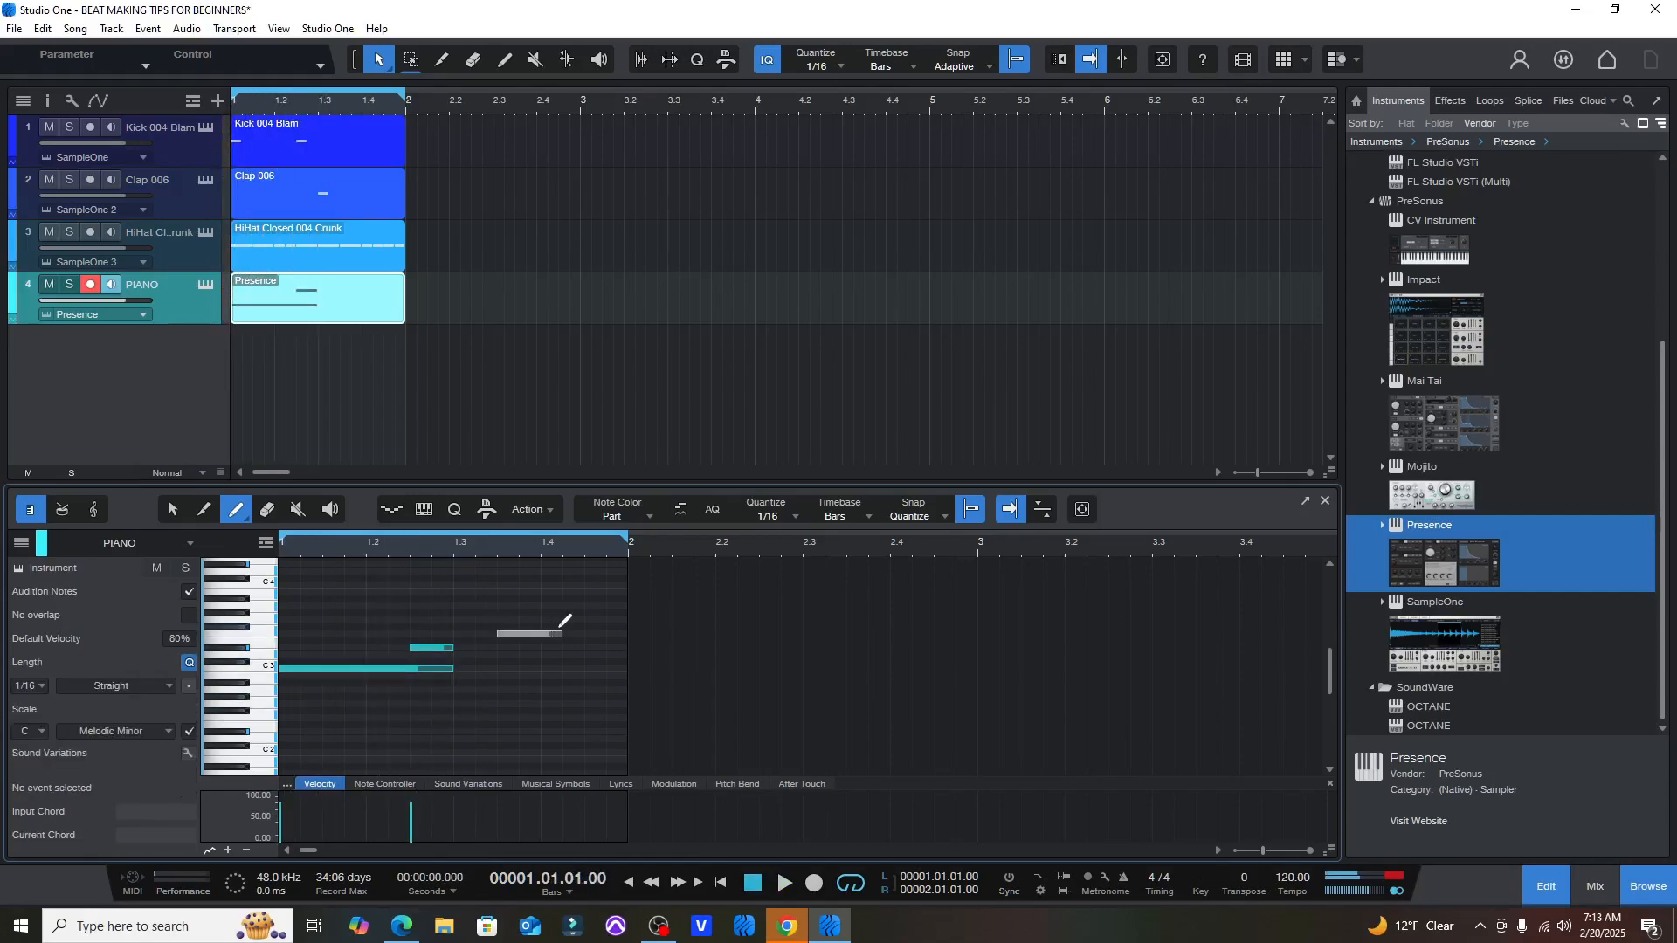
pyautogui.click(624, 632)
pyautogui.press('space')
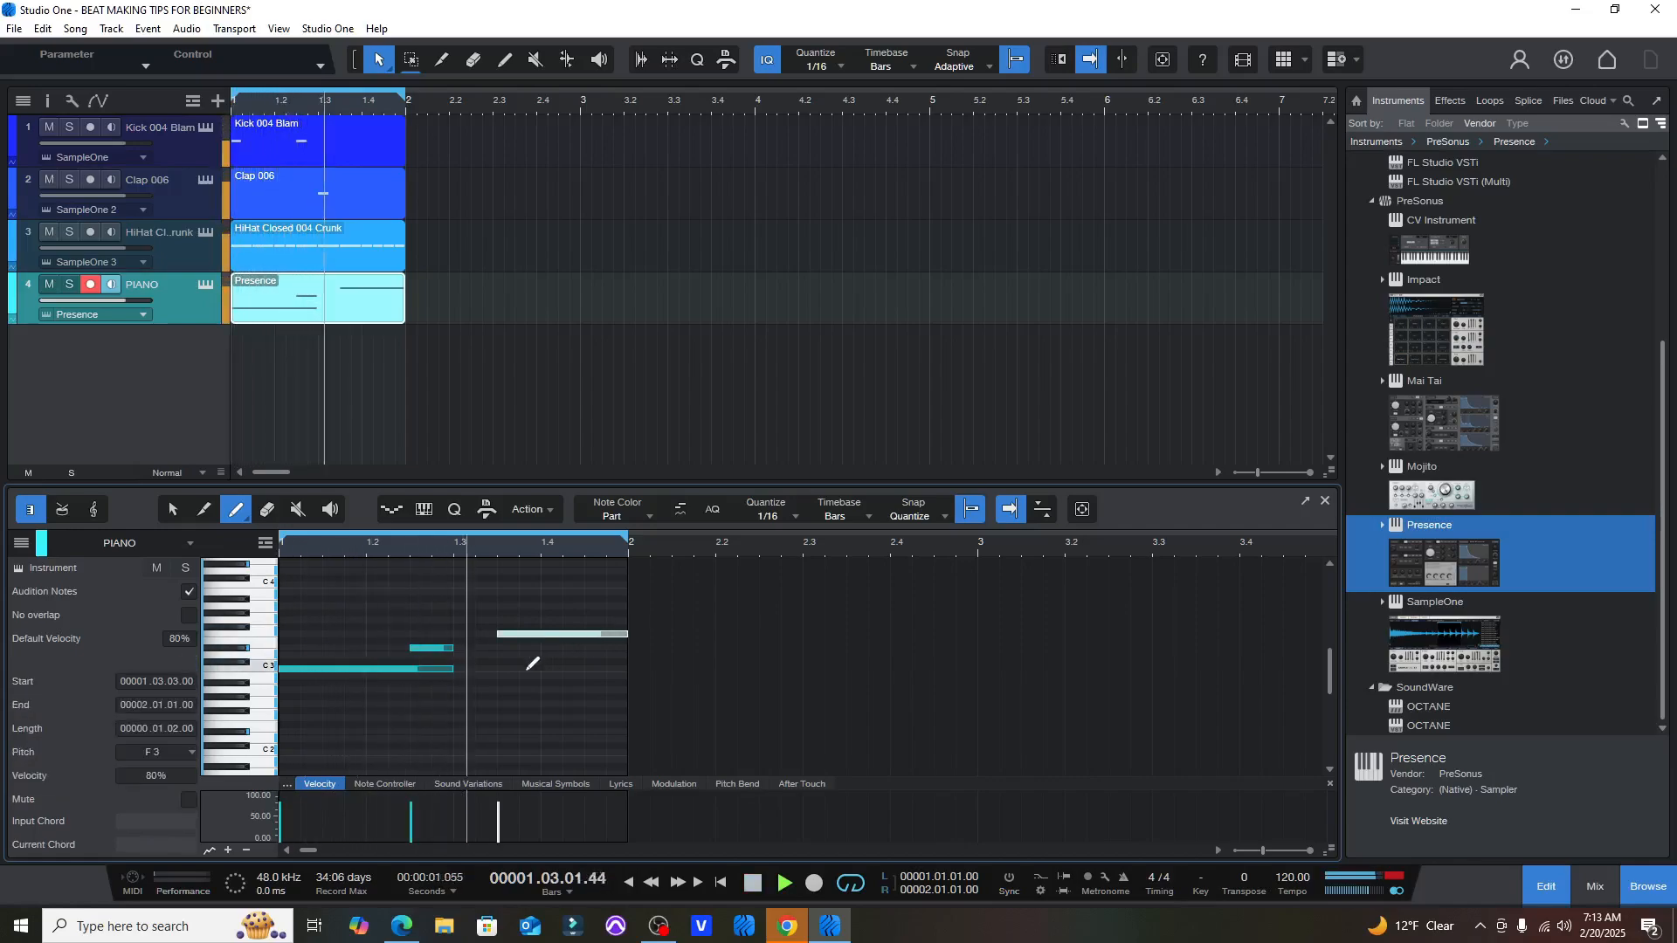
# - Lengthen the D#3 note to one full beat so it ends at 1.3.3, and replay the loop
pyautogui.press('space')
pyautogui.moveTo(453, 649); pyautogui.dragTo(494, 652)
pyautogui.press('space')
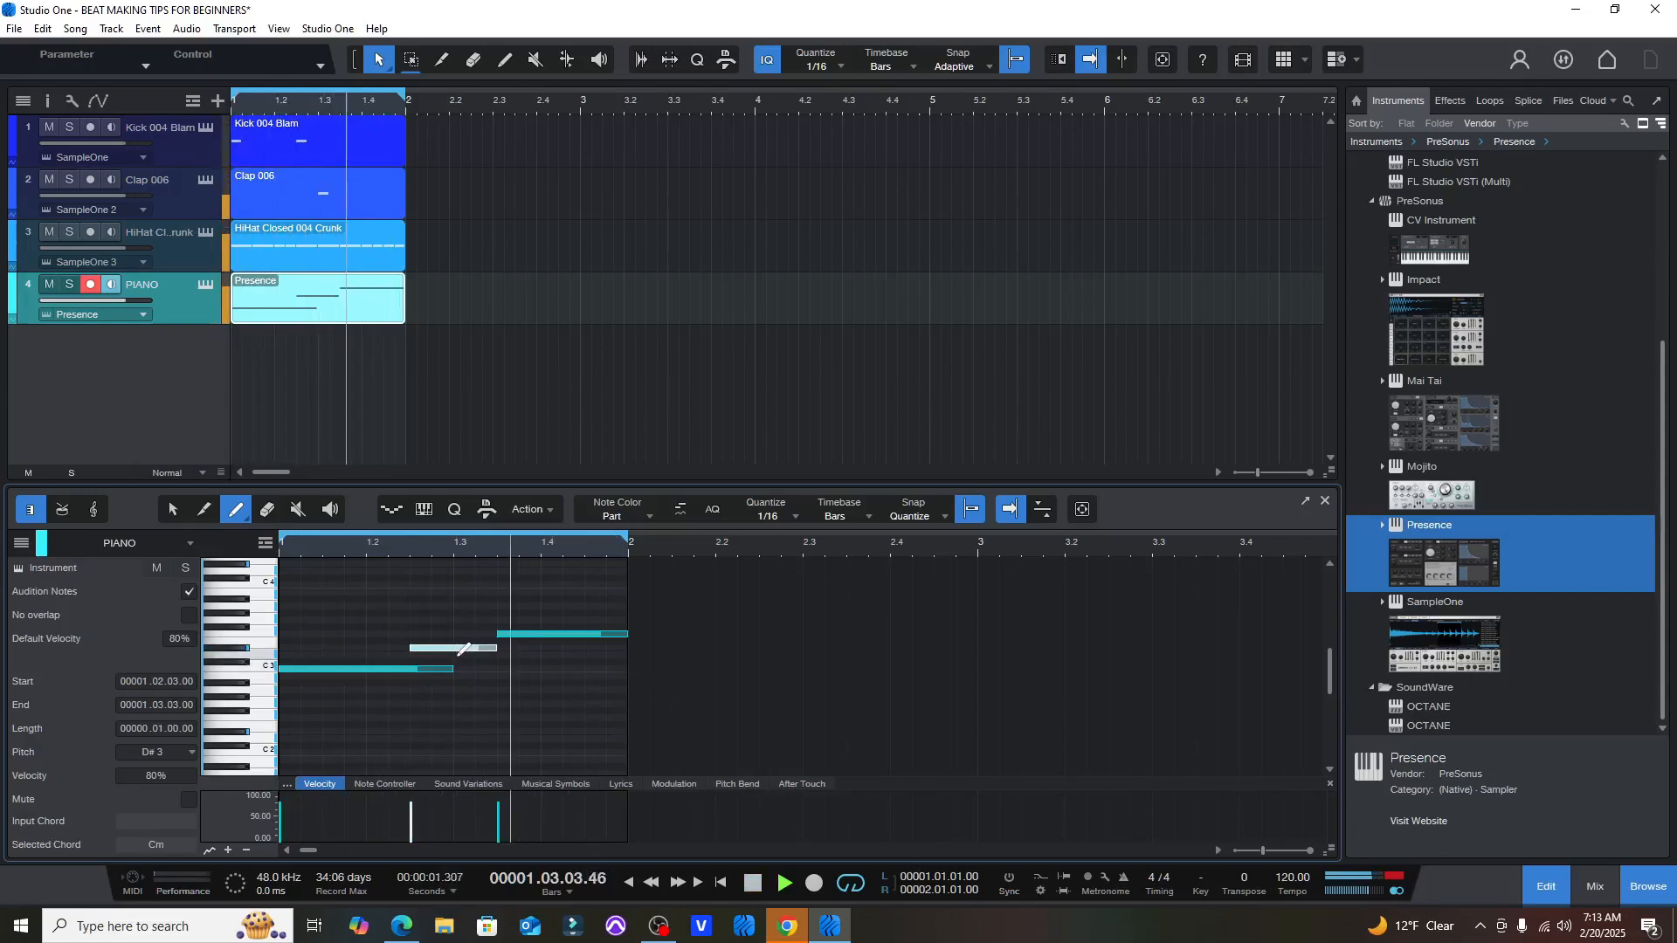
# - Shorten the F3 note at 1.3.3 to half a beat, and erase it
pyautogui.press('space')
pyautogui.moveTo(628, 634); pyautogui.dragTo(542, 636)
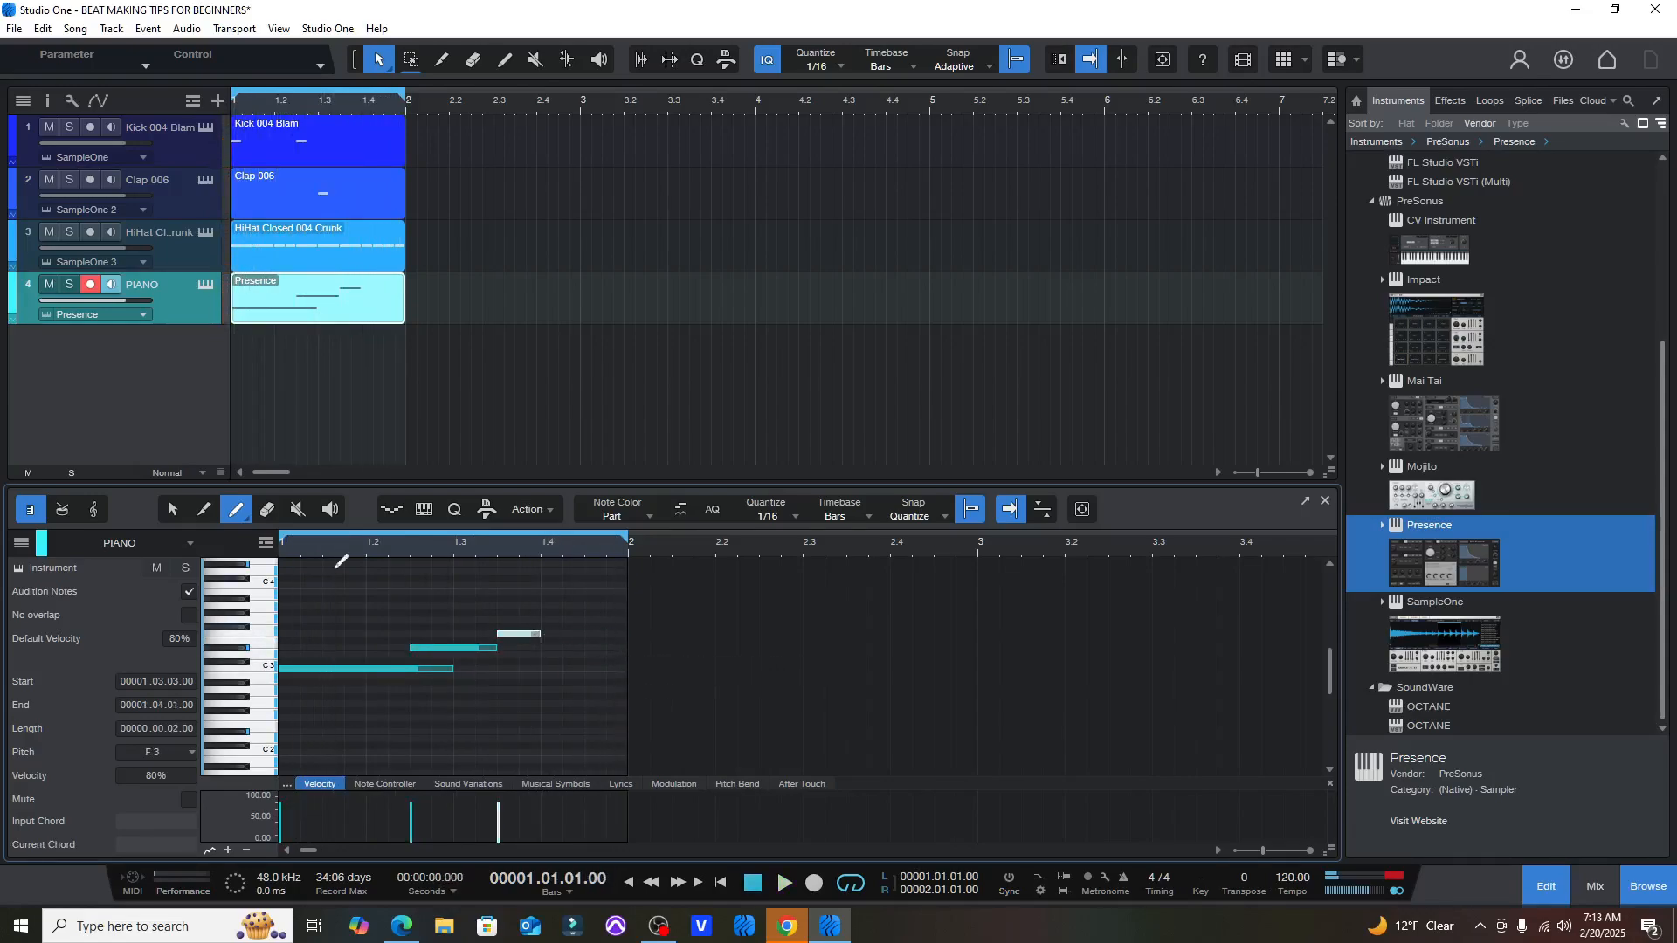
pyautogui.click(267, 509)
pyautogui.click(515, 634)
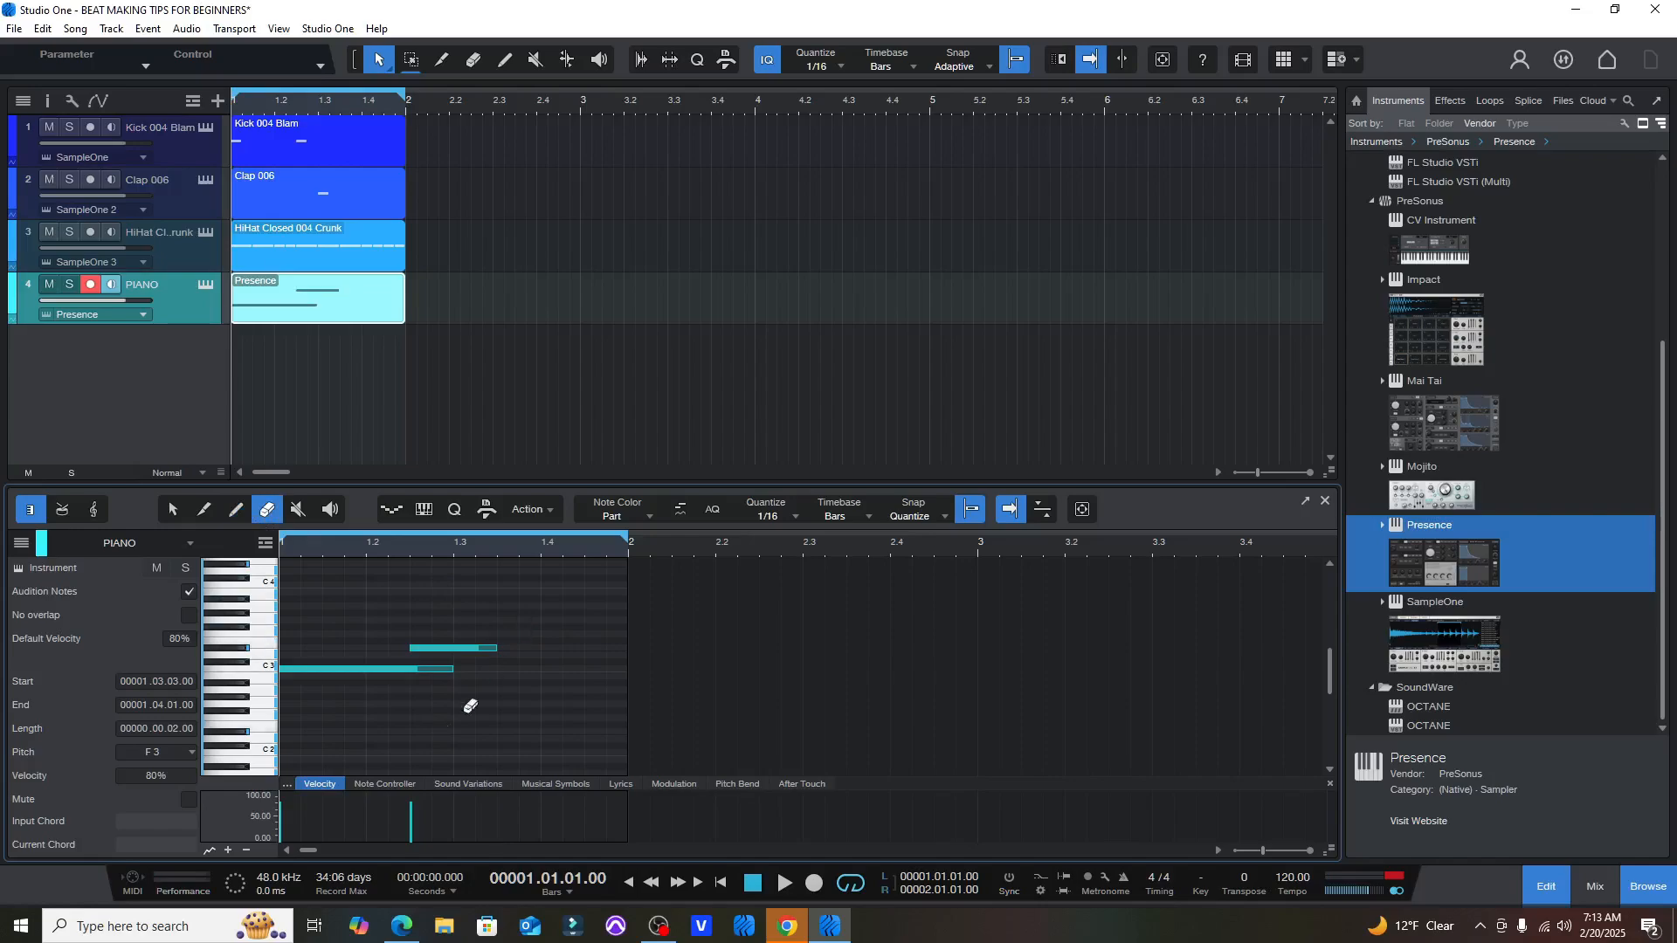
# - Play the loop and draw sixteenth notes on C4 at 1.1.3 and on A3 at 1.2.1
pyautogui.press('space')
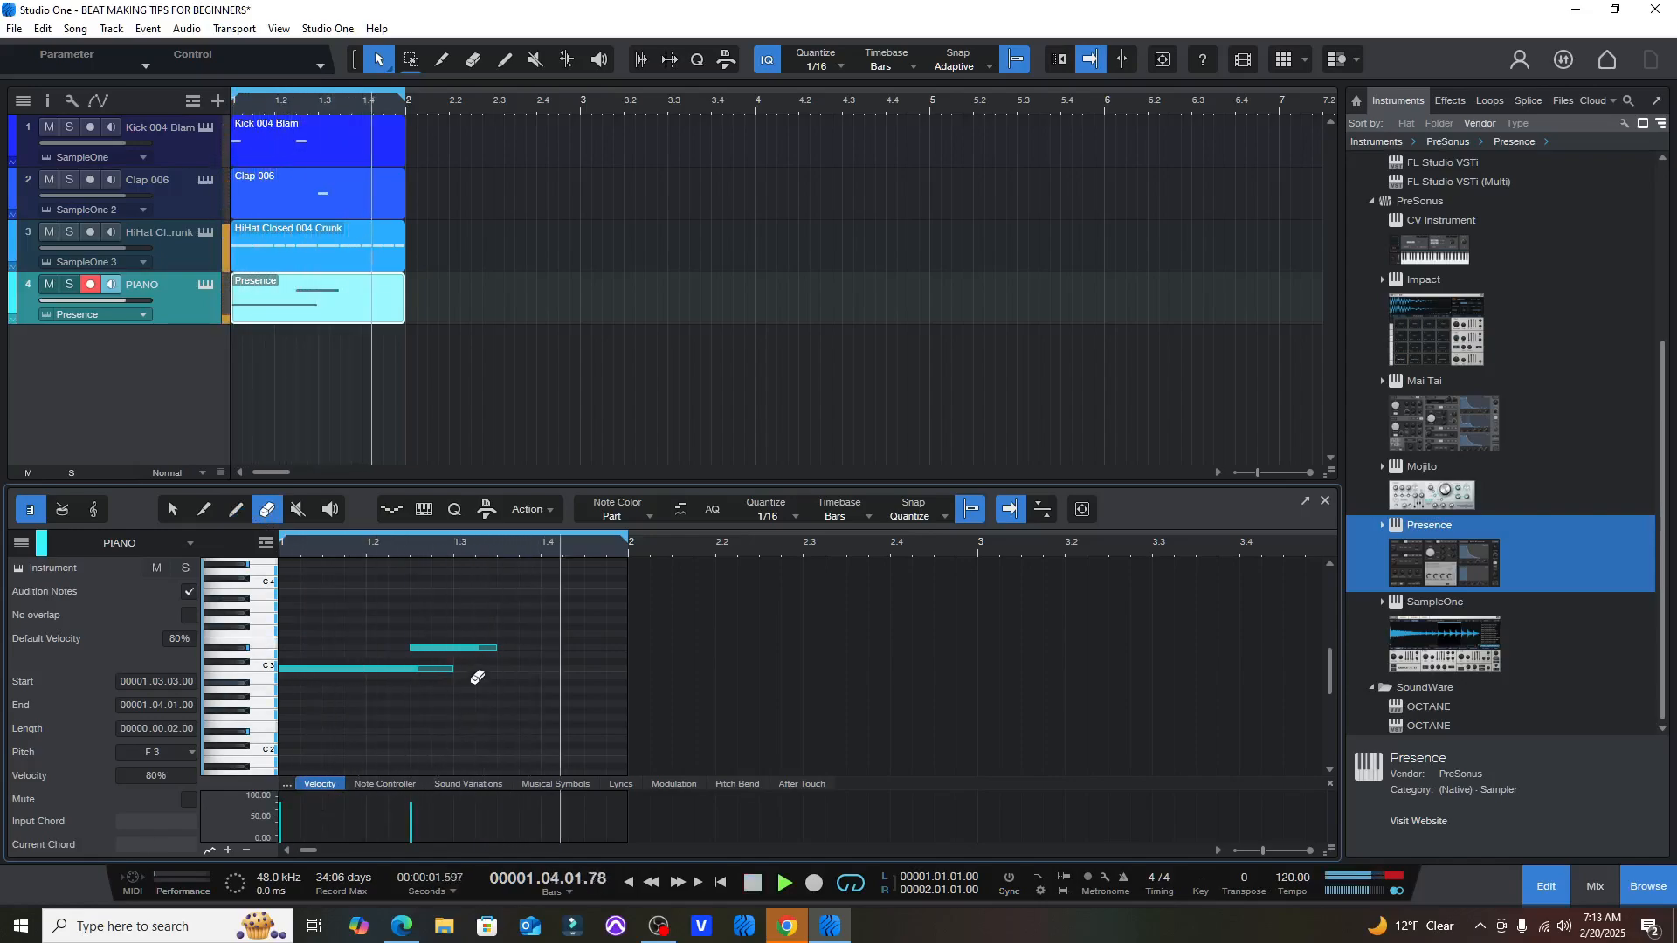
pyautogui.press('space')
pyautogui.press('space')
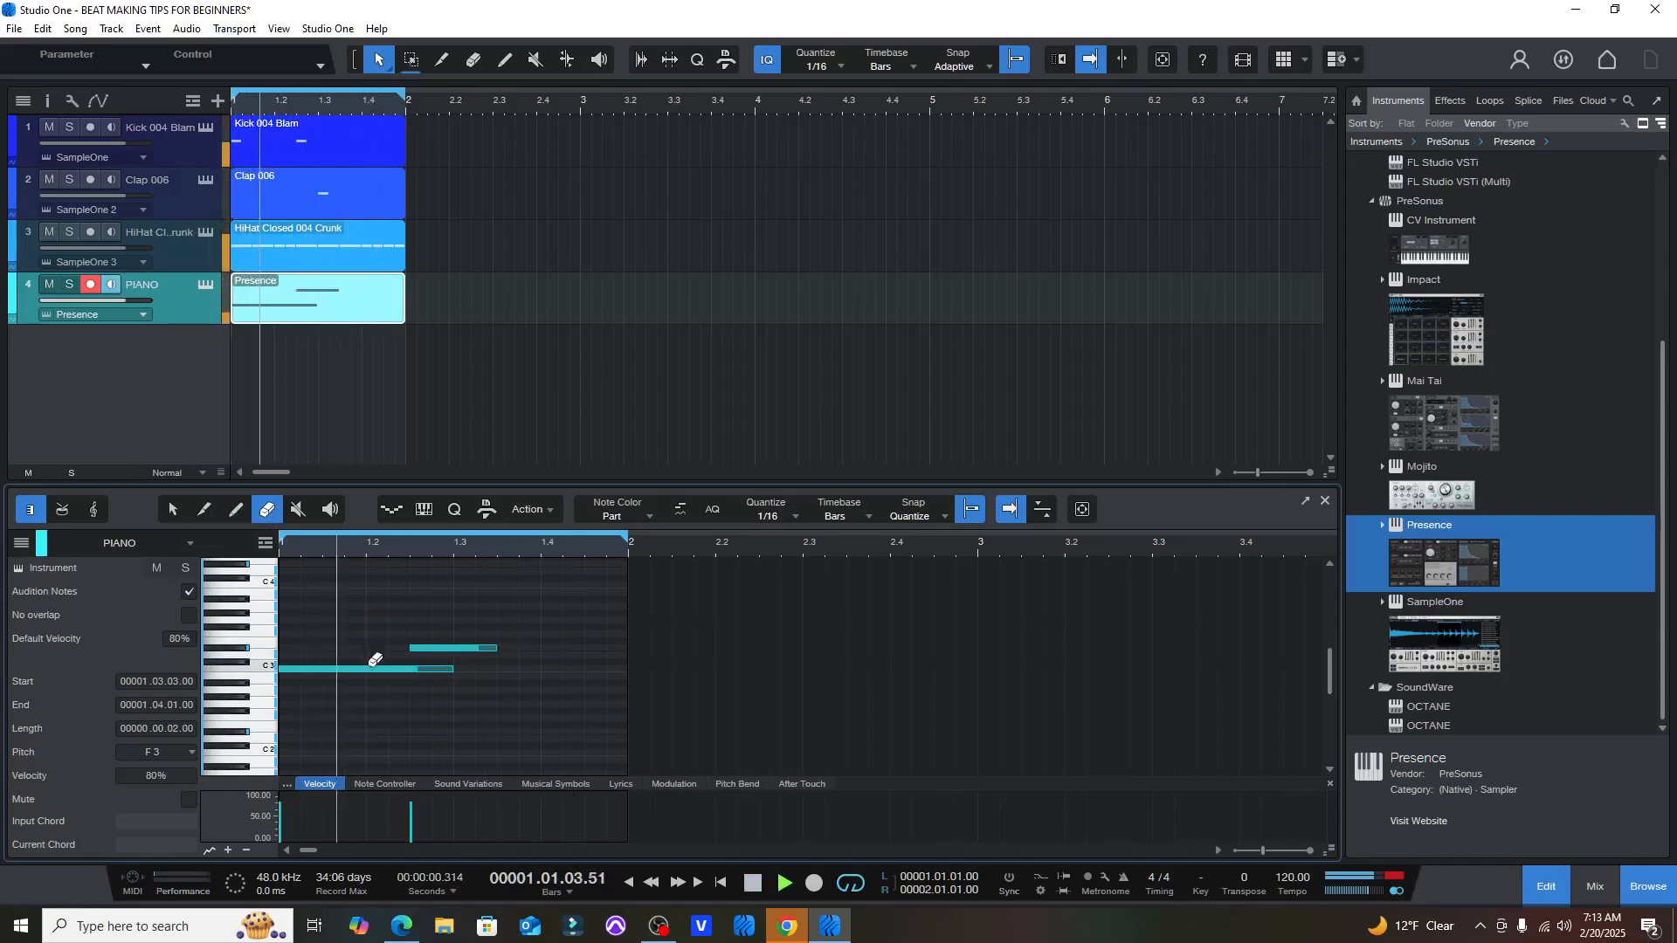
pyautogui.press('space')
pyautogui.scroll(2, 280, 625)
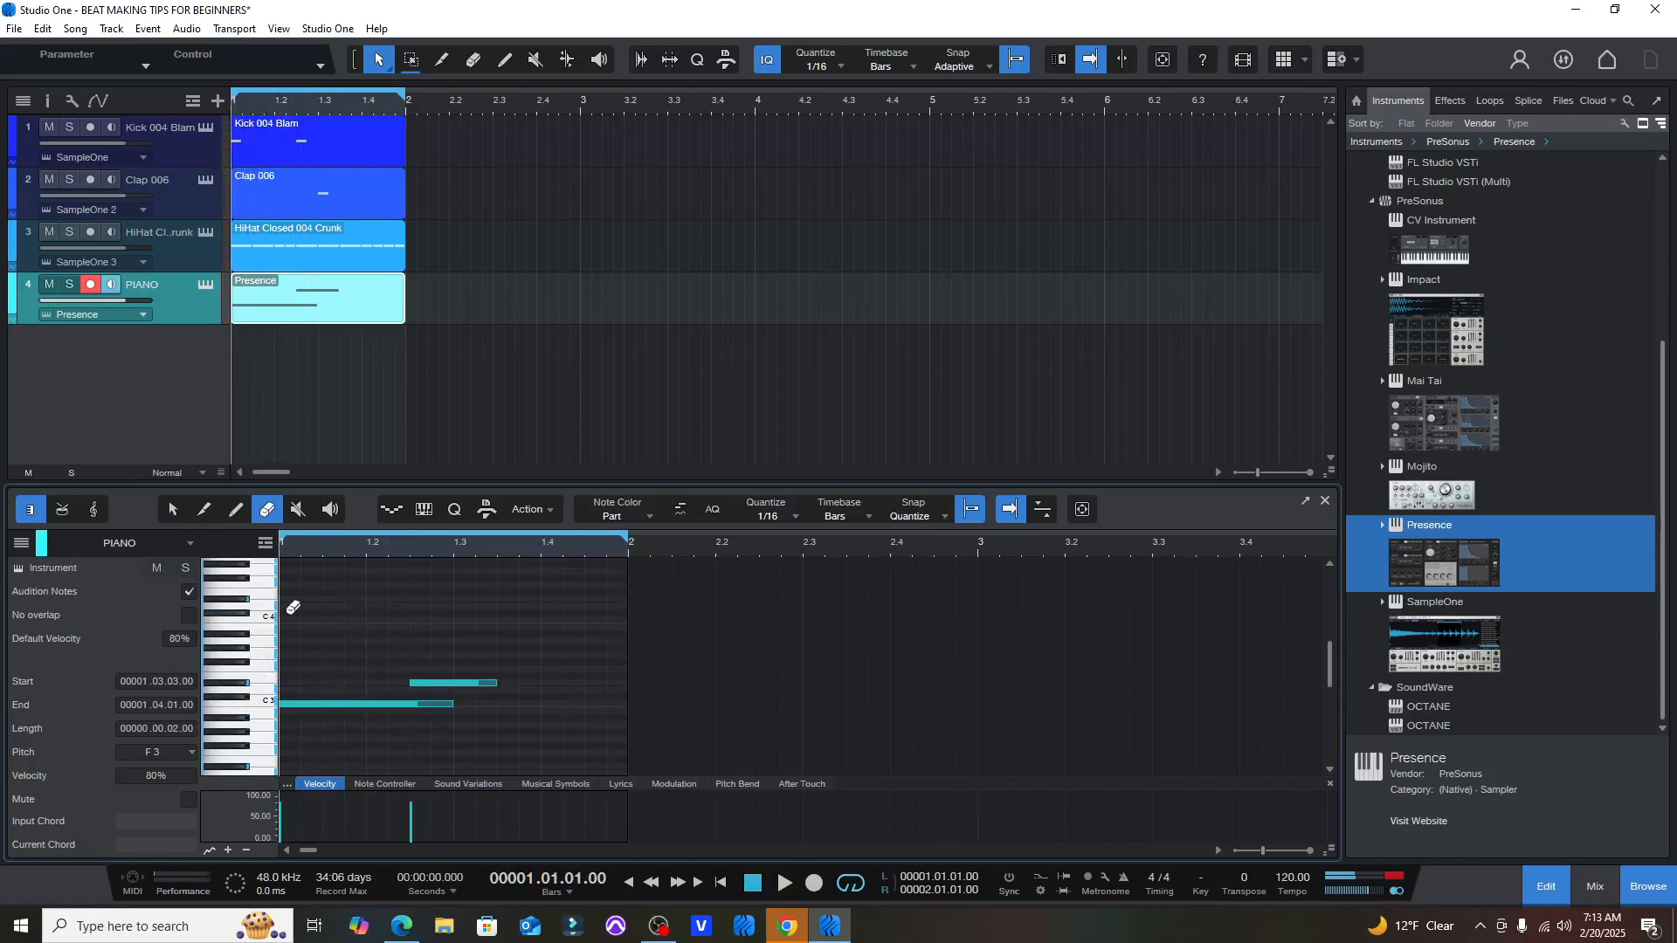
pyautogui.click(235, 510)
pyautogui.click(330, 620)
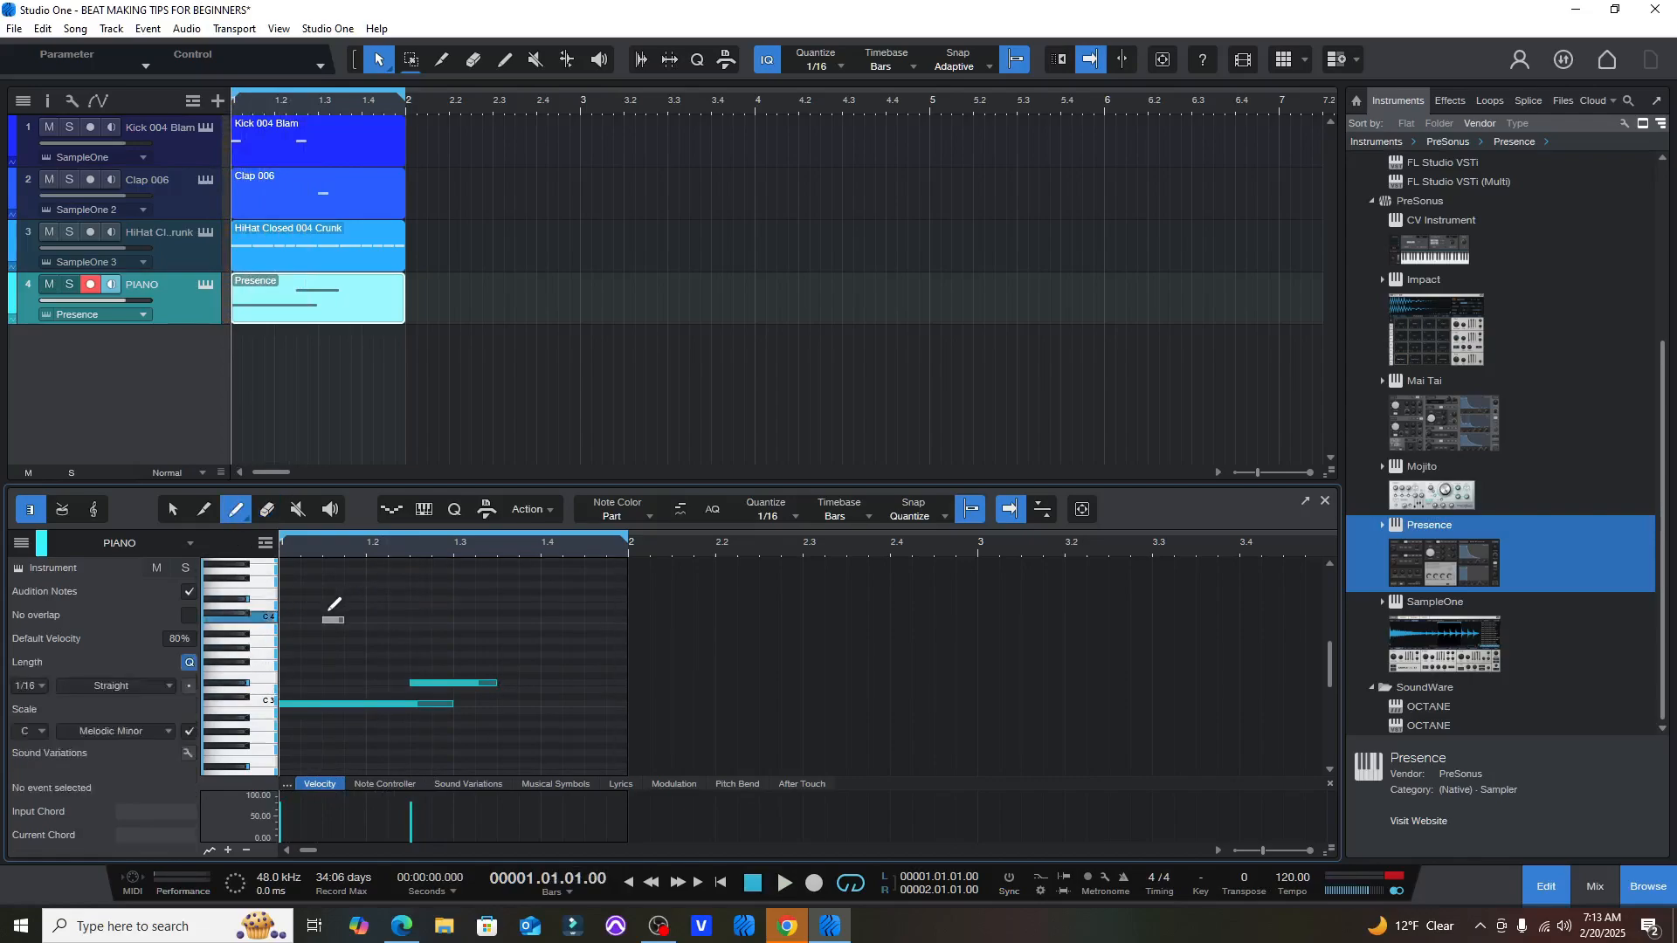
pyautogui.press('space')
pyautogui.click(371, 642)
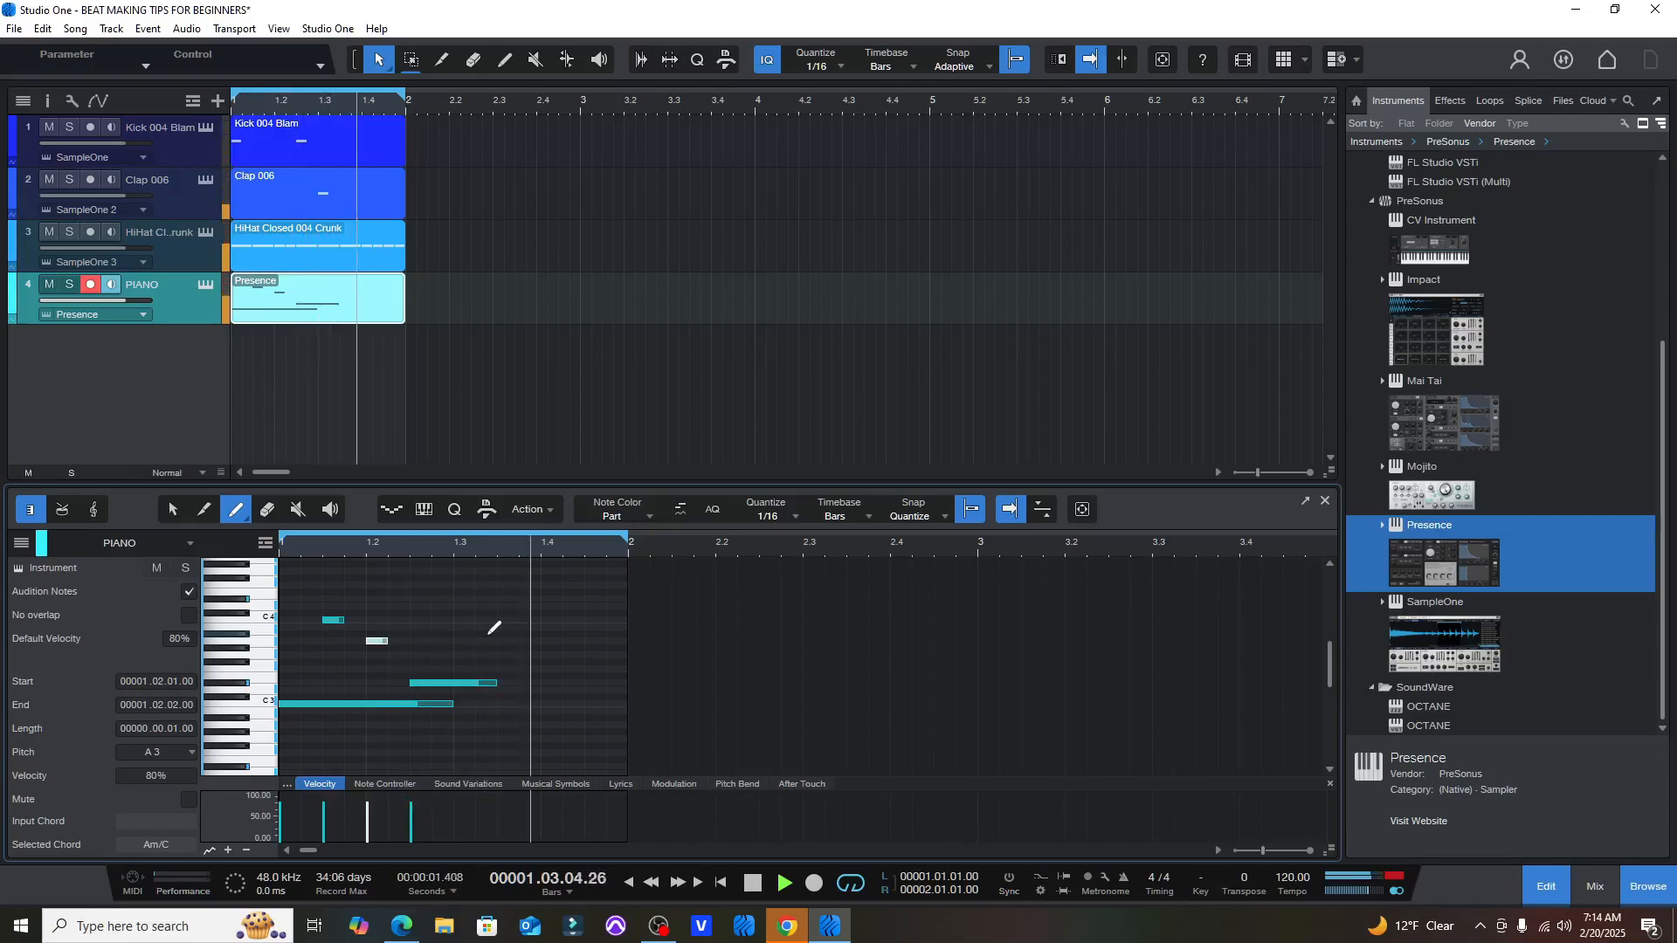
# - Draw a one-bar C1 bass note at 1.1.1 in the piano event and stop playback
pyautogui.scroll(-1, 400, 680)
pyautogui.scroll(-6, 402, 681)
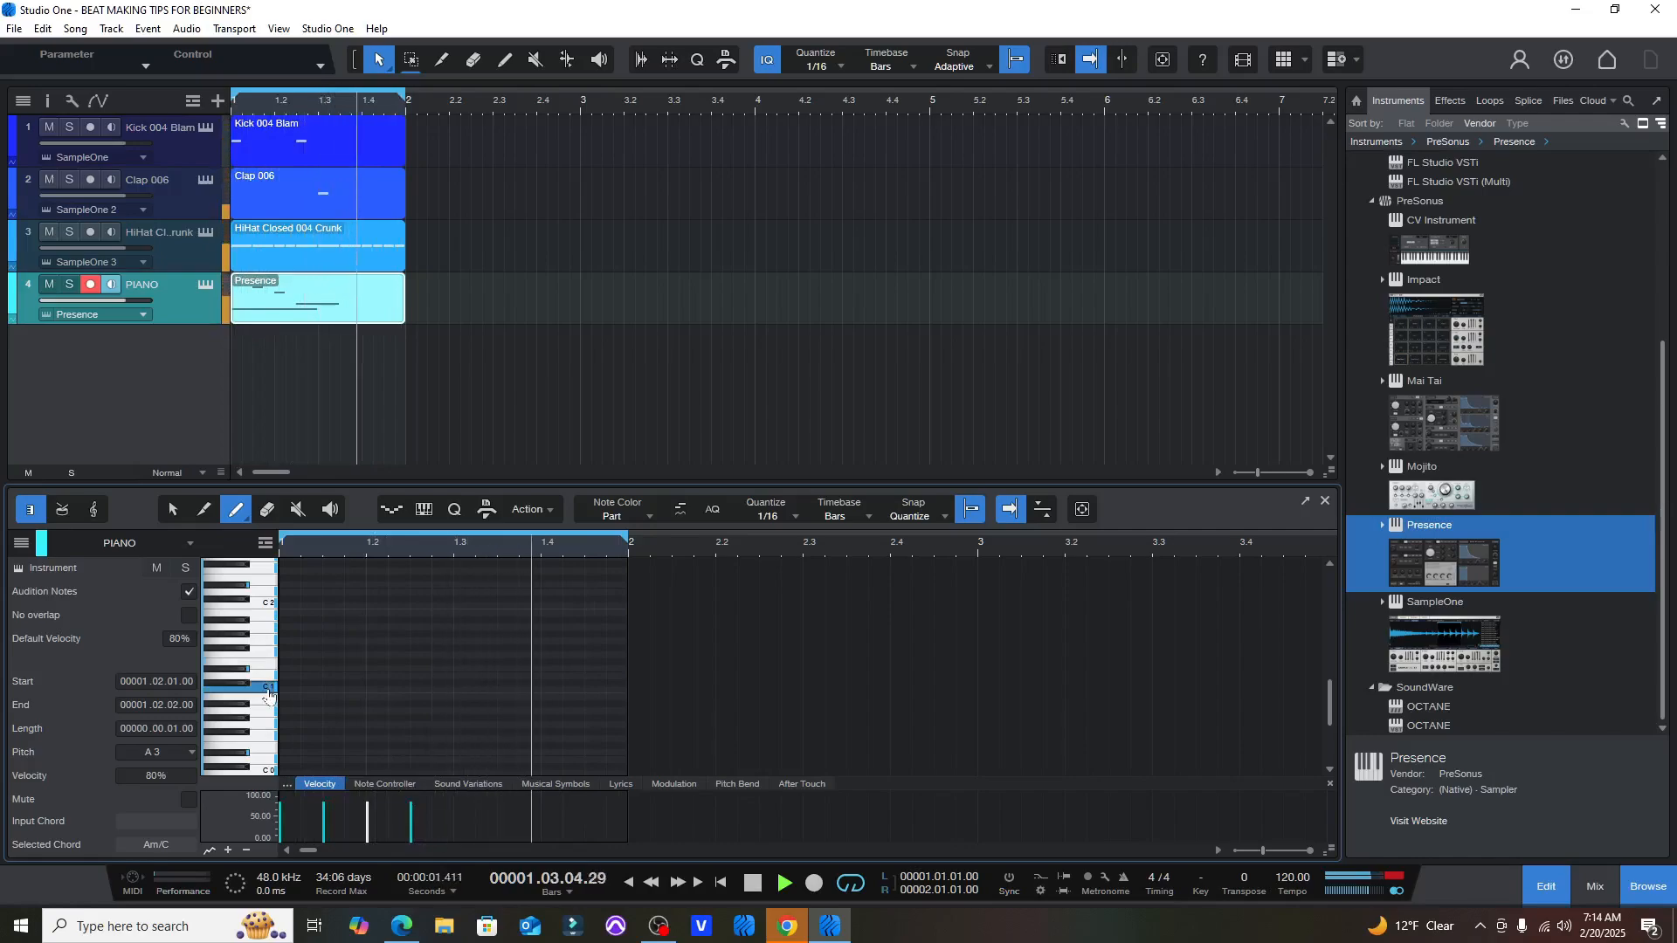
pyautogui.moveTo(284, 690)
pyautogui.mouseDown()
pyautogui.moveTo(629, 696)
pyautogui.moveTo(601, 694)
pyautogui.mouseUp()
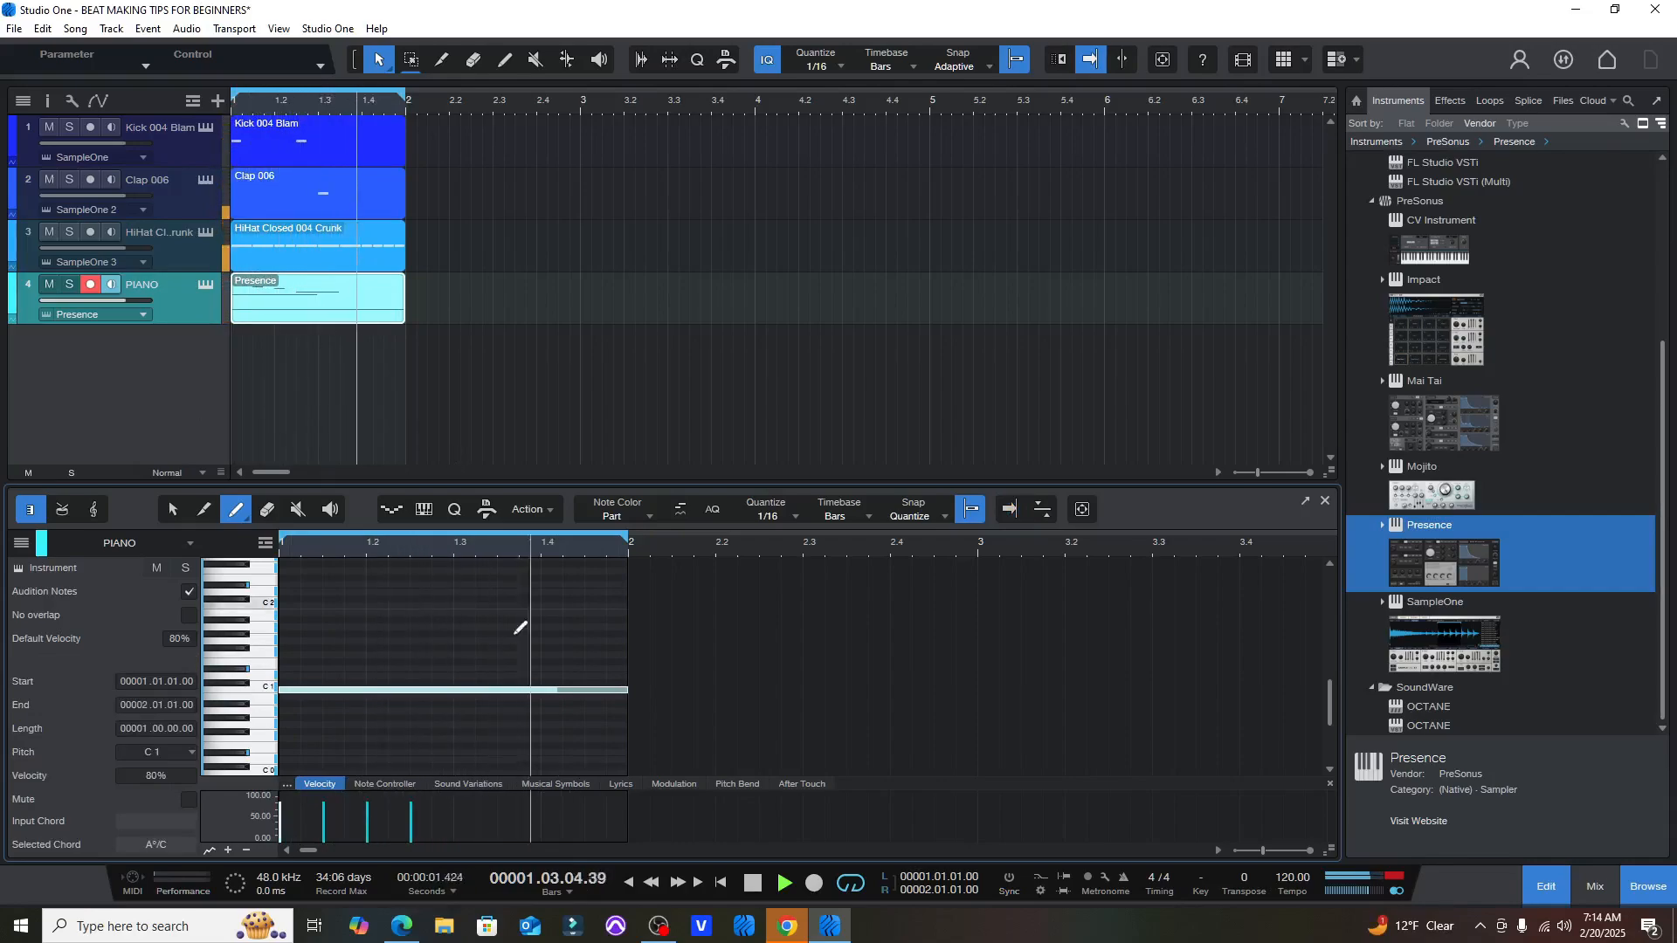
pyautogui.scroll(5, 541, 662)
pyautogui.scroll(5, 543, 664)
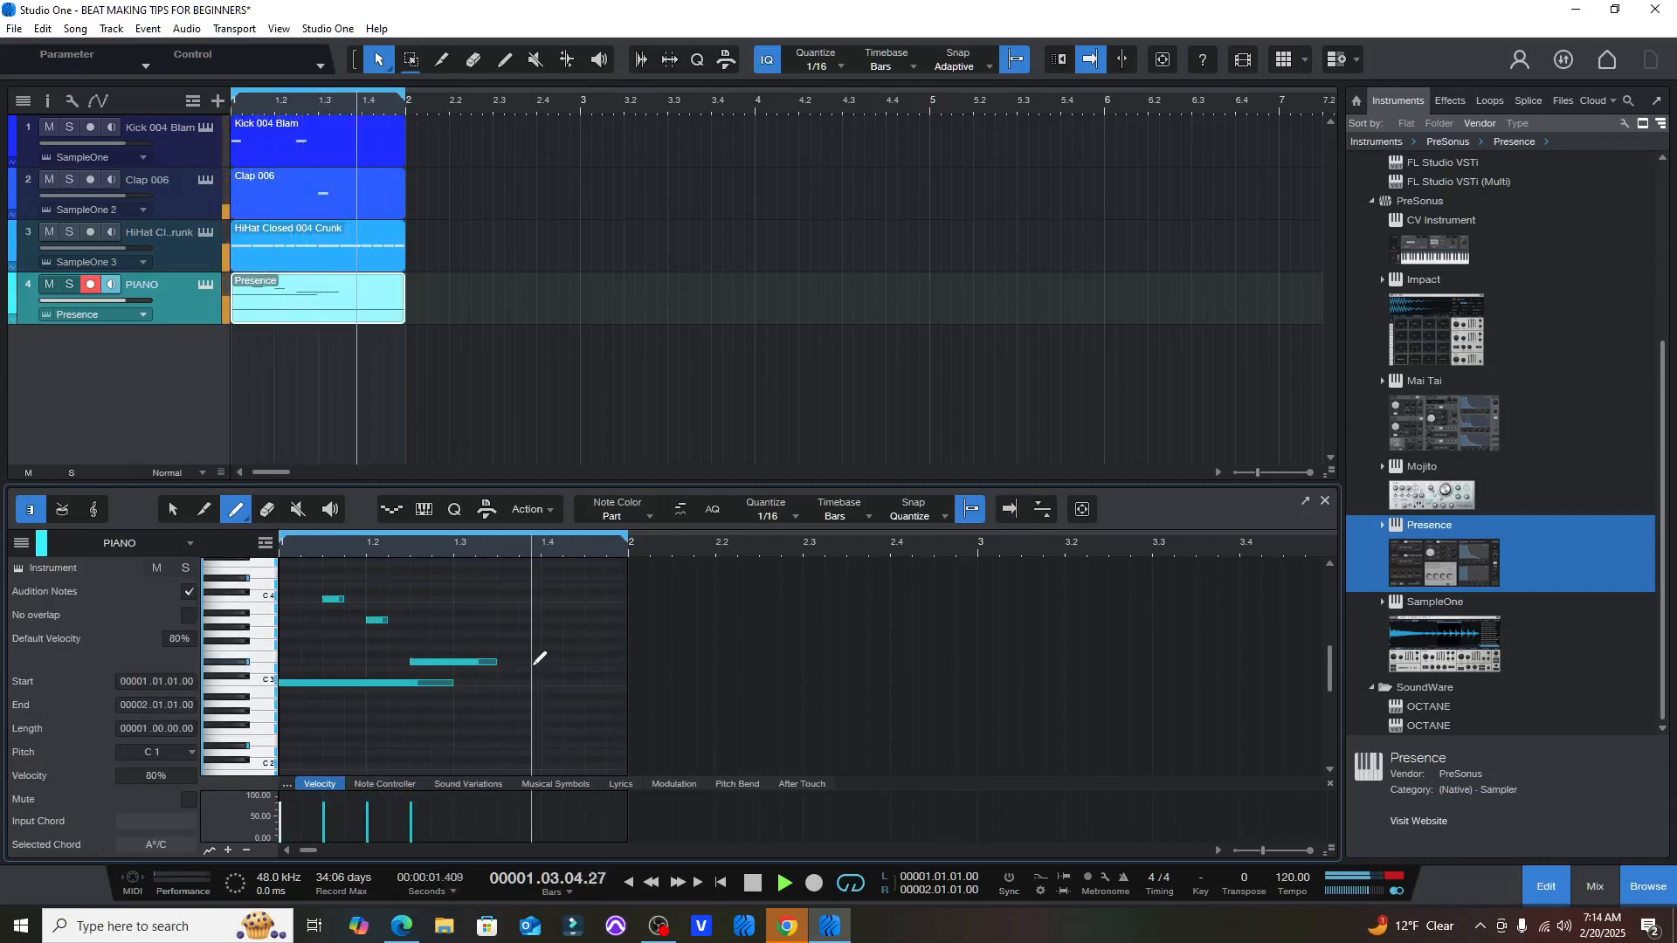
pyautogui.press('space')
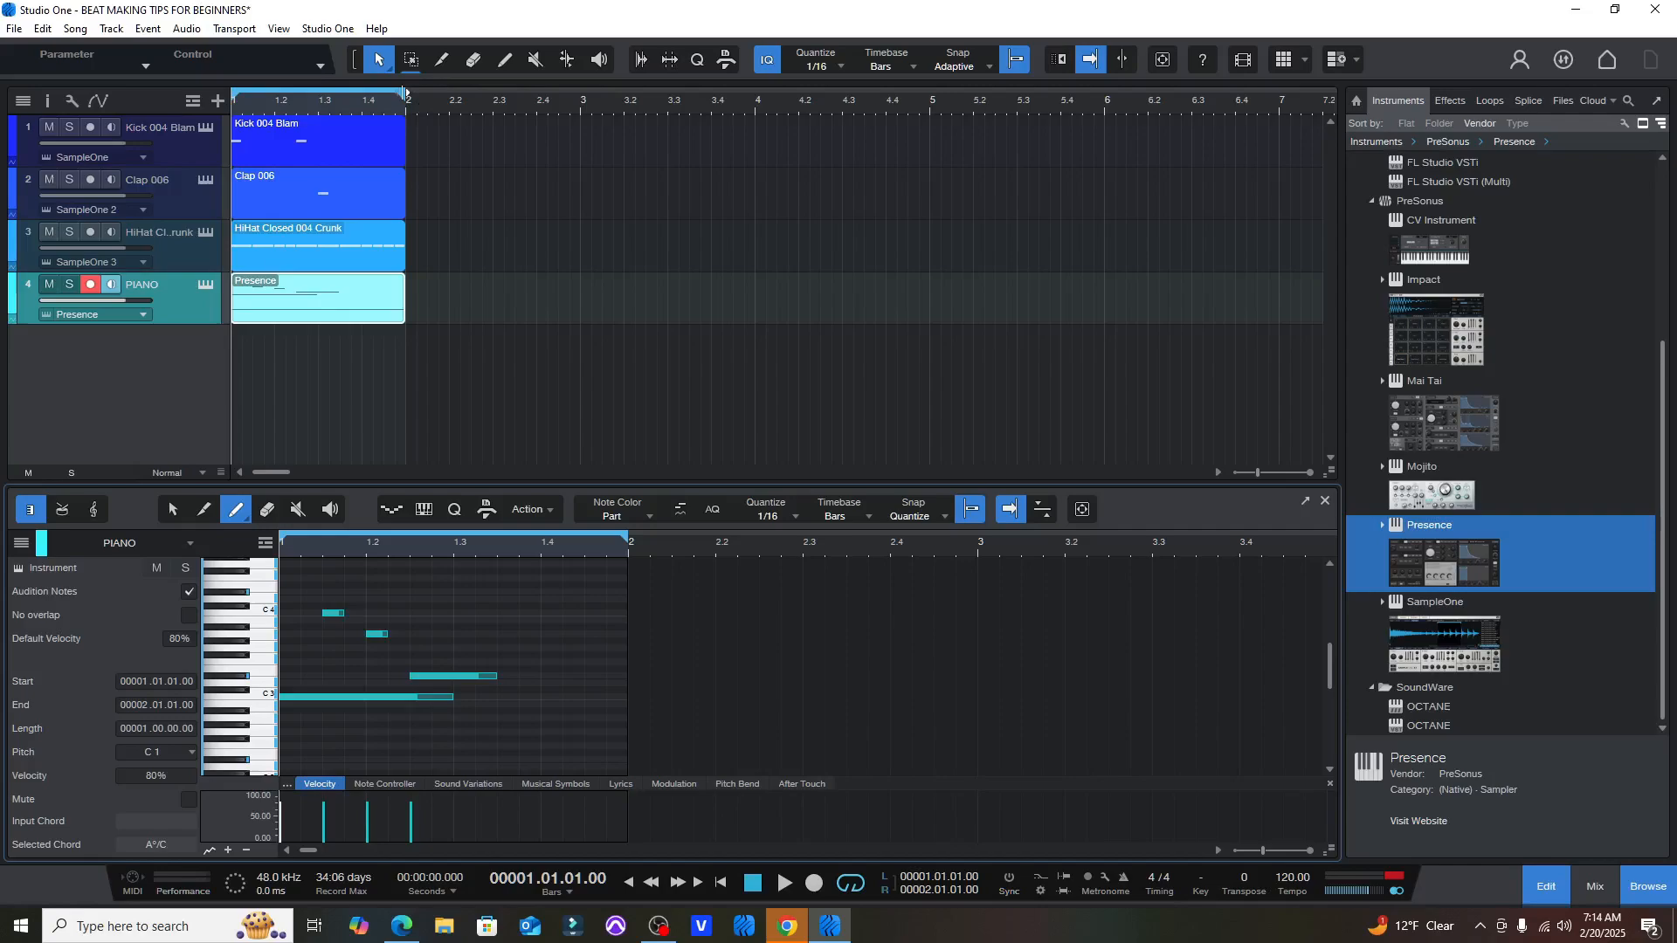
# - Extend the loop range to the start of bar 3 and duplicate the kick, clap and hi-hat events into bar 2
pyautogui.moveTo(405, 92); pyautogui.dragTo(581, 92)
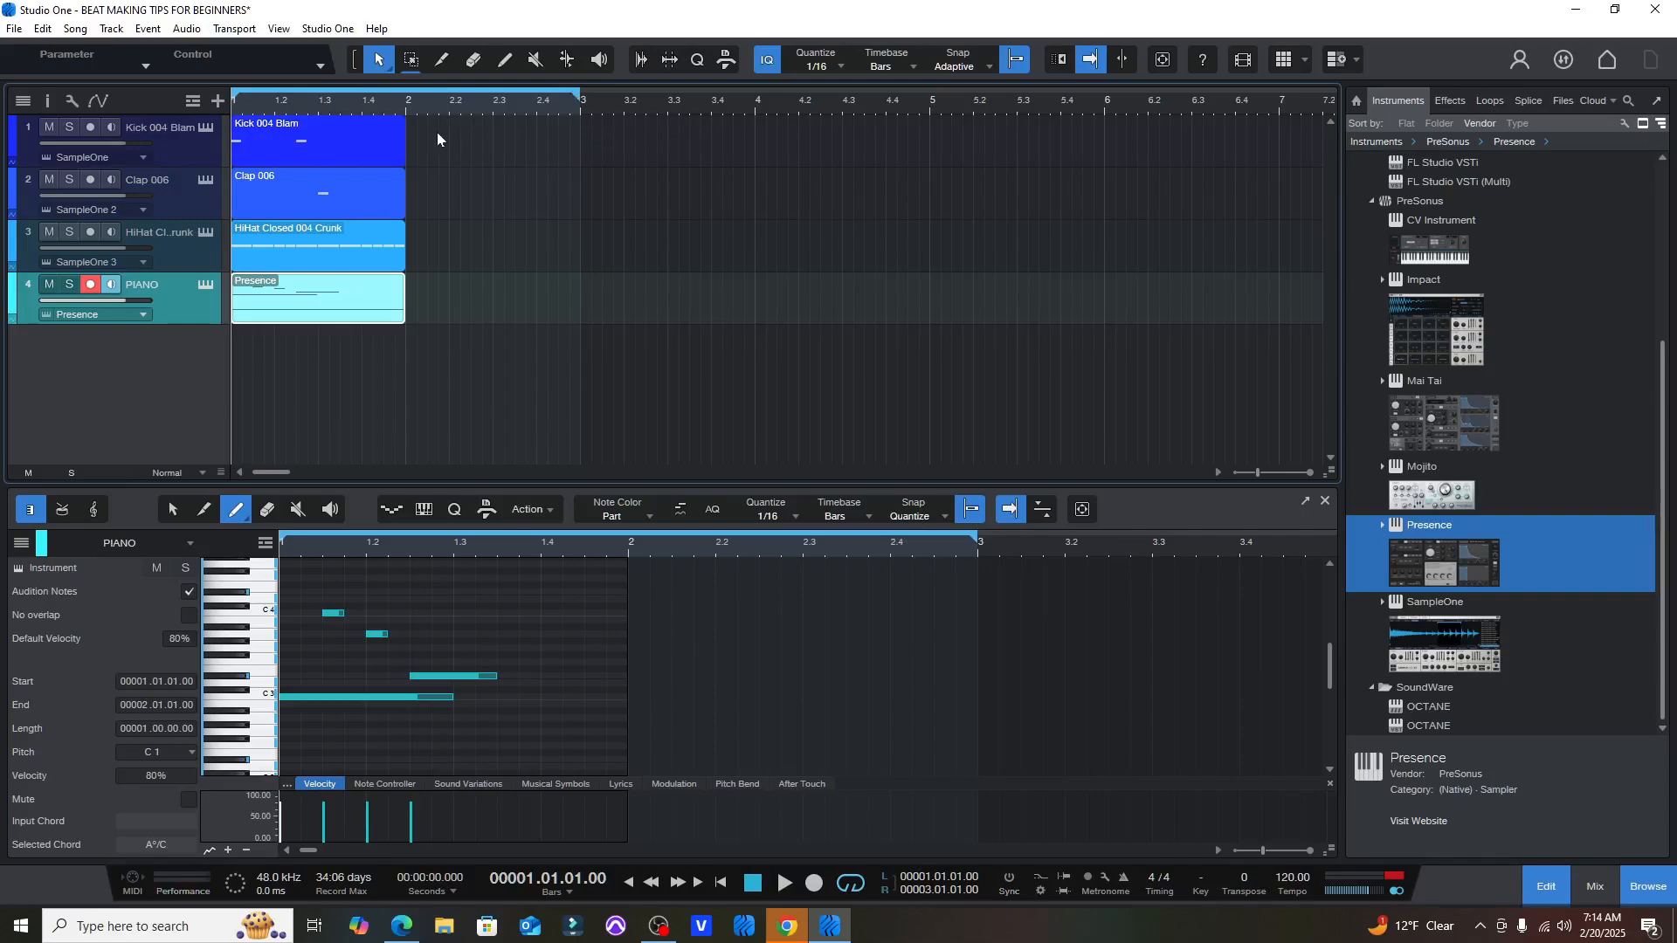
pyautogui.moveTo(437, 133); pyautogui.dragTo(262, 239)
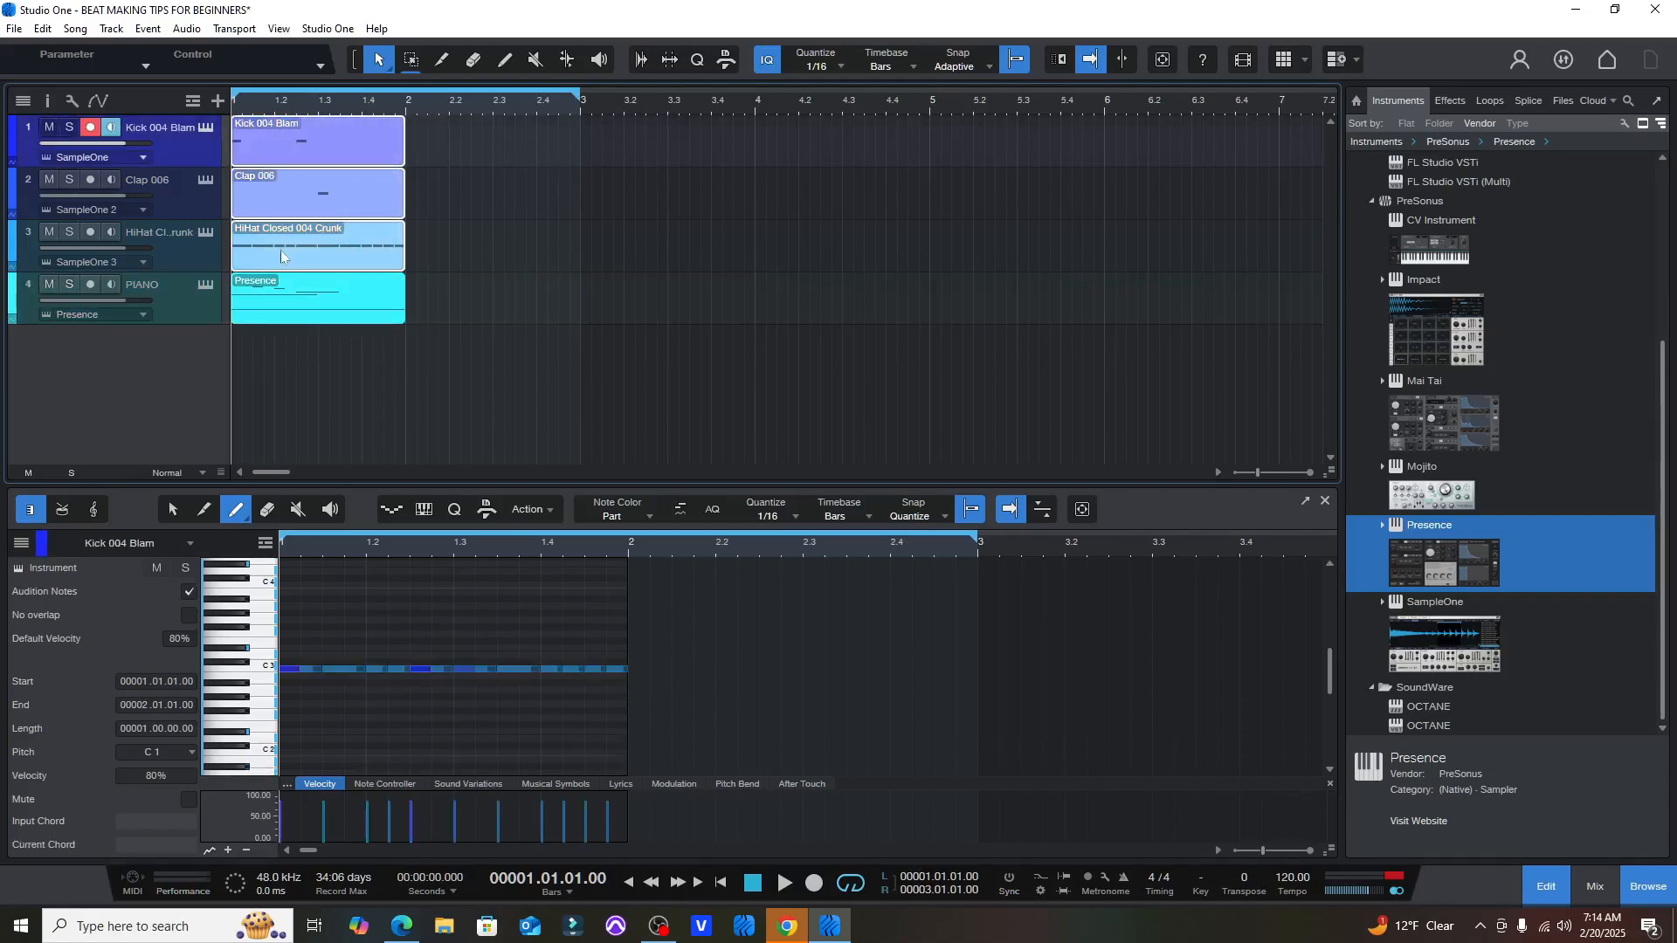
pyautogui.moveTo(407, 251)
pyautogui.mouseDown()
pyautogui.moveTo(441, 254)
pyautogui.moveTo(399, 254)
pyautogui.mouseUp()
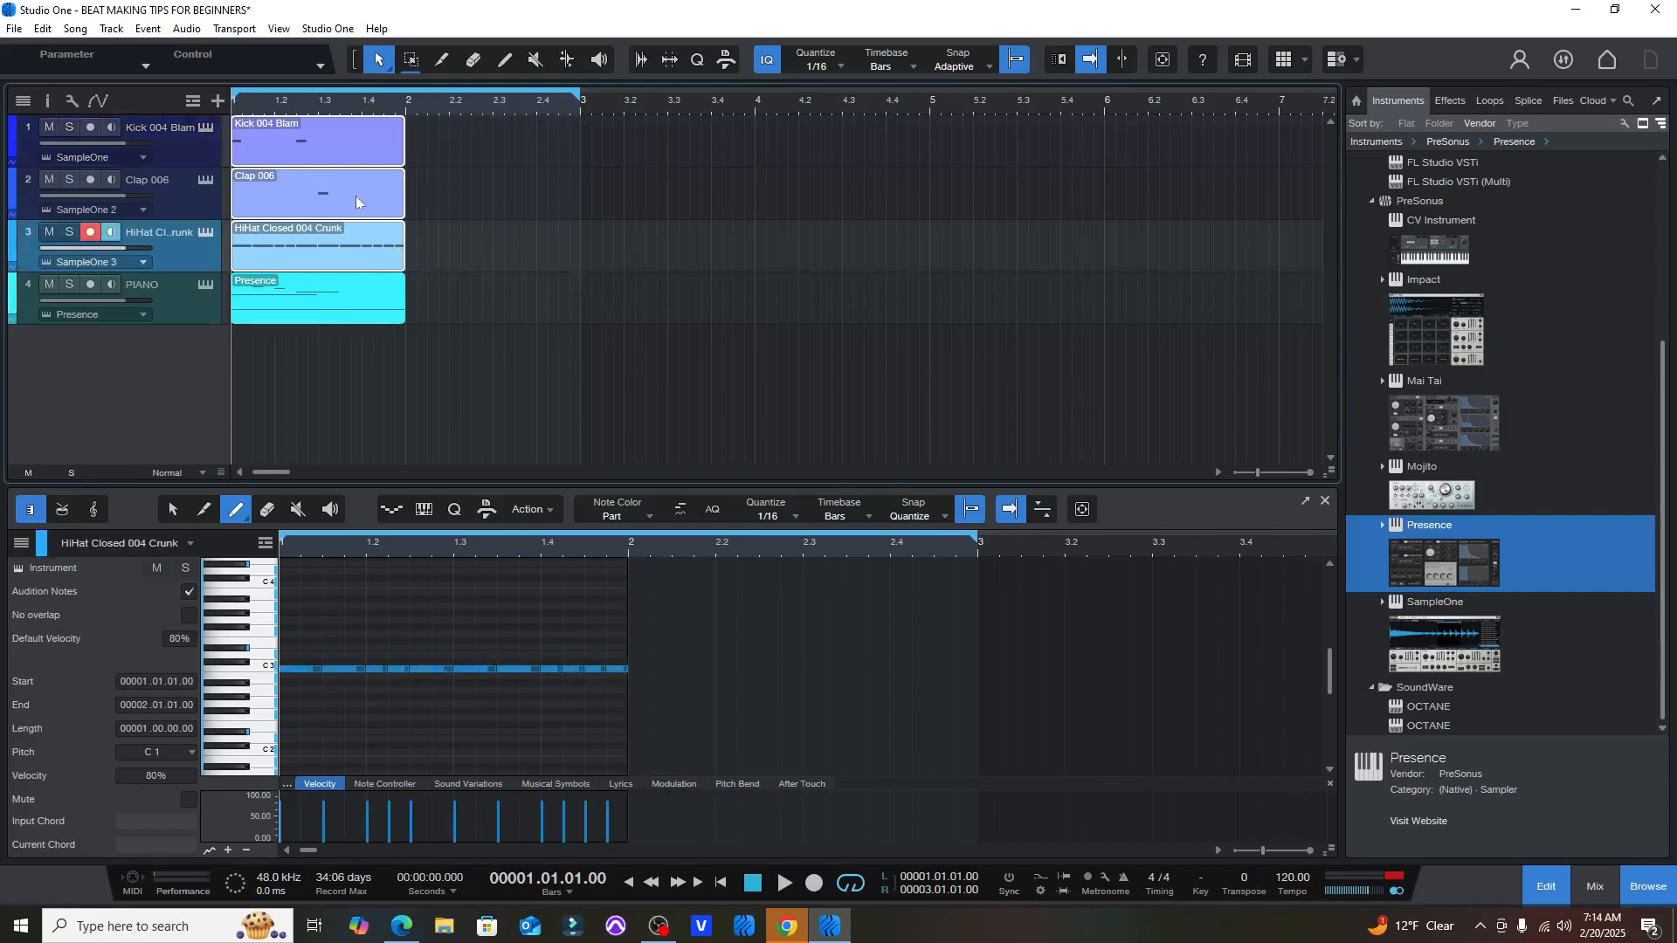
pyautogui.press('d')
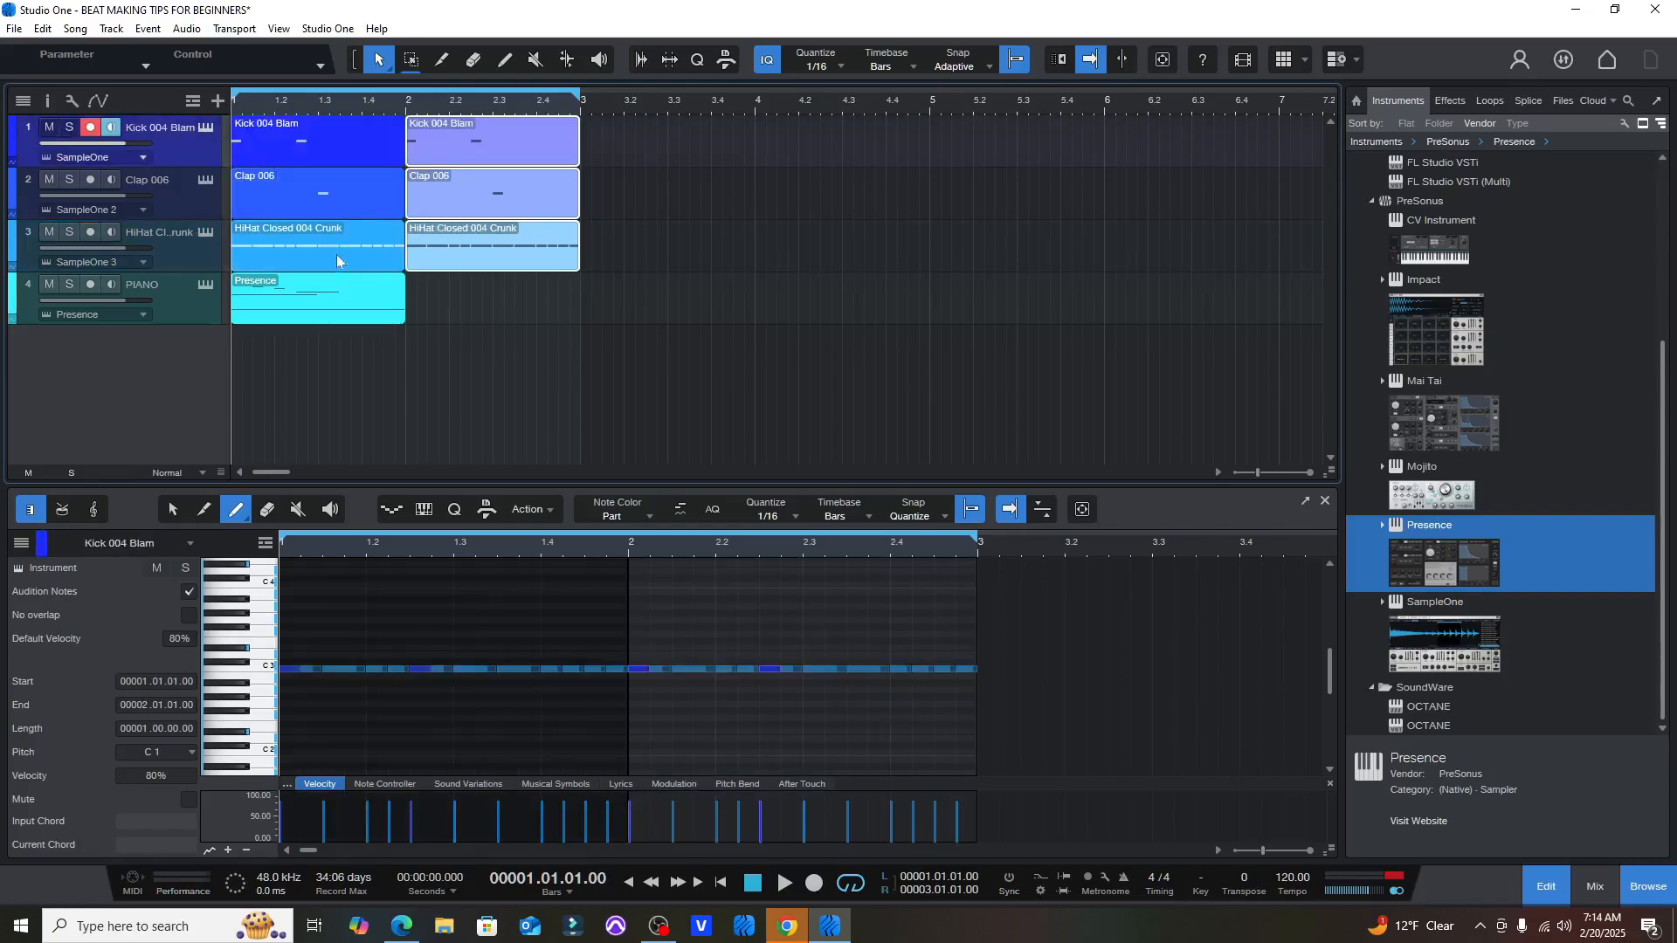
# - Lengthen the piano event to the end of bar 2 and audition the loop
pyautogui.click(393, 302)
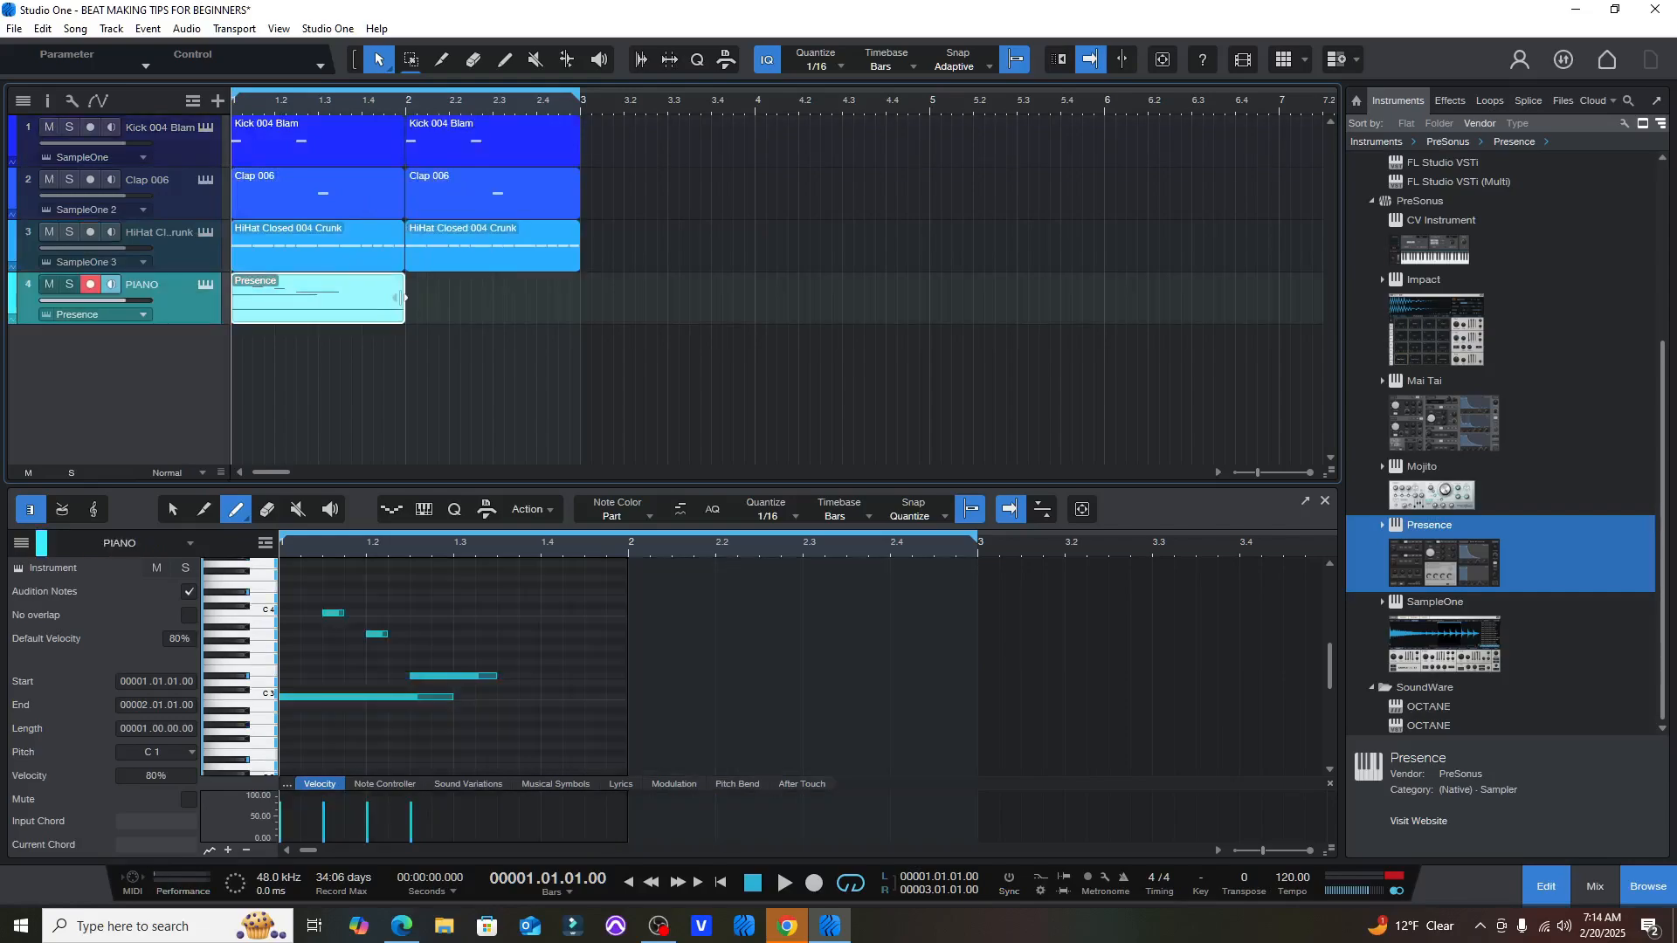
pyautogui.moveTo(404, 298); pyautogui.dragTo(577, 306)
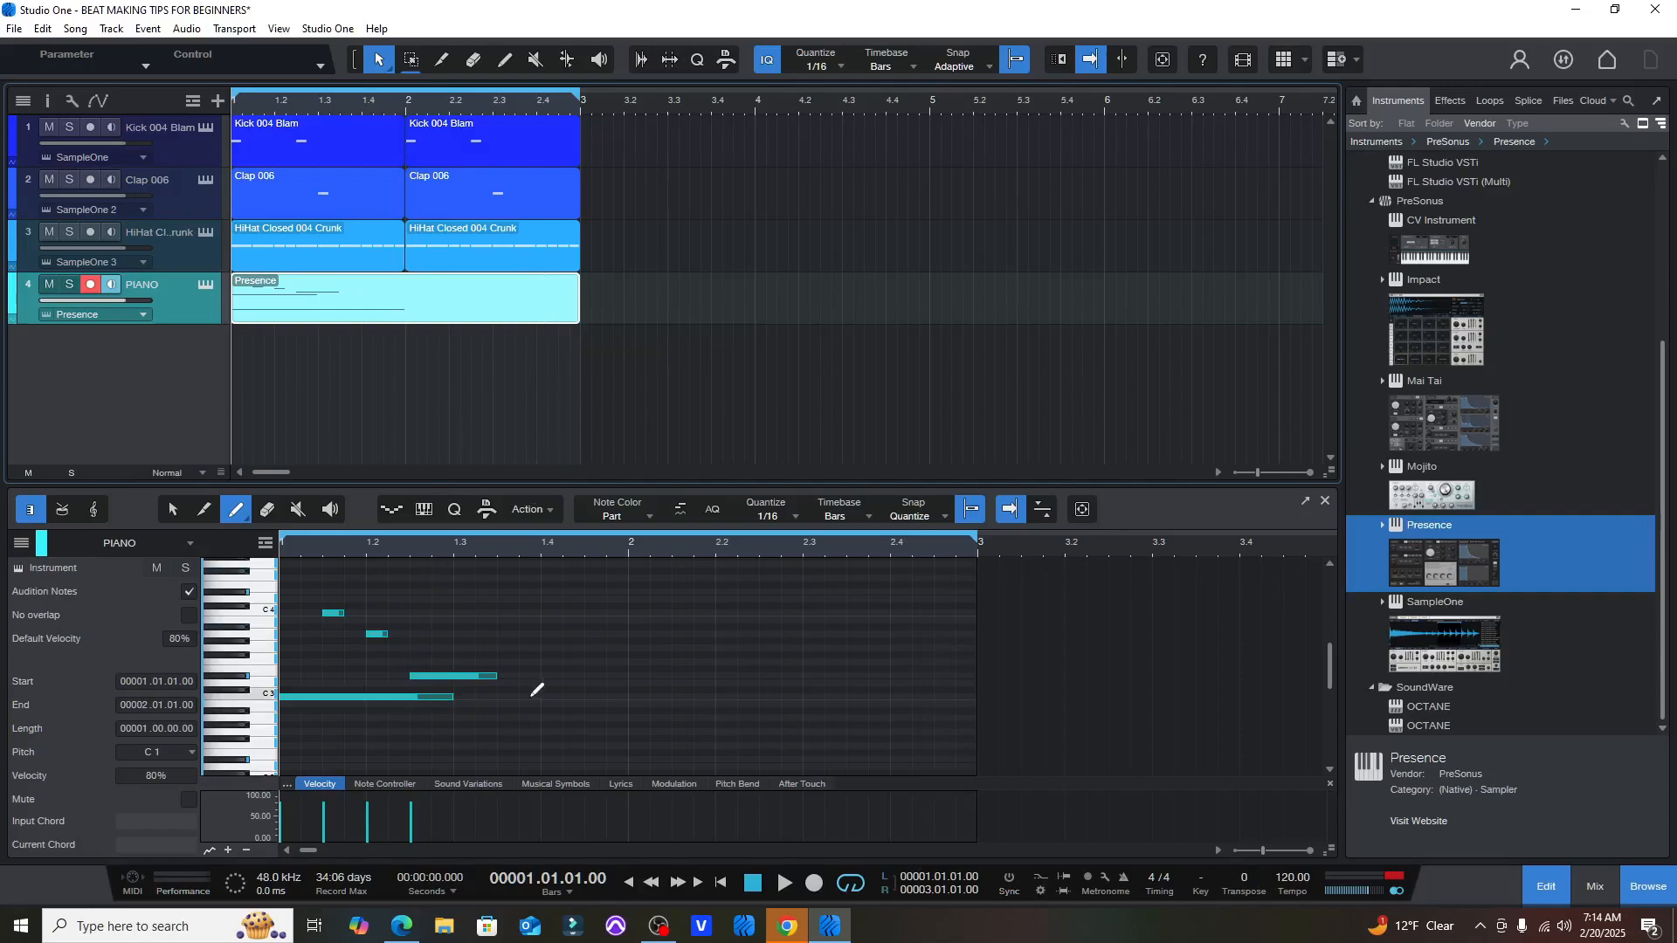
pyautogui.press('space')
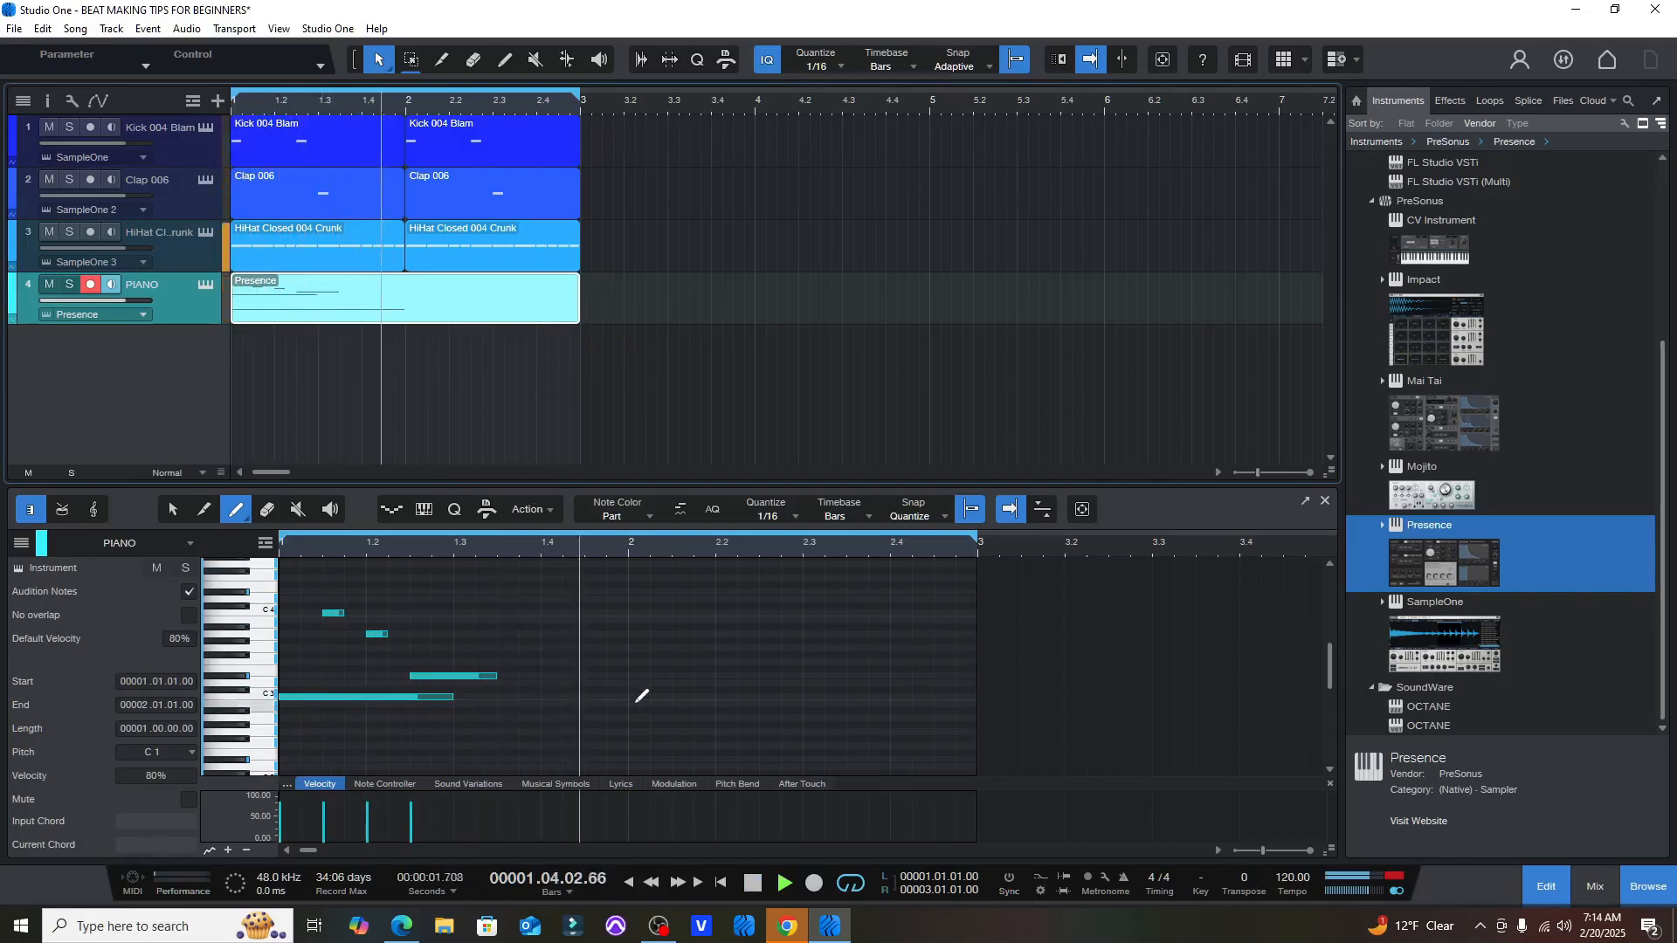
pyautogui.press('space')
# - Draw a two-beat A2 note at 2.1.1, lower it two octaves to A0, and play the loop
pyautogui.moveTo(632, 717)
pyautogui.mouseDown()
pyautogui.moveTo(961, 716)
pyautogui.moveTo(809, 697)
pyautogui.mouseUp()
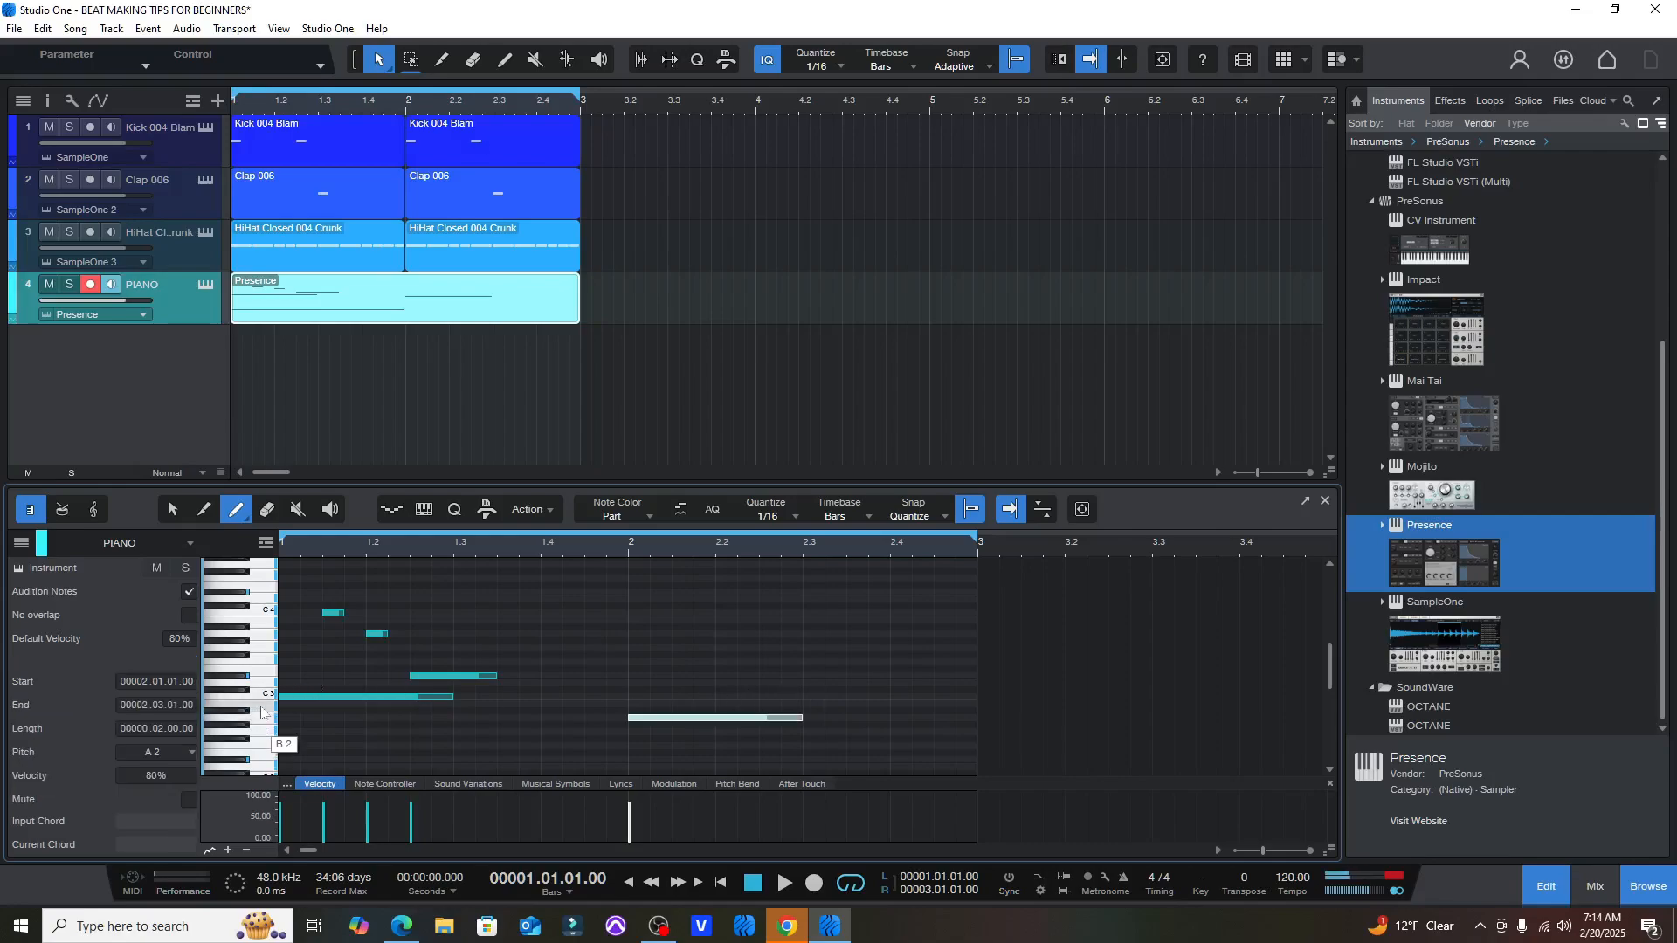
pyautogui.scroll(-4, 629, 712)
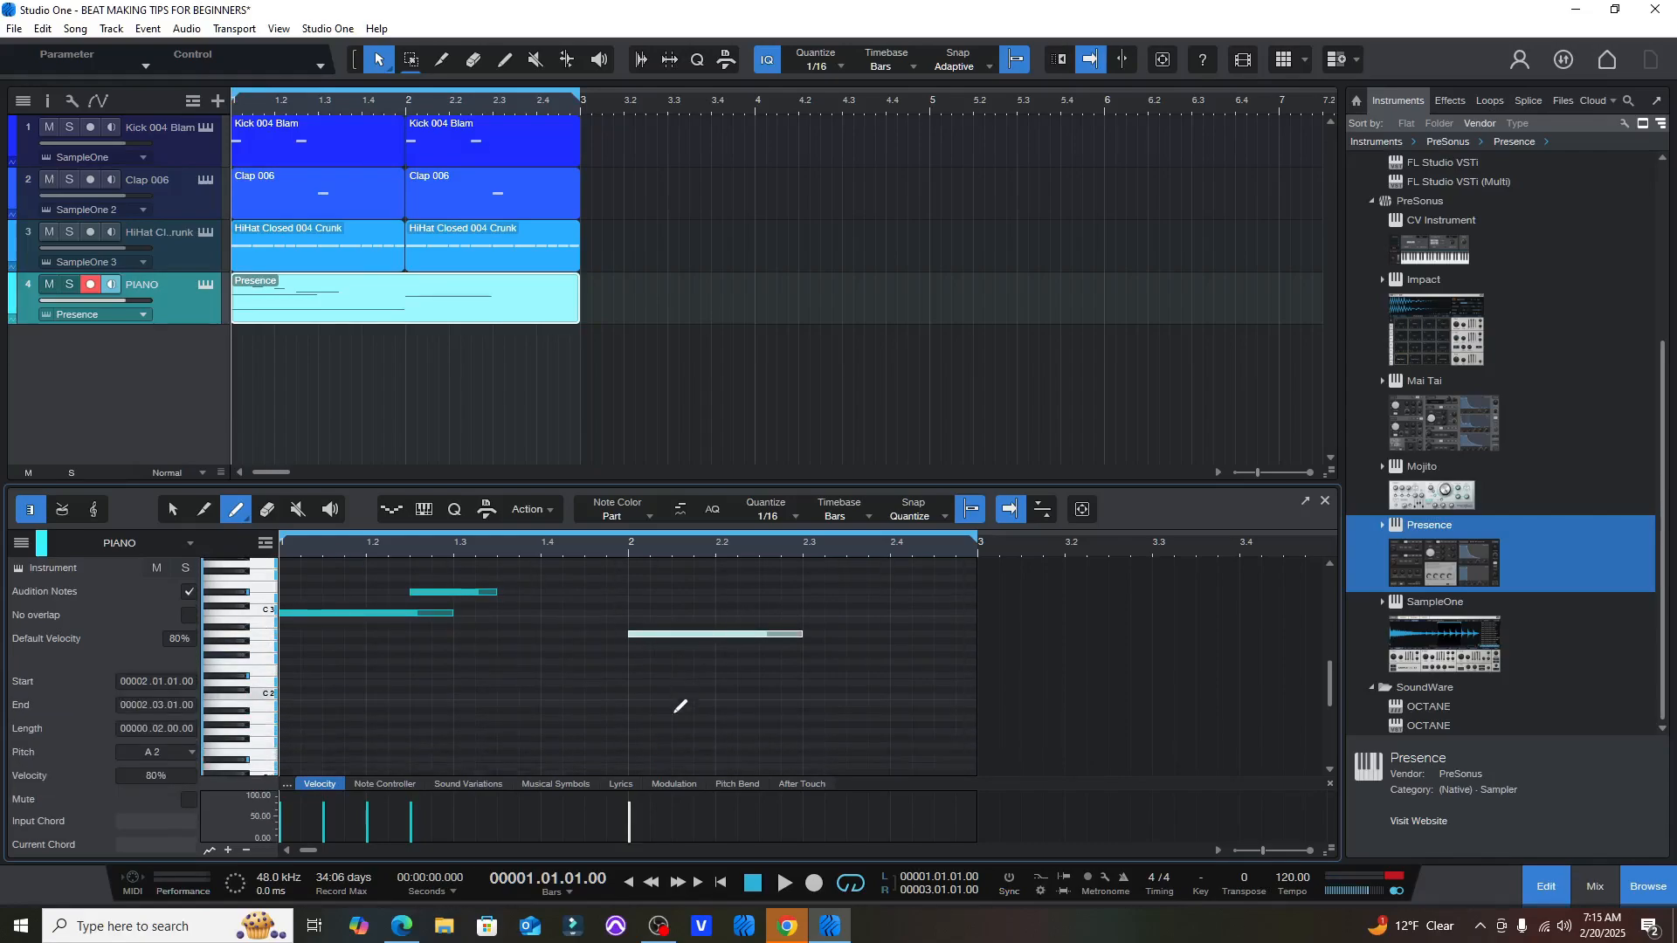
pyautogui.scroll(-3, 680, 706)
pyautogui.scroll(1, 653, 644)
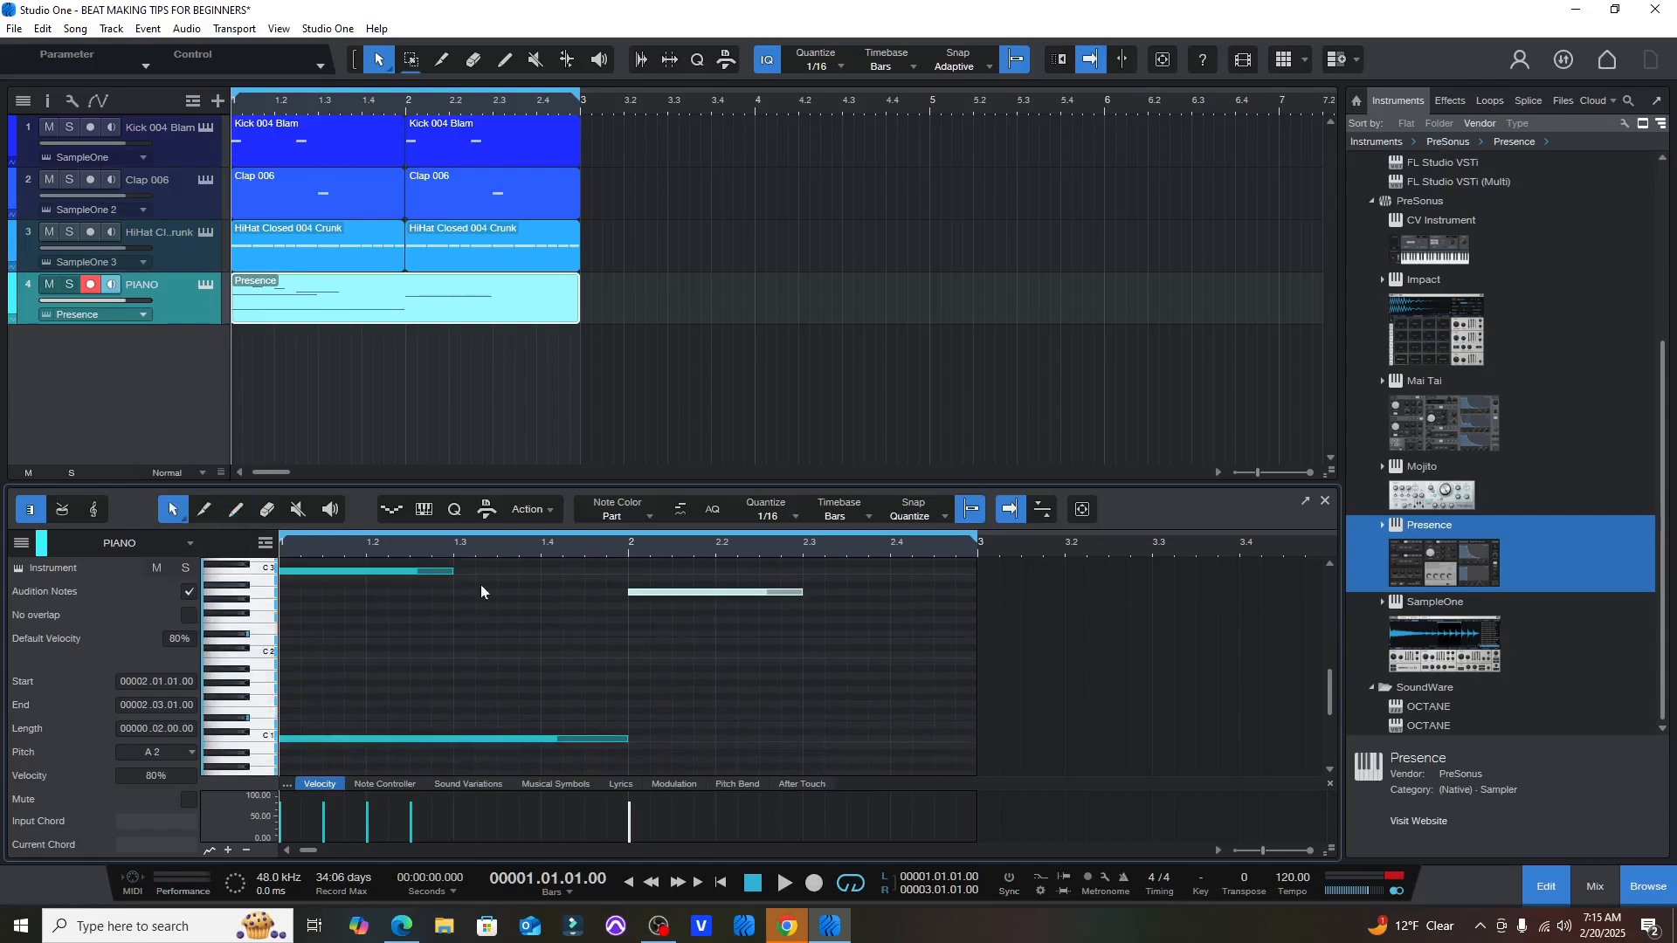
pyautogui.moveTo(681, 599); pyautogui.dragTo(684, 761)
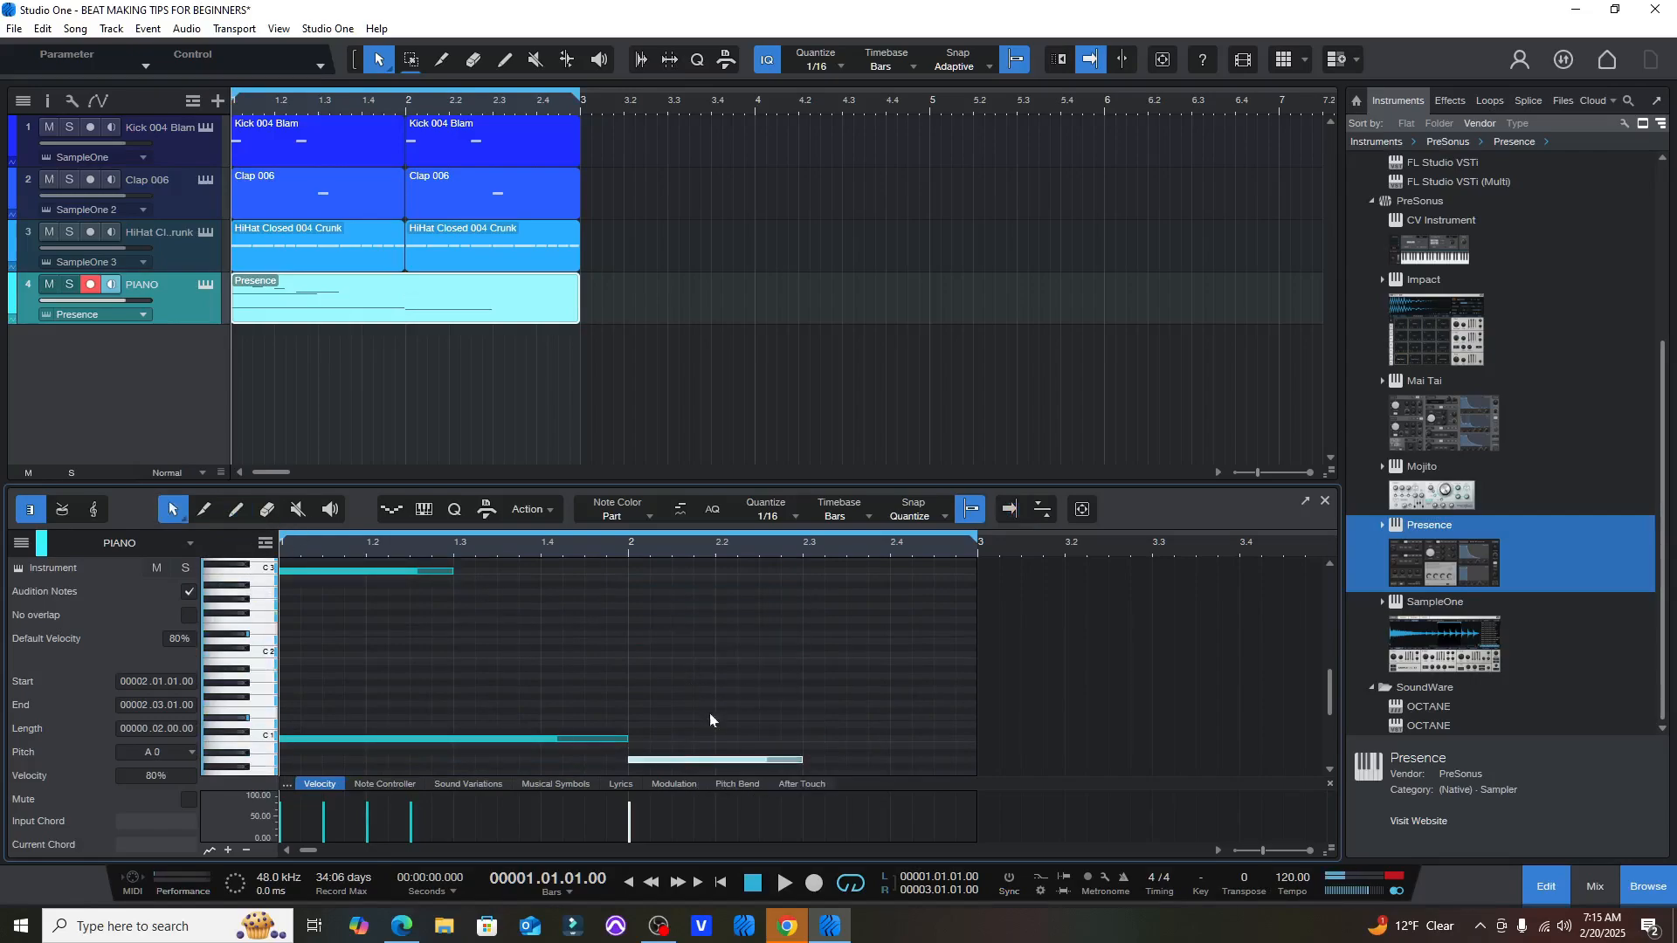
pyautogui.scroll(-1, 925, 710)
pyautogui.scroll(2, 925, 704)
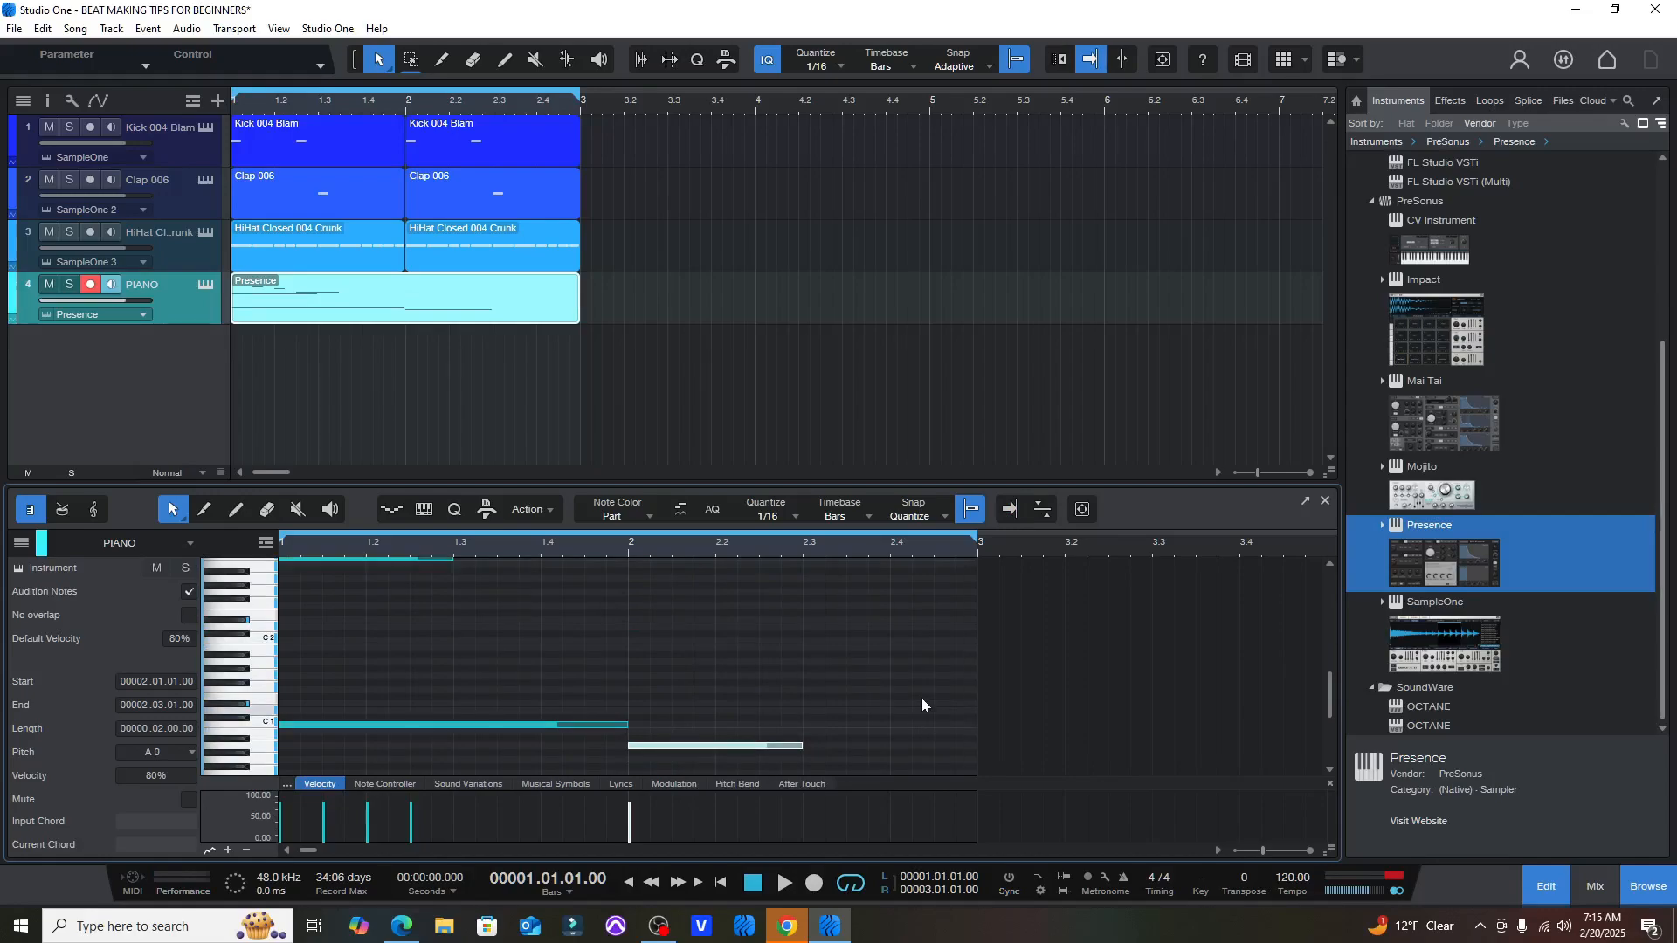
pyautogui.press('space')
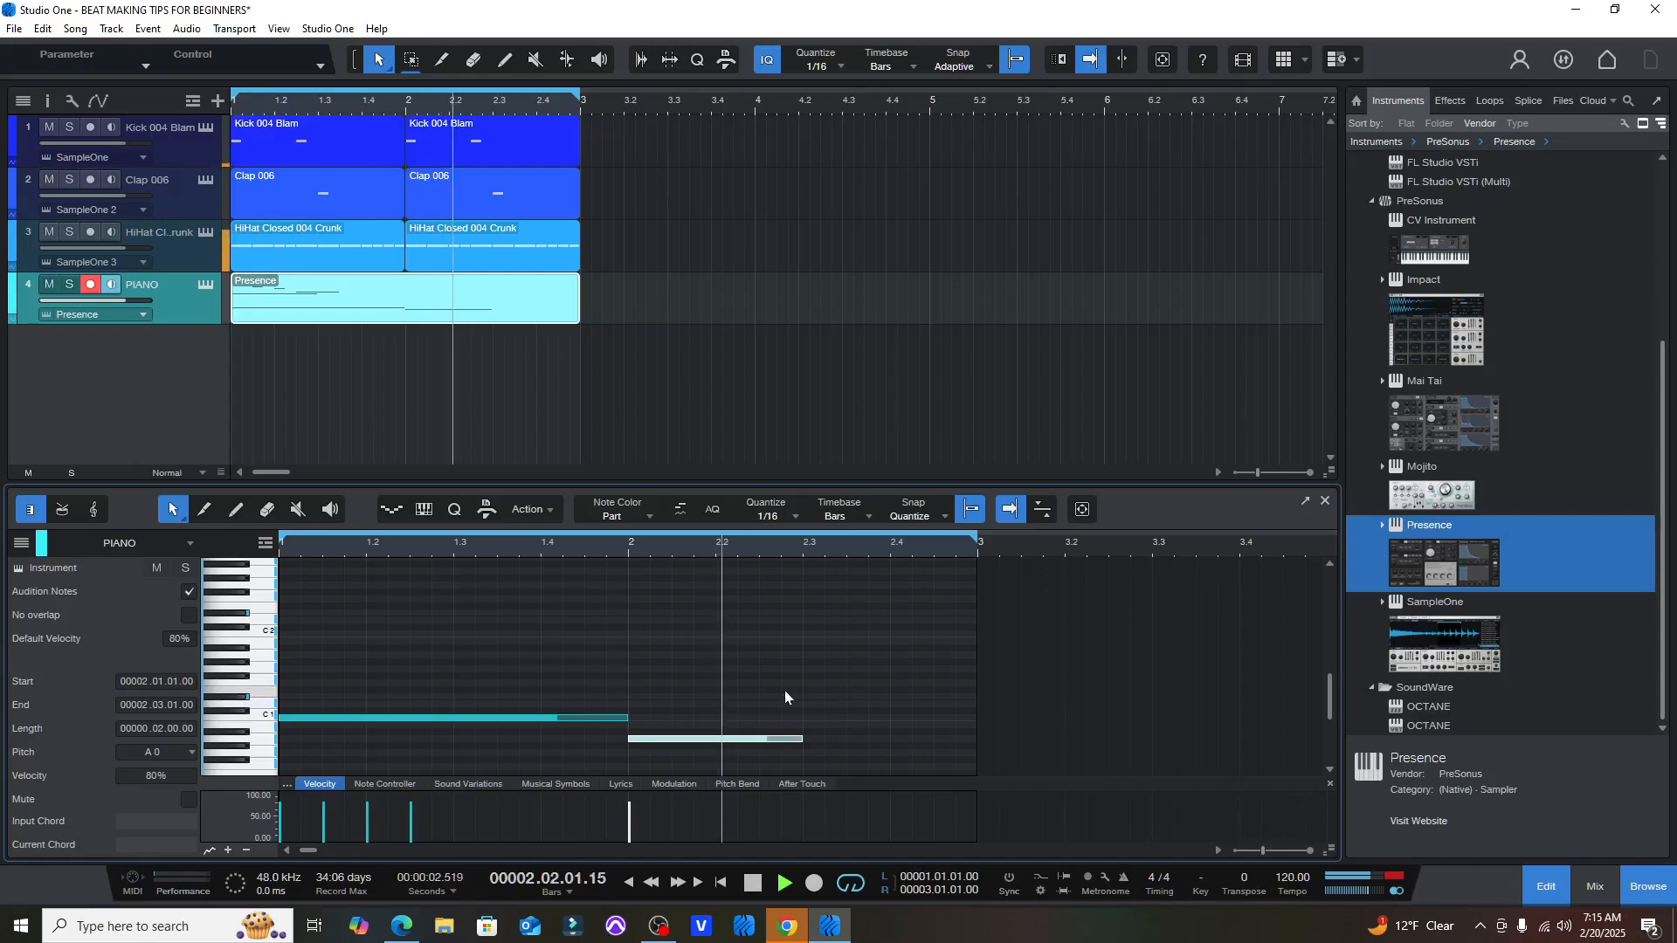
# - Move the A0 bass note to D#1 at 1.4.1 and listen to the loop
pyautogui.press('space')
pyautogui.moveTo(674, 744); pyautogui.dragTo(566, 696)
pyautogui.press('space')
pyautogui.press('space')
pyautogui.press('space')
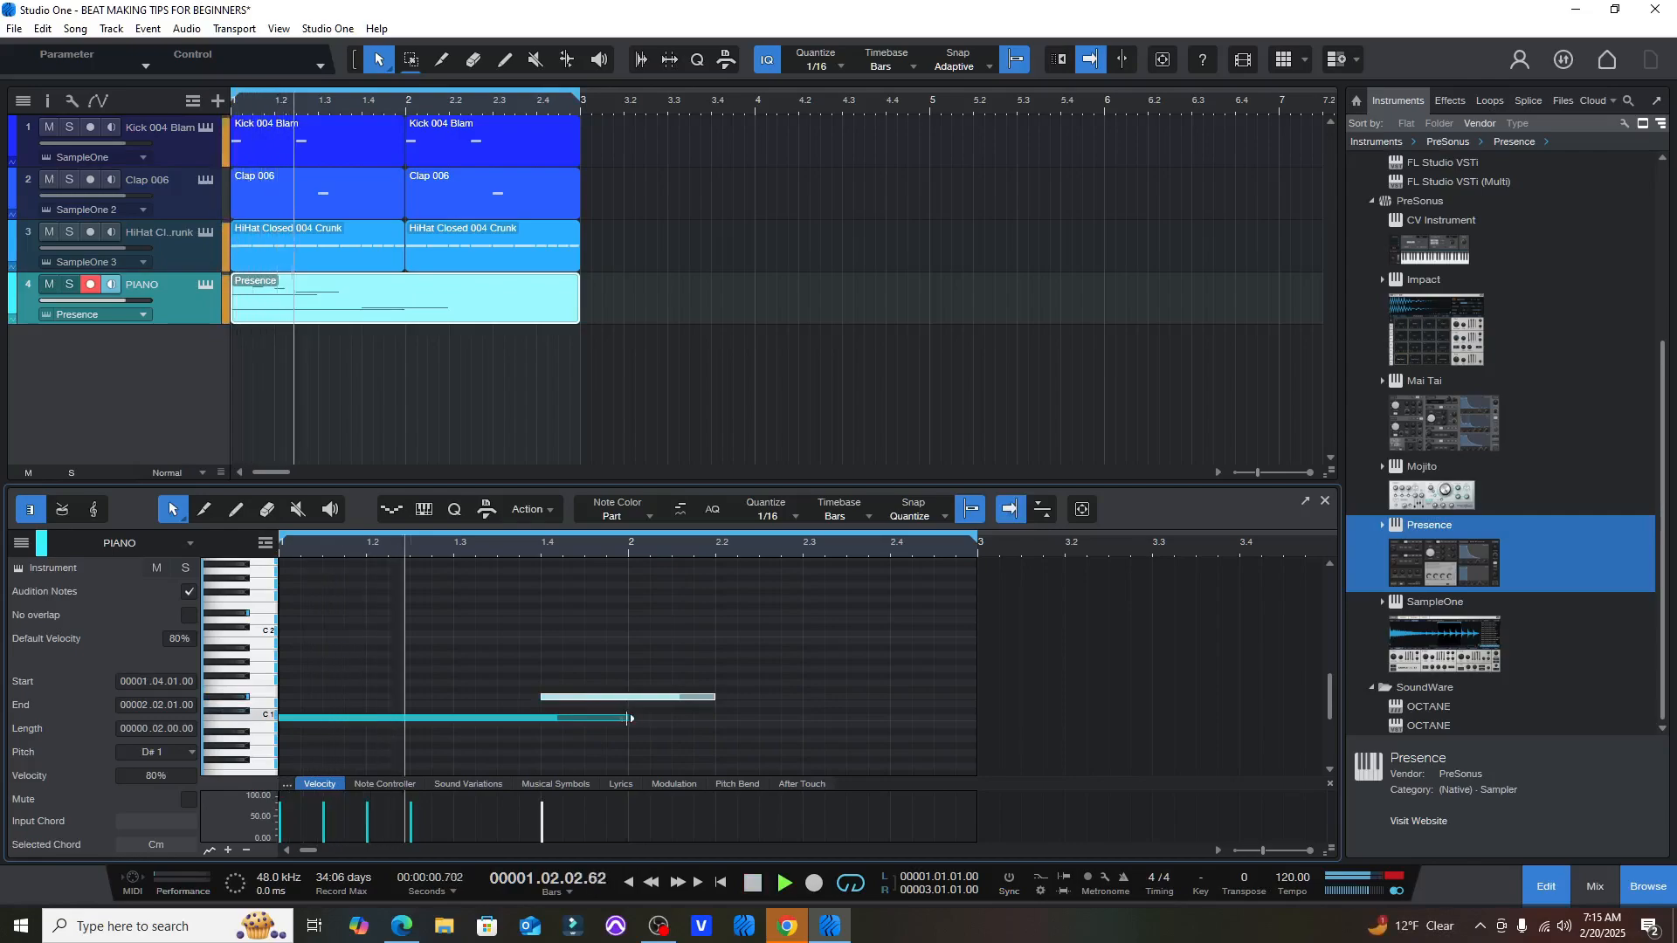
pyautogui.press('space')
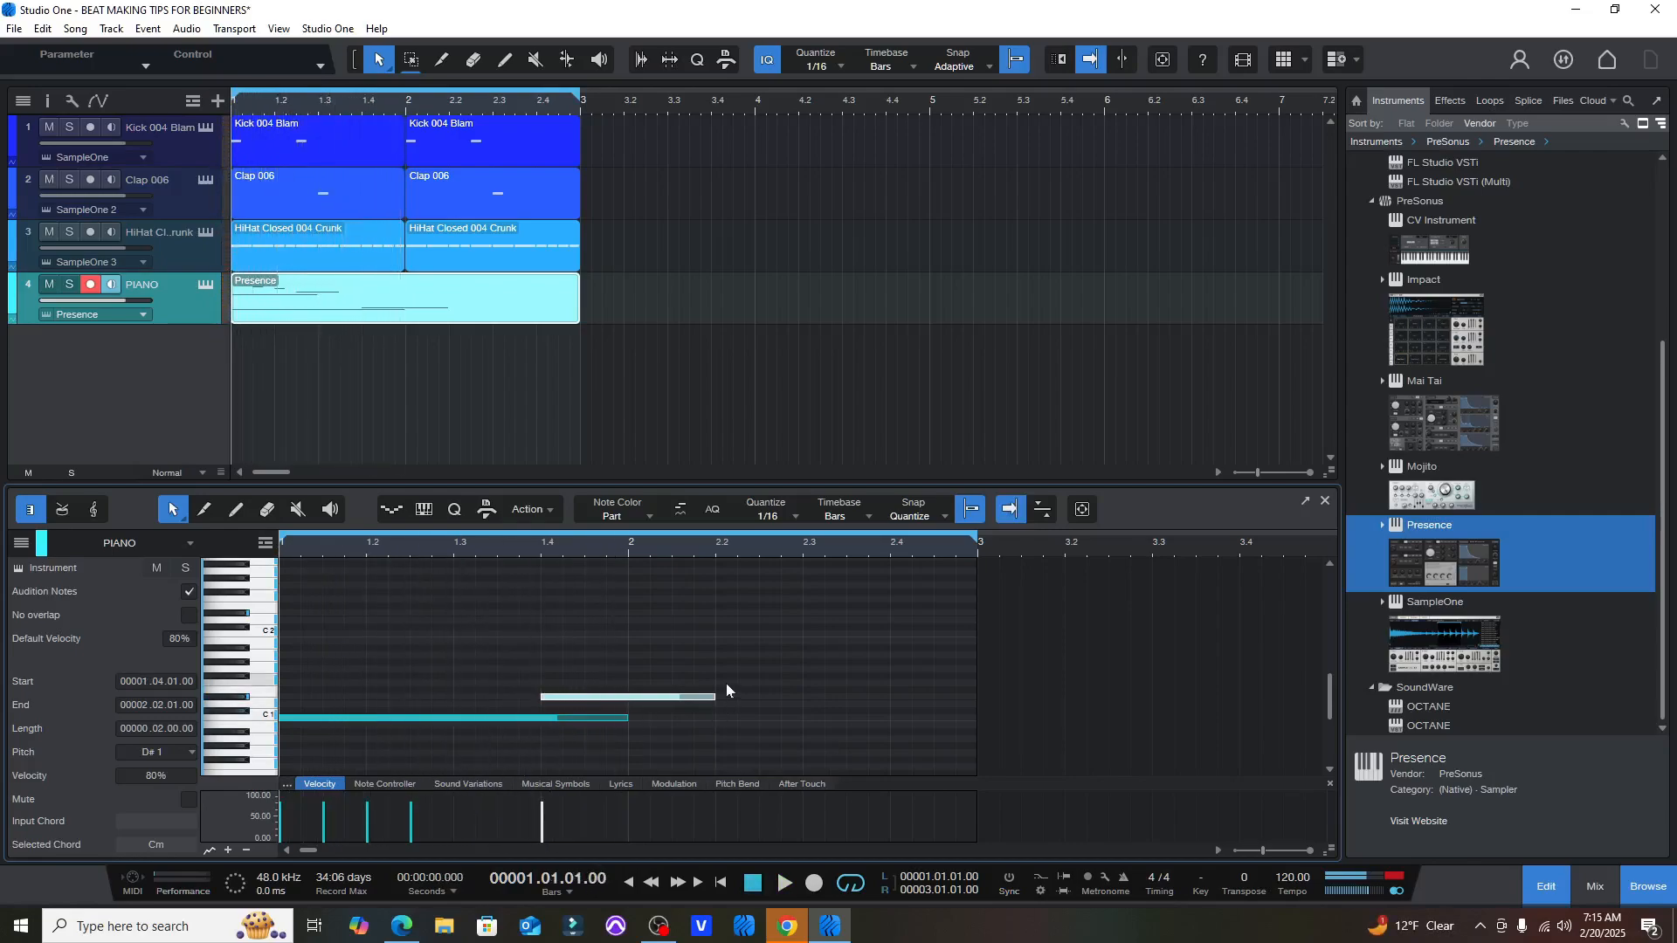
# - Duplicate the D#1 bass note, raise the copy at 2.2.1 to F1, and play the loop
pyautogui.click(722, 685)
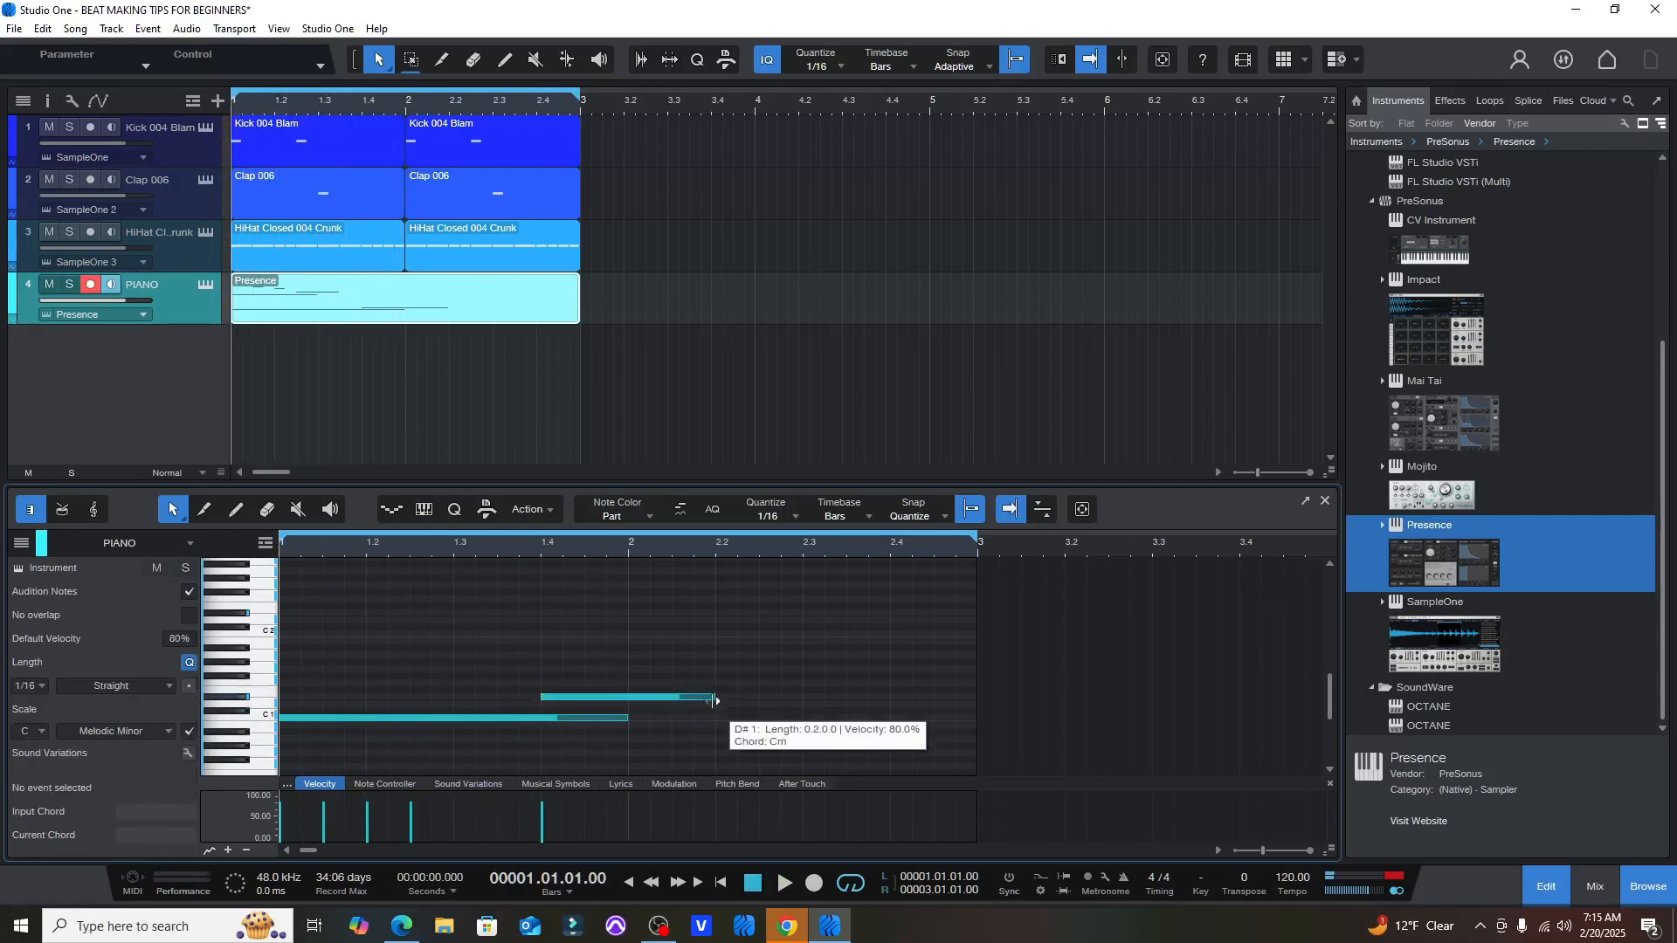
pyautogui.click(672, 700)
pyautogui.press('d')
pyautogui.moveTo(743, 700); pyautogui.dragTo(746, 683)
pyautogui.press('space')
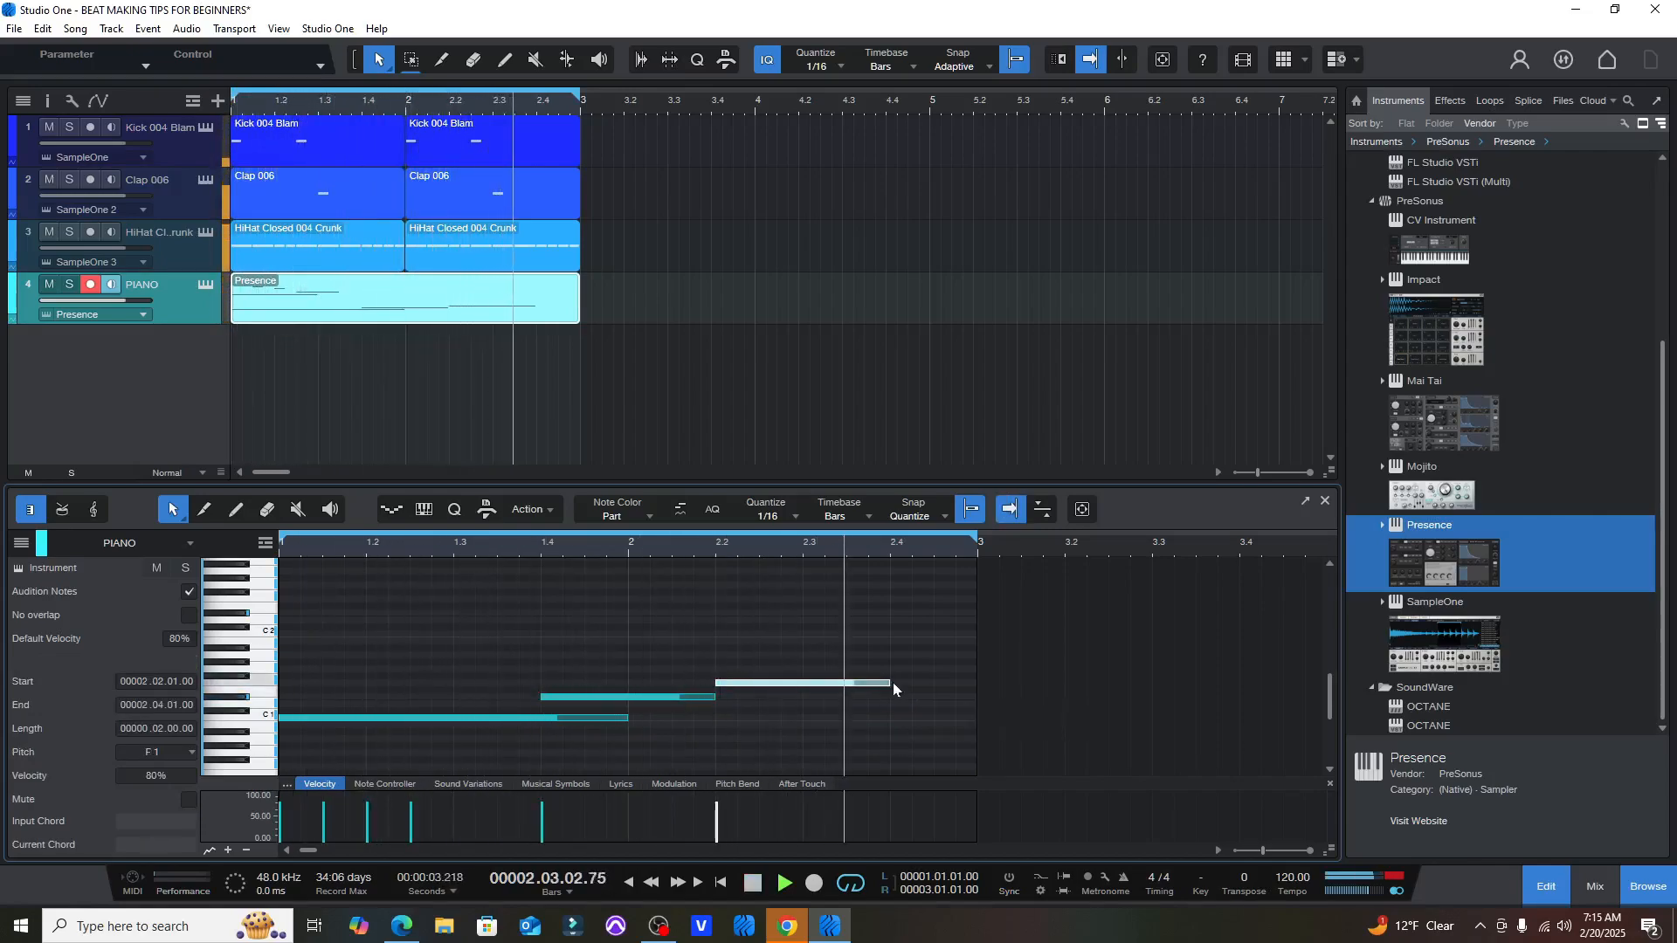
# - Lengthen the F1 bass note to three beats, up to the end of bar 2, and stop playback
pyautogui.moveTo(892, 683); pyautogui.dragTo(977, 683)
pyautogui.scroll(3, 468, 657)
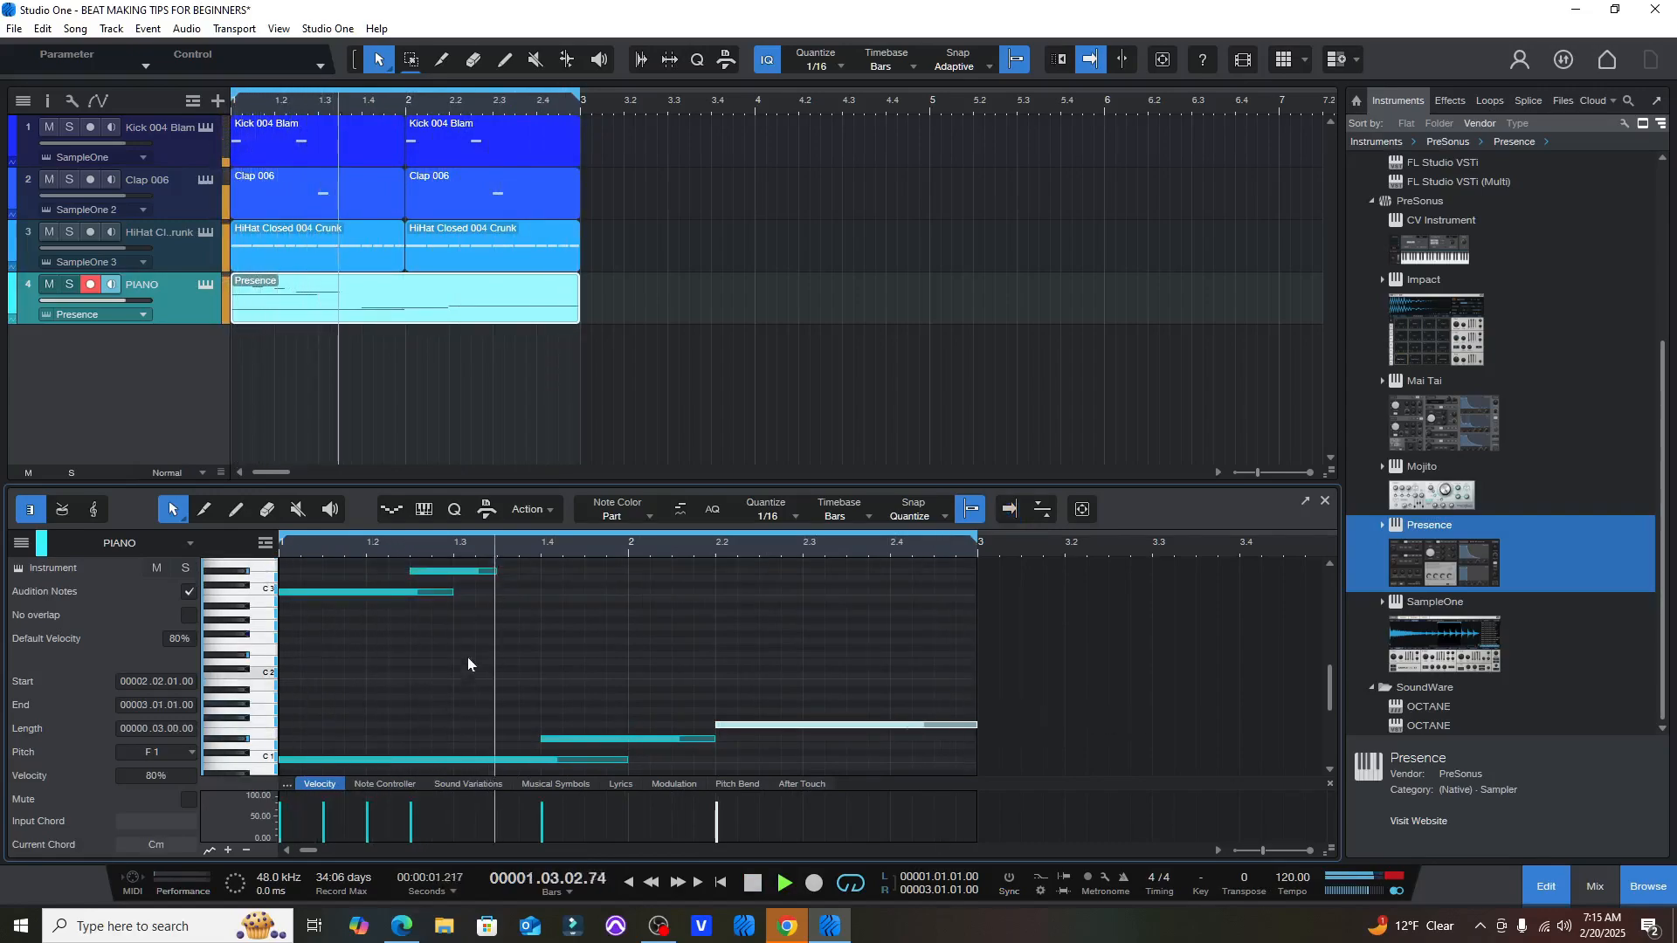
pyautogui.scroll(2, 465, 656)
pyautogui.press('space')
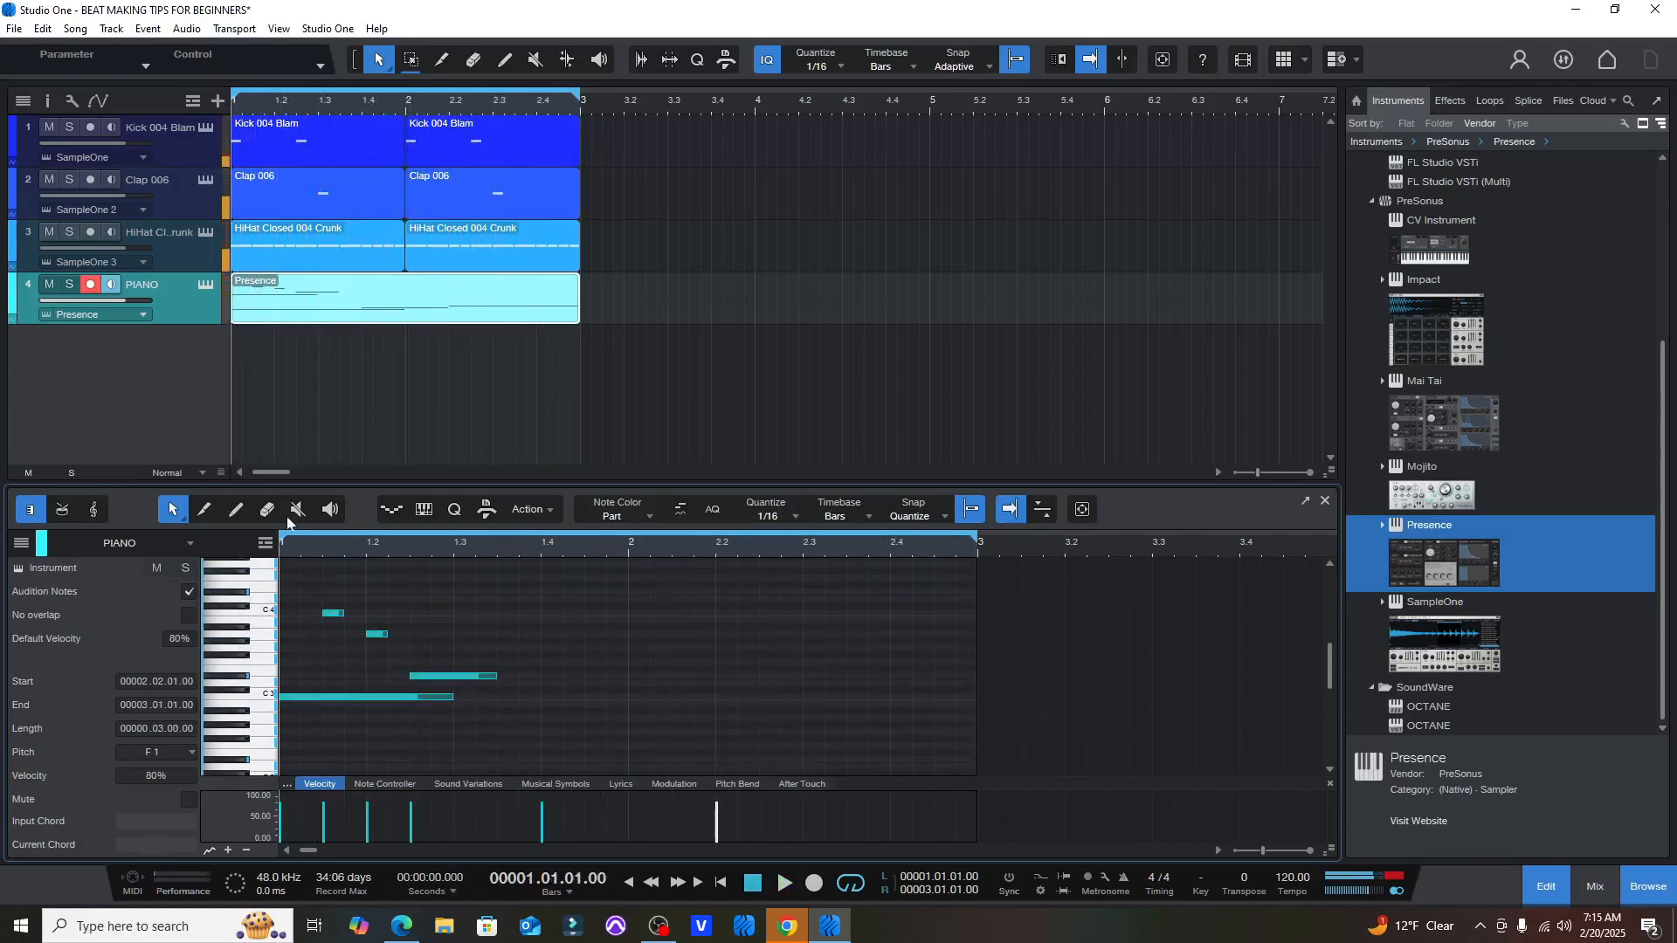
# - Erase the piano melody notes above the three bass notes, enlarge the note editor, and play the loop
pyautogui.moveTo(443, 676); pyautogui.dragTo(392, 699)
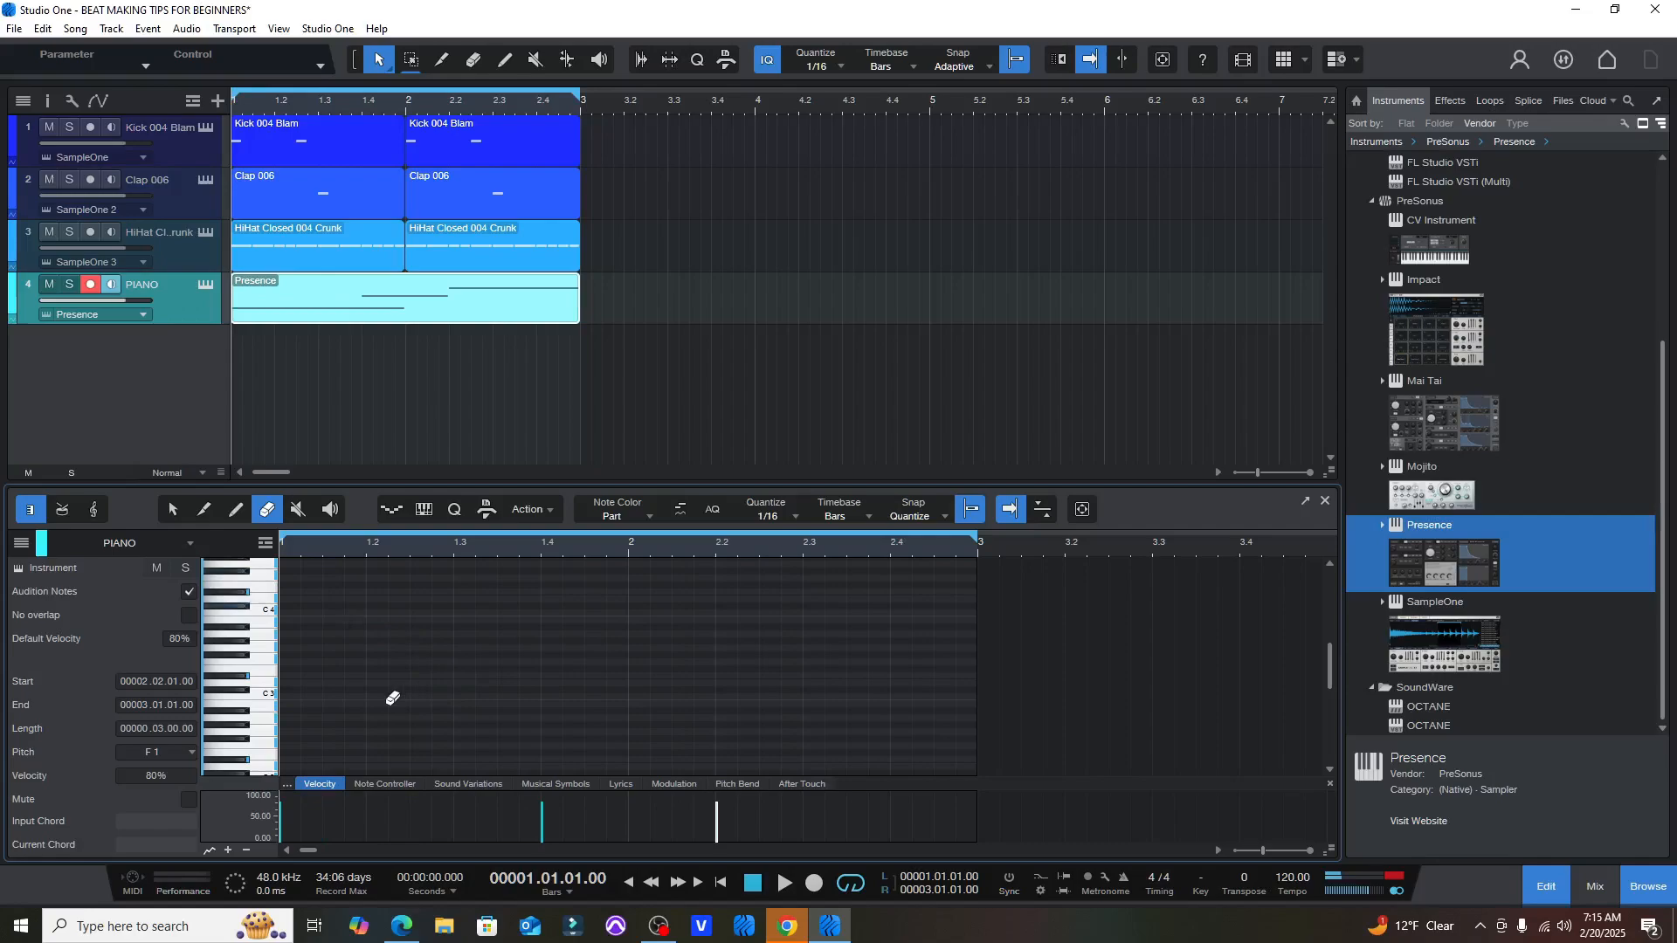
pyautogui.scroll(2, 421, 661)
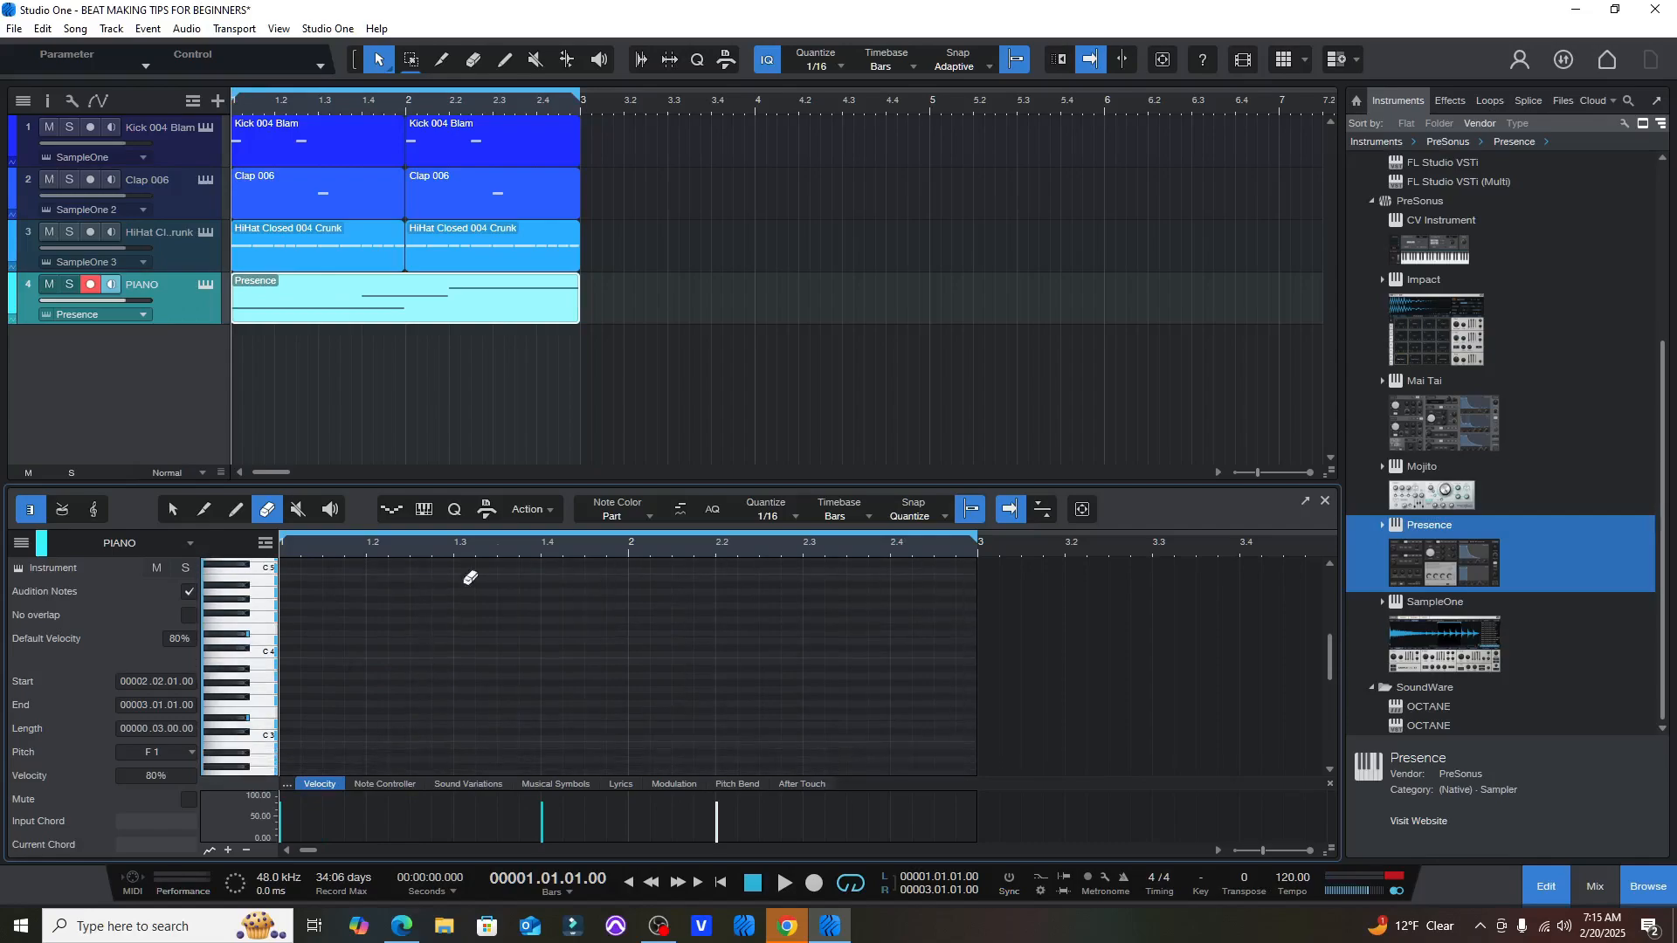
pyautogui.moveTo(575, 476); pyautogui.dragTo(574, 311)
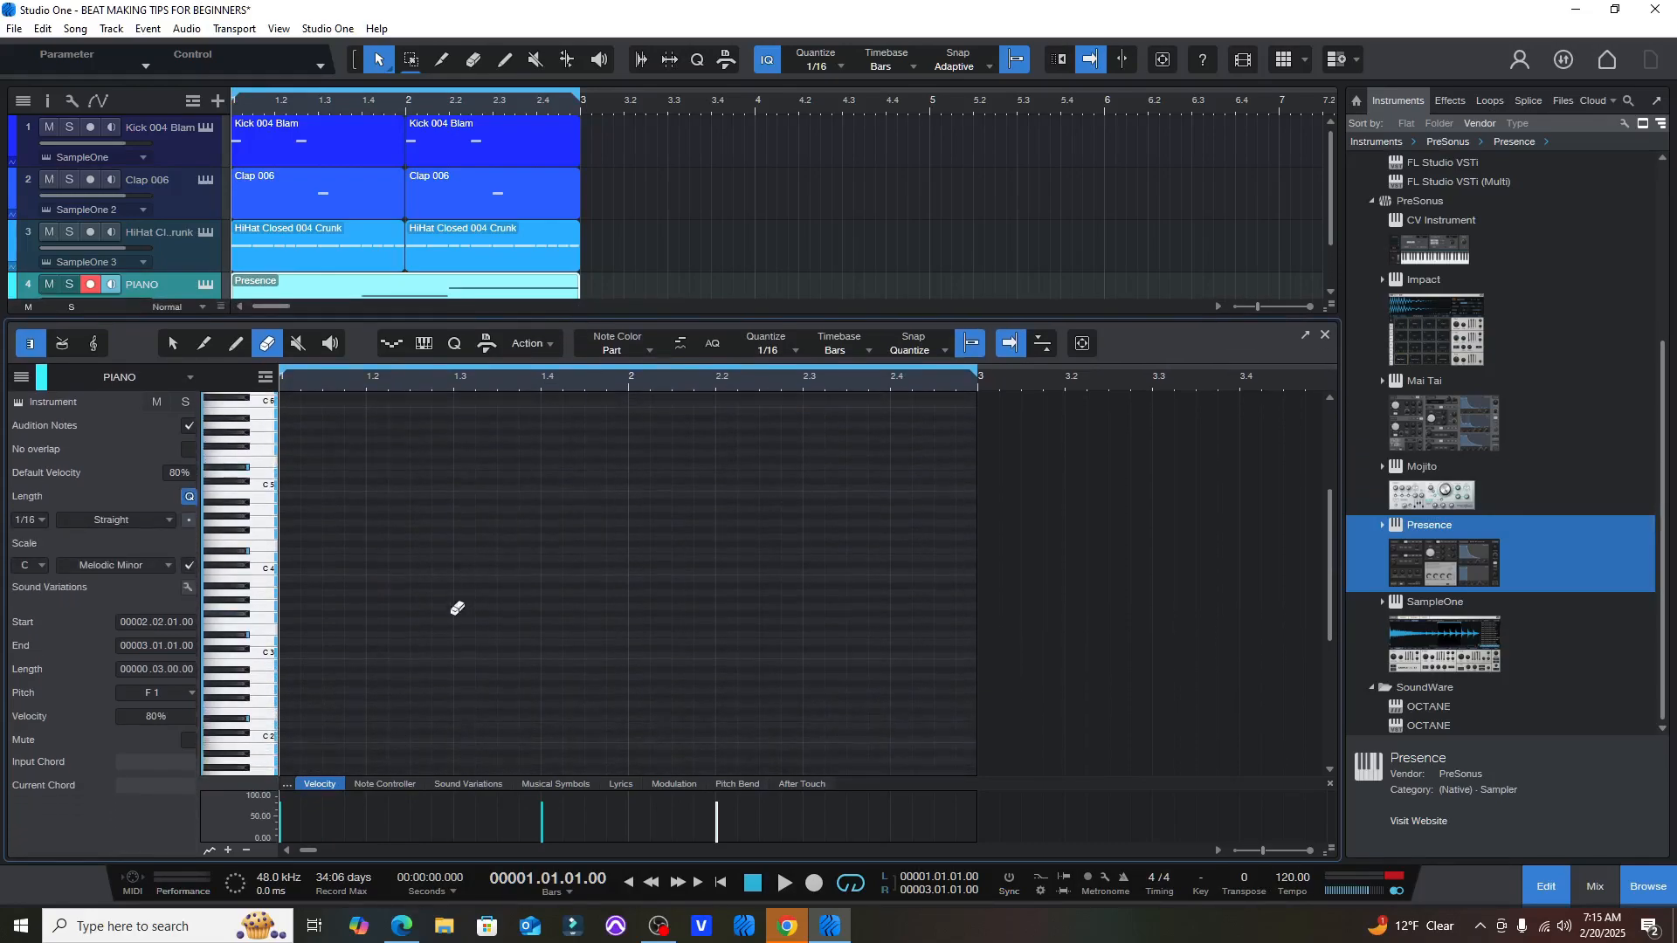
pyautogui.scroll(-2, 480, 644)
pyautogui.scroll(-2, 487, 653)
pyautogui.press('space')
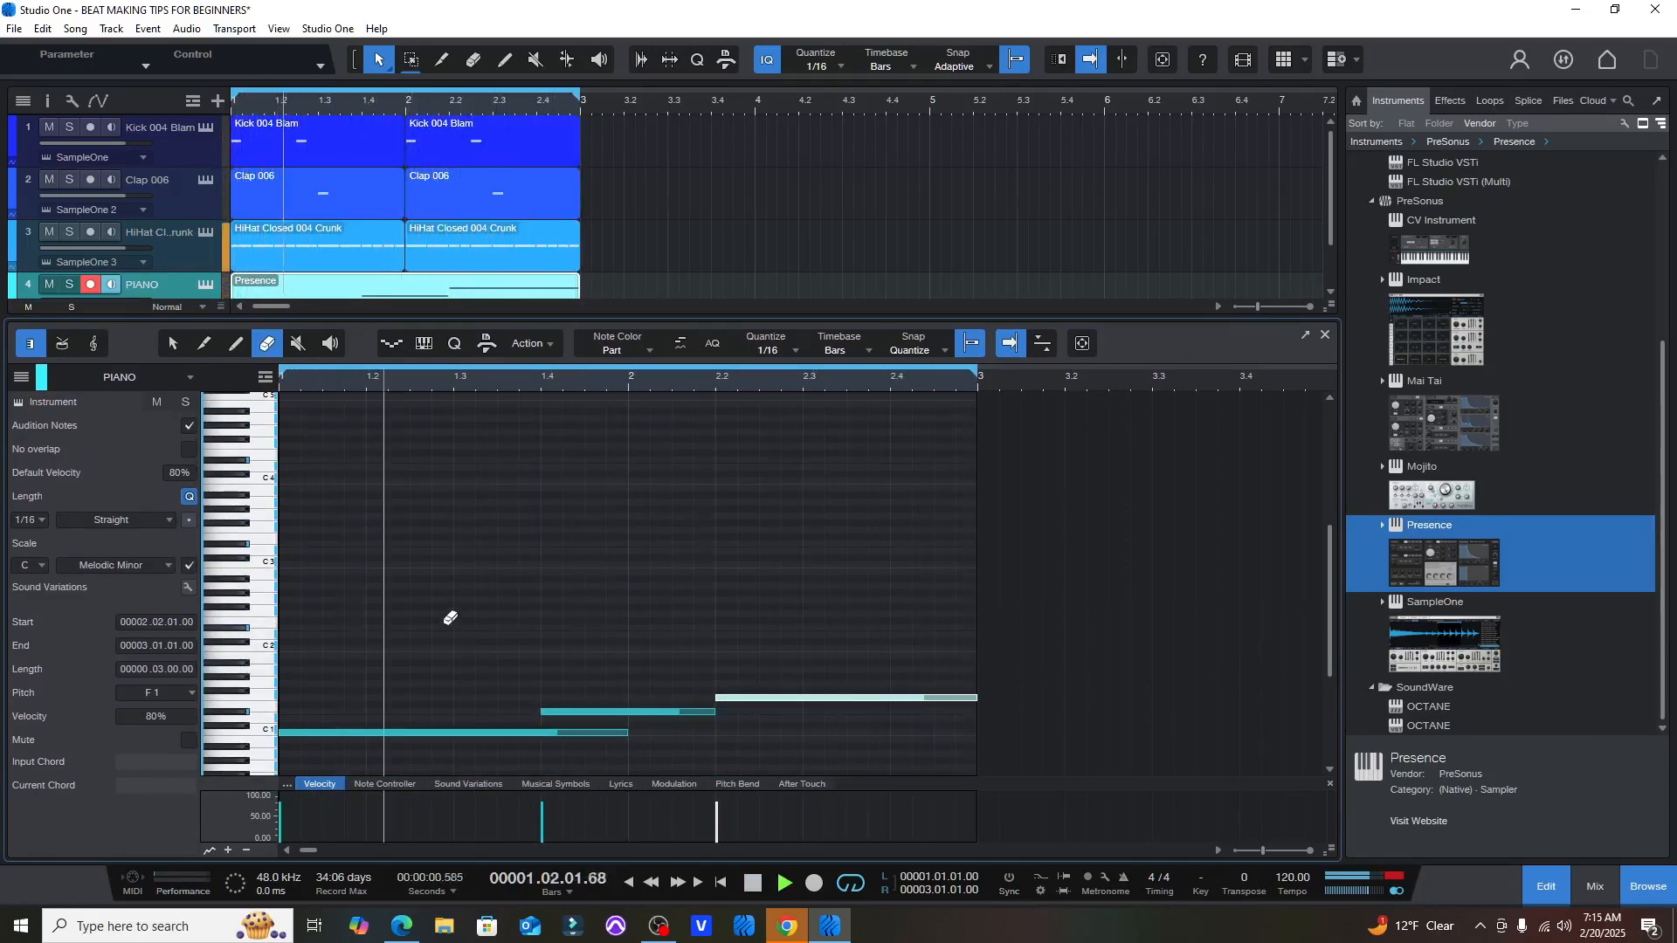
# - Draw sixteenth notes on C6 at 1.1.1, A5 at 1.1.3 and D6 at 1.1.4, and play the loop
pyautogui.scroll(5, 445, 611)
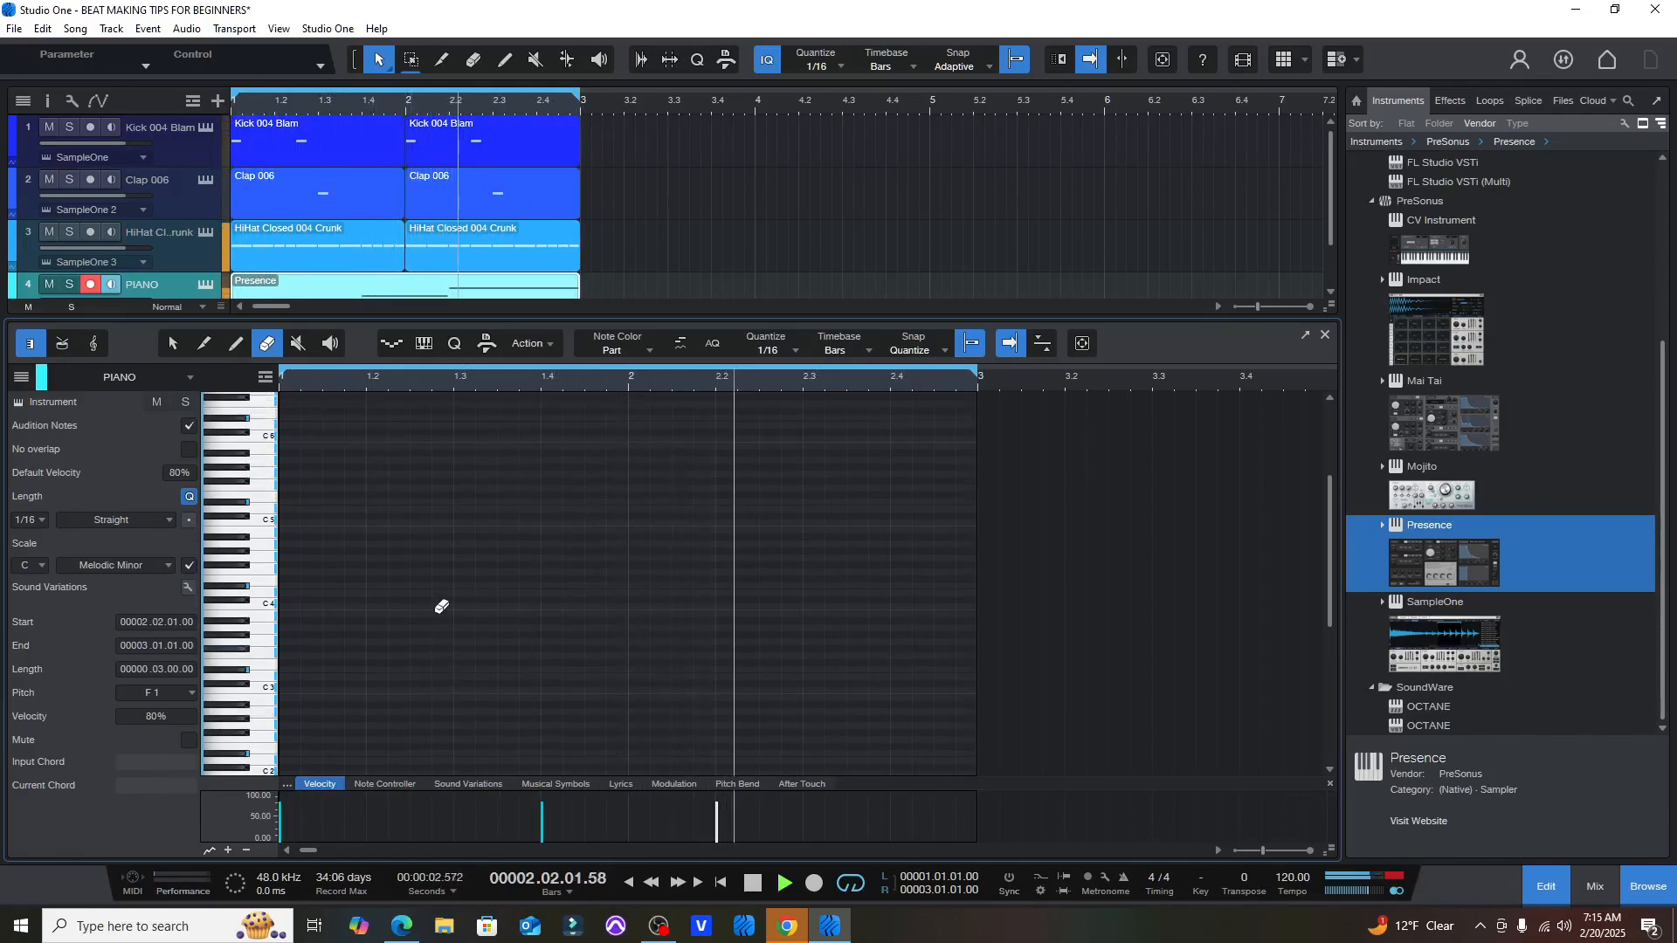
pyautogui.scroll(7, 441, 606)
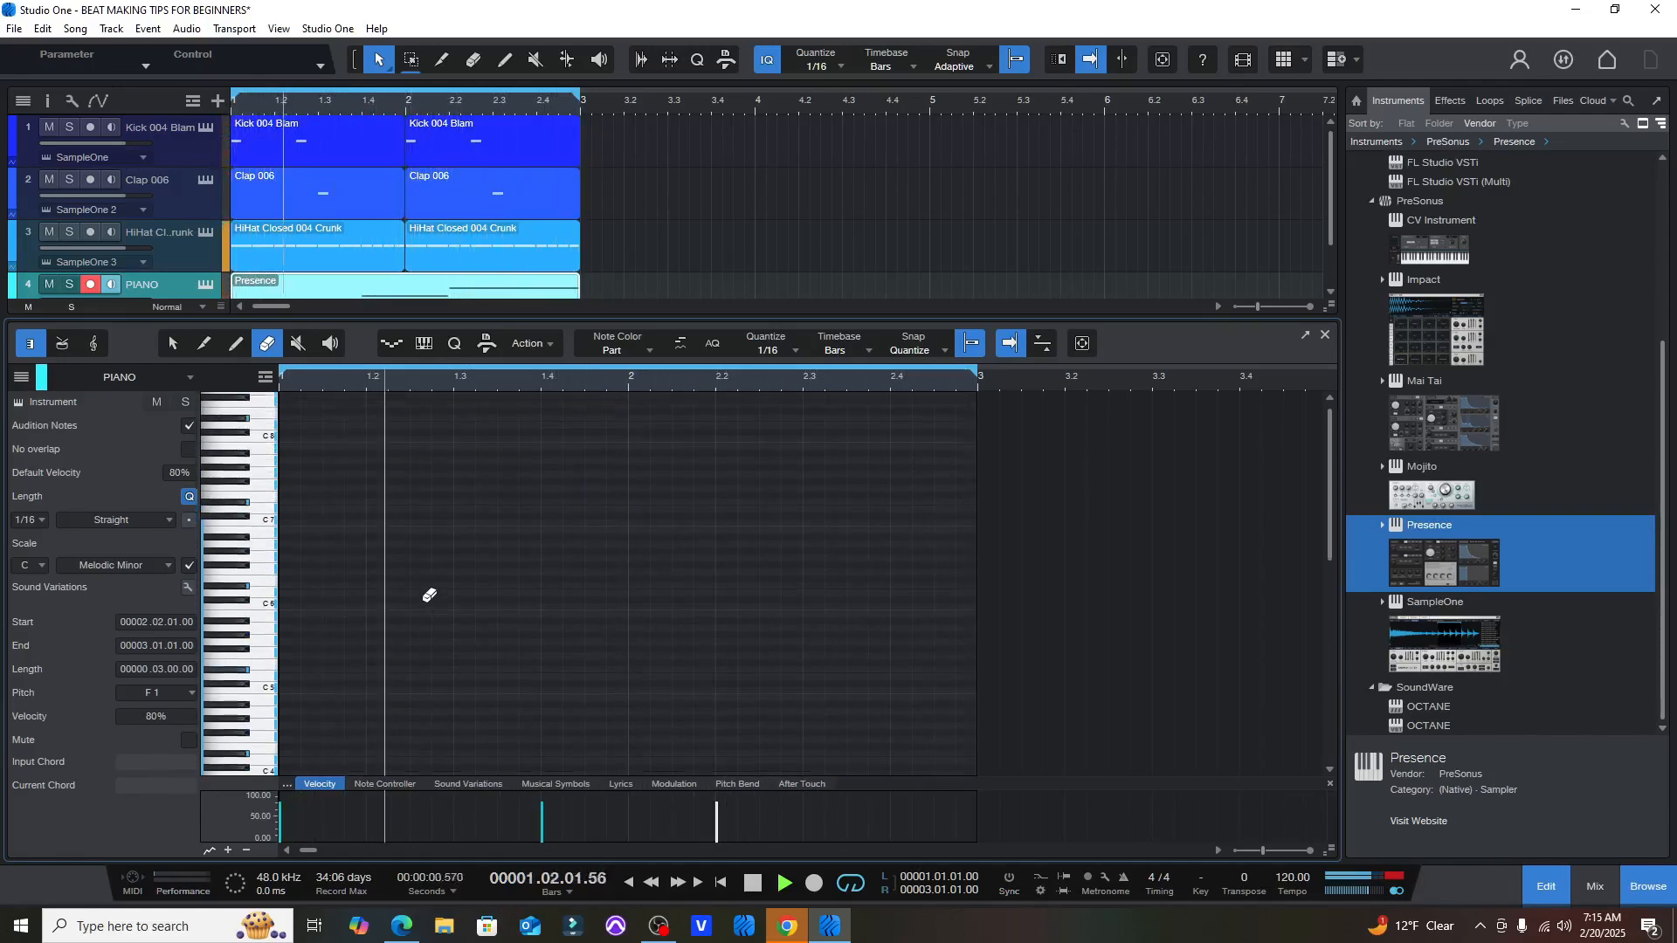
pyautogui.scroll(-2, 429, 595)
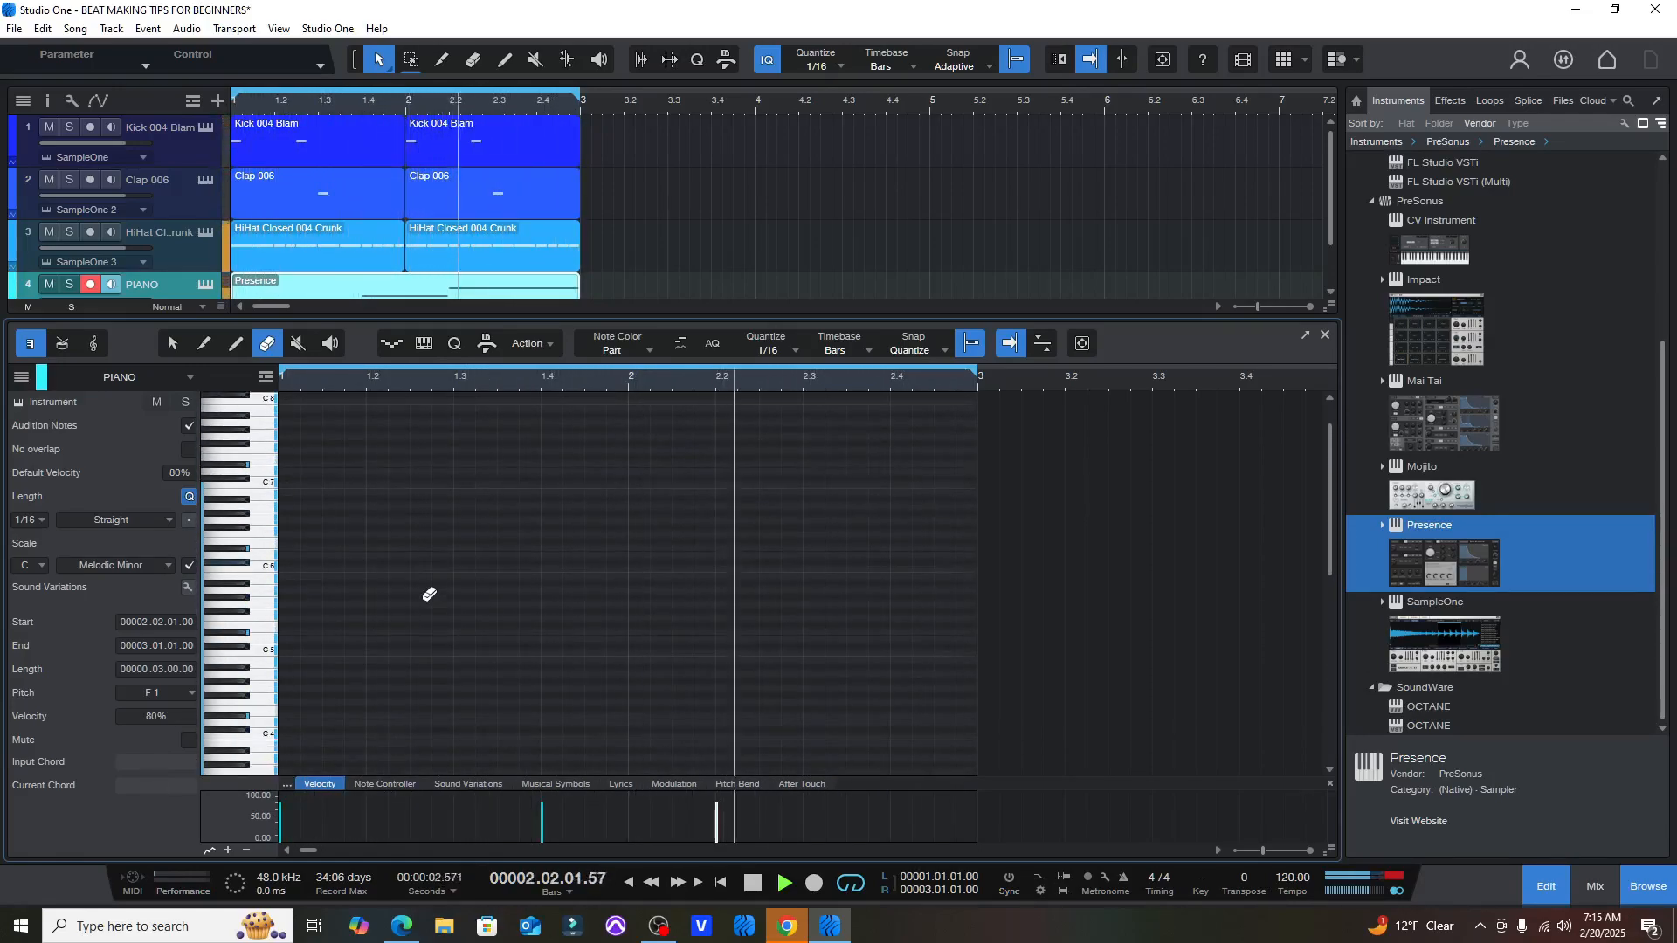
pyautogui.scroll(-1, 429, 595)
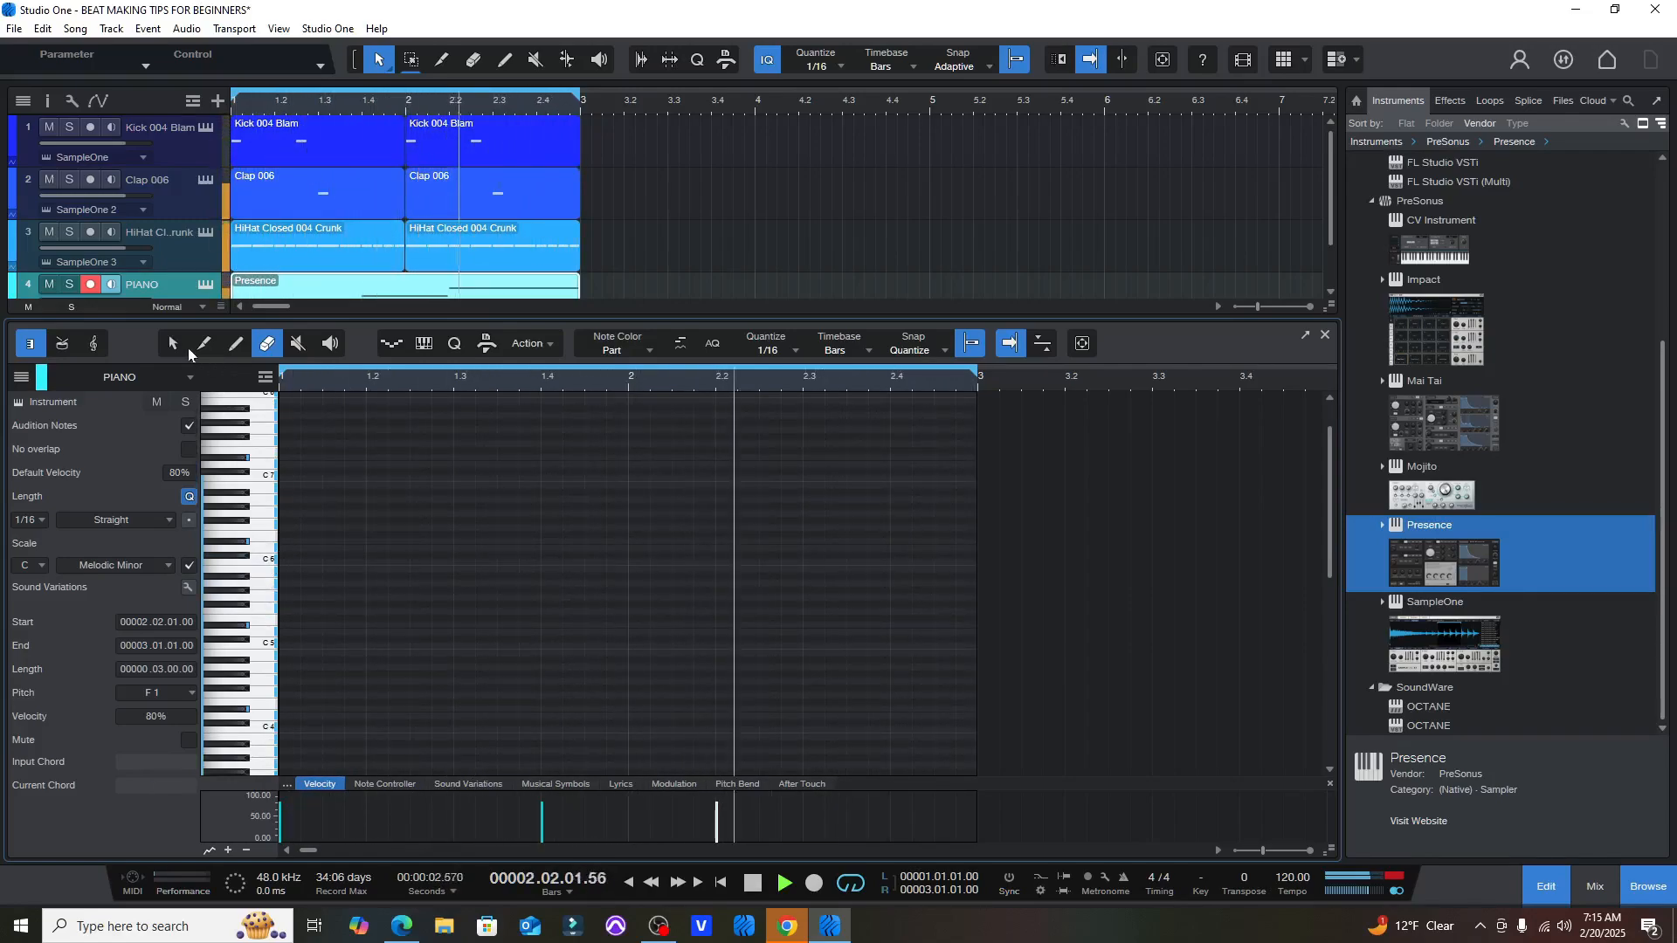
pyautogui.click(235, 343)
pyautogui.press('space')
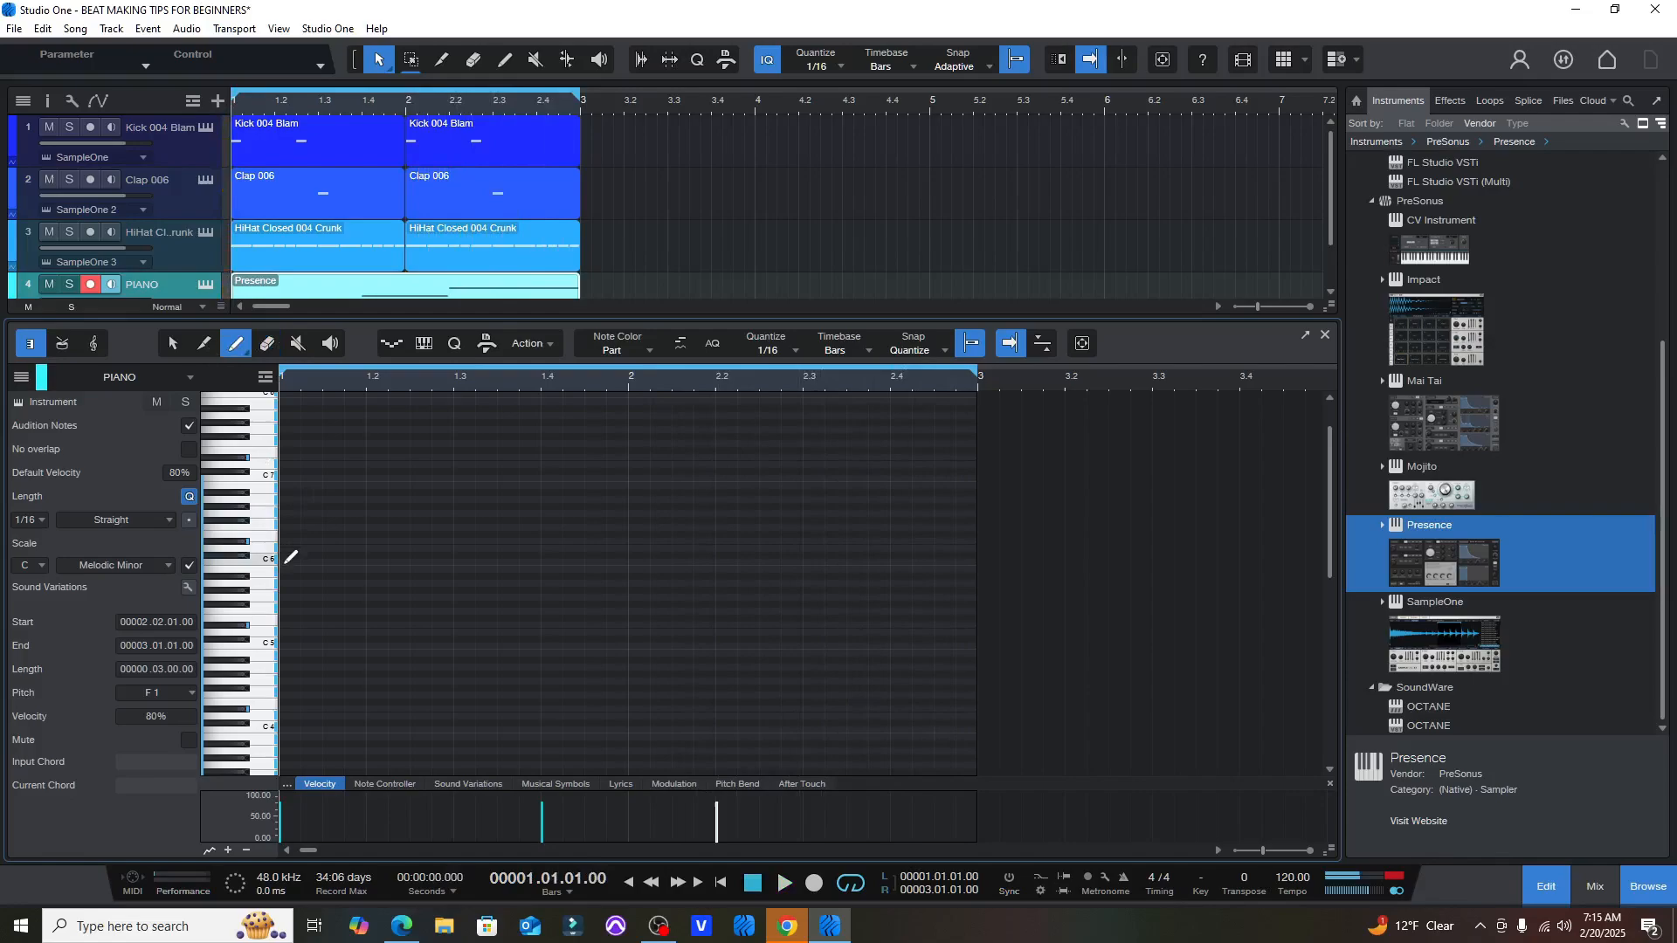
pyautogui.click(329, 583)
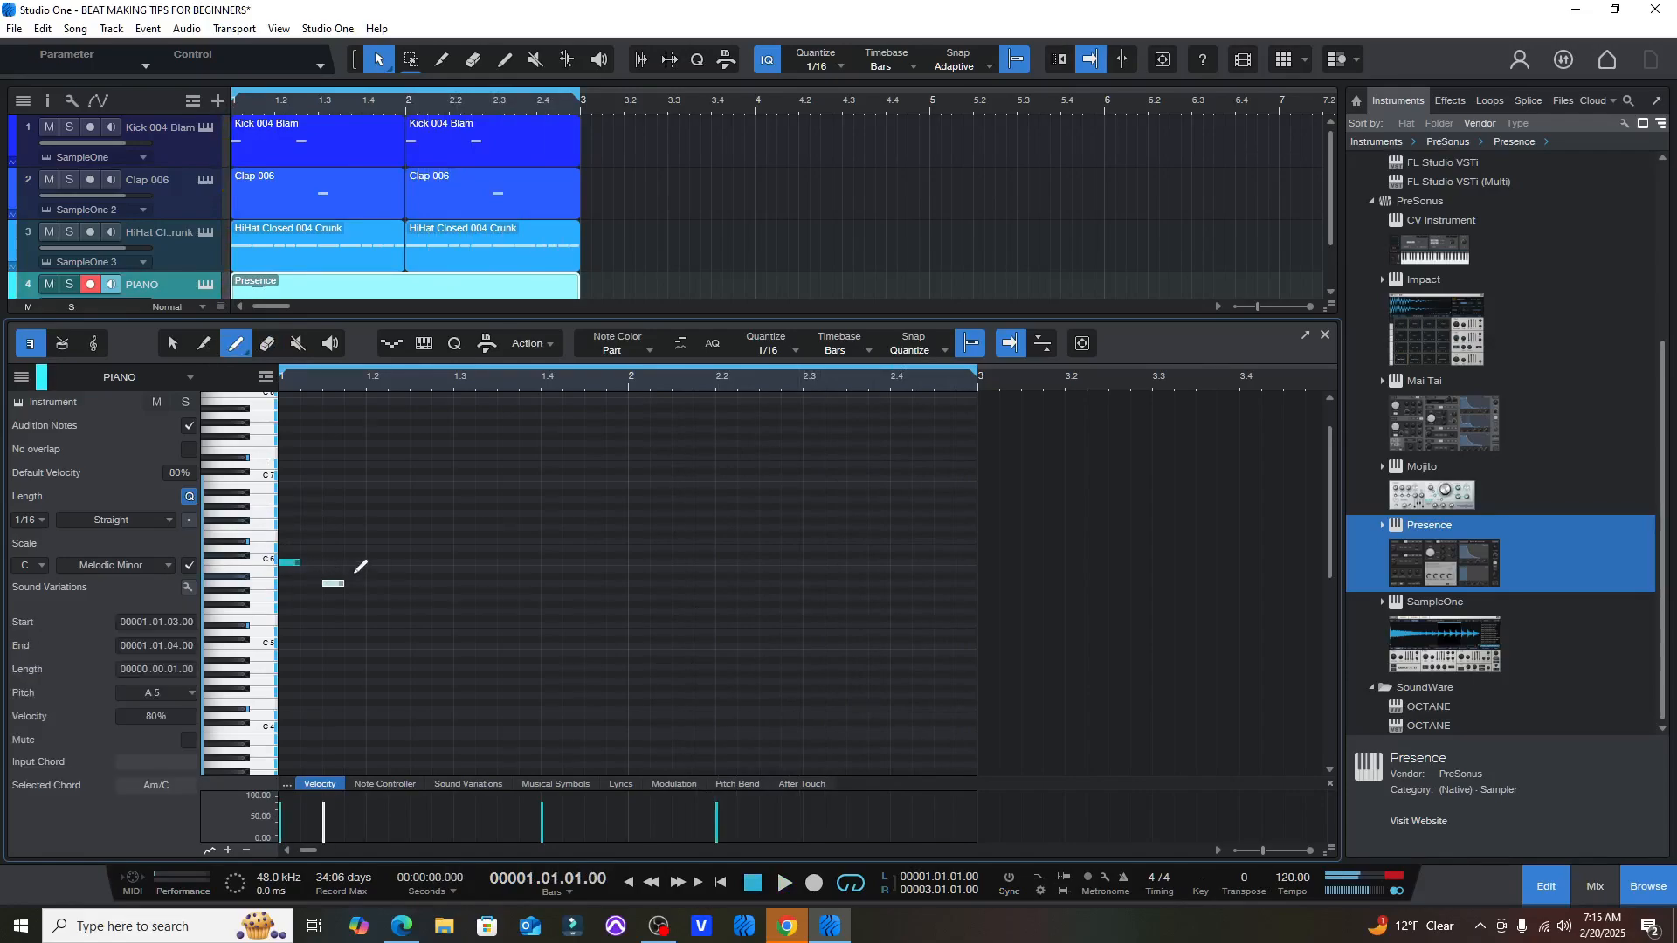
pyautogui.click(349, 548)
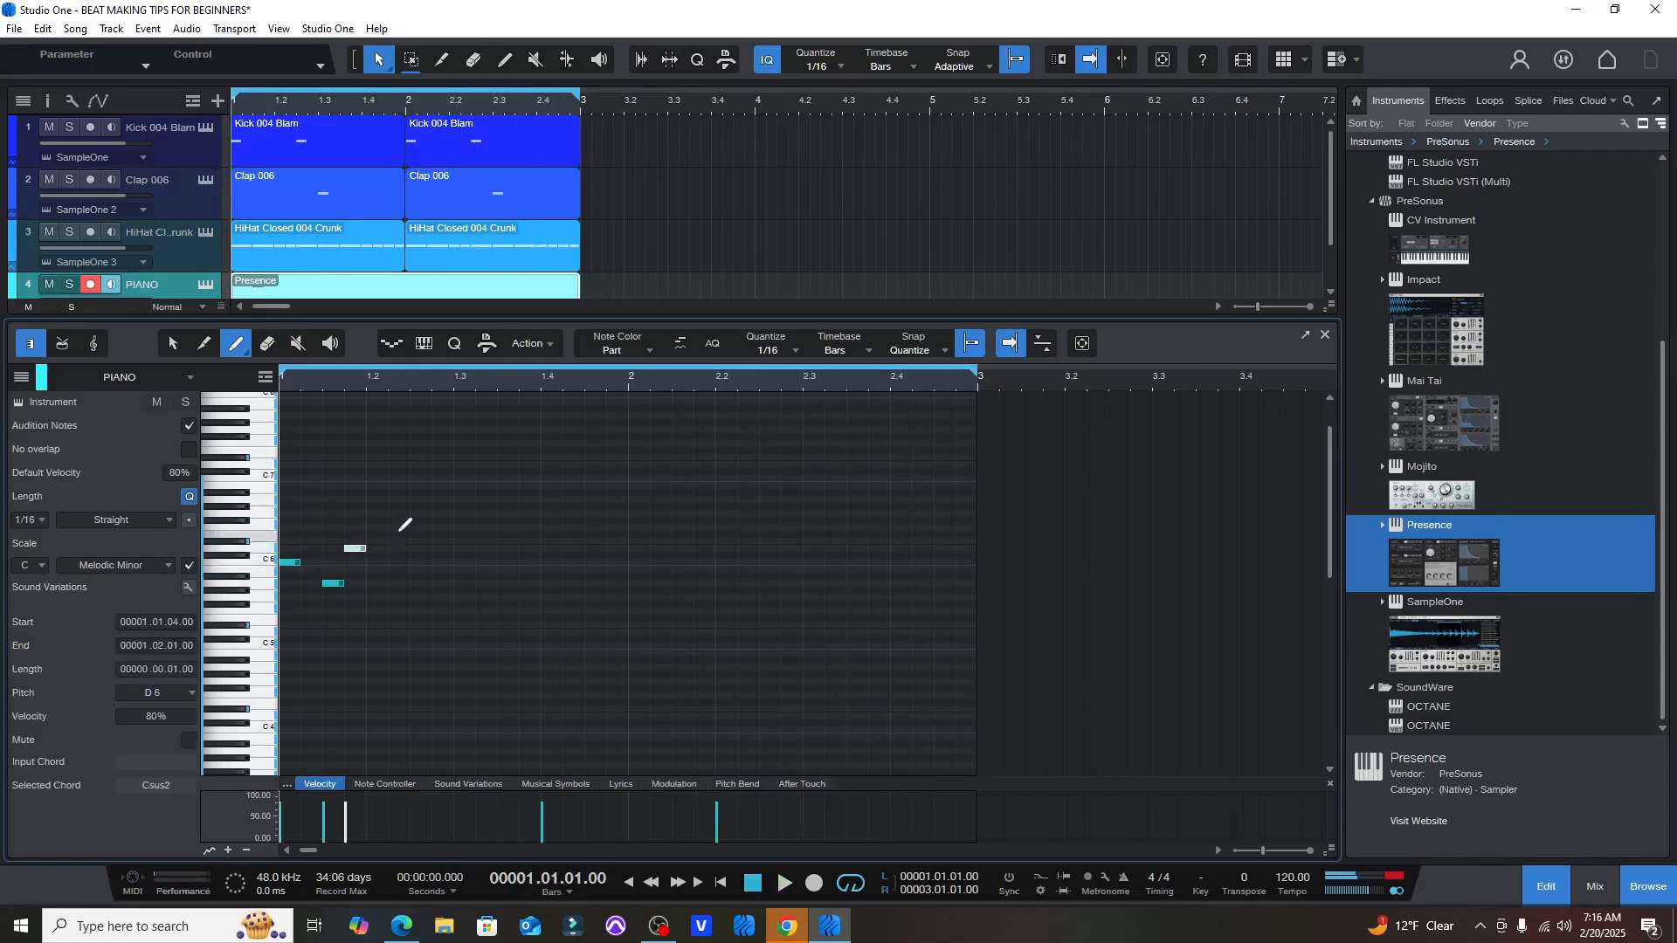
pyautogui.press('space')
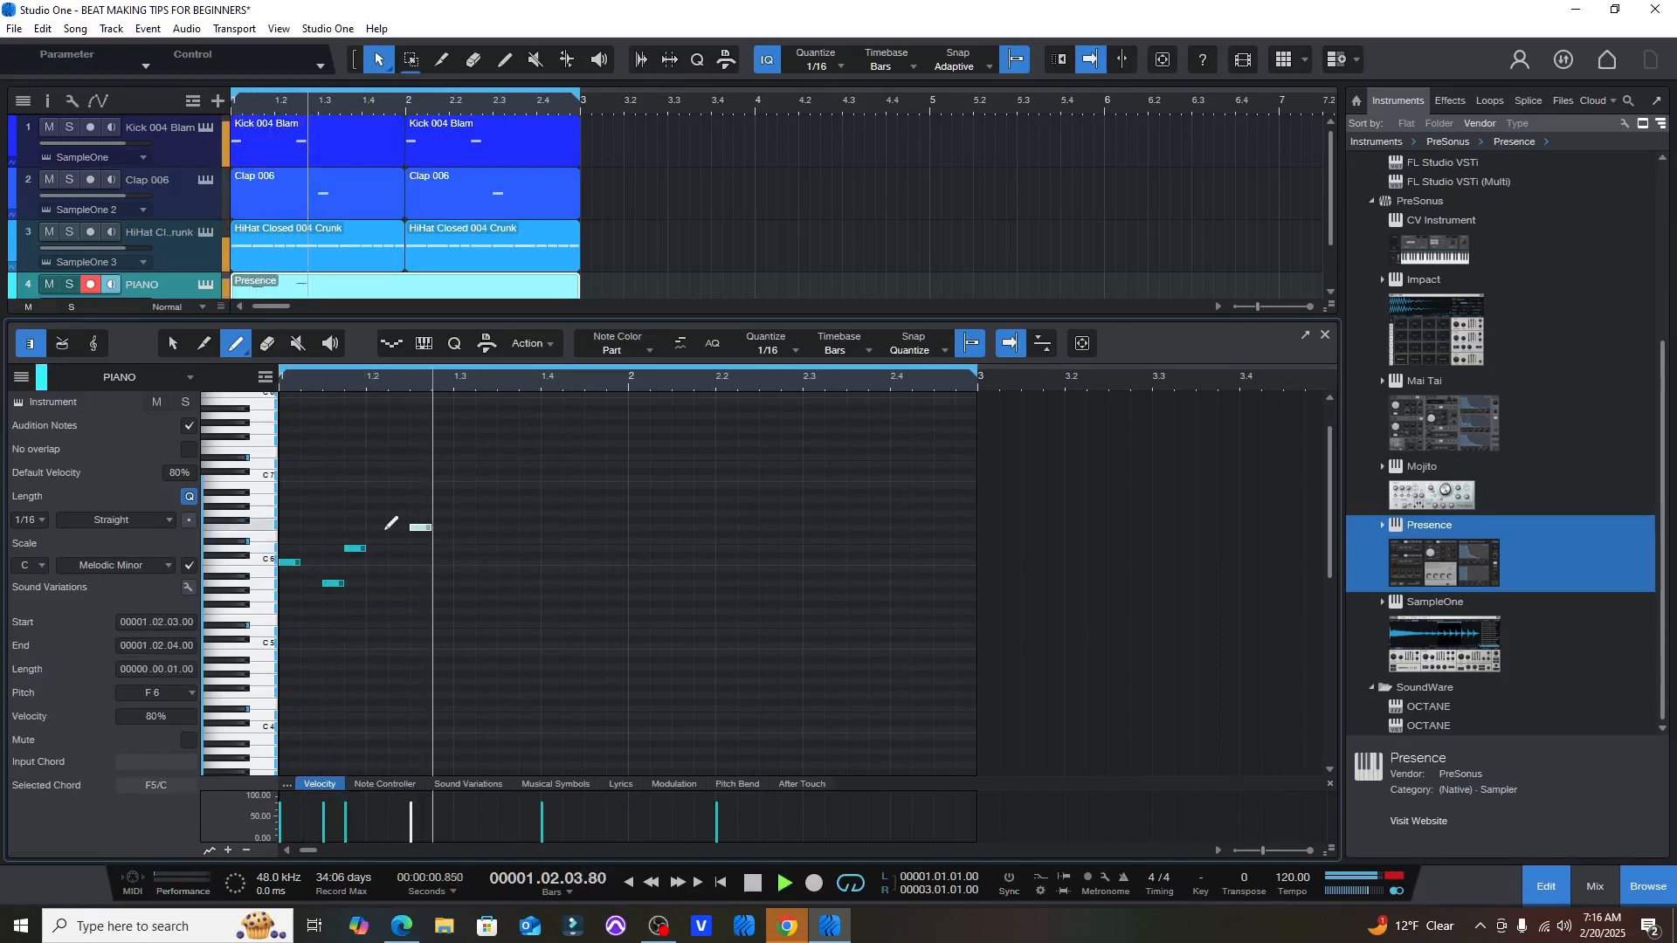
# - Add melody notes F6 at 1.2.3 and B5 at 1.3.1, move the D6 to 1.2.1, and listen to the loop
pyautogui.click(416, 527)
pyautogui.press('space')
pyautogui.click(357, 548)
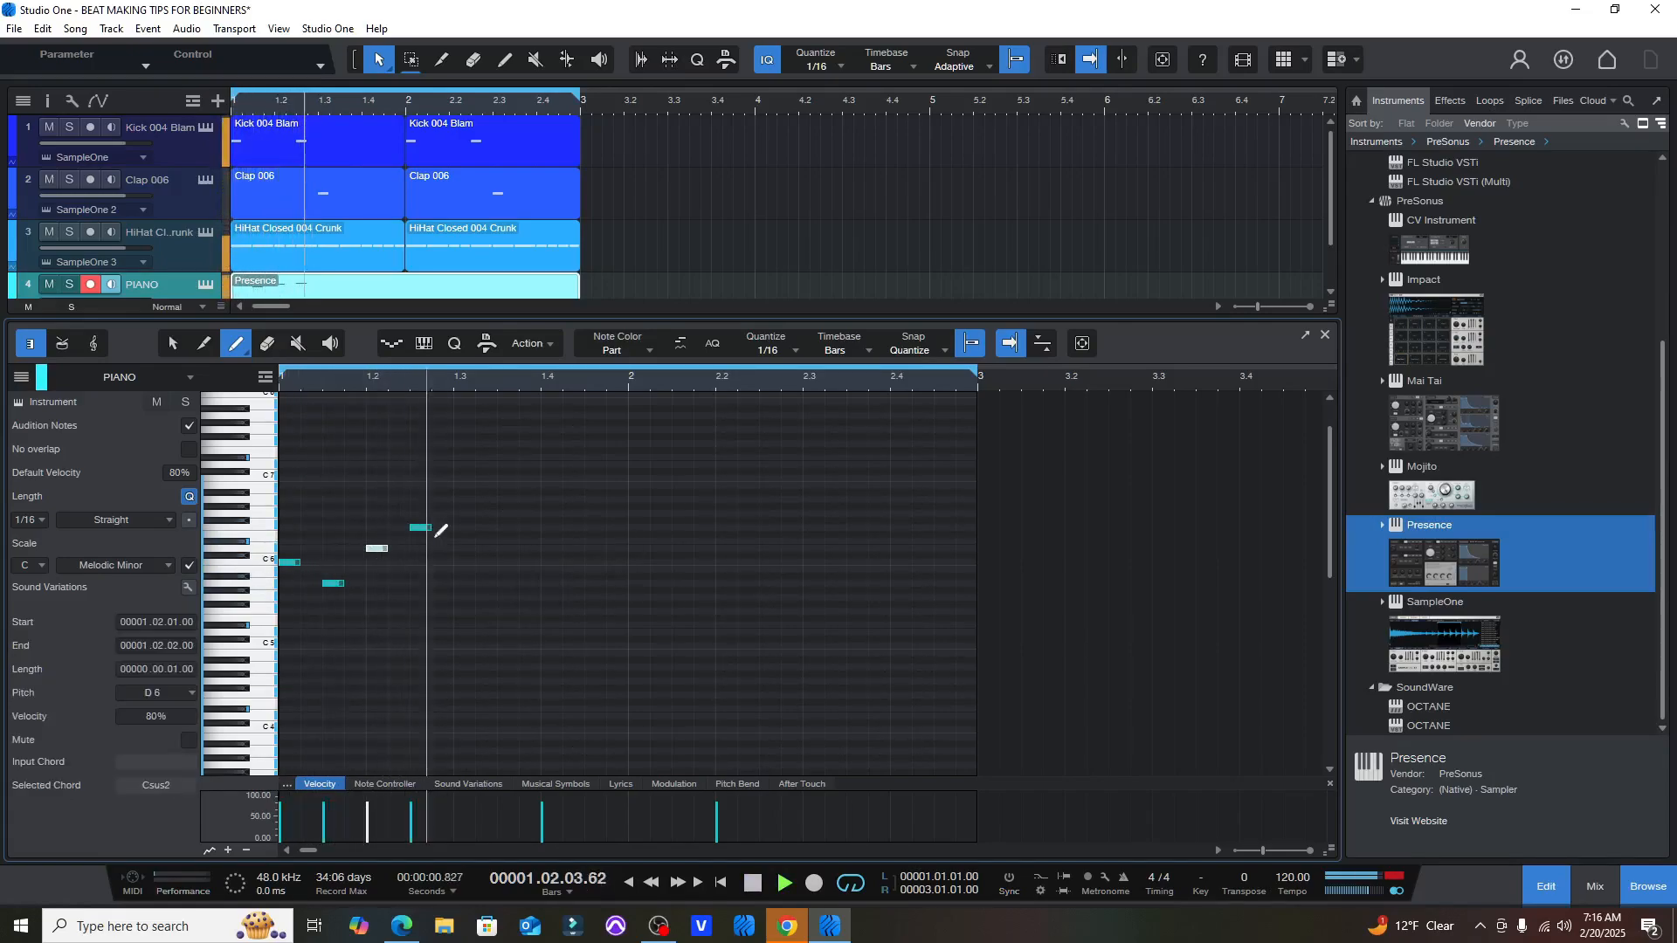
pyautogui.click(460, 569)
pyautogui.press('space')
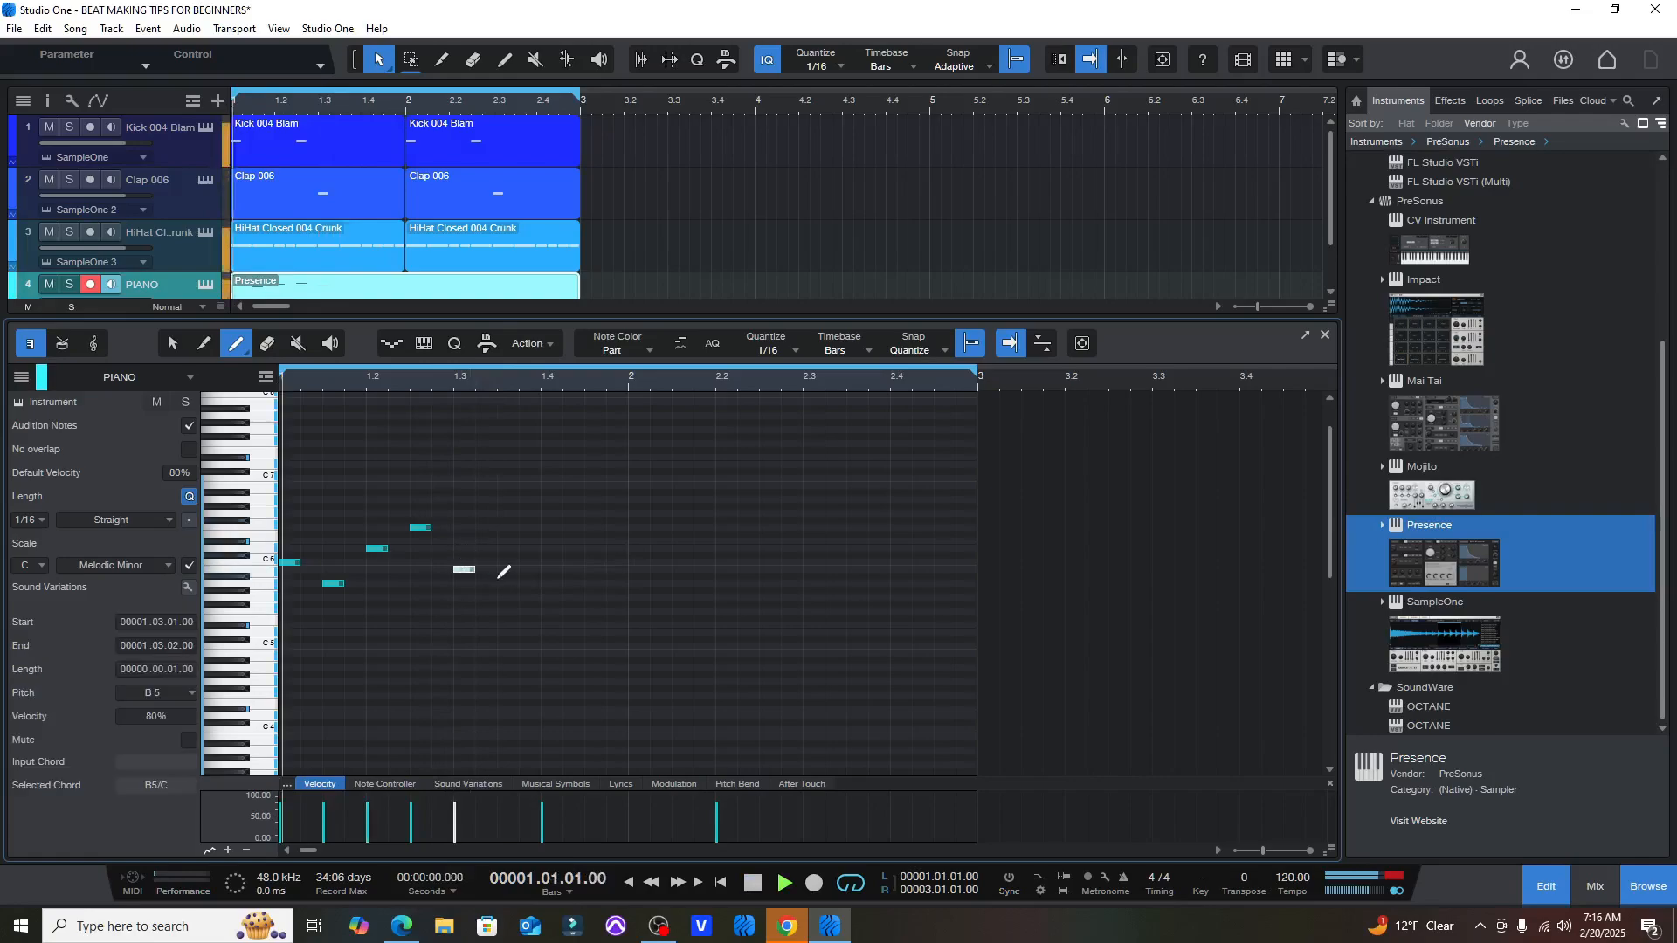
# - Try a G5 note at 1.3.3, replace it with A5 at the same position, and play the loop
pyautogui.press('space')
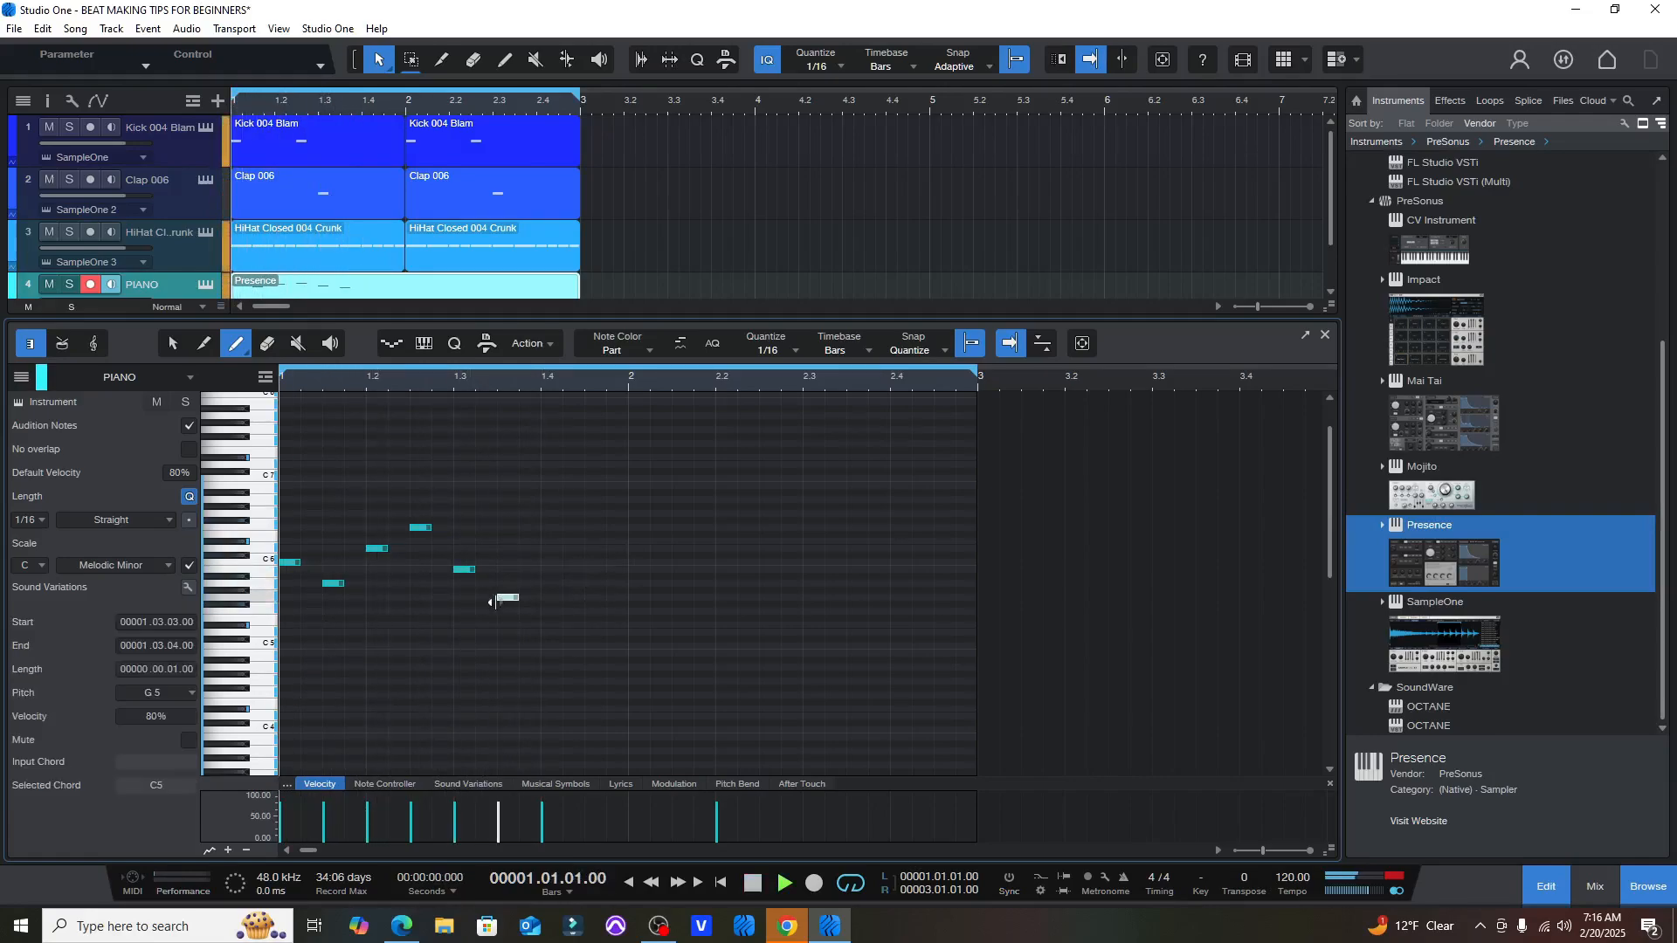
pyautogui.press('space')
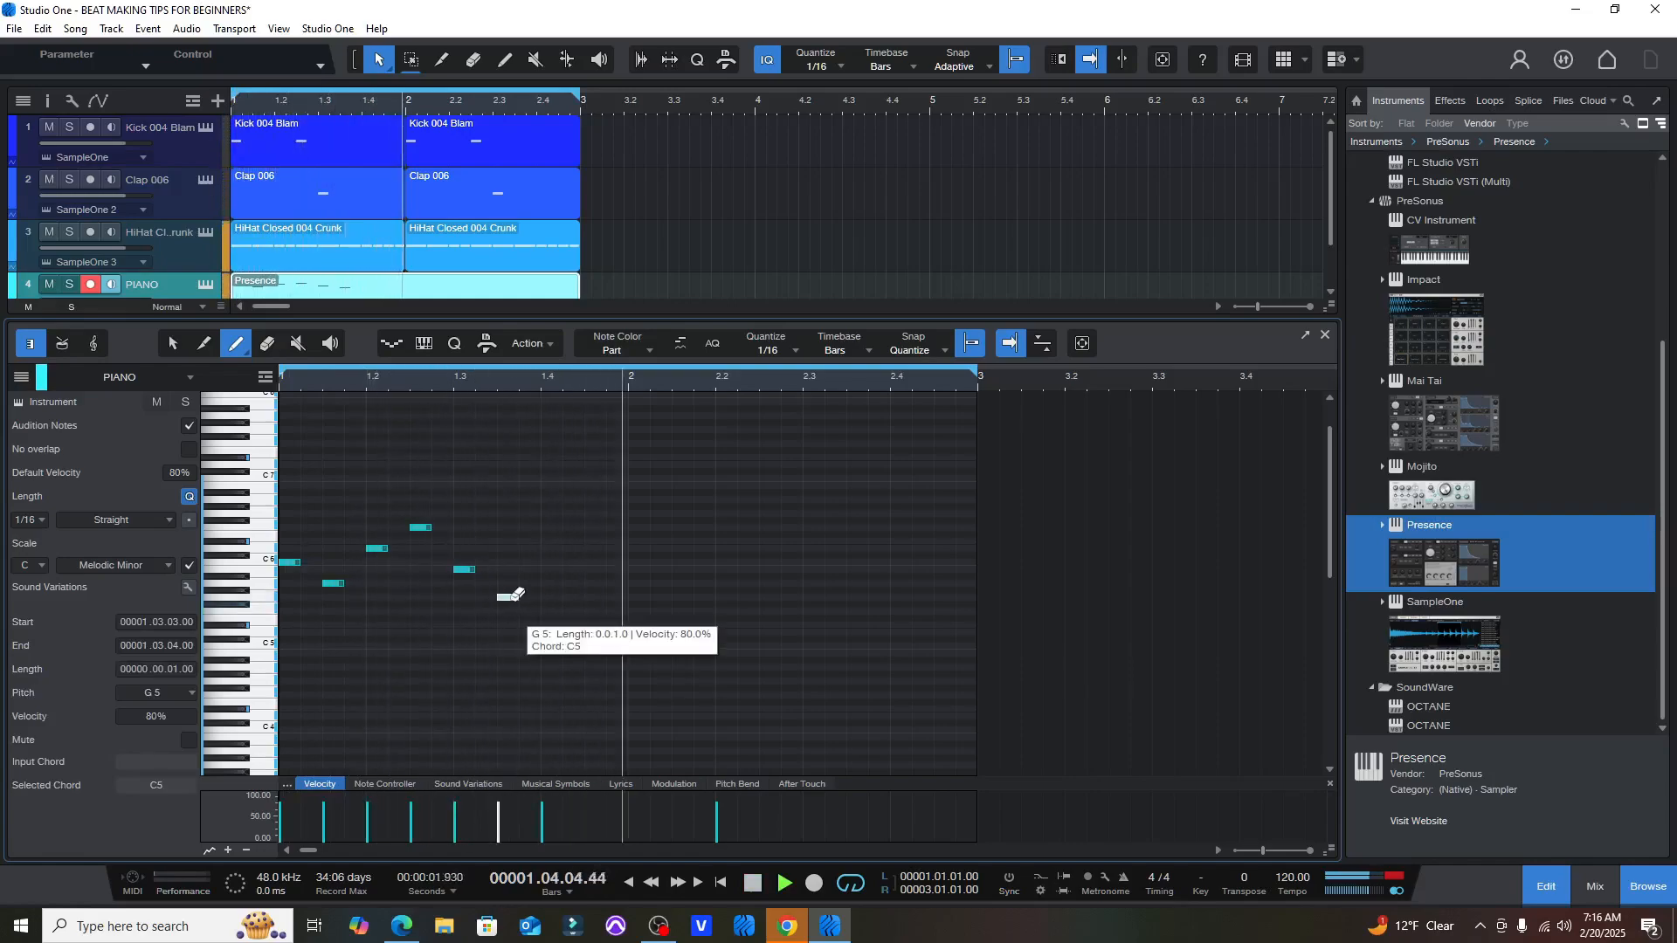
pyautogui.press('space')
pyautogui.click(513, 597)
pyautogui.click(503, 584)
pyautogui.press('space')
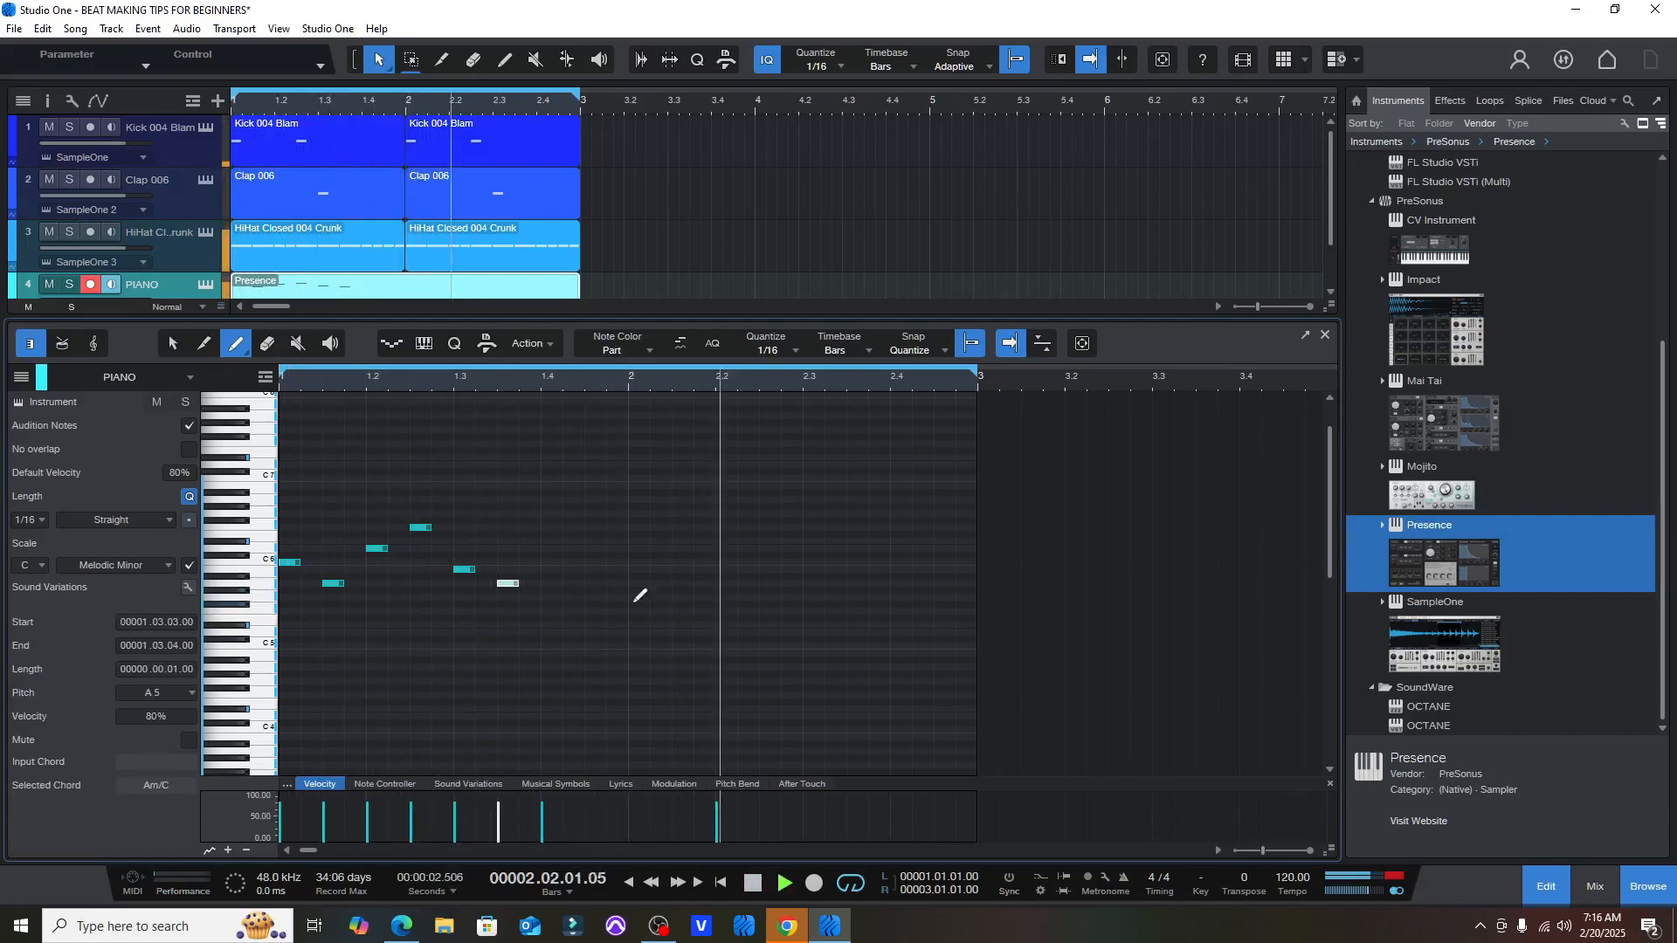
# - Draw sixteenth notes on G6 at 2.2.1, D#6 at 2.3.1 and F6 at 2.4.1, and listen to the loop
pyautogui.press('space')
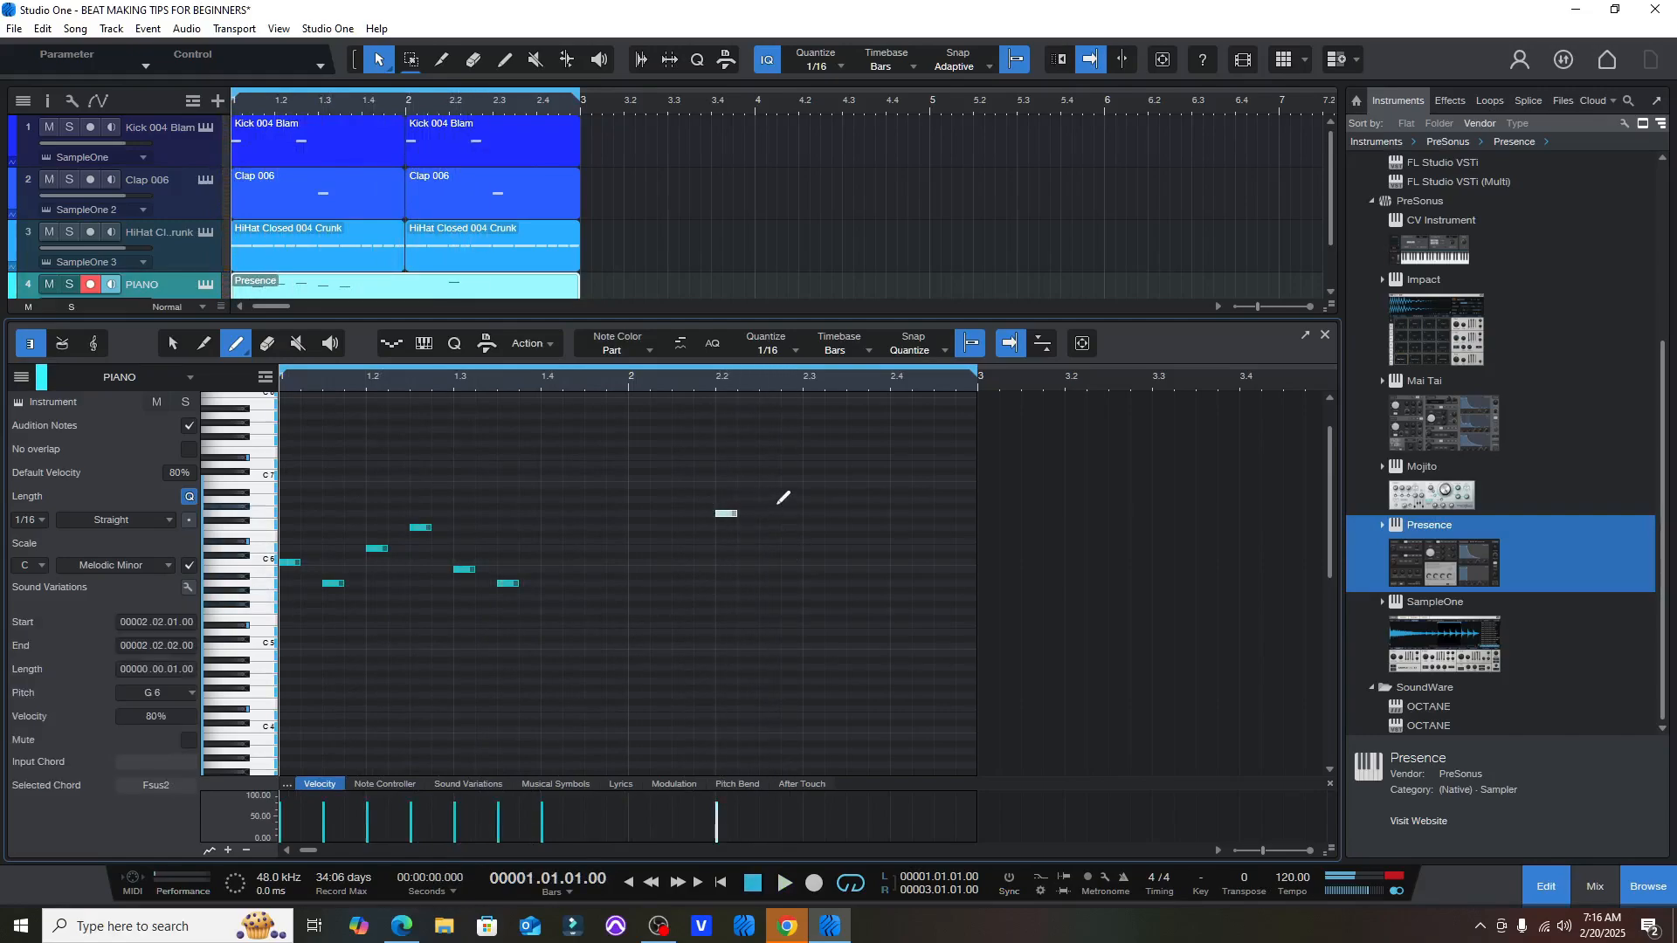
pyautogui.click(807, 541)
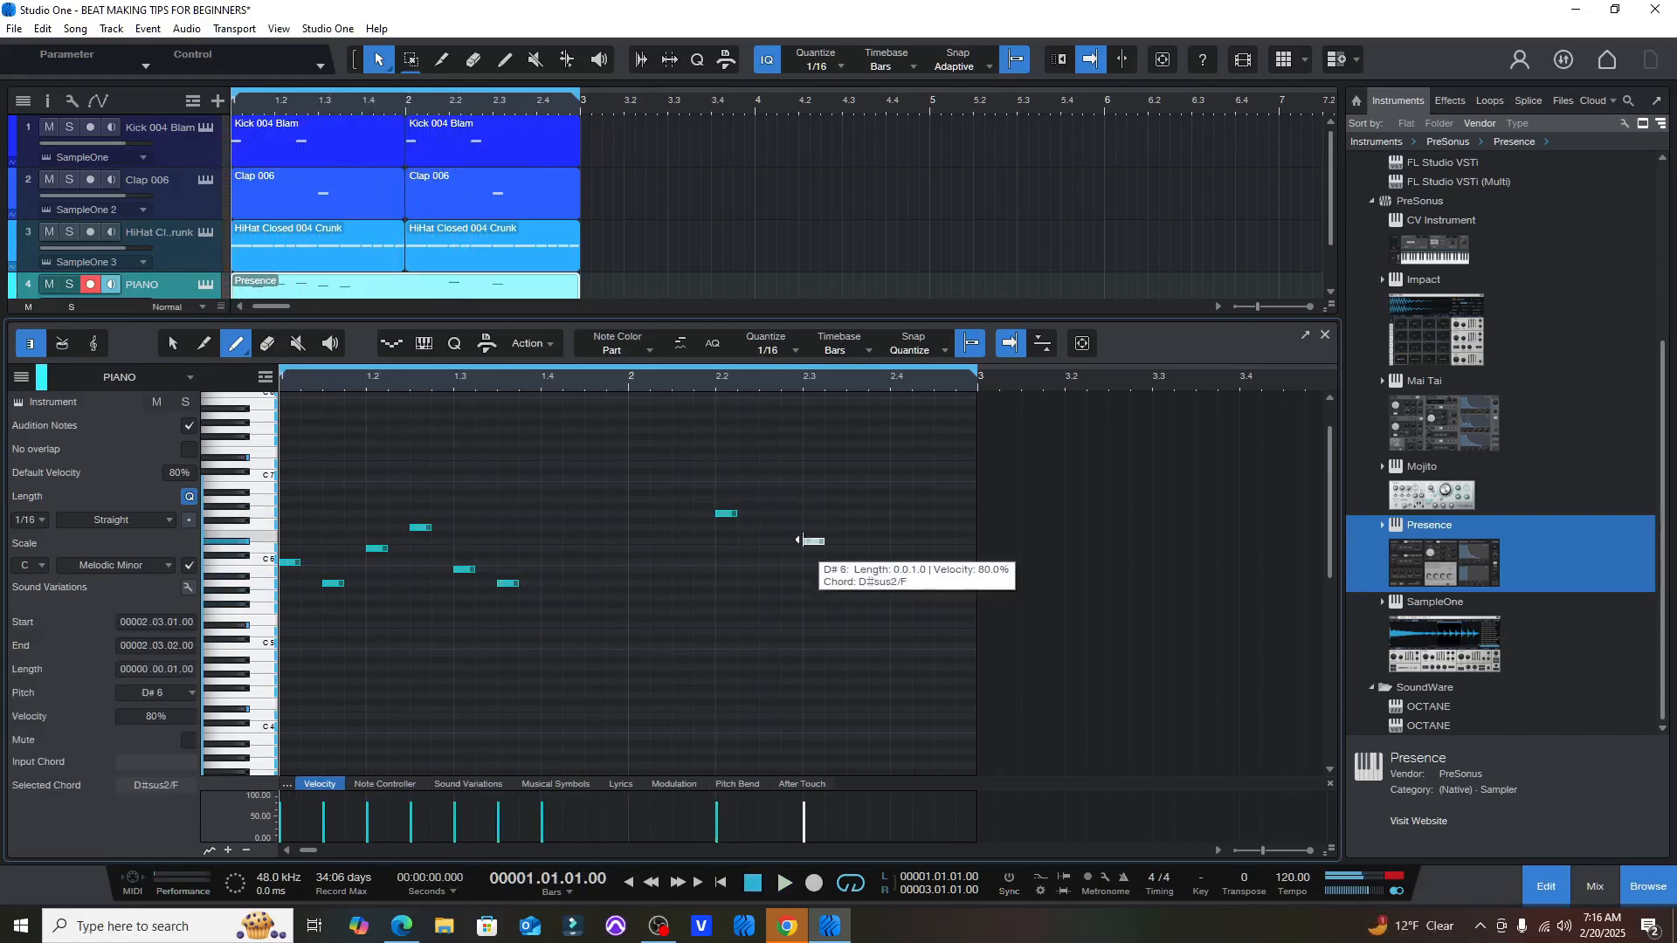
pyautogui.click(899, 526)
pyautogui.press('space')
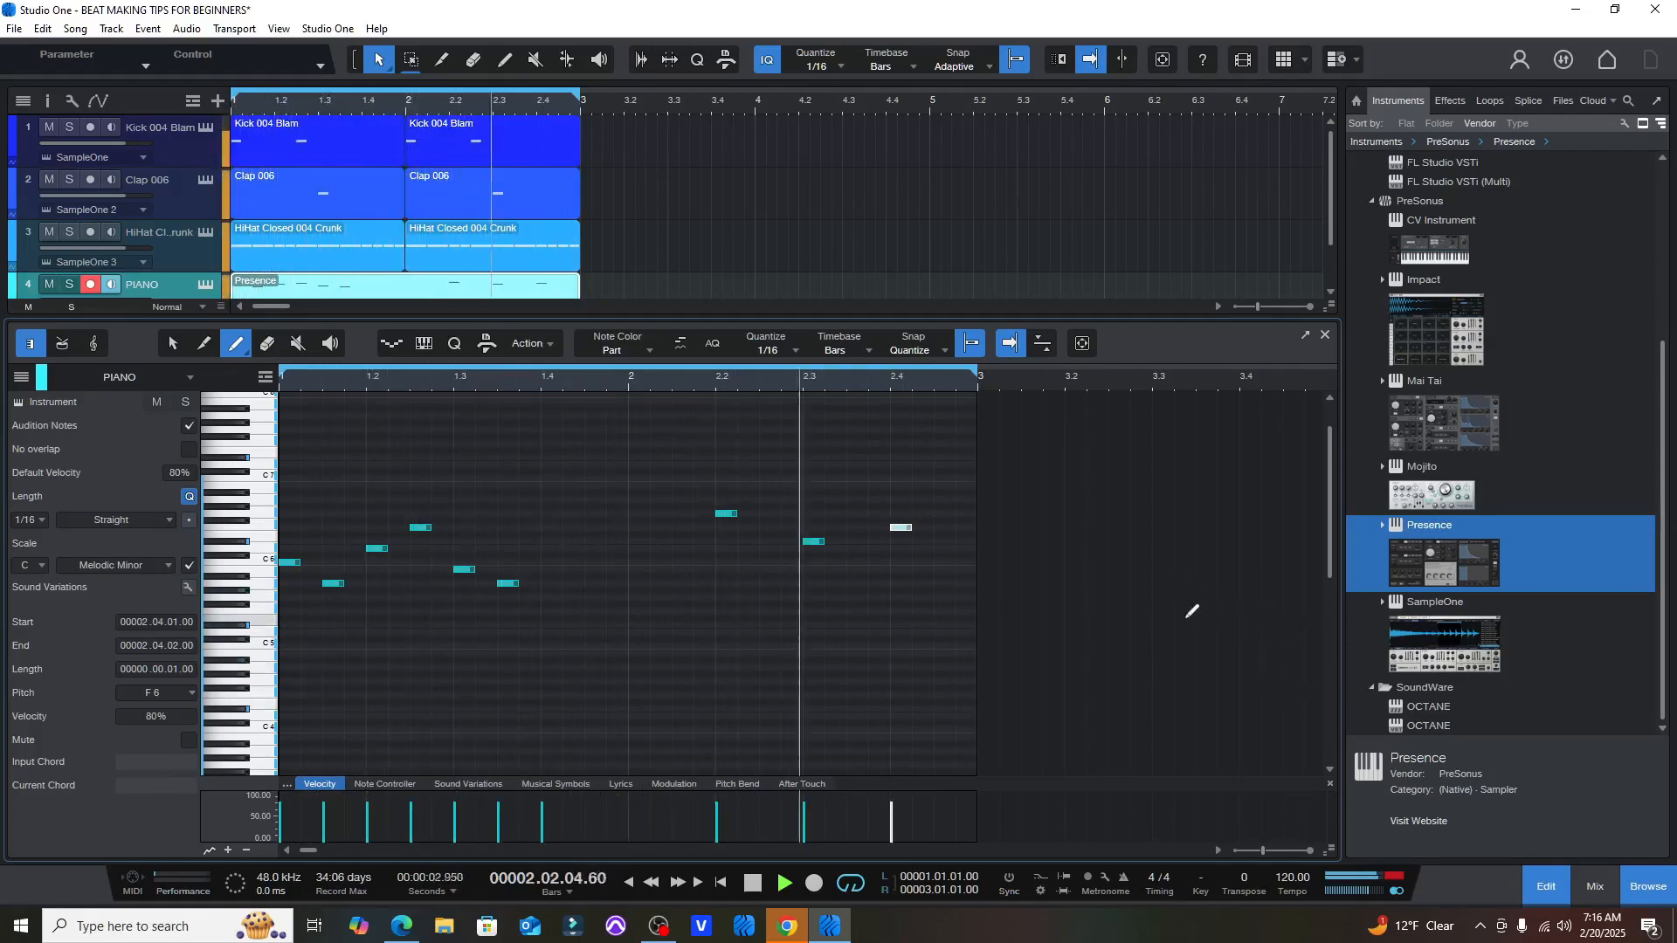
pyautogui.press('space')
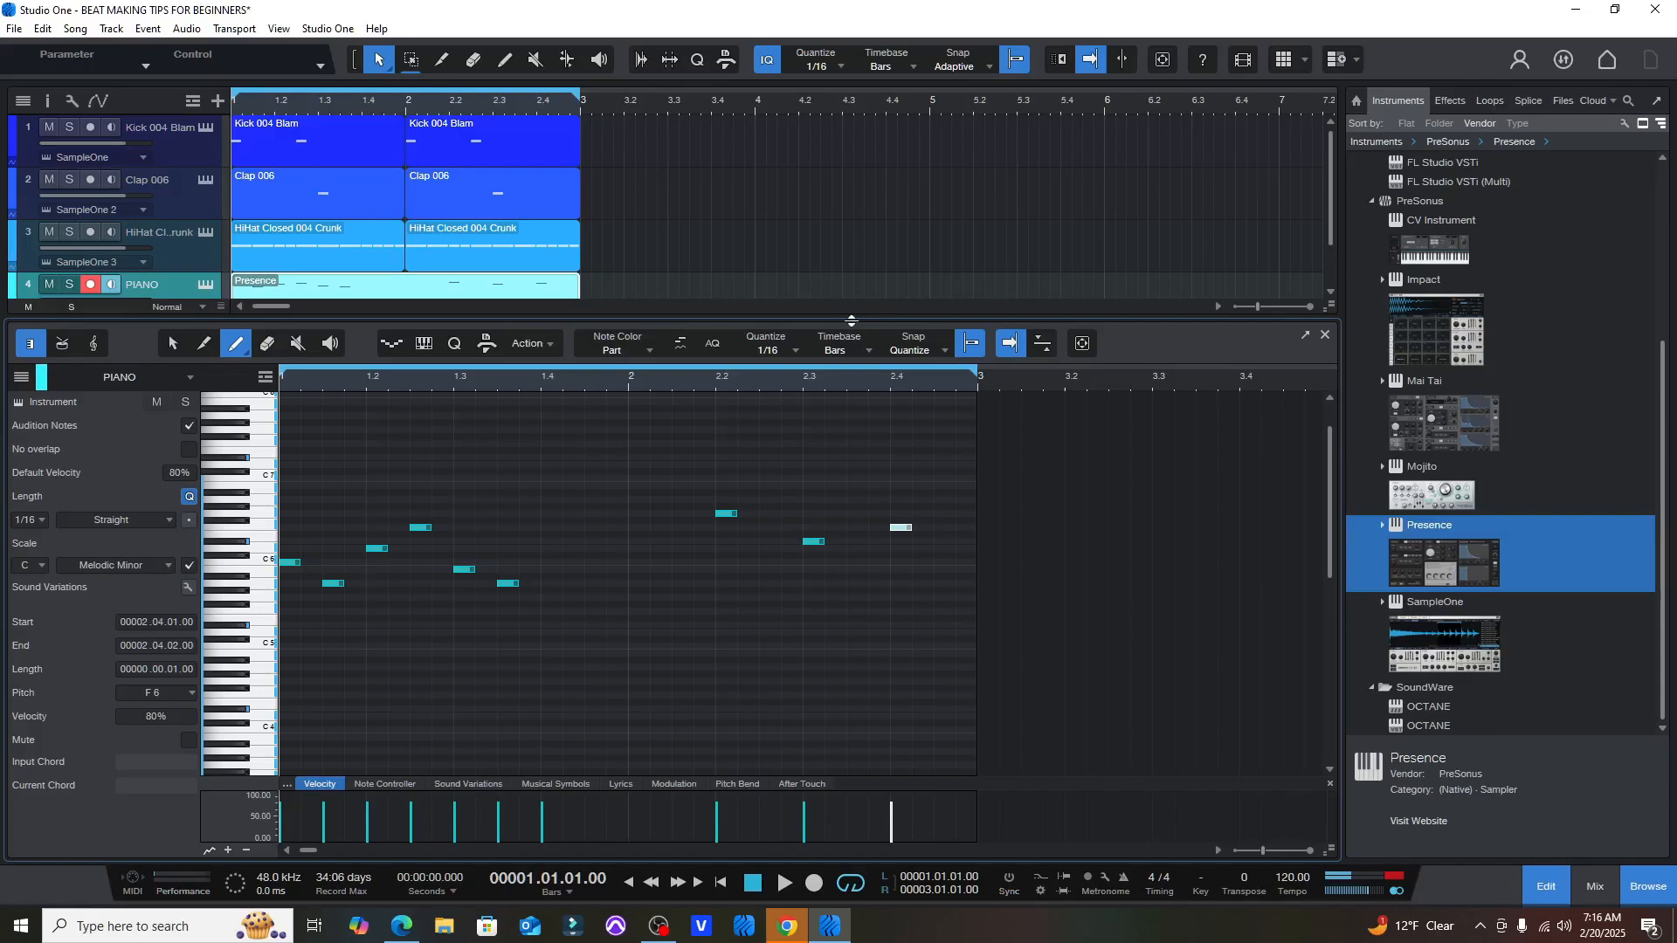
# - Add a second Presence instrument track below PIANO and draw an empty two-bar part on it
pyautogui.moveTo(852, 322); pyautogui.dragTo(839, 491)
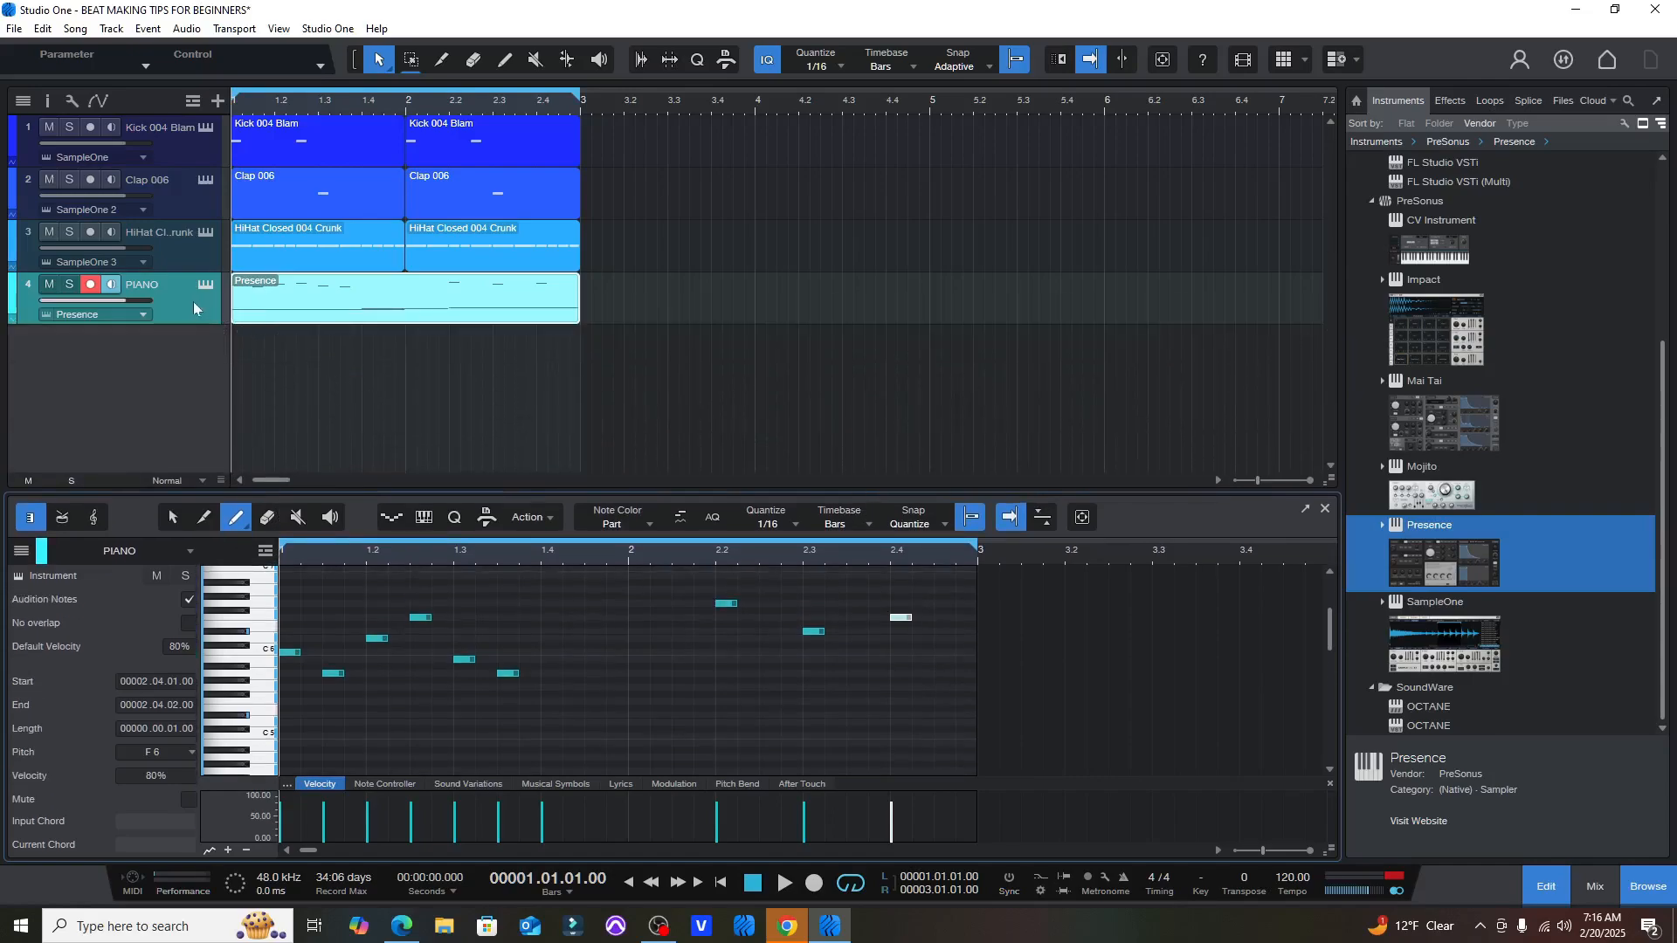
pyautogui.moveTo(1437, 581); pyautogui.dragTo(343, 397)
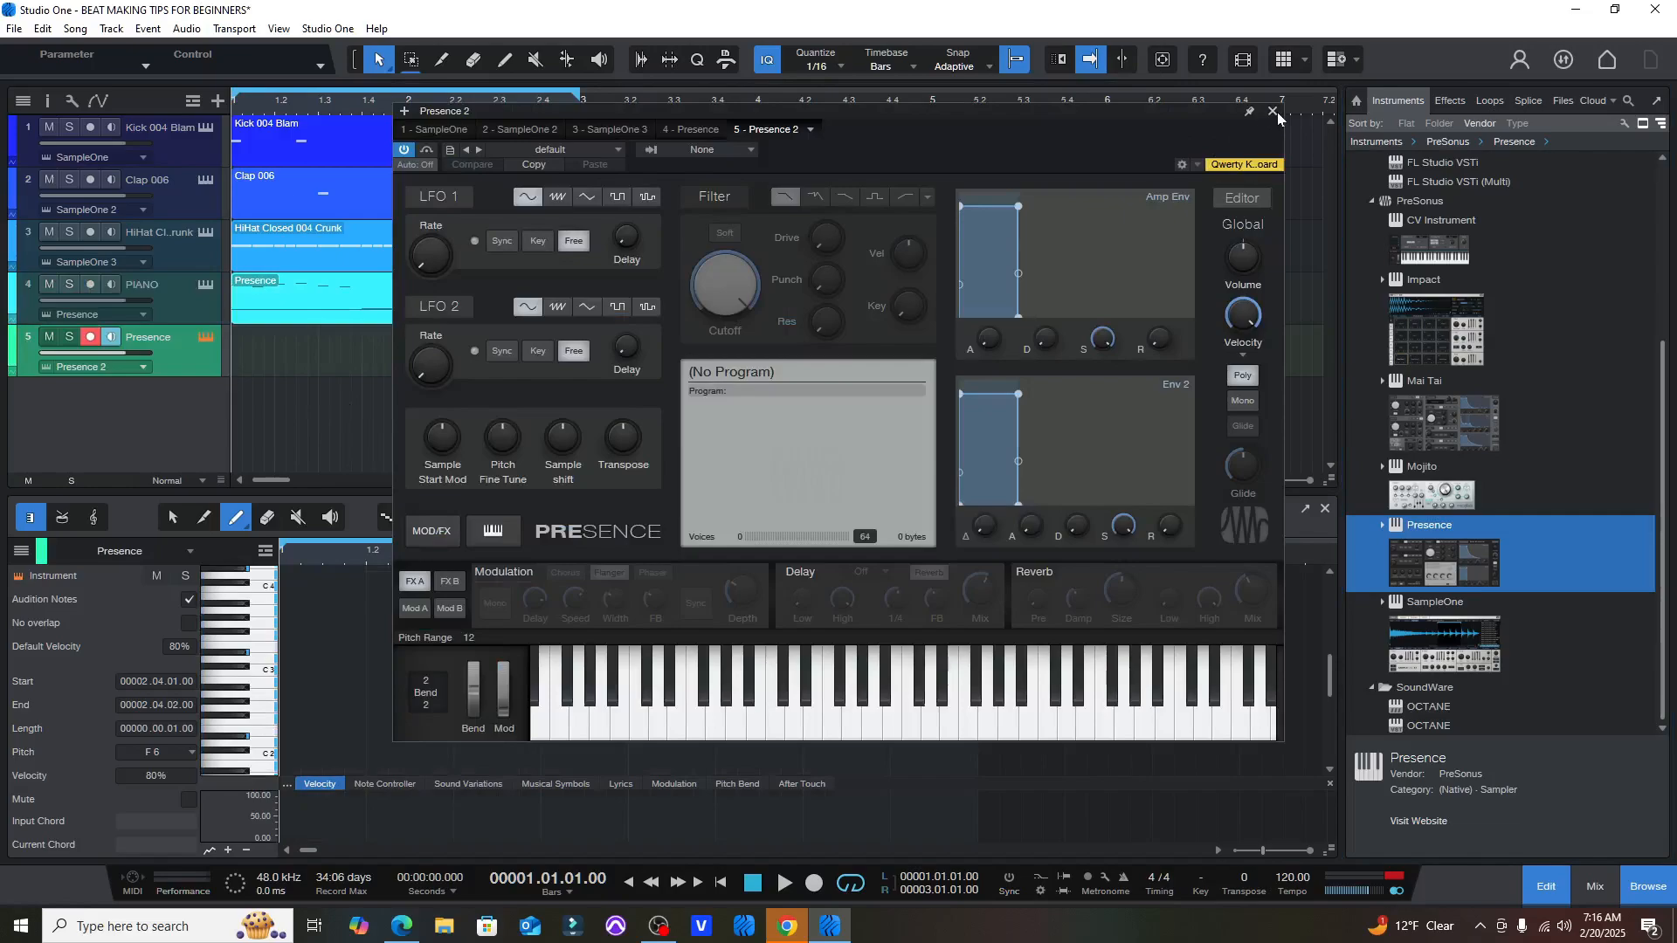
pyautogui.click(1274, 112)
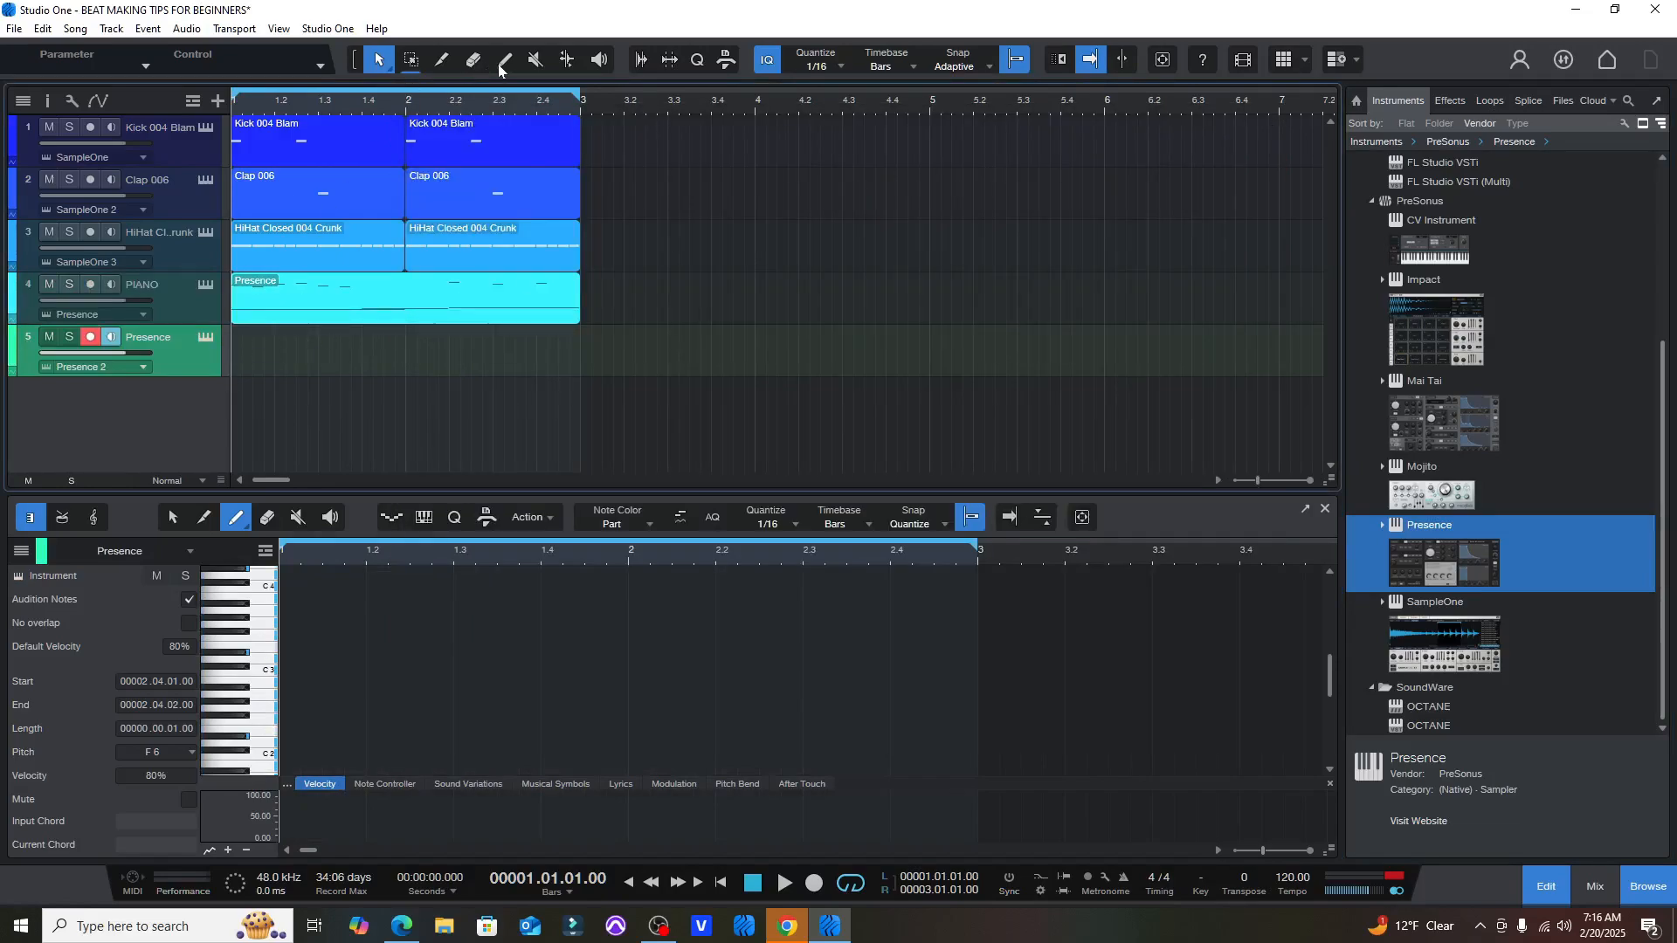
pyautogui.moveTo(235, 357); pyautogui.dragTo(581, 352)
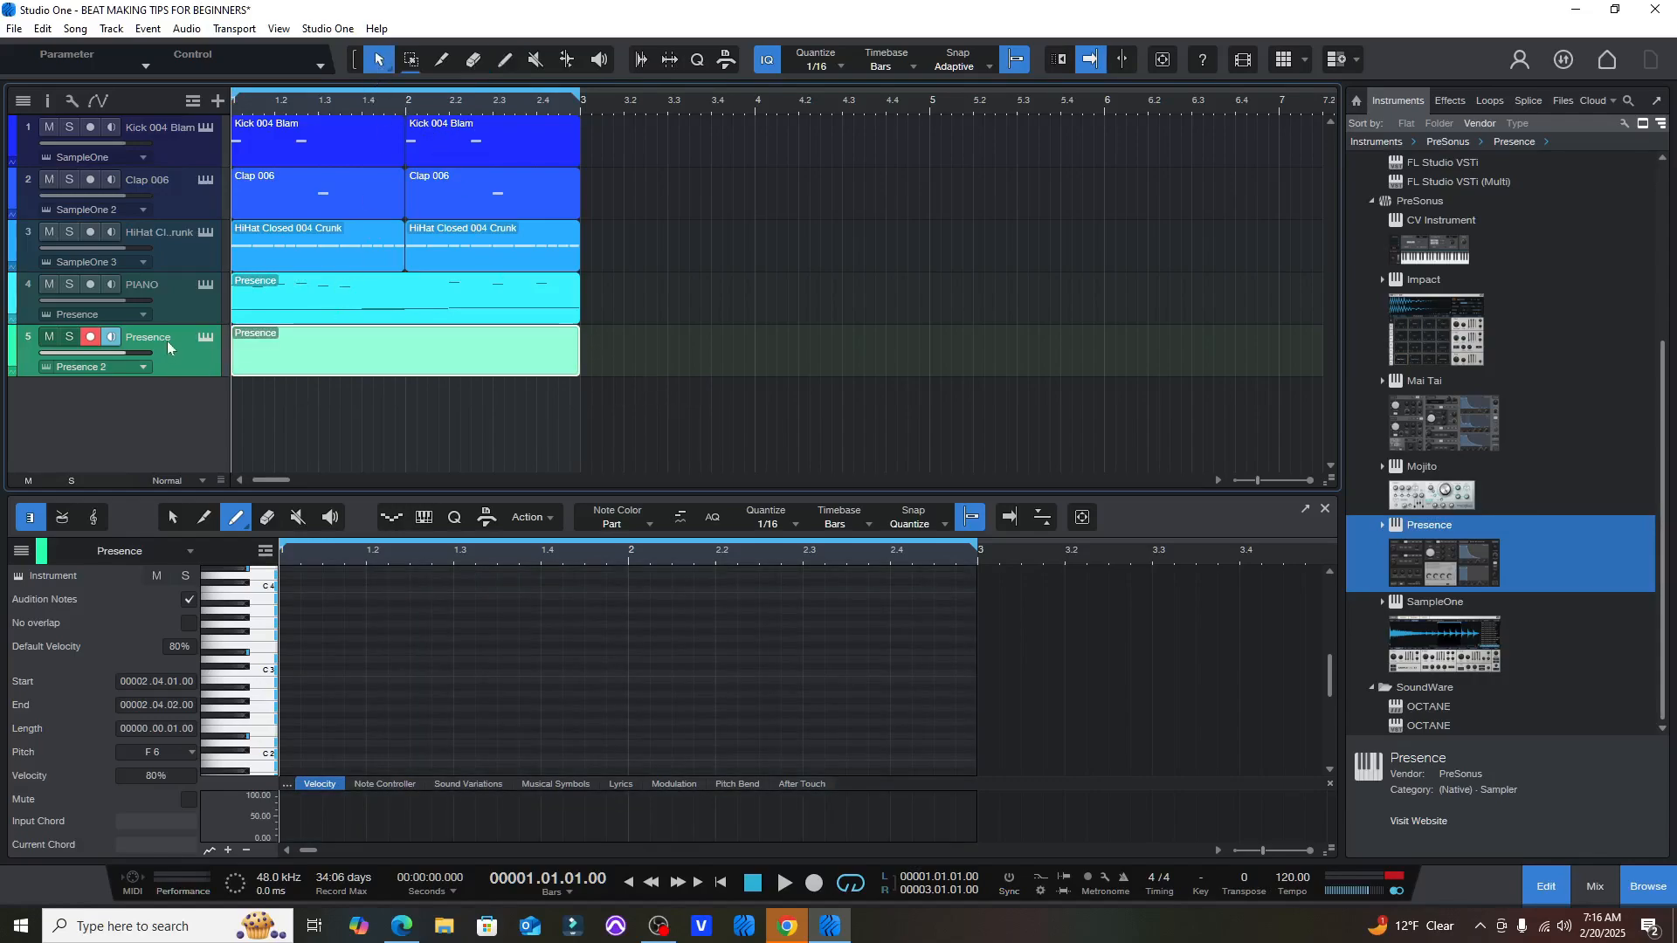
# - Load the Chord Me Pad preset from the Synth Session pads into the new Presence instrument
pyautogui.click(205, 338)
pyautogui.click(577, 148)
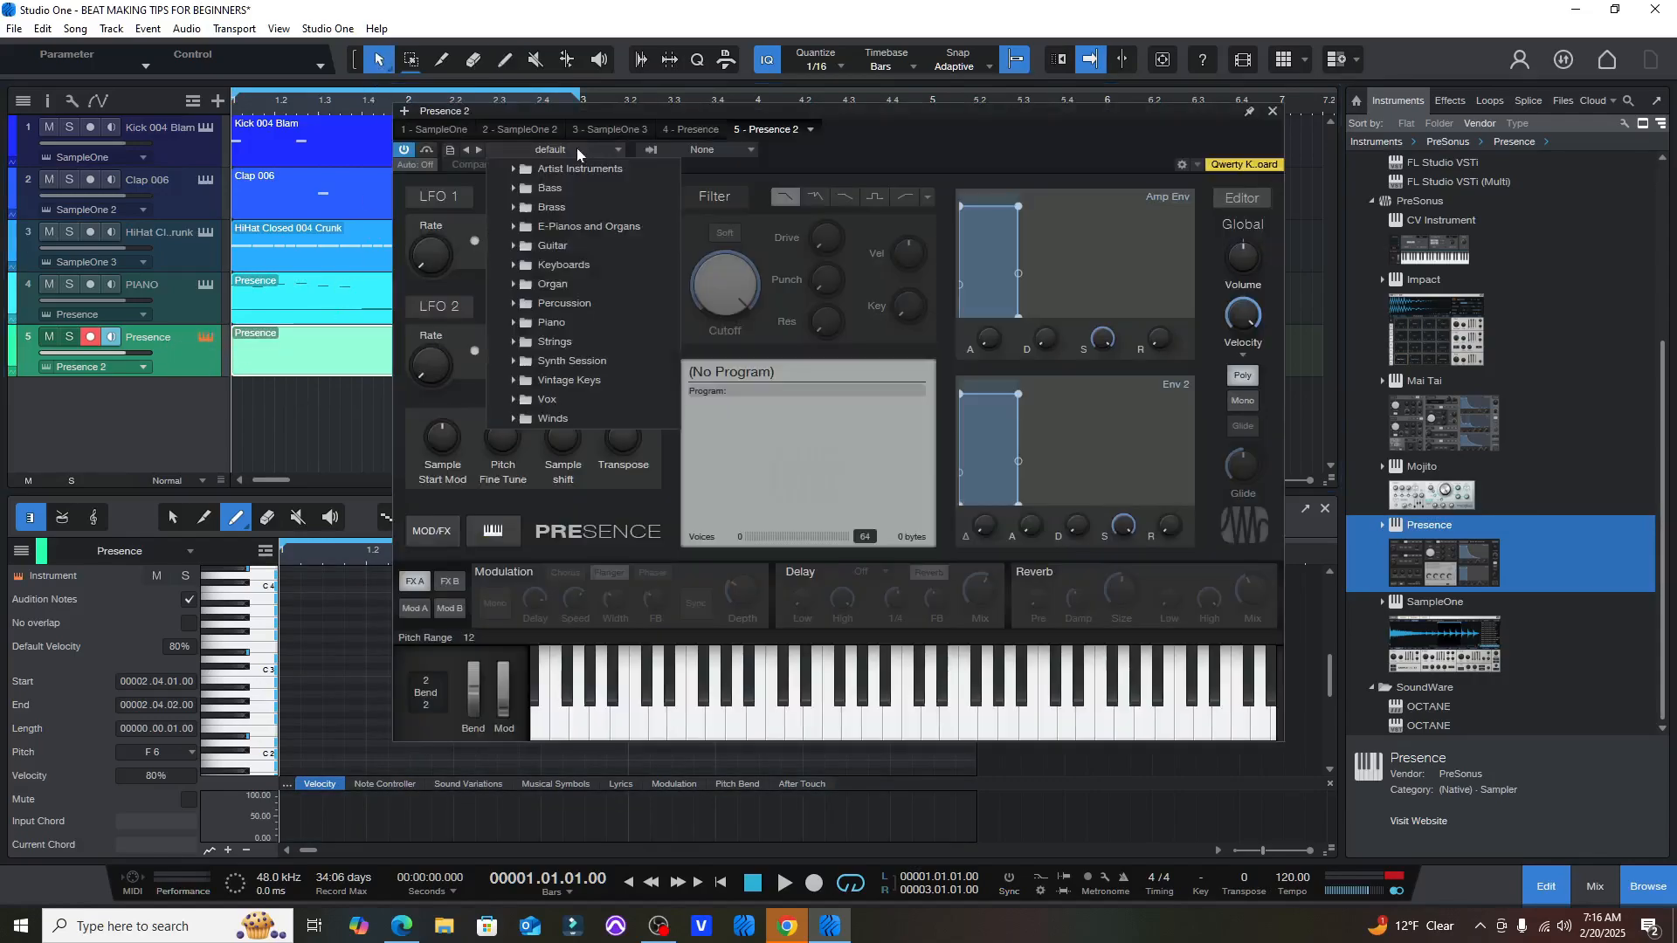
pyautogui.click(573, 342)
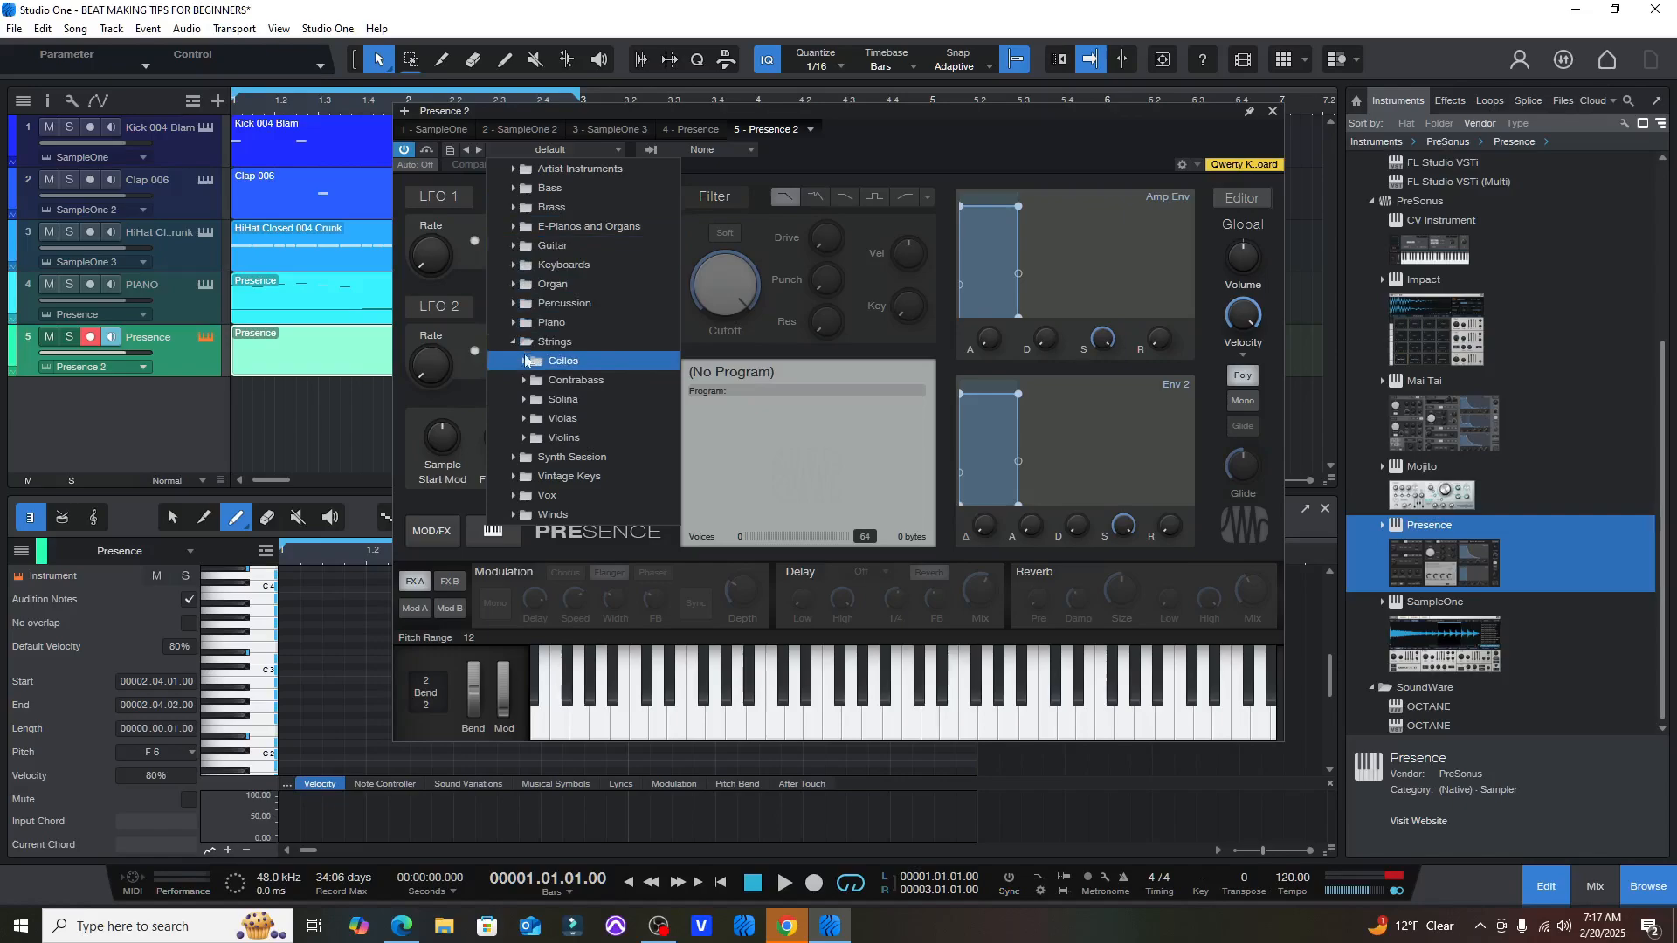
pyautogui.click(515, 342)
pyautogui.click(520, 362)
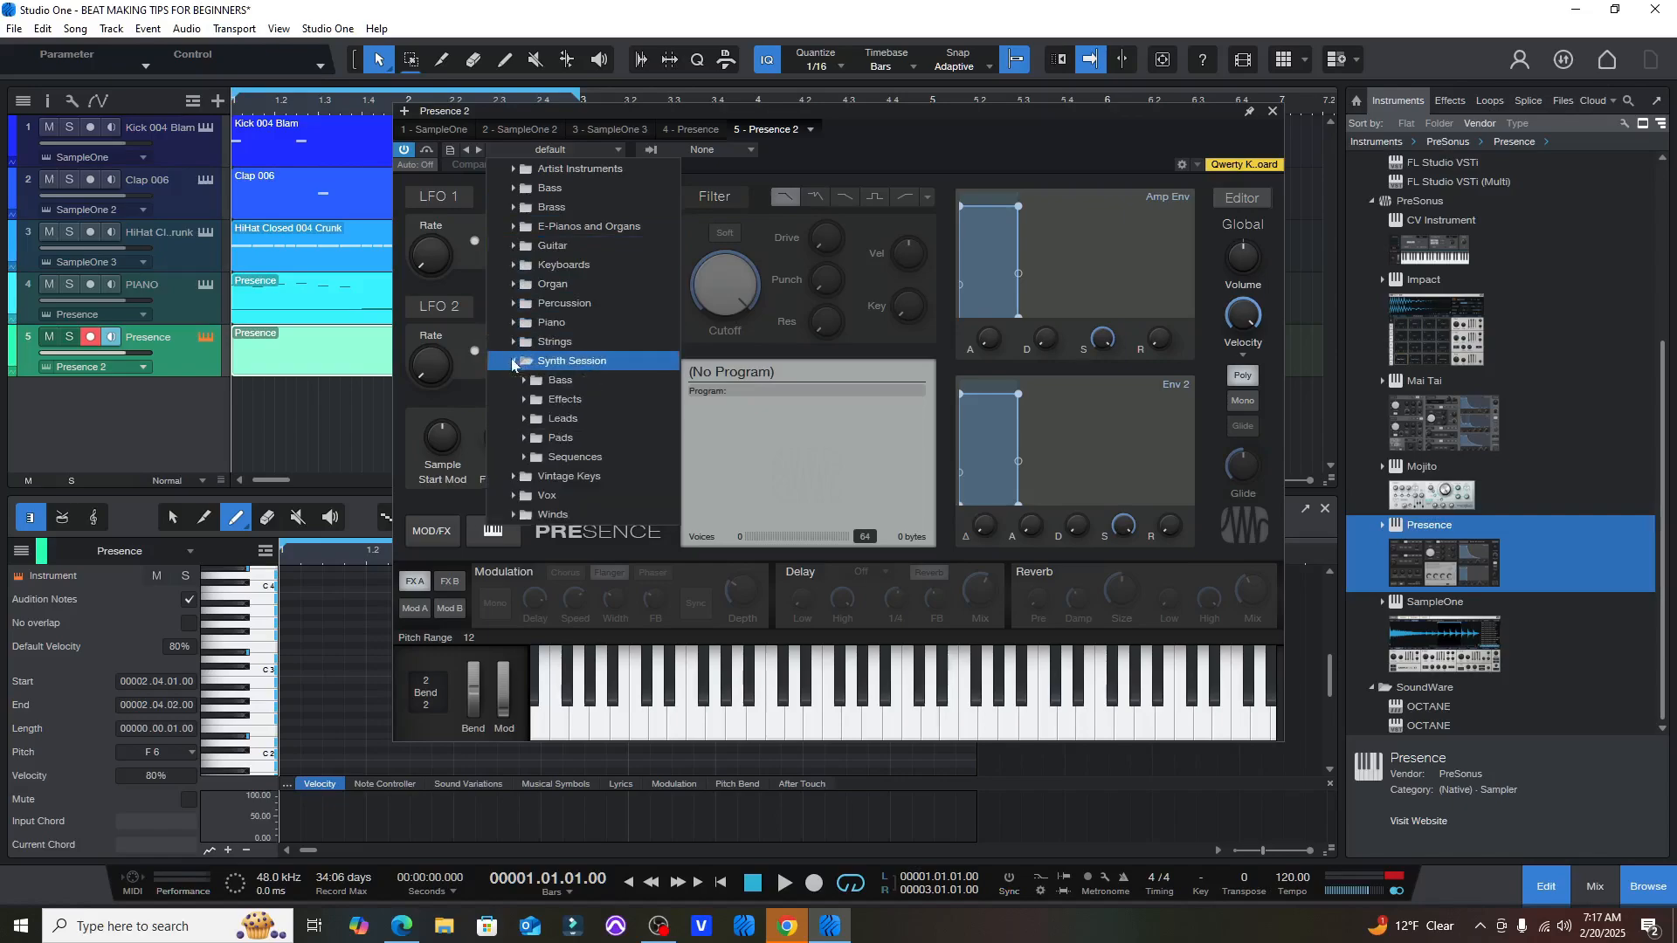
pyautogui.click(564, 439)
pyautogui.click(576, 534)
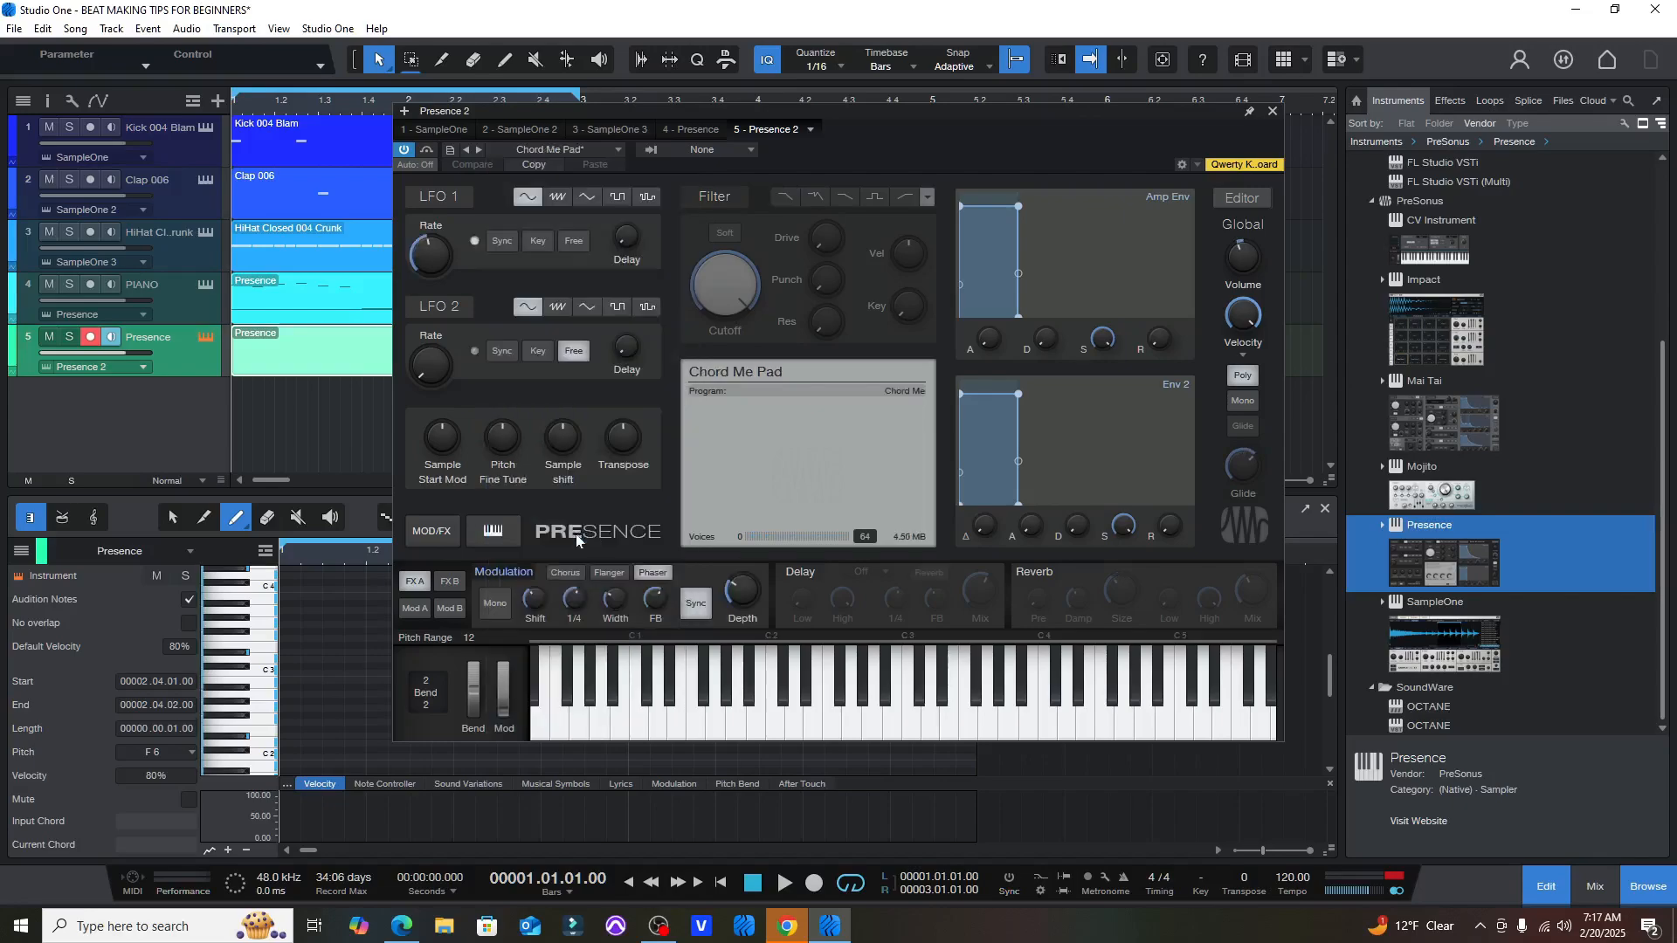
# - Audition the Chord Me Pad sound with several keys on the virtual keyboard and close the instrument window
pyautogui.click(852, 725)
pyautogui.click(817, 725)
pyautogui.click(856, 729)
pyautogui.click(947, 720)
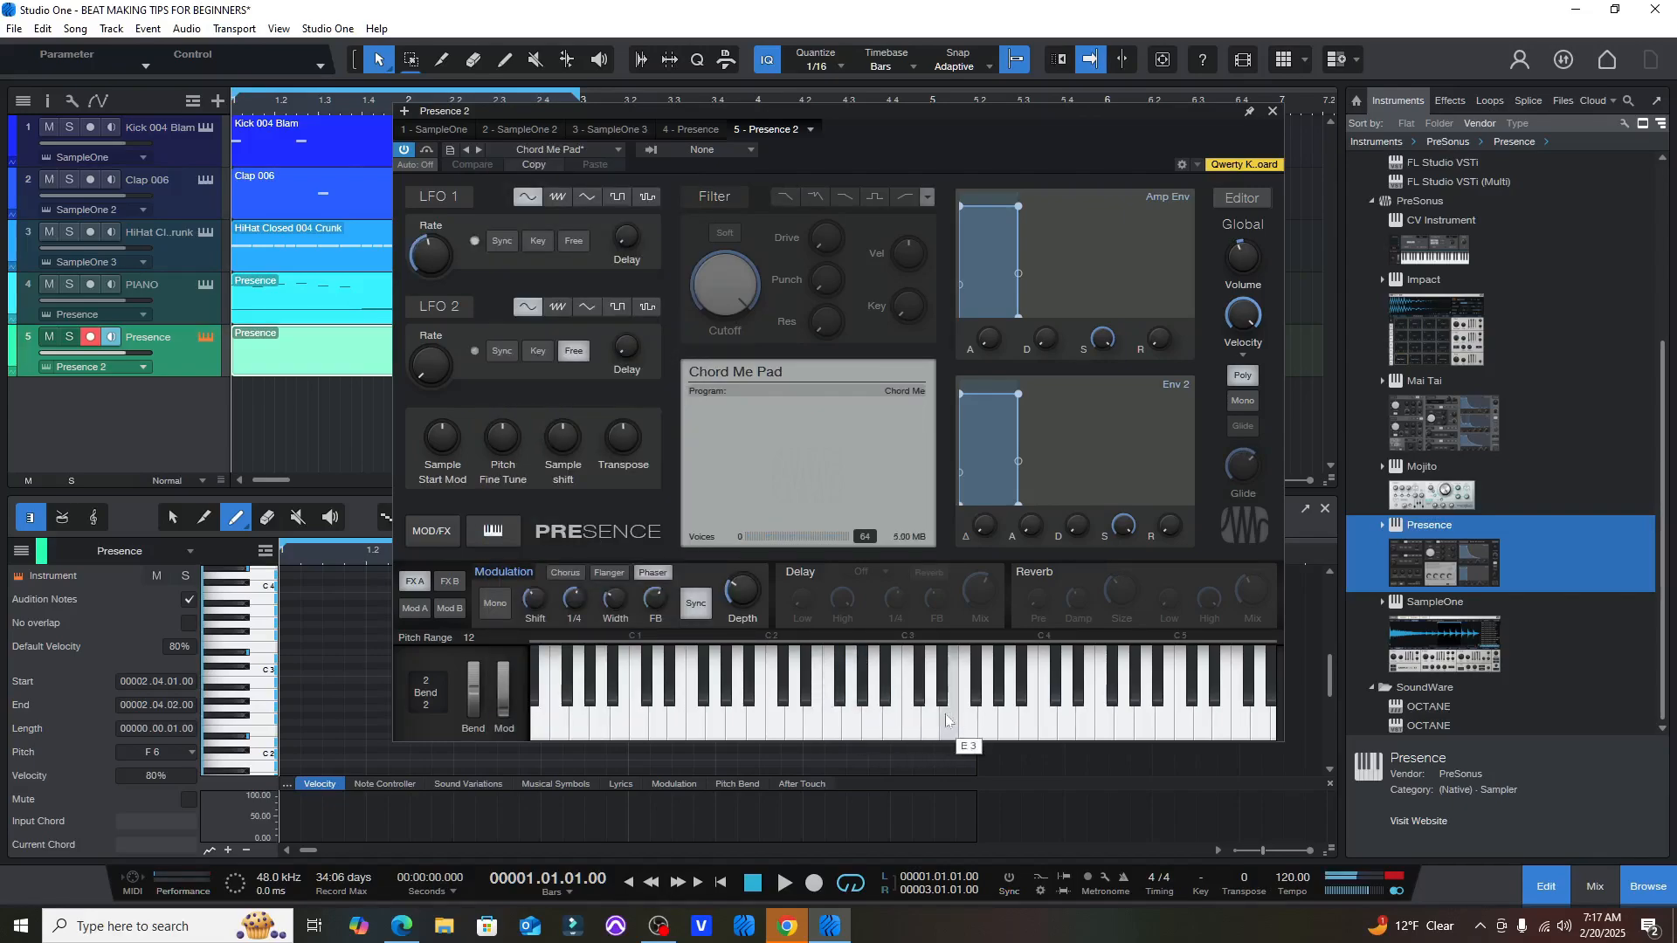
pyautogui.click(1273, 114)
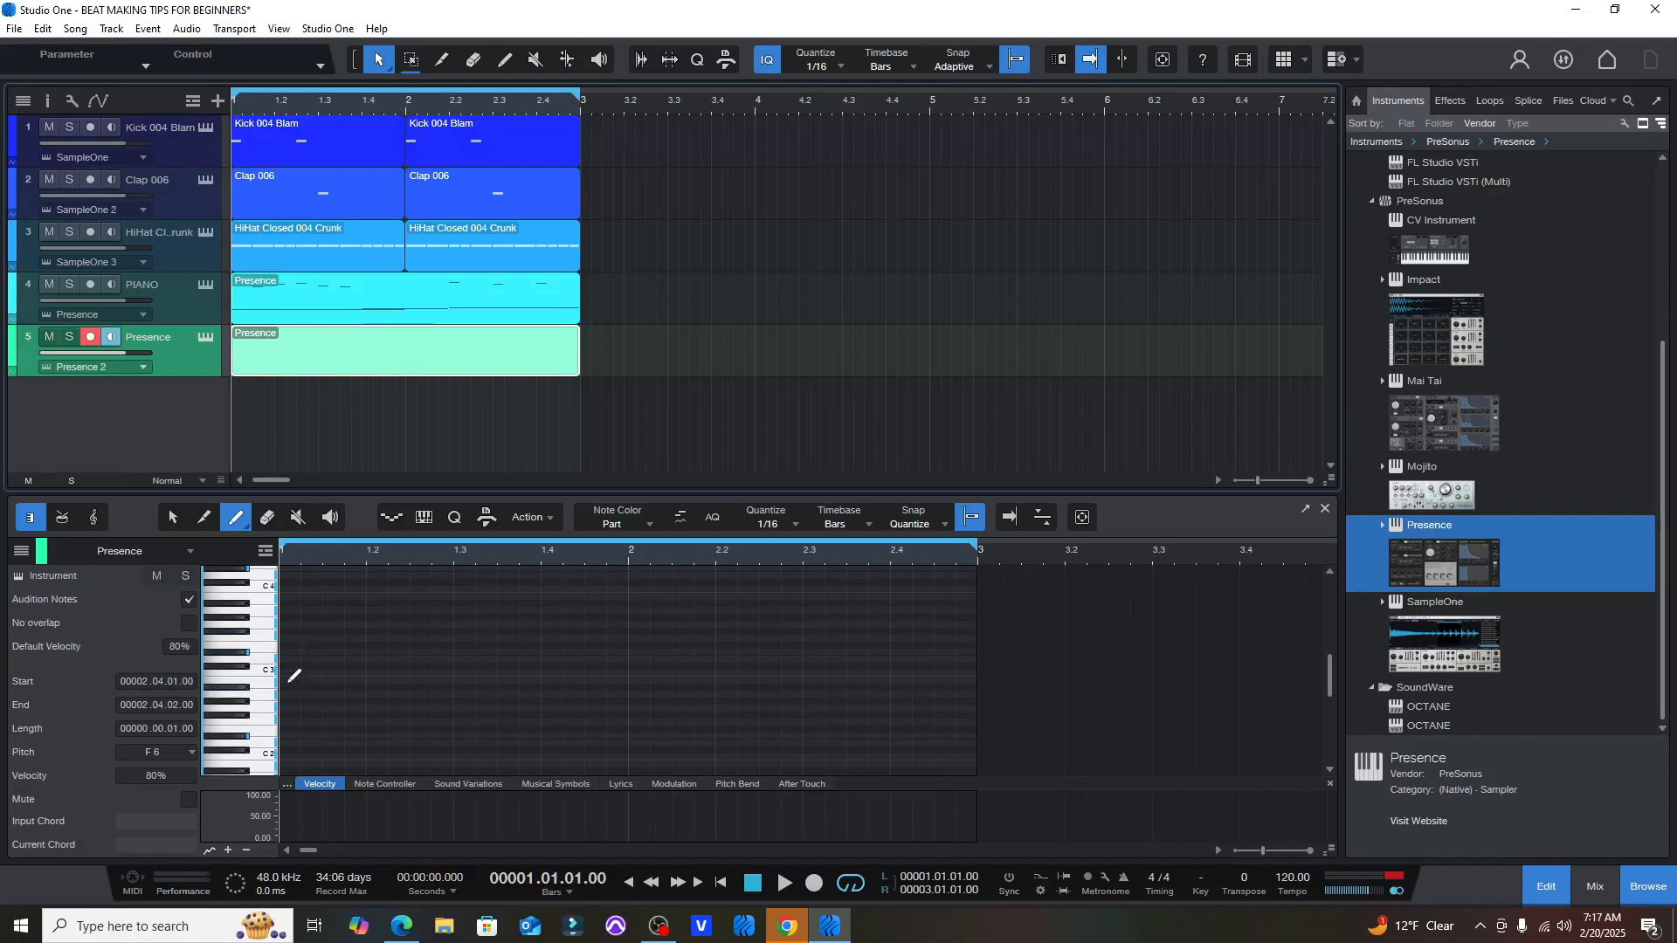
# - Draw a long C3 pad note from 1.1.1 to 1.4.4, remove the stray B2 note beside it, and play the loop
pyautogui.moveTo(292, 668); pyautogui.dragTo(362, 667)
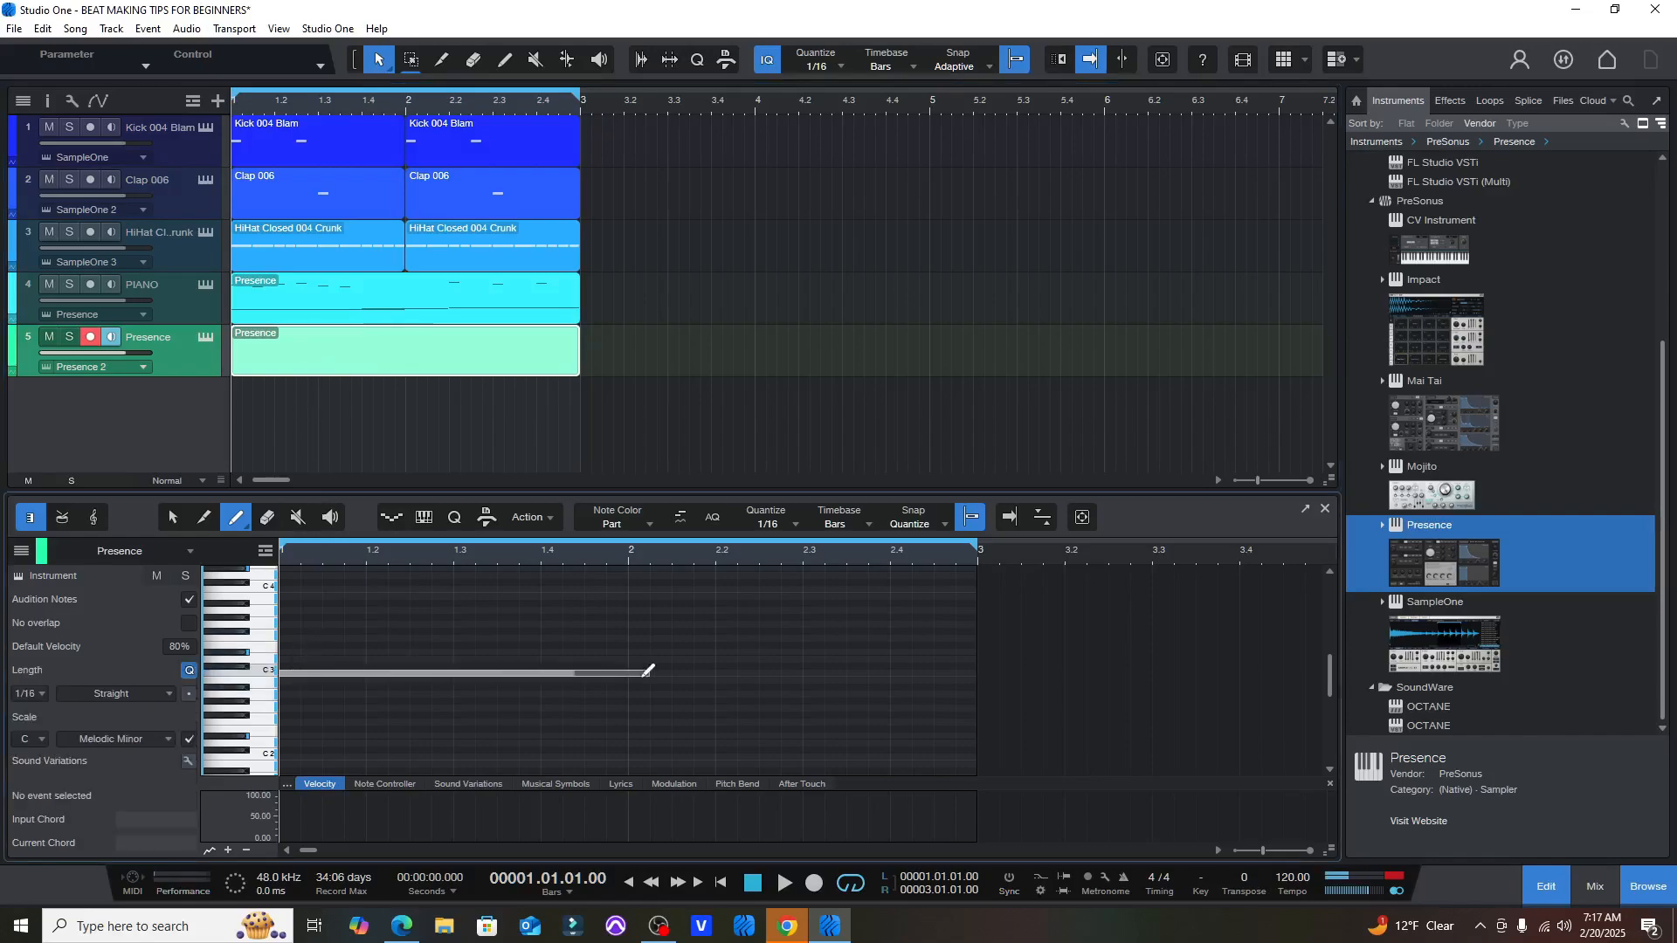
pyautogui.moveTo(626, 671); pyautogui.dragTo(621, 674)
pyautogui.press('space')
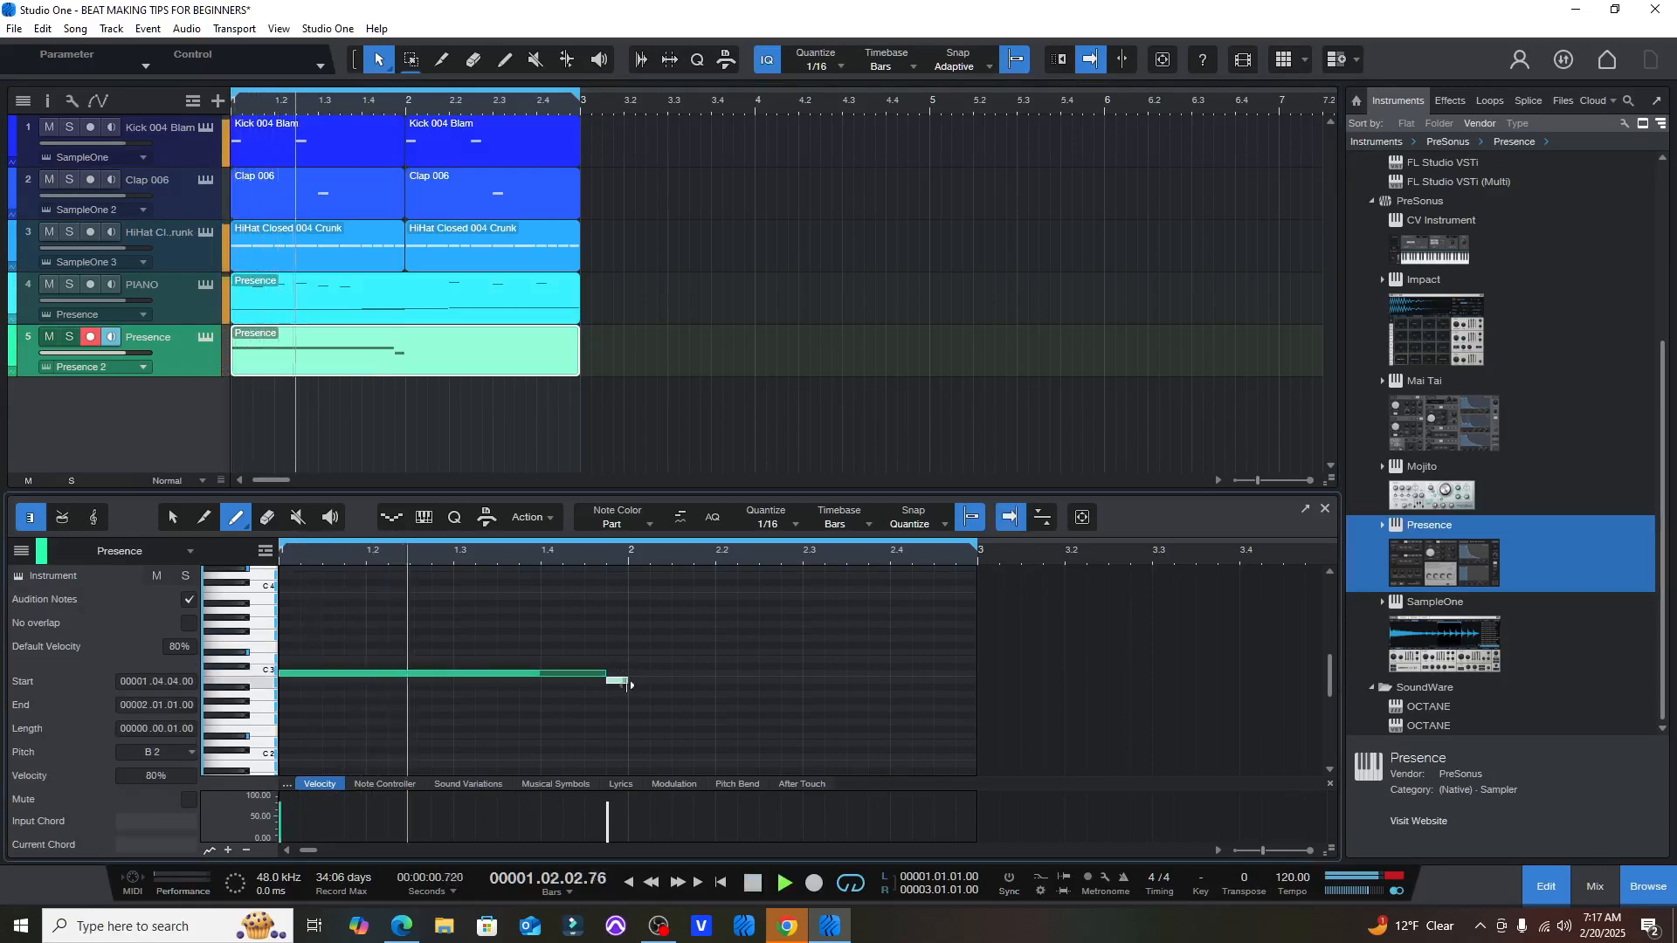
pyautogui.press('space')
pyautogui.press('space')
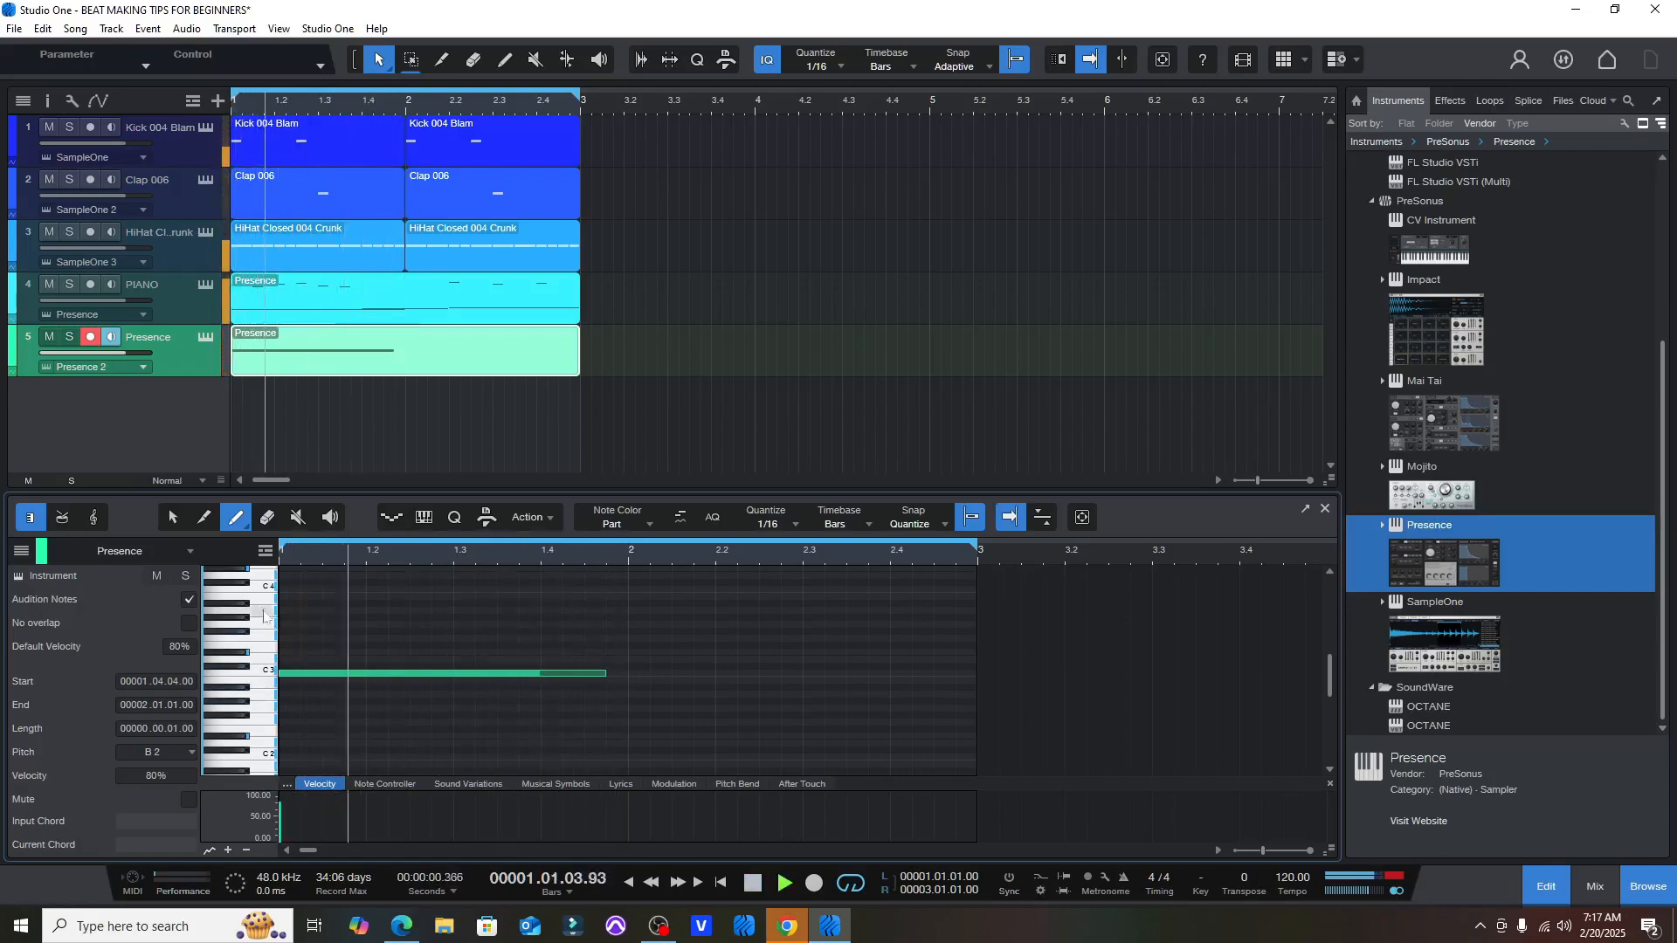
pyautogui.press('space')
pyautogui.press('space')
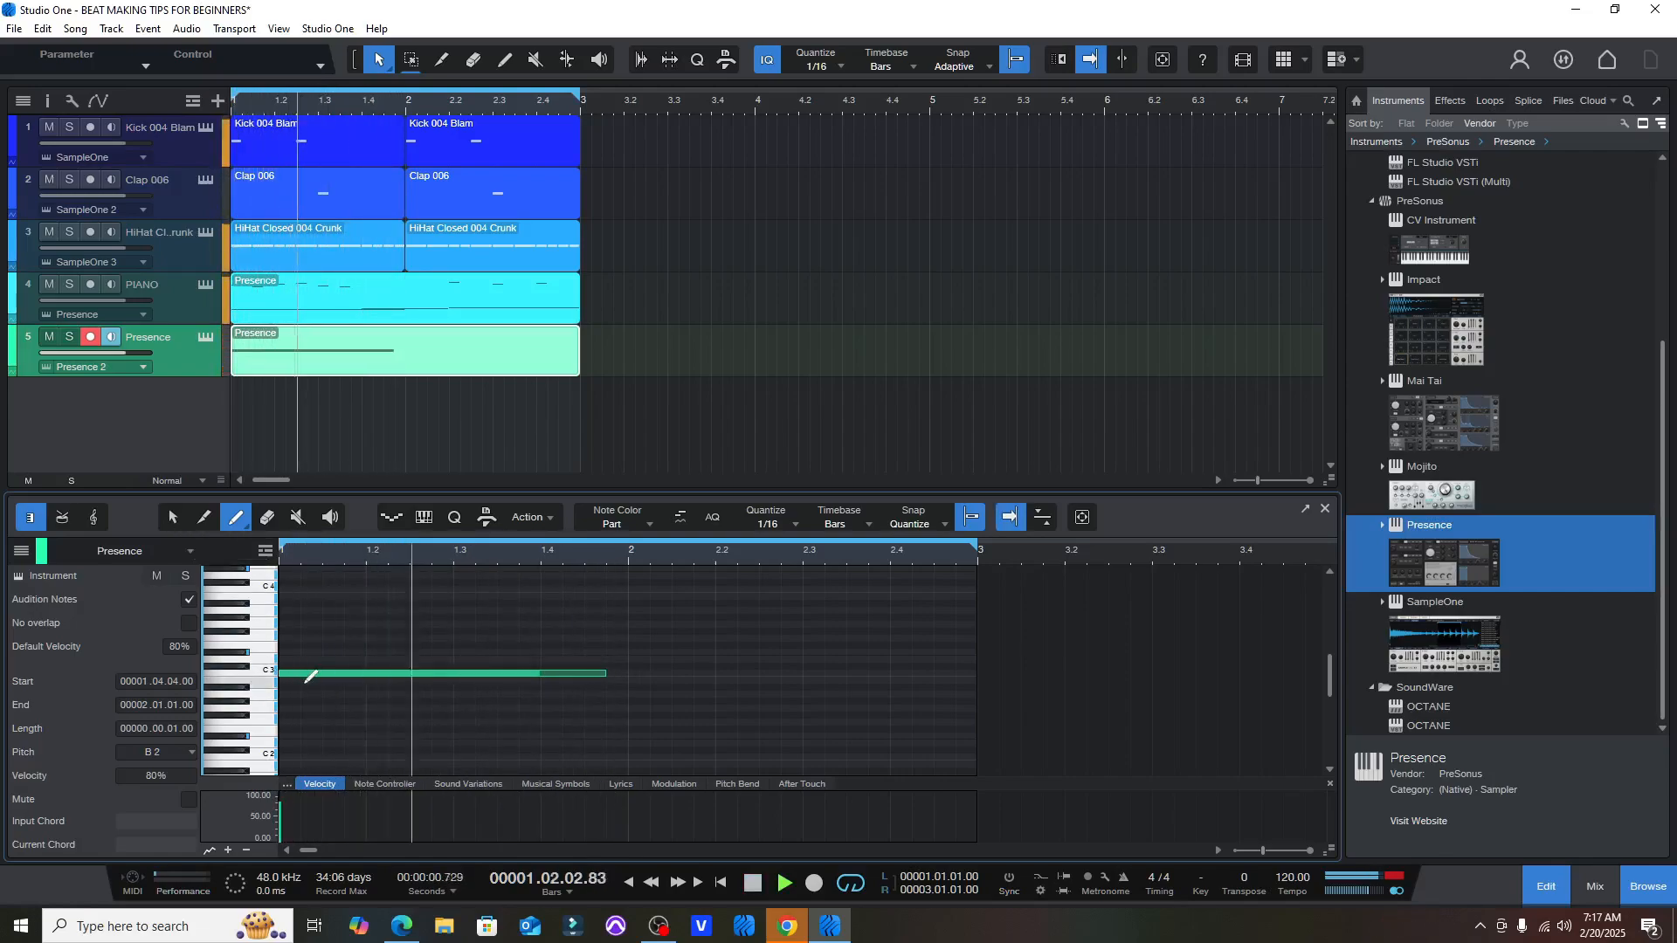
# - Replace the second Presence instrument's preset with Chord Pad, audition it on the virtual keyboard, and close the instrument window
pyautogui.press('space')
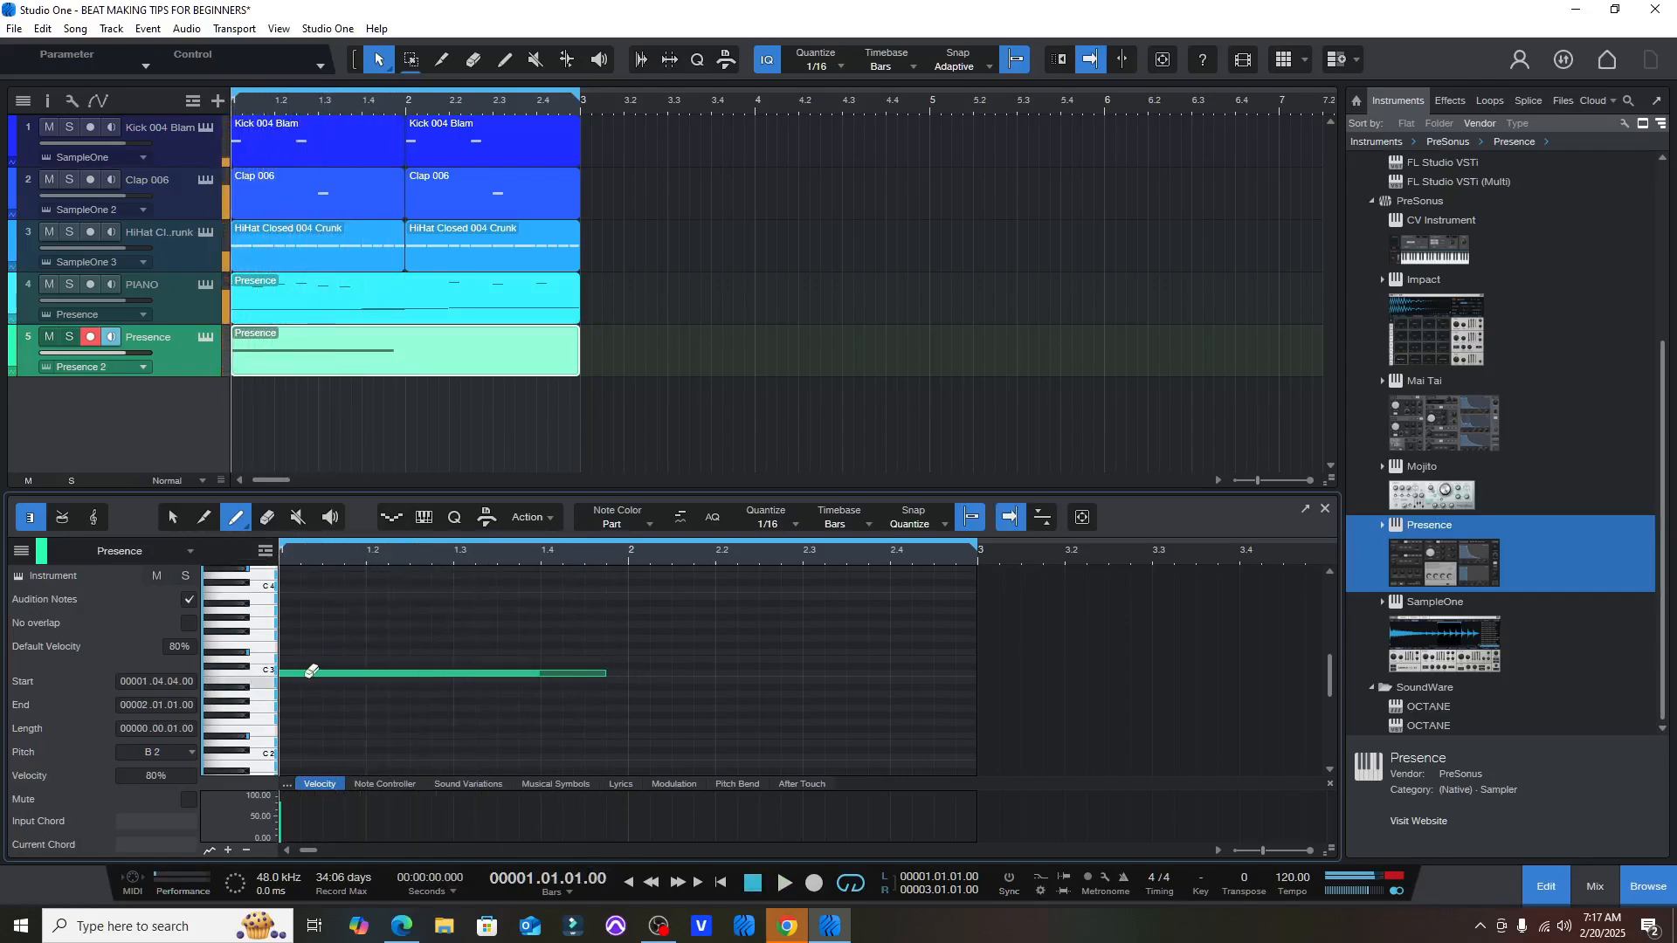
pyautogui.click(206, 337)
pyautogui.click(561, 155)
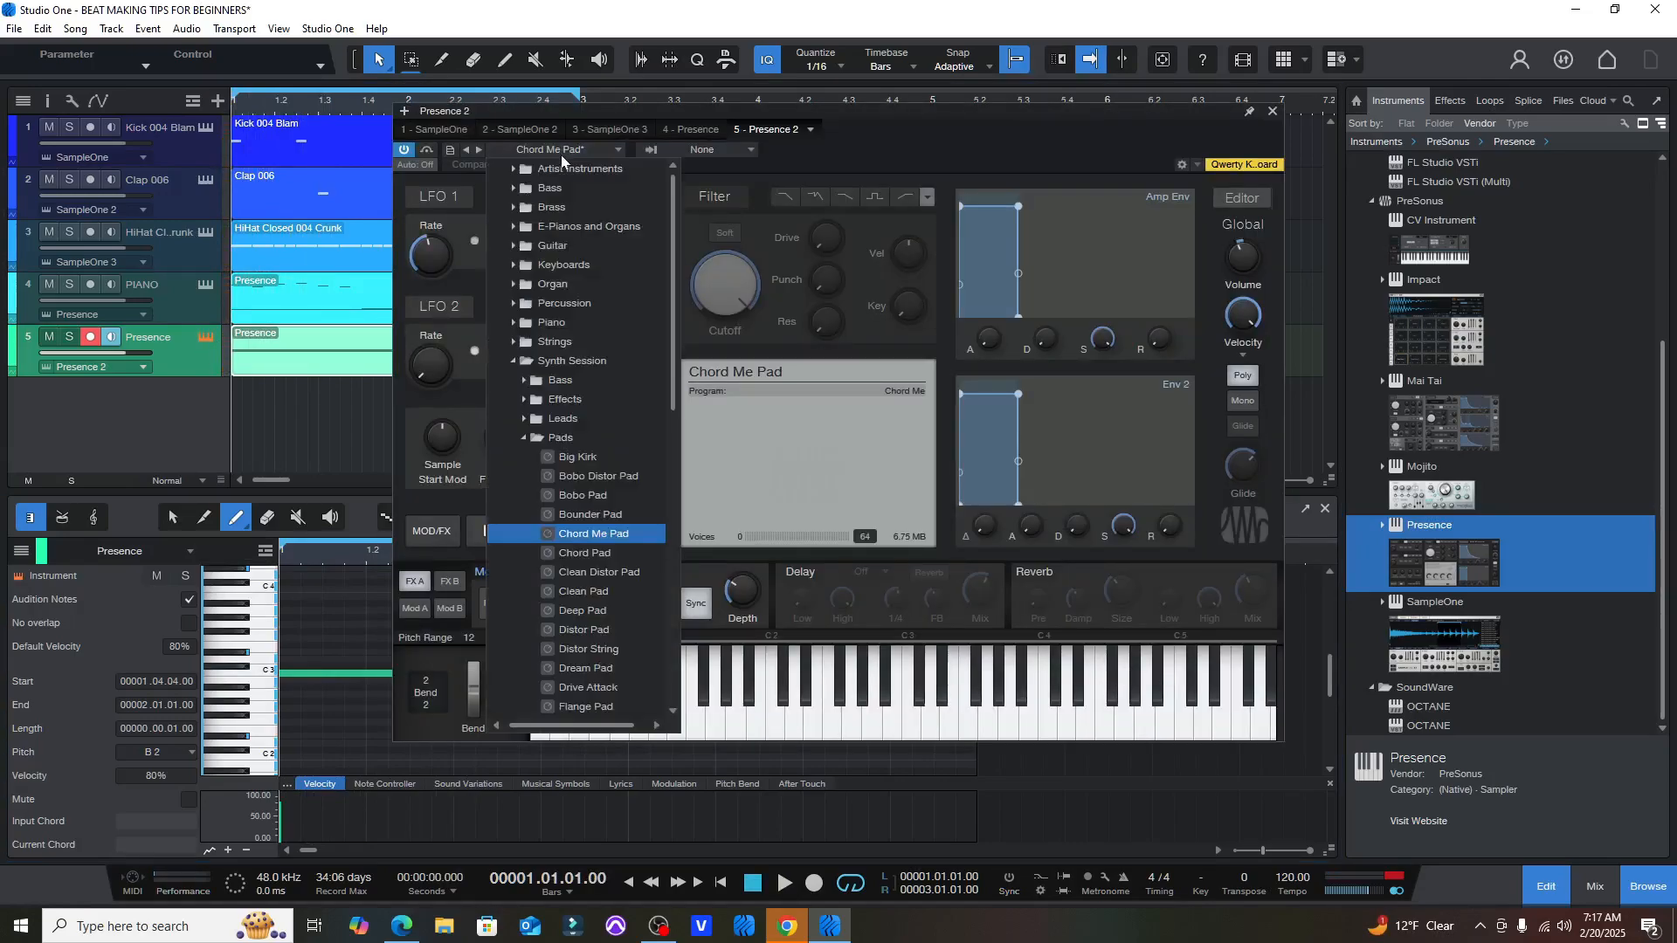
pyautogui.click(601, 558)
pyautogui.click(603, 568)
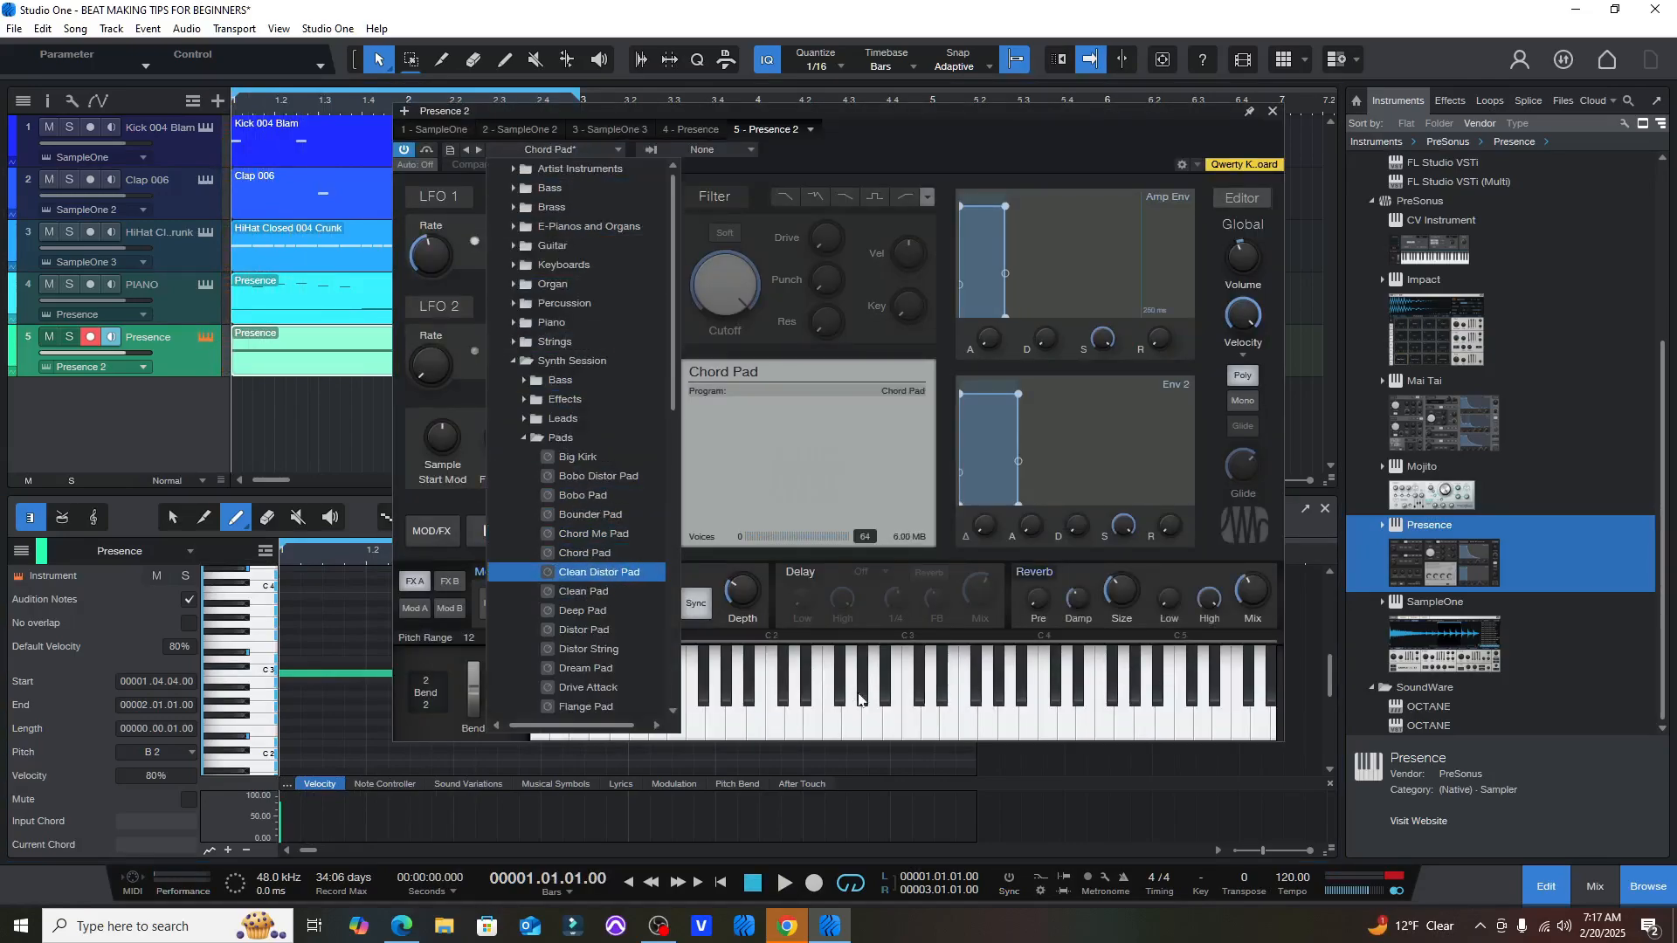
pyautogui.click(894, 731)
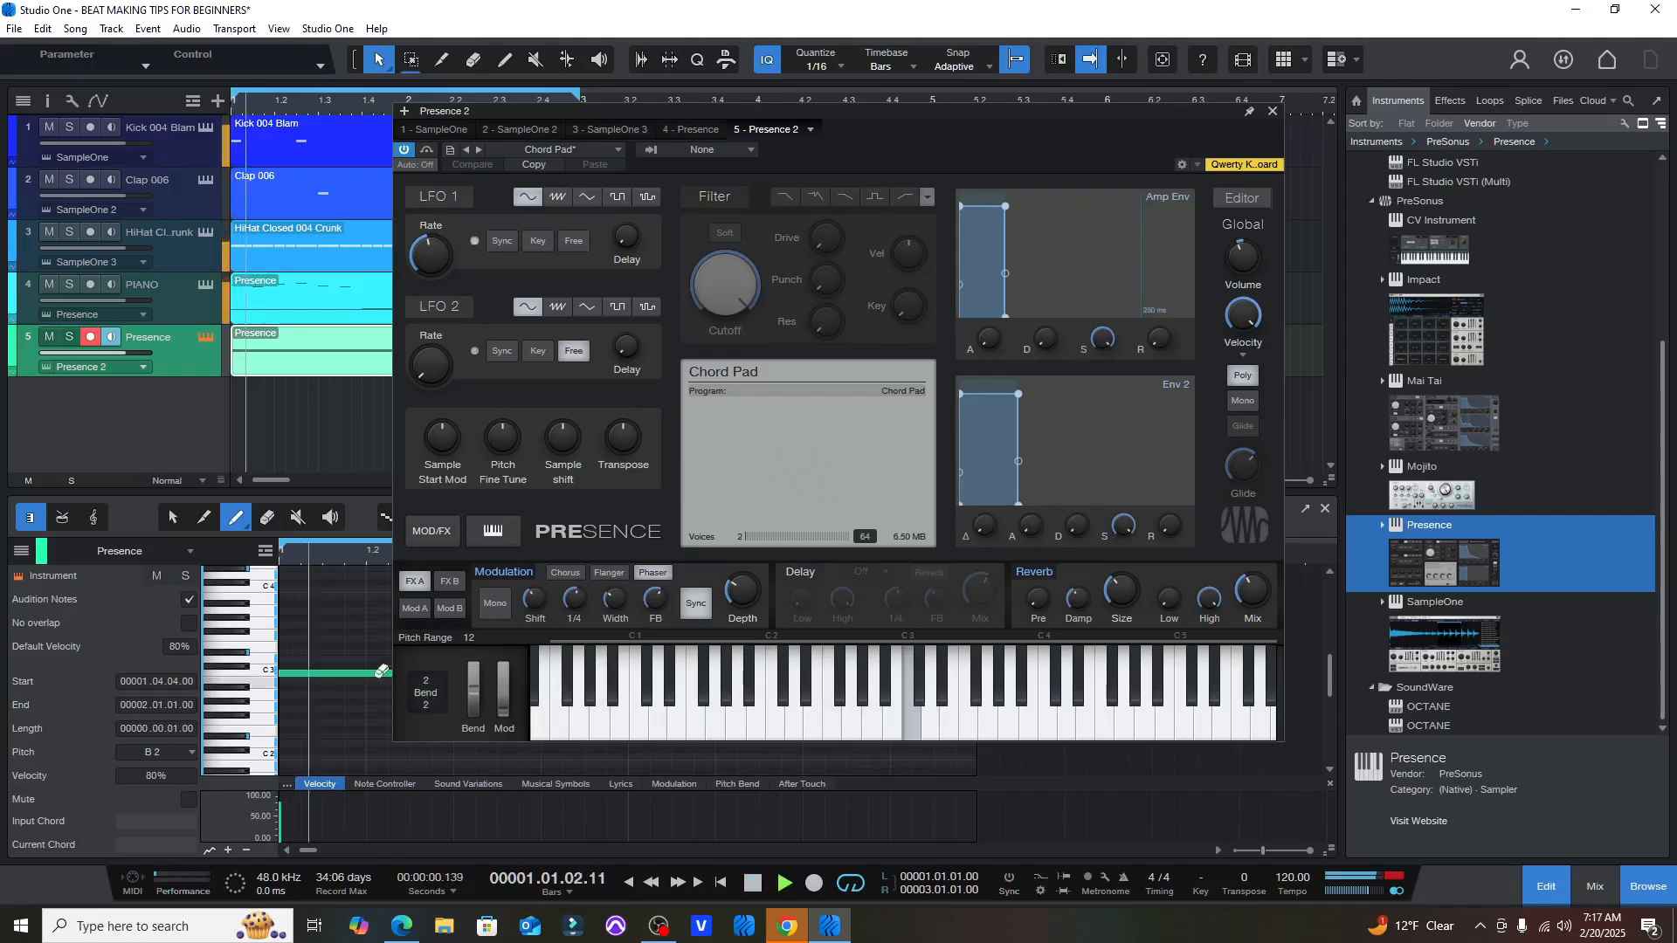
pyautogui.click(1273, 111)
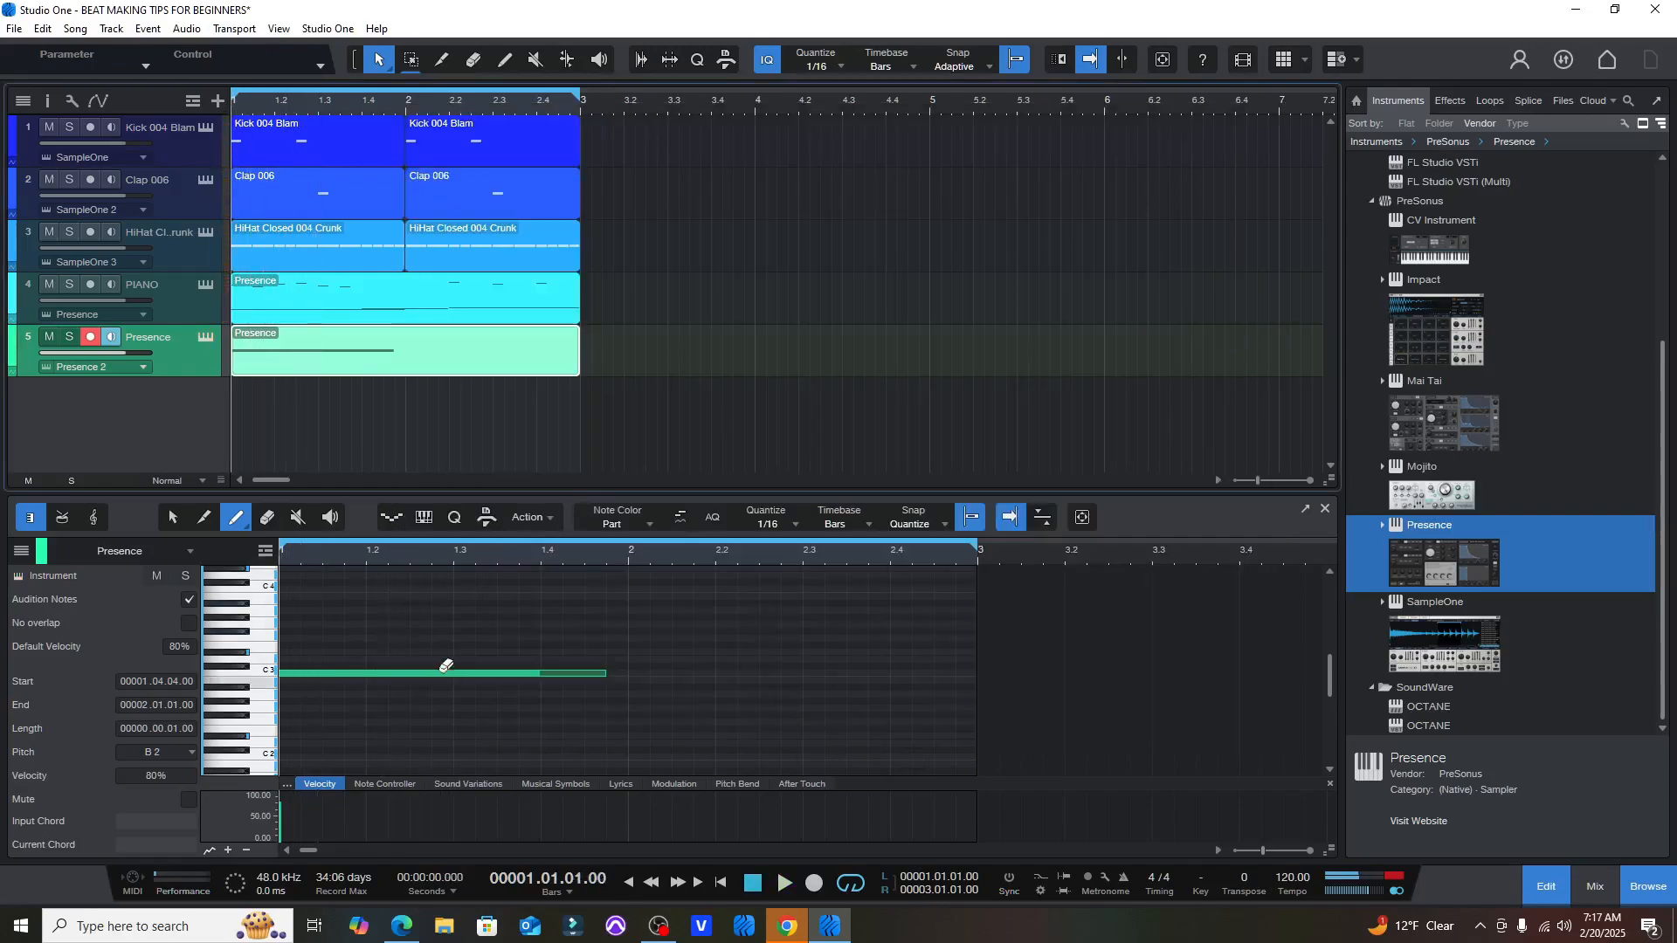
# - Shorten the C3 pad note to two beats, ending at 1.3.1
pyautogui.moveTo(609, 676); pyautogui.dragTo(454, 675)
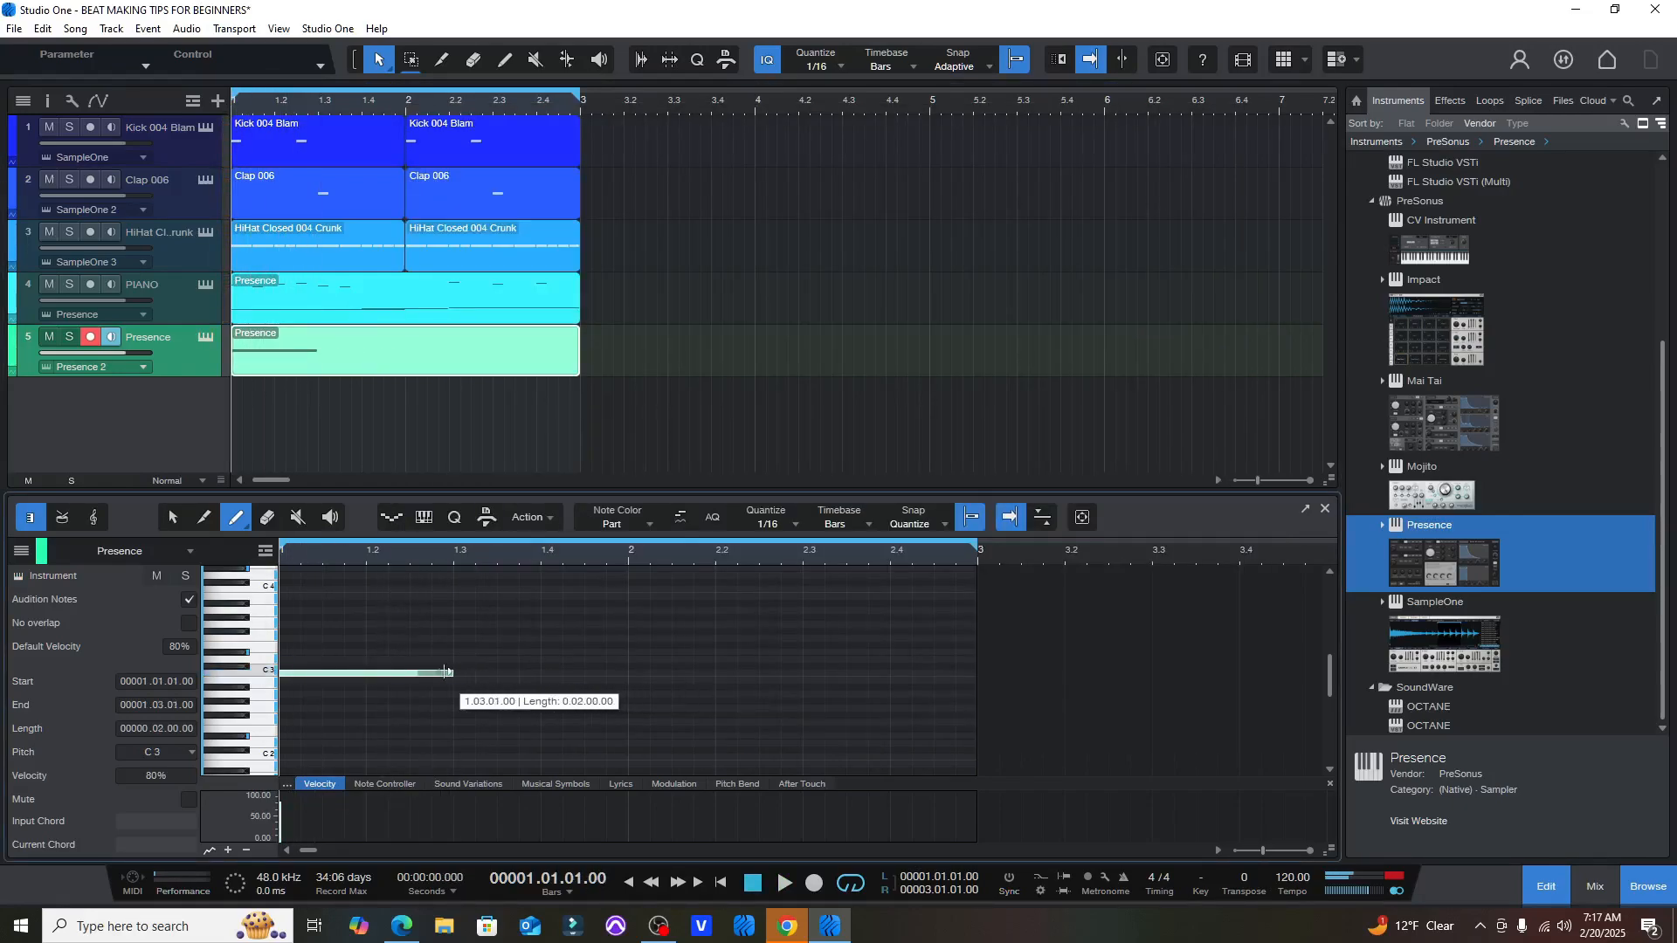
pyautogui.click(284, 723)
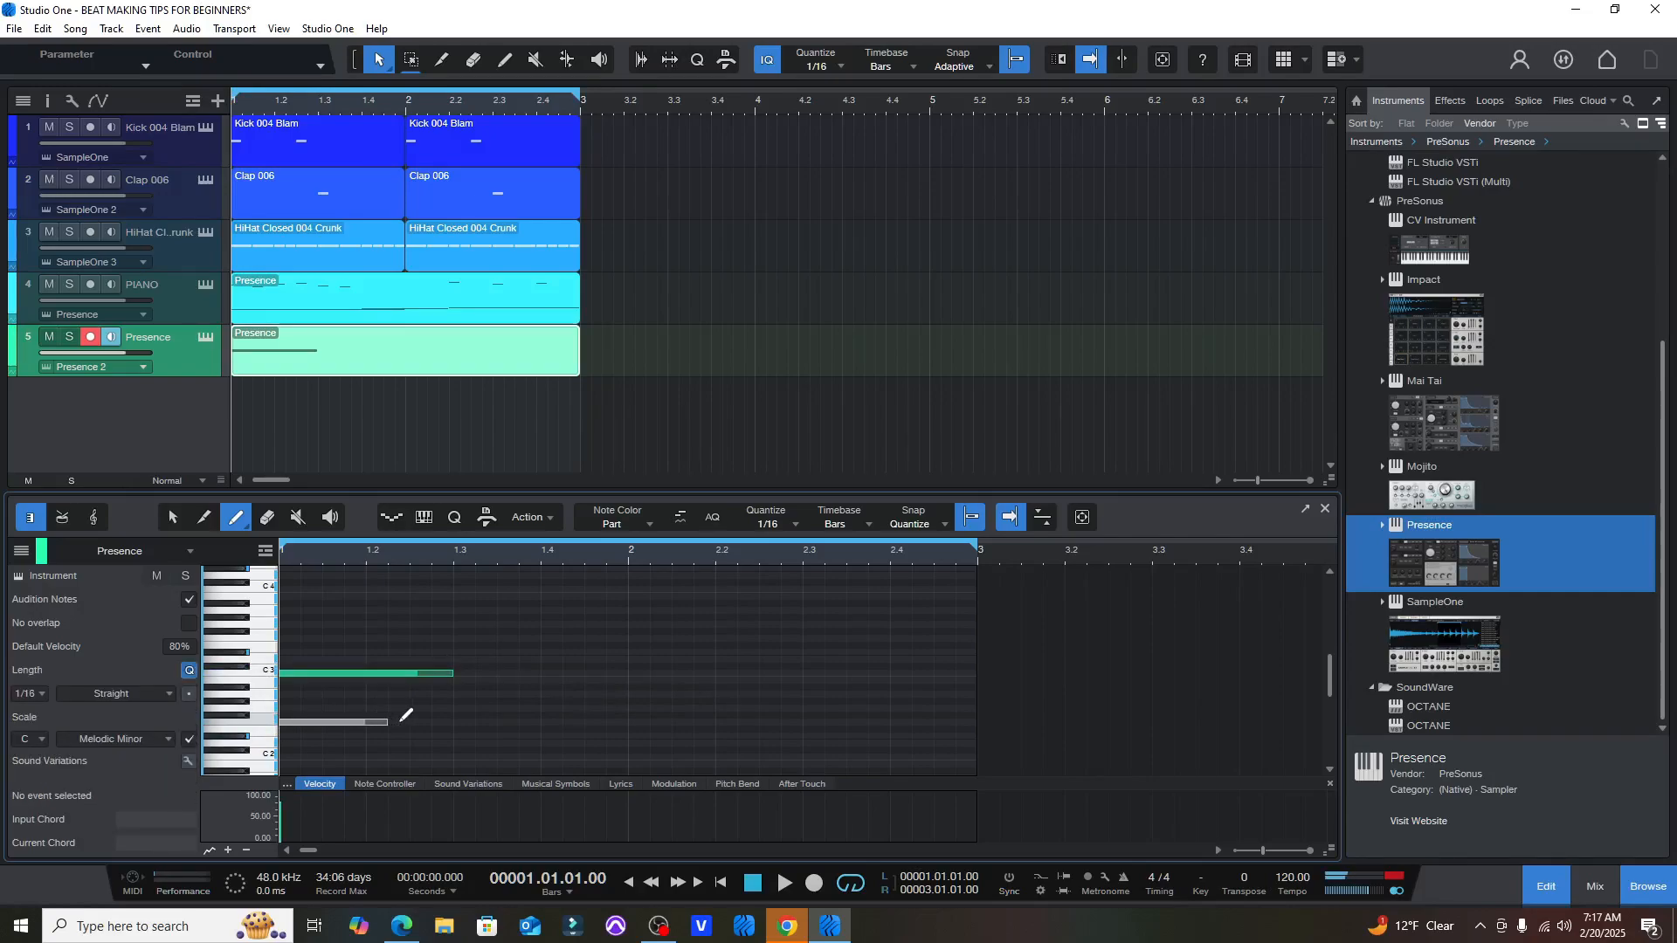
pyautogui.moveTo(458, 725); pyautogui.dragTo(456, 724)
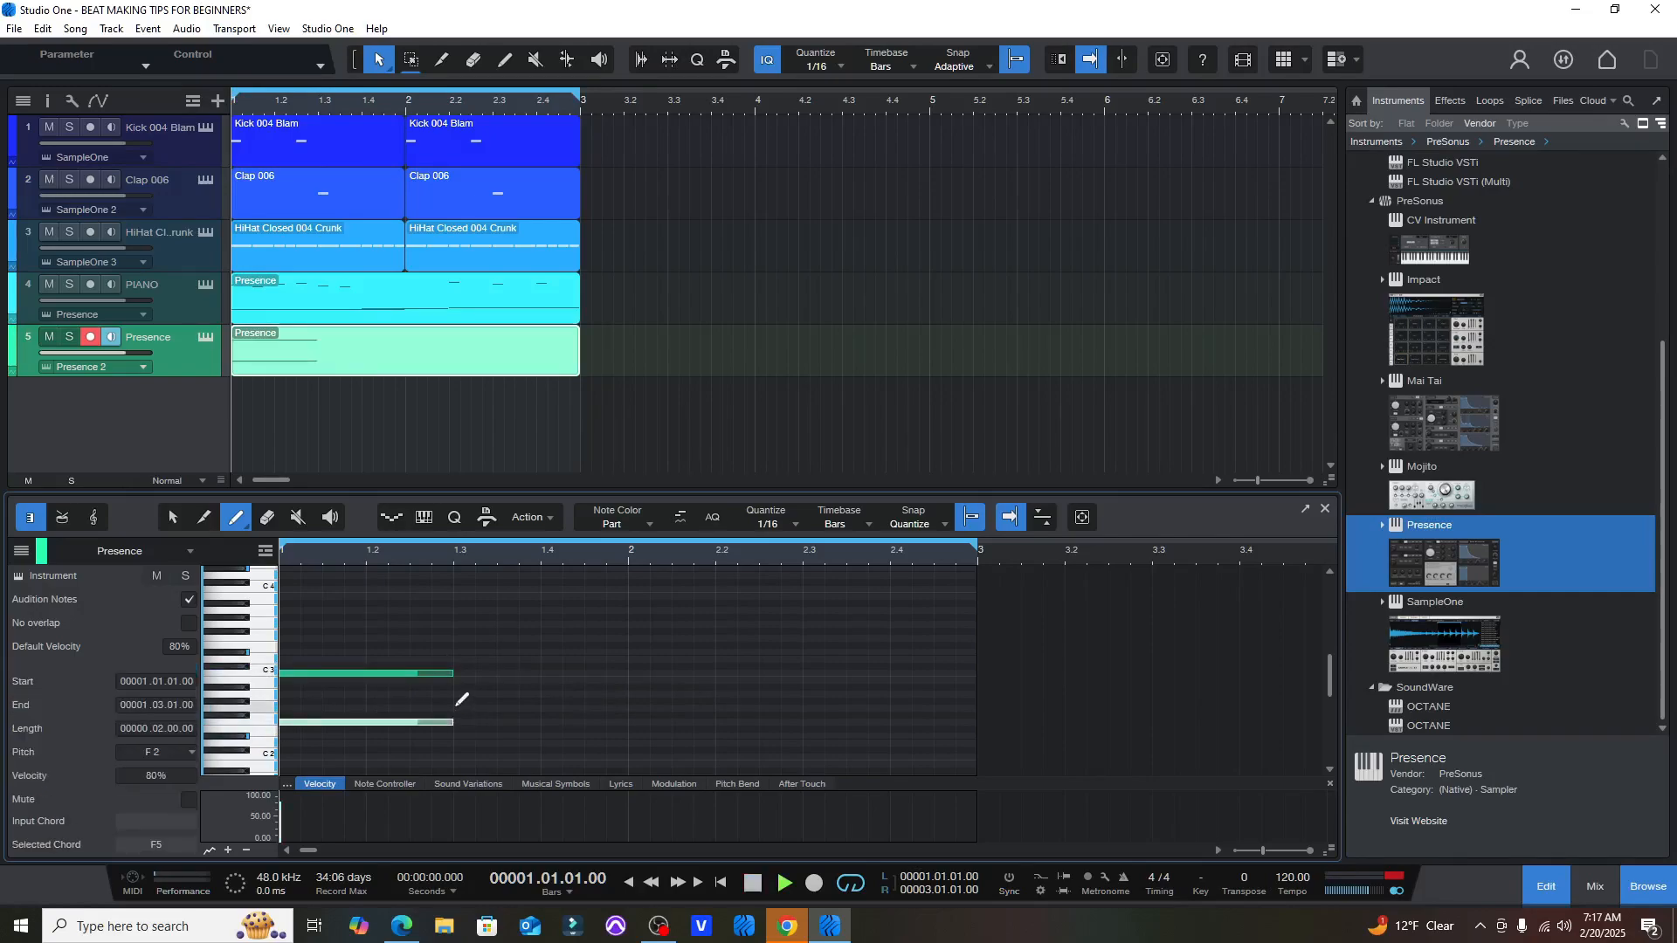
pyautogui.click(391, 736)
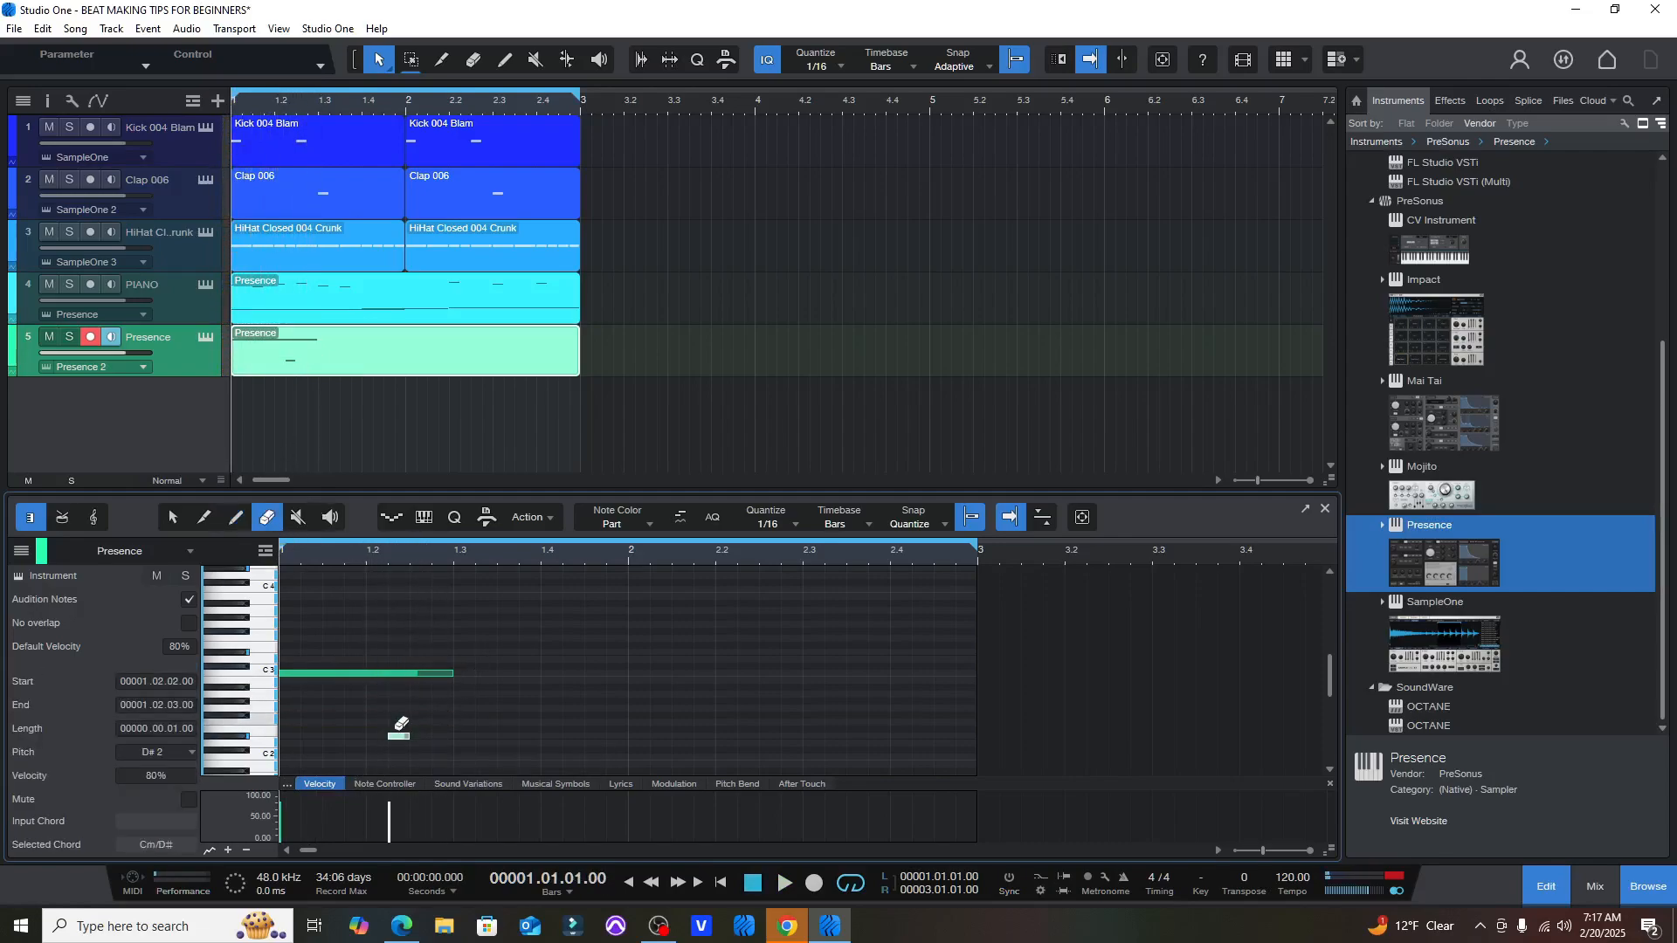
pyautogui.press('space')
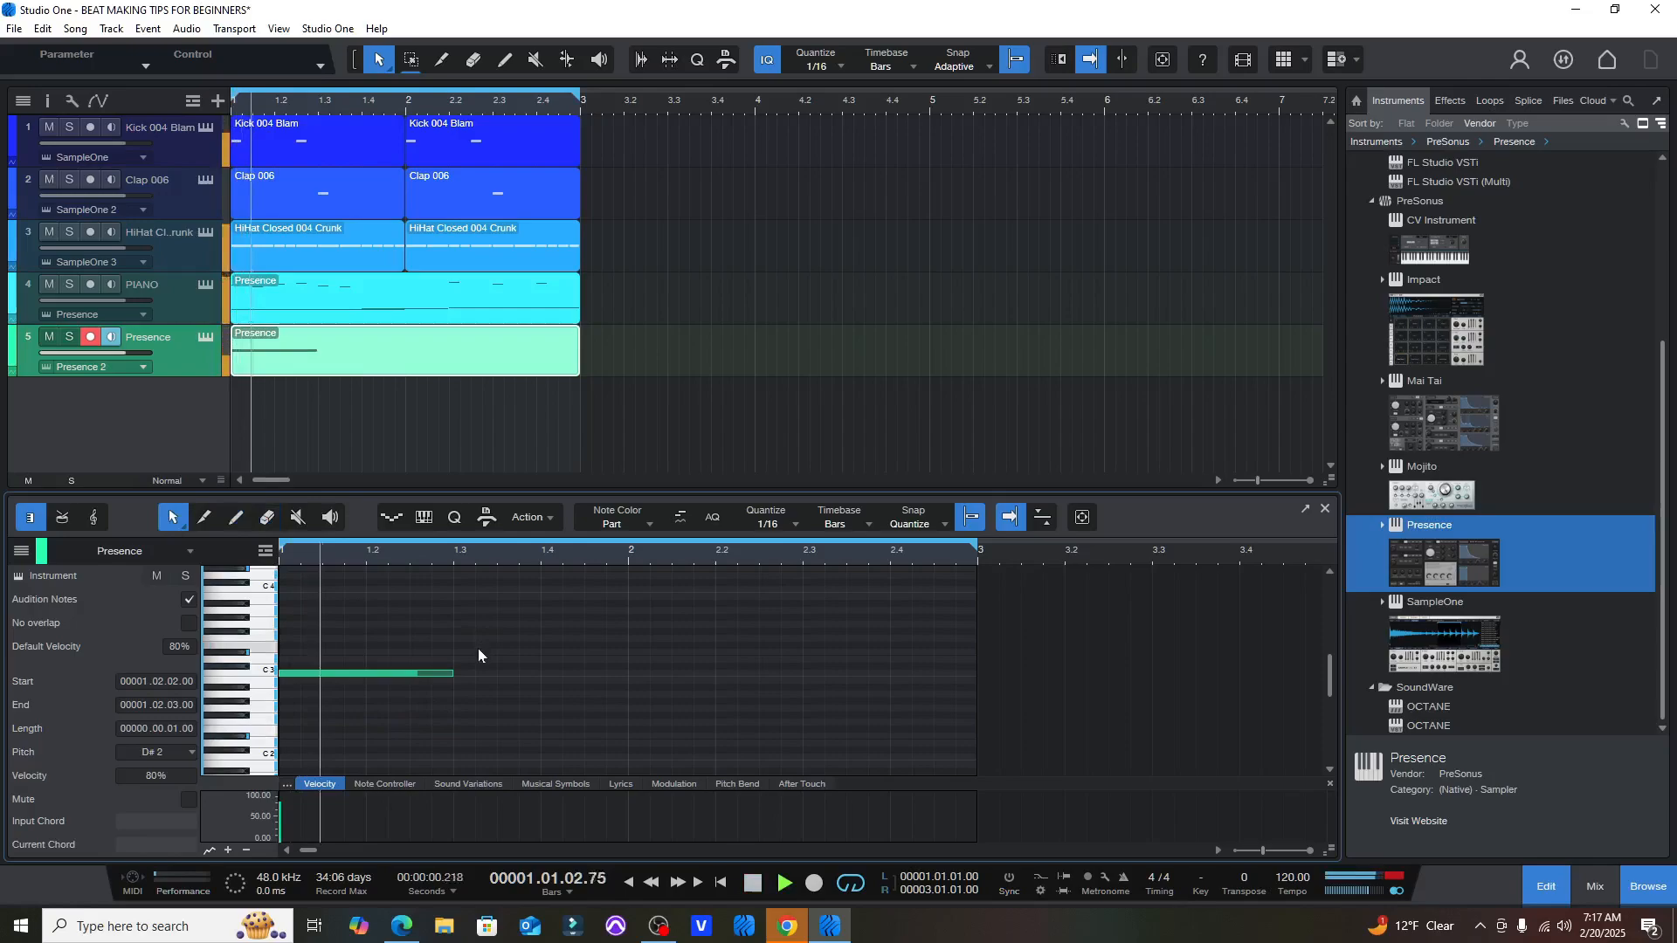
pyautogui.press('space')
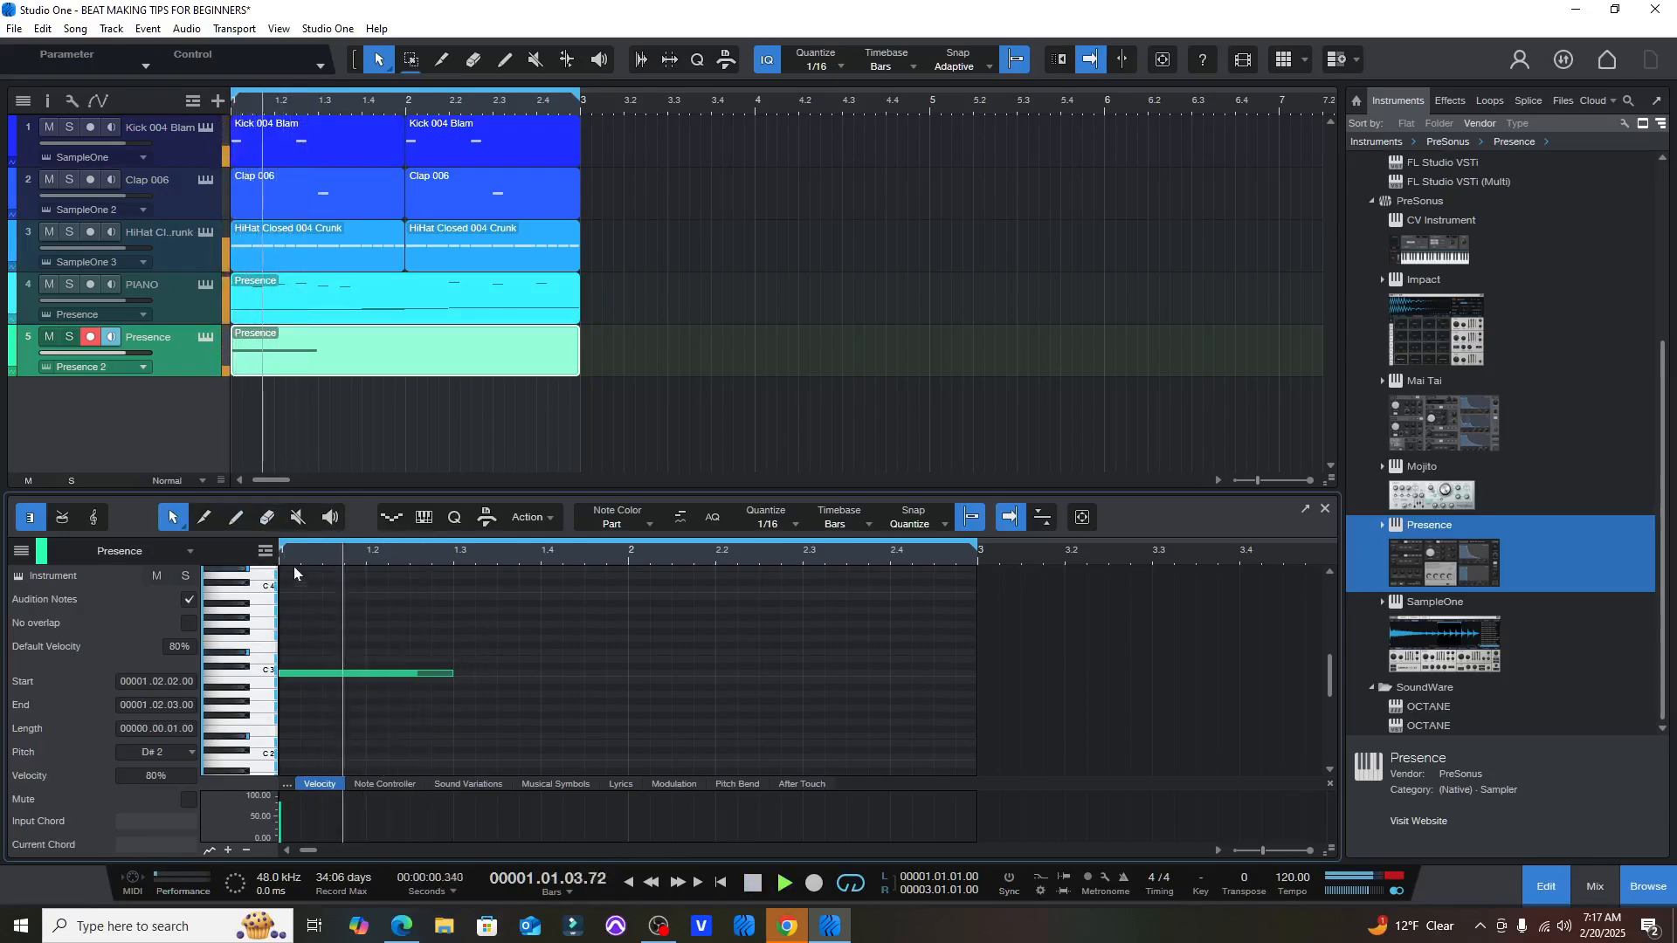
# - Draw two-beat pad notes F3 from 1.3.1, D#3 from 2.1.1 and C3 from 2.3.1, checking the loop by ear
pyautogui.click(236, 518)
pyautogui.click(464, 638)
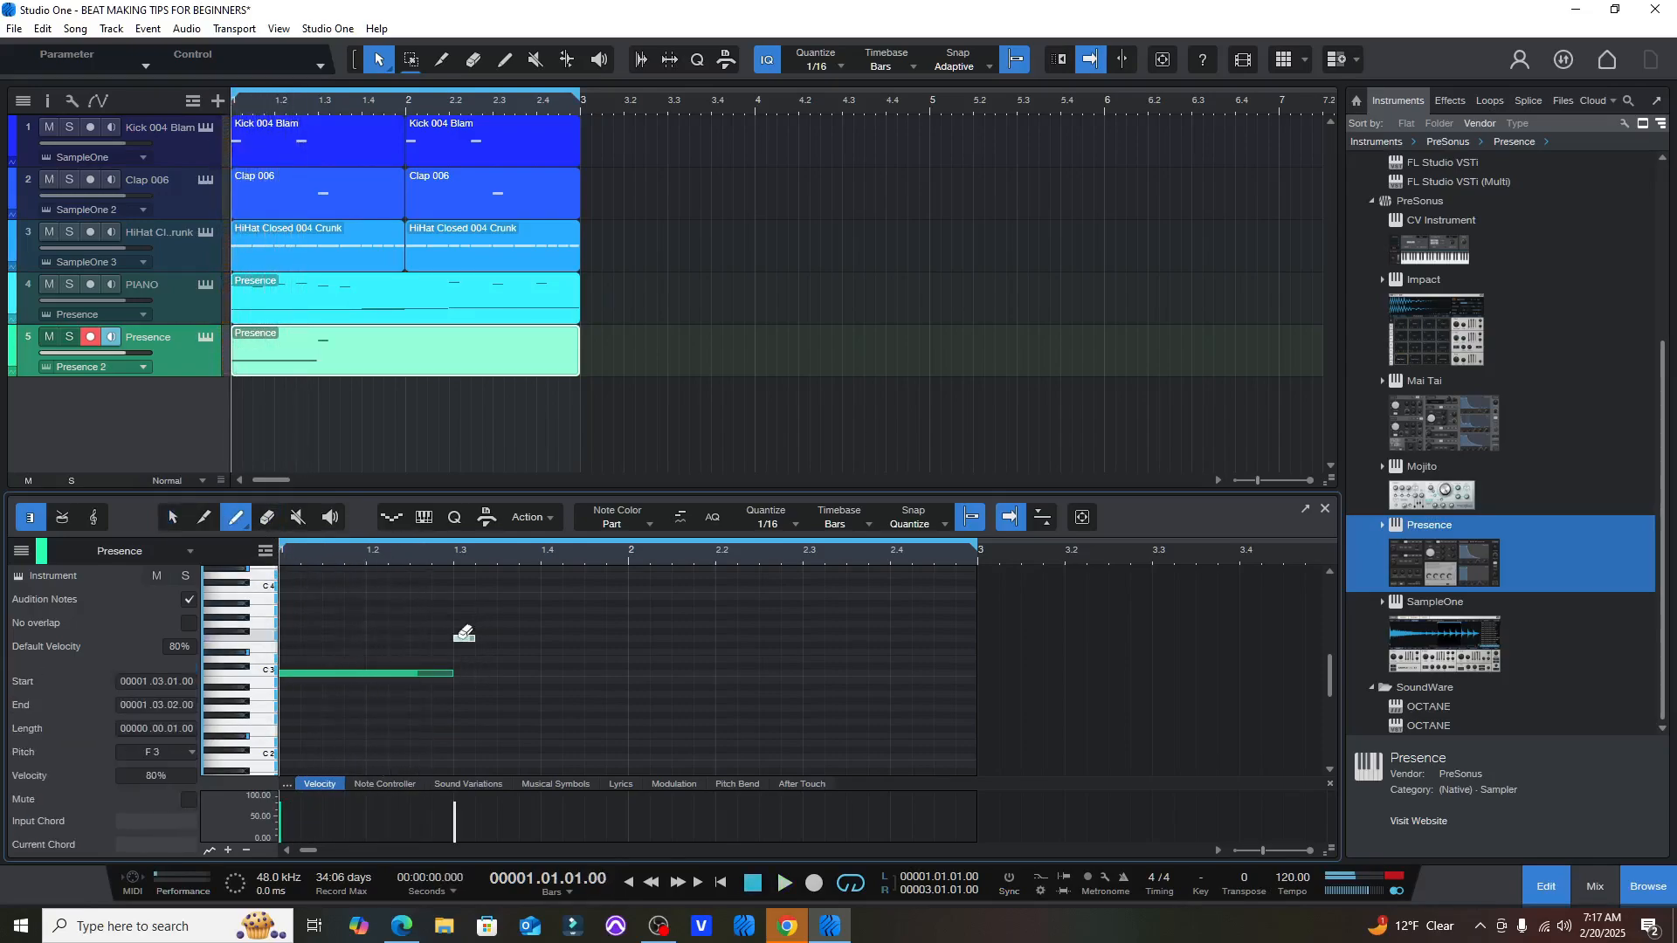
pyautogui.moveTo(474, 642); pyautogui.dragTo(629, 638)
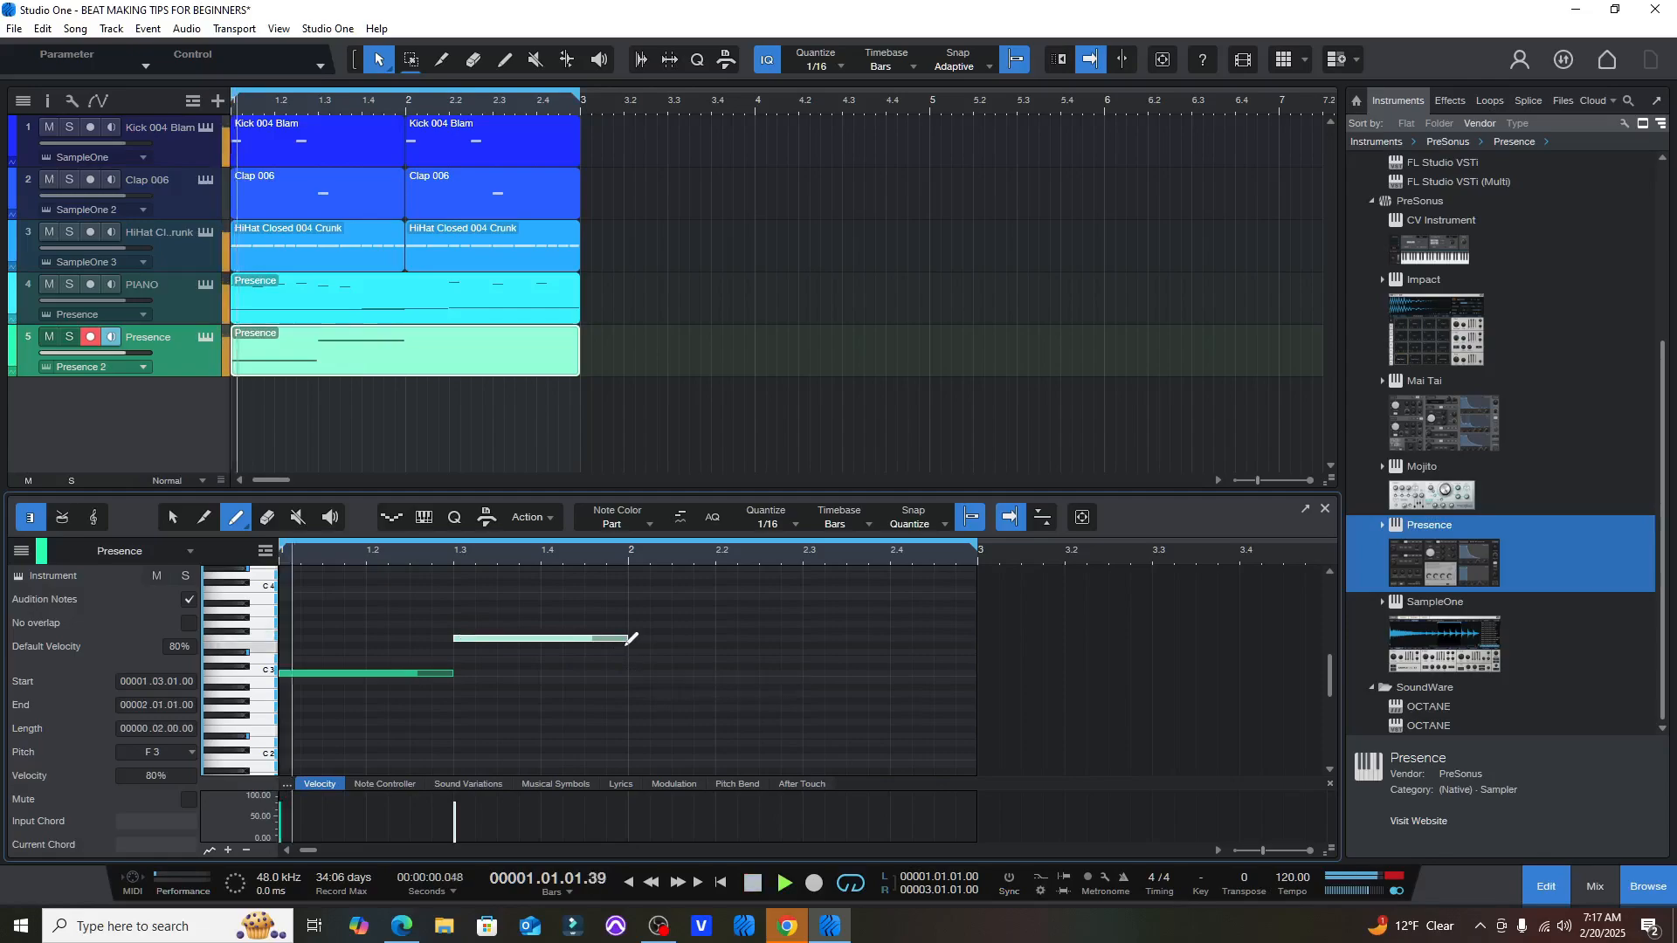
pyautogui.press('space')
pyautogui.press('space')
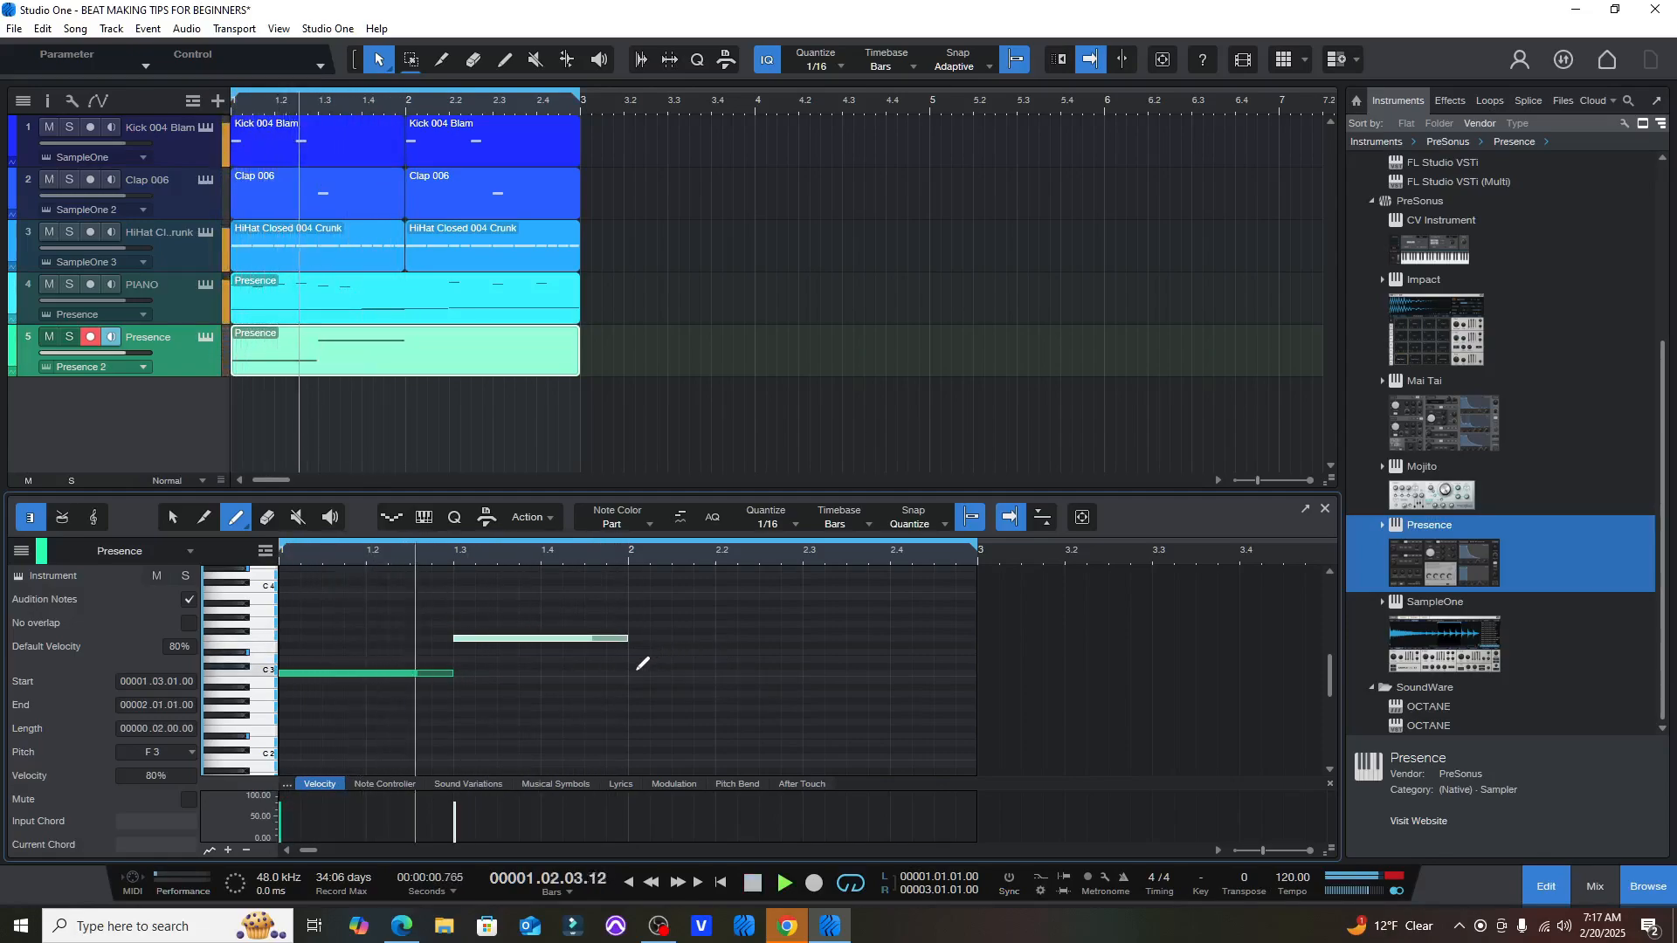
pyautogui.press('space')
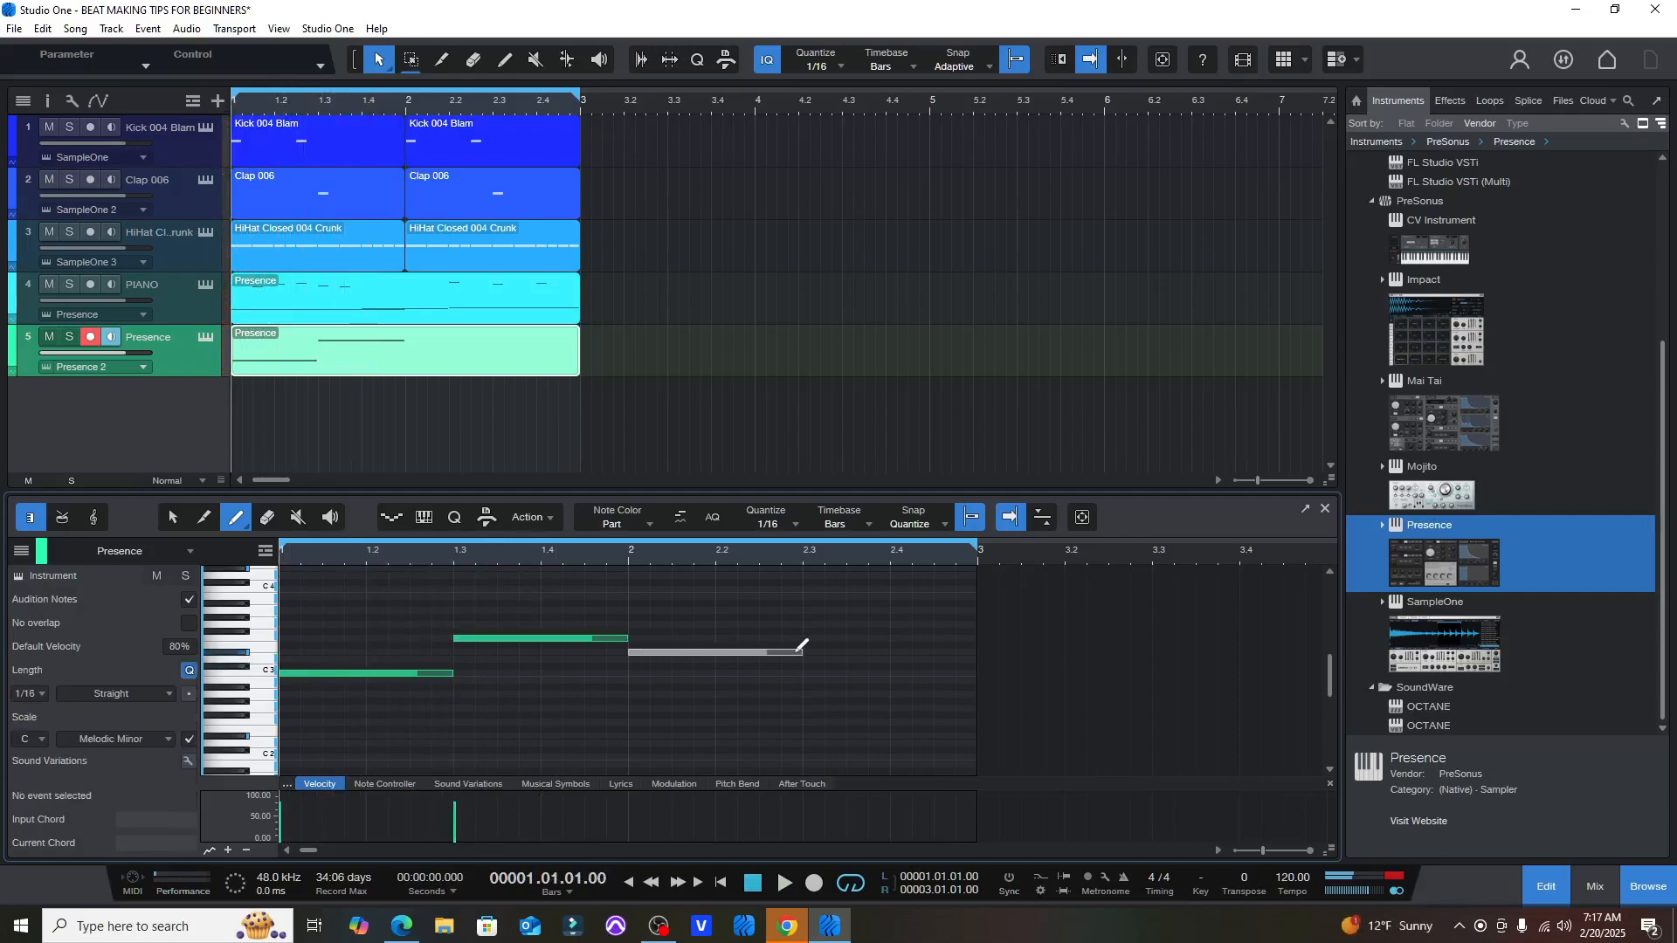
pyautogui.moveTo(799, 651); pyautogui.dragTo(979, 673)
pyautogui.press('space')
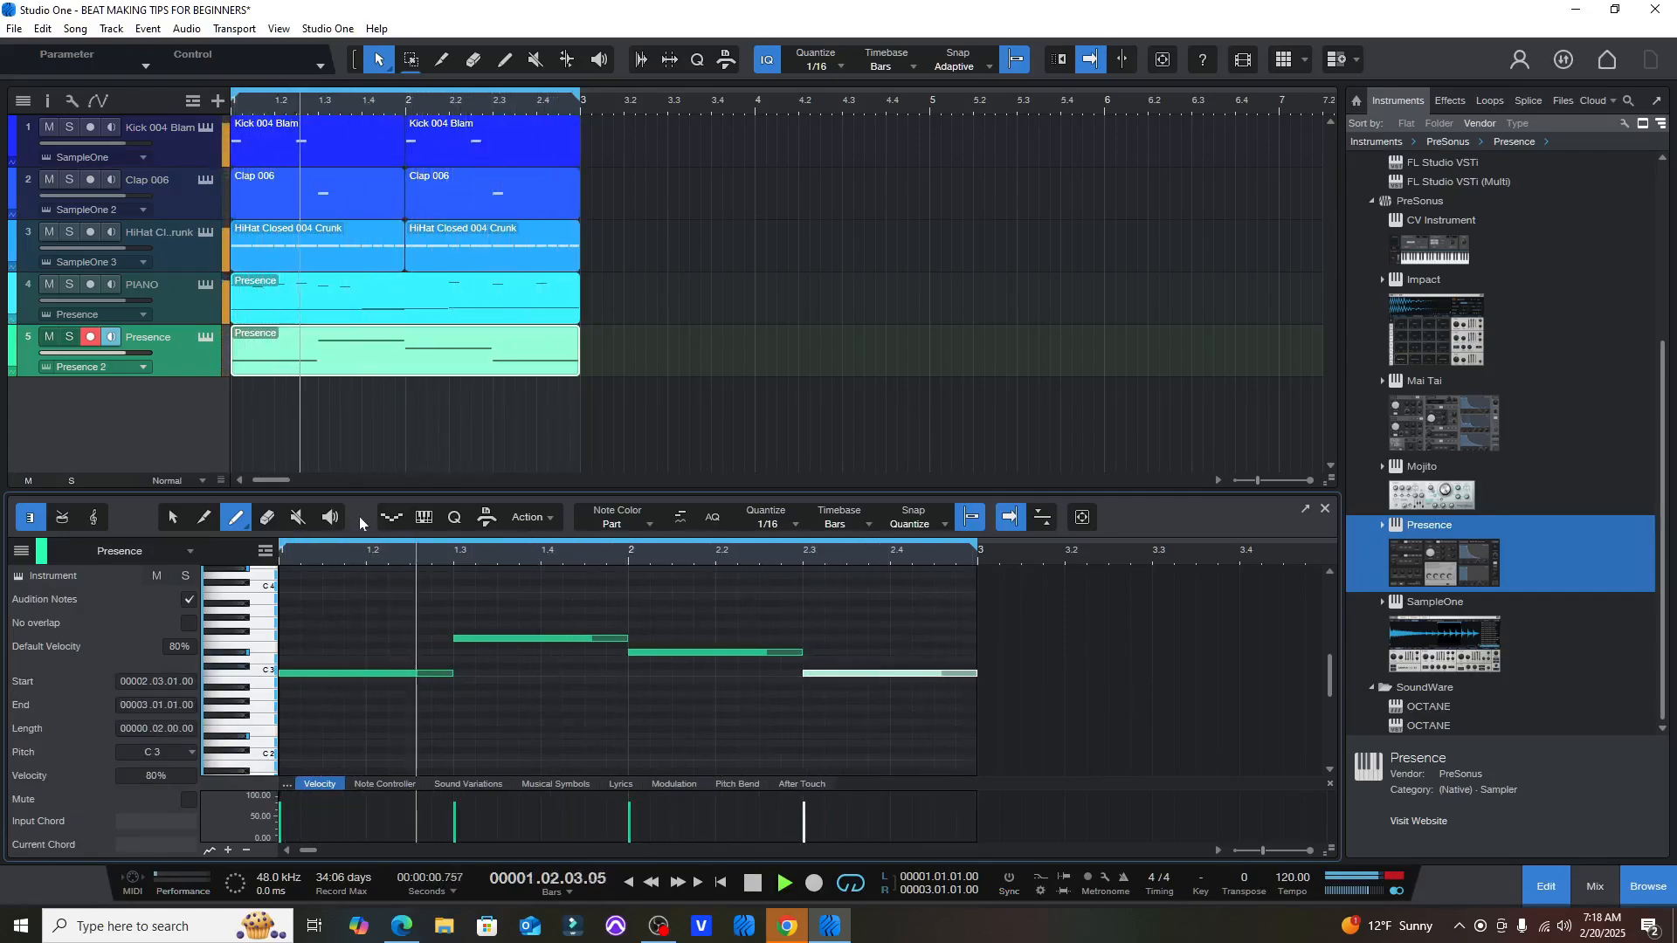
# - Lower the main output level to -1.1 dB and hide the note editor, mixer and browser to enlarge the arrangement
pyautogui.click(1528, 884)
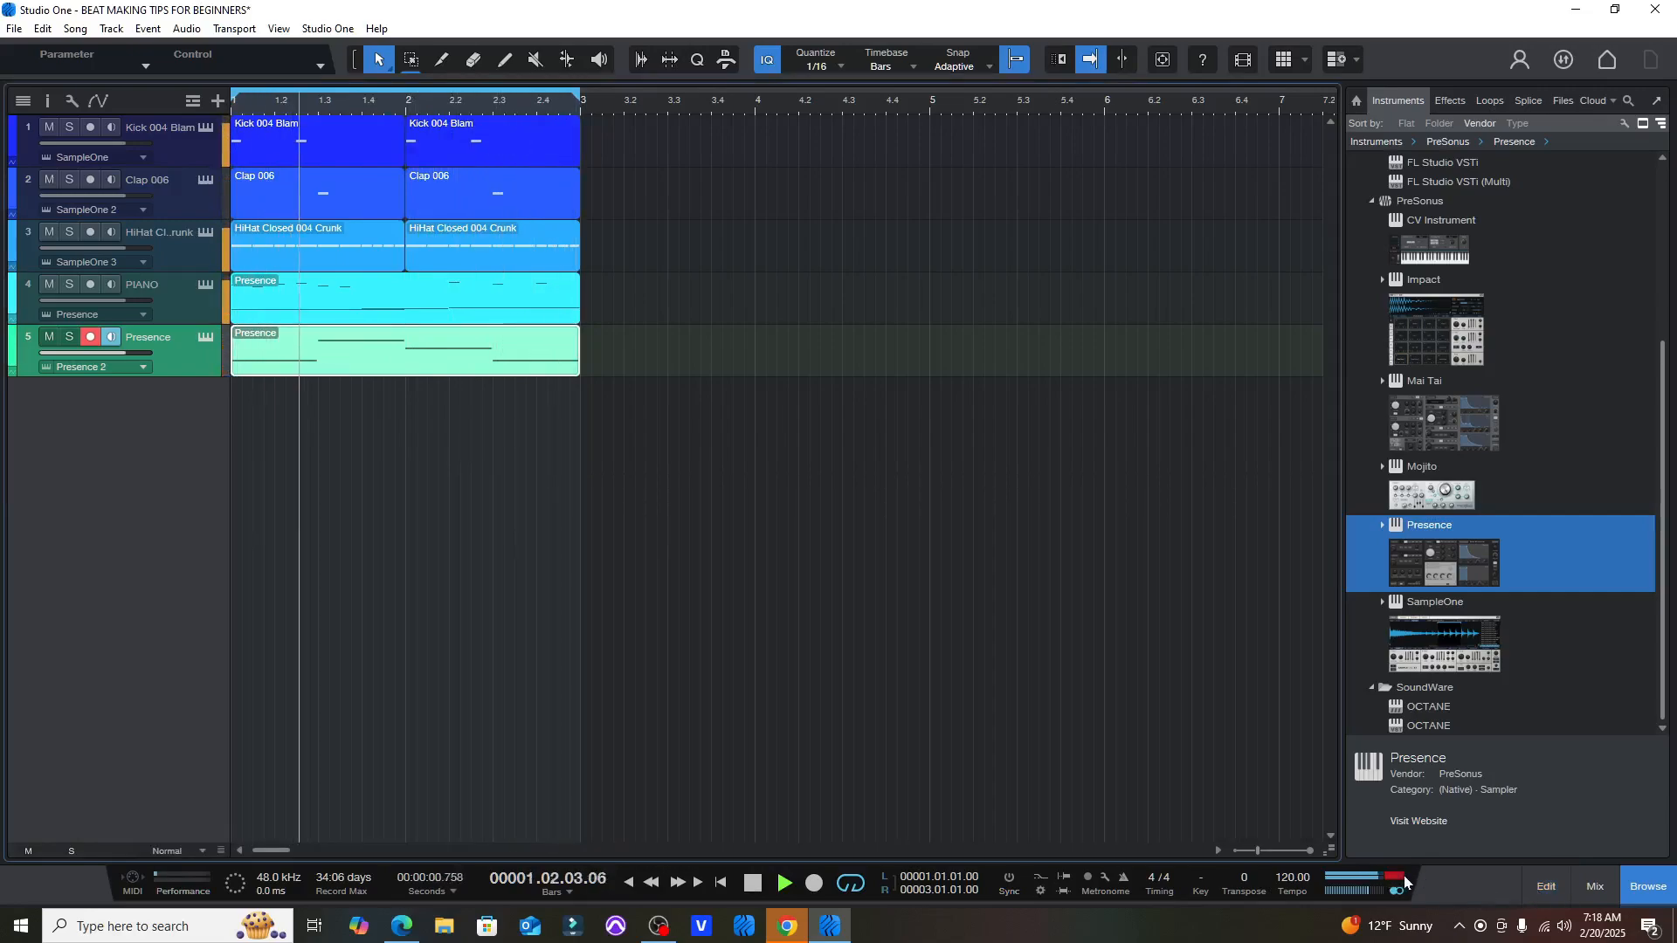
pyautogui.click(1581, 885)
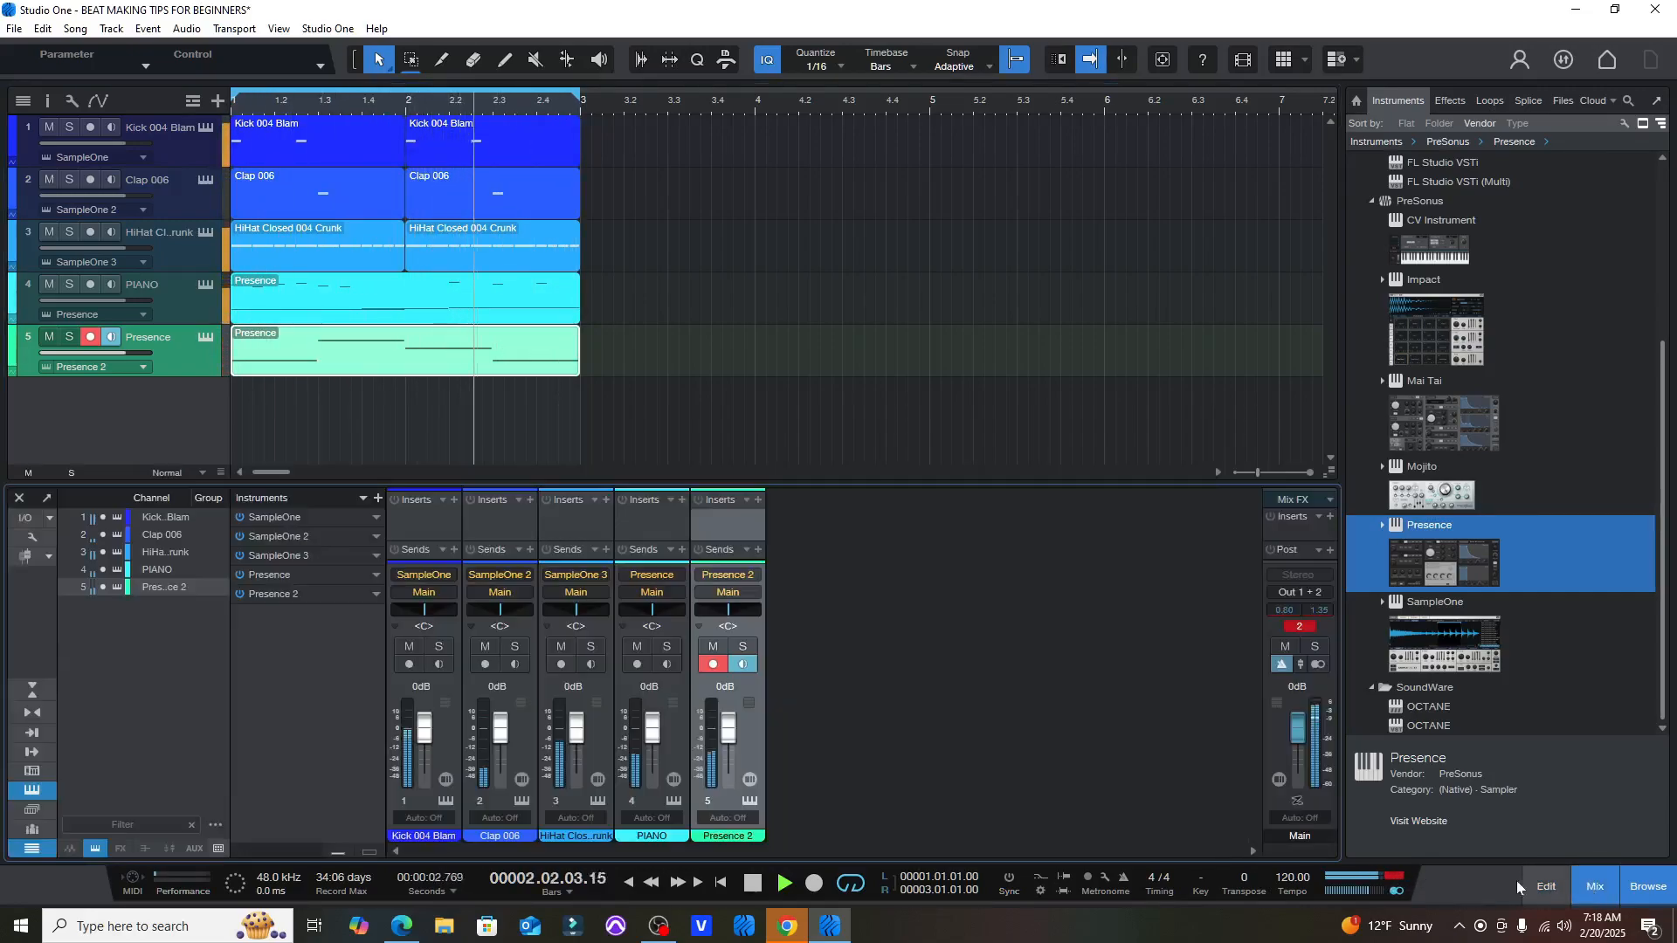
pyautogui.moveTo(1306, 723); pyautogui.dragTo(1304, 725)
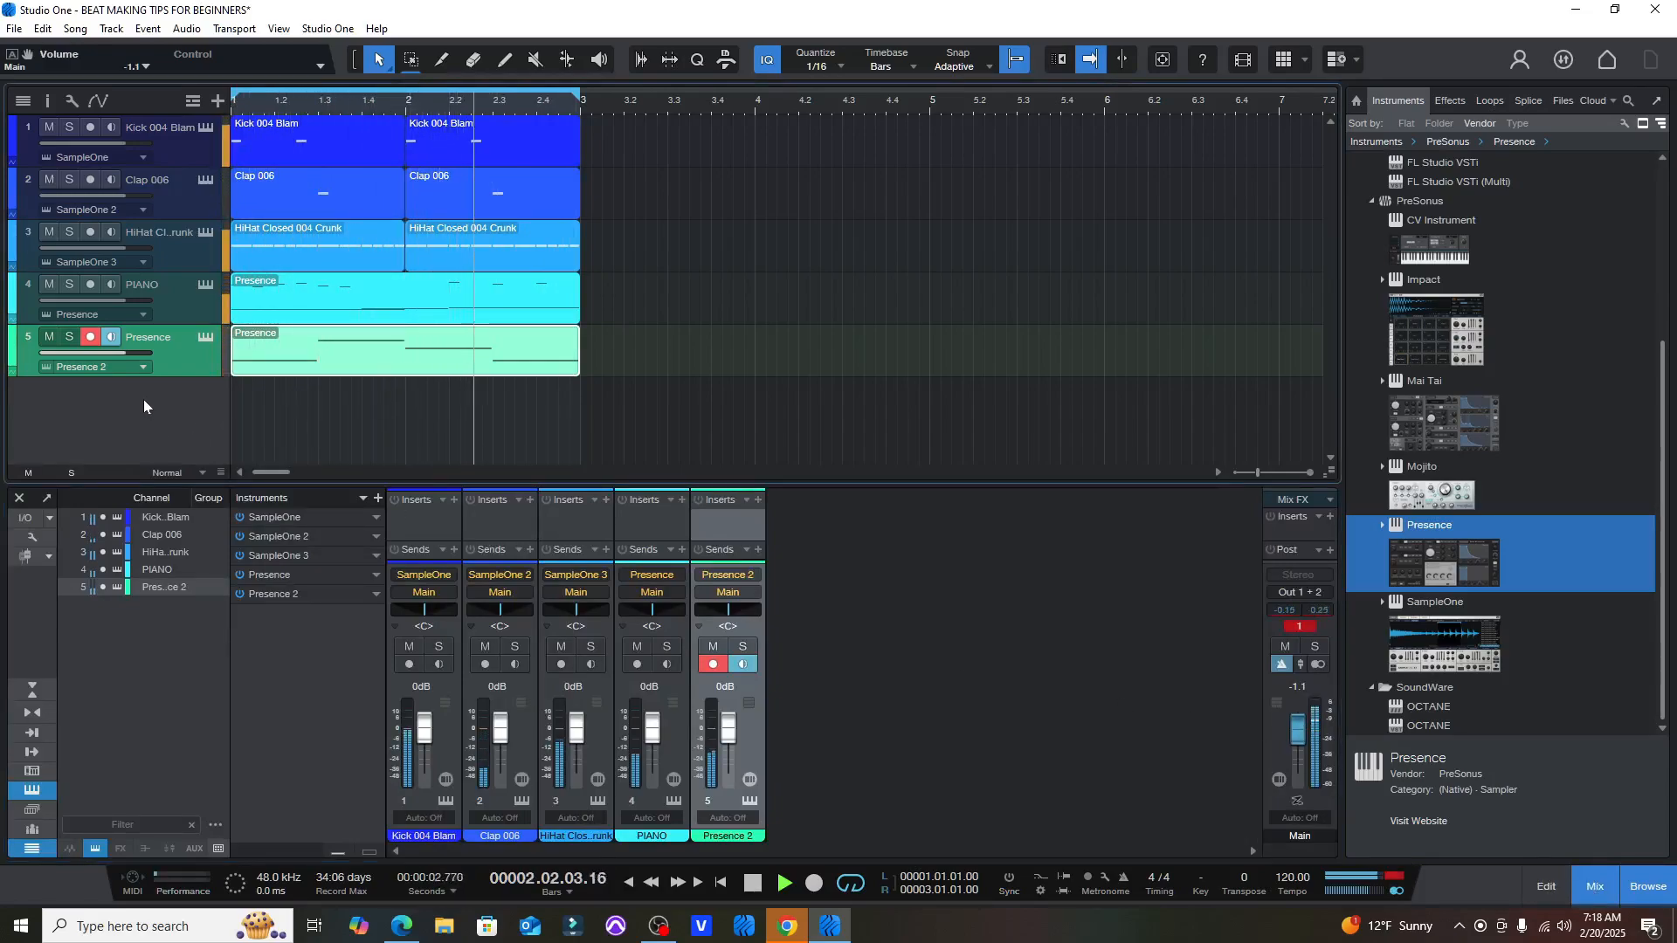
pyautogui.click(1595, 886)
pyautogui.click(1648, 886)
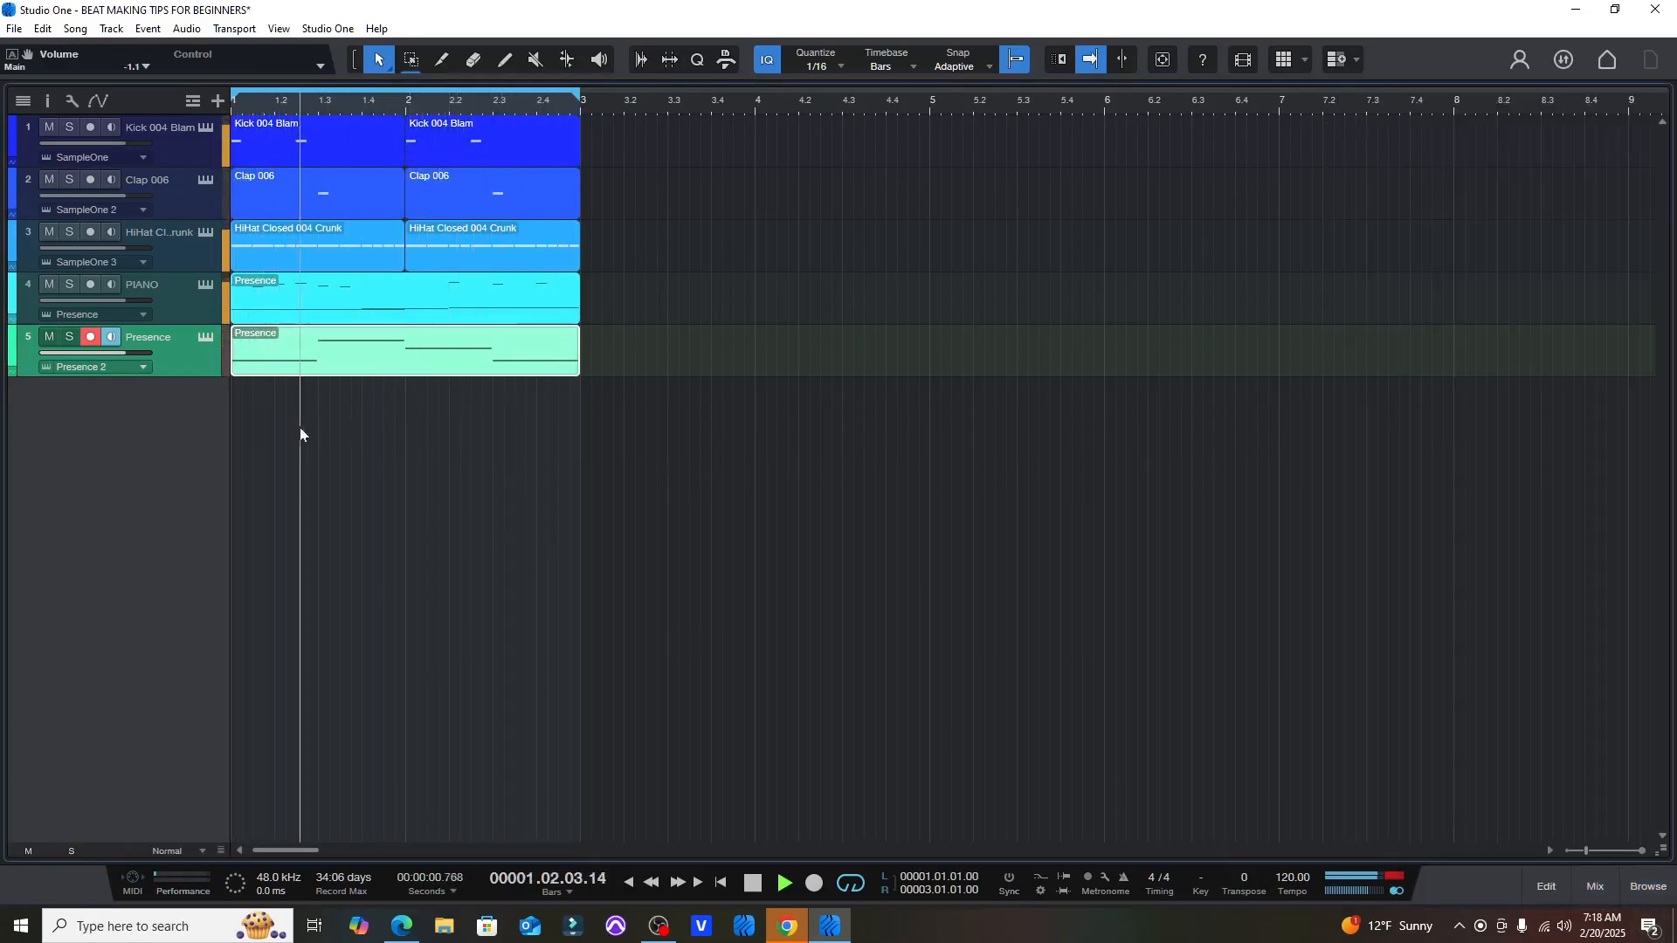
pyautogui.press('space')
# - Duplicate the two-bar parts of all five tracks into bars 3 and 4
pyautogui.moveTo(639, 137); pyautogui.dragTo(287, 367)
pyautogui.press('d')
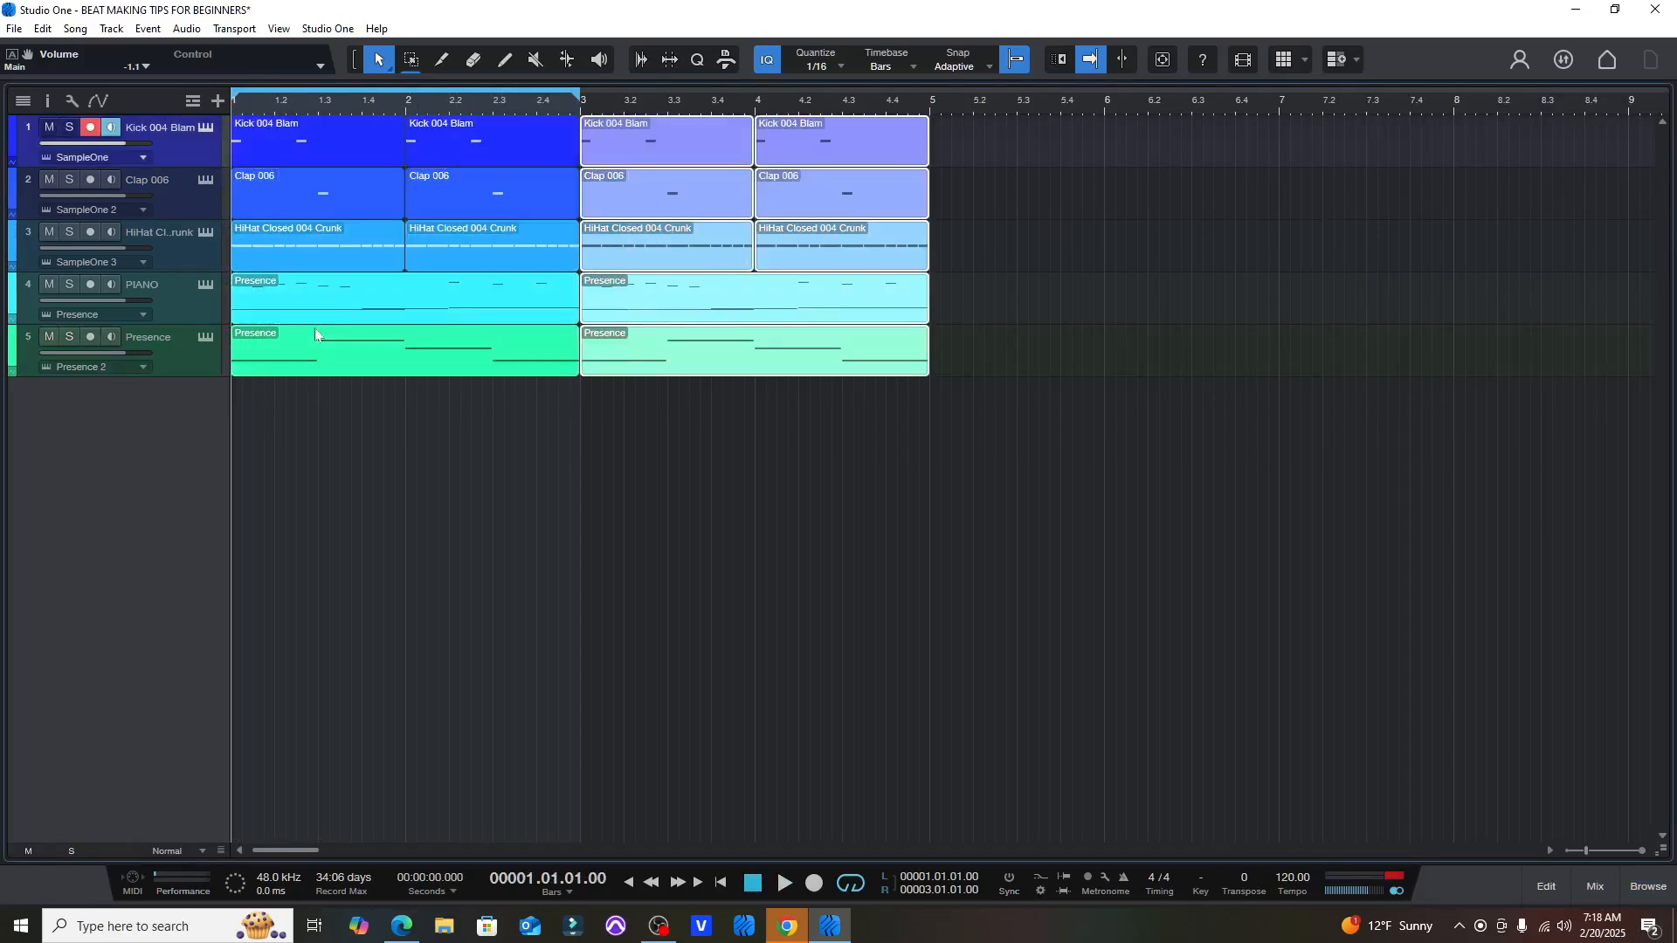
# - Add a mono audio track and move it below the second Presence track
pyautogui.rightClick(122, 397)
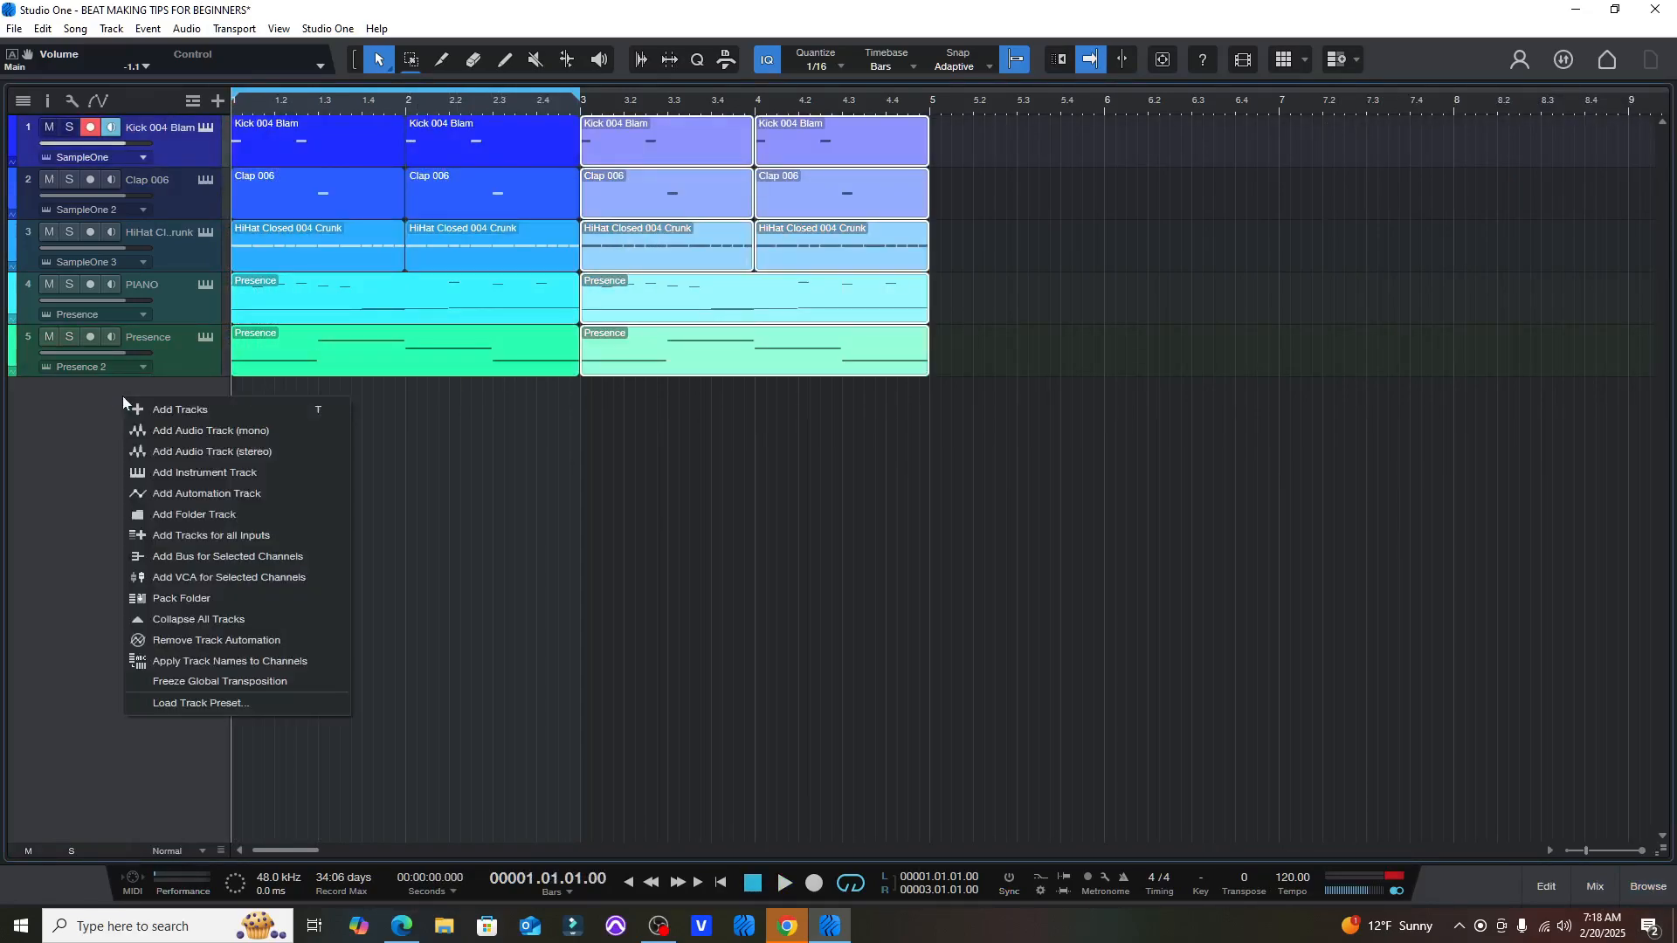
pyautogui.click(153, 440)
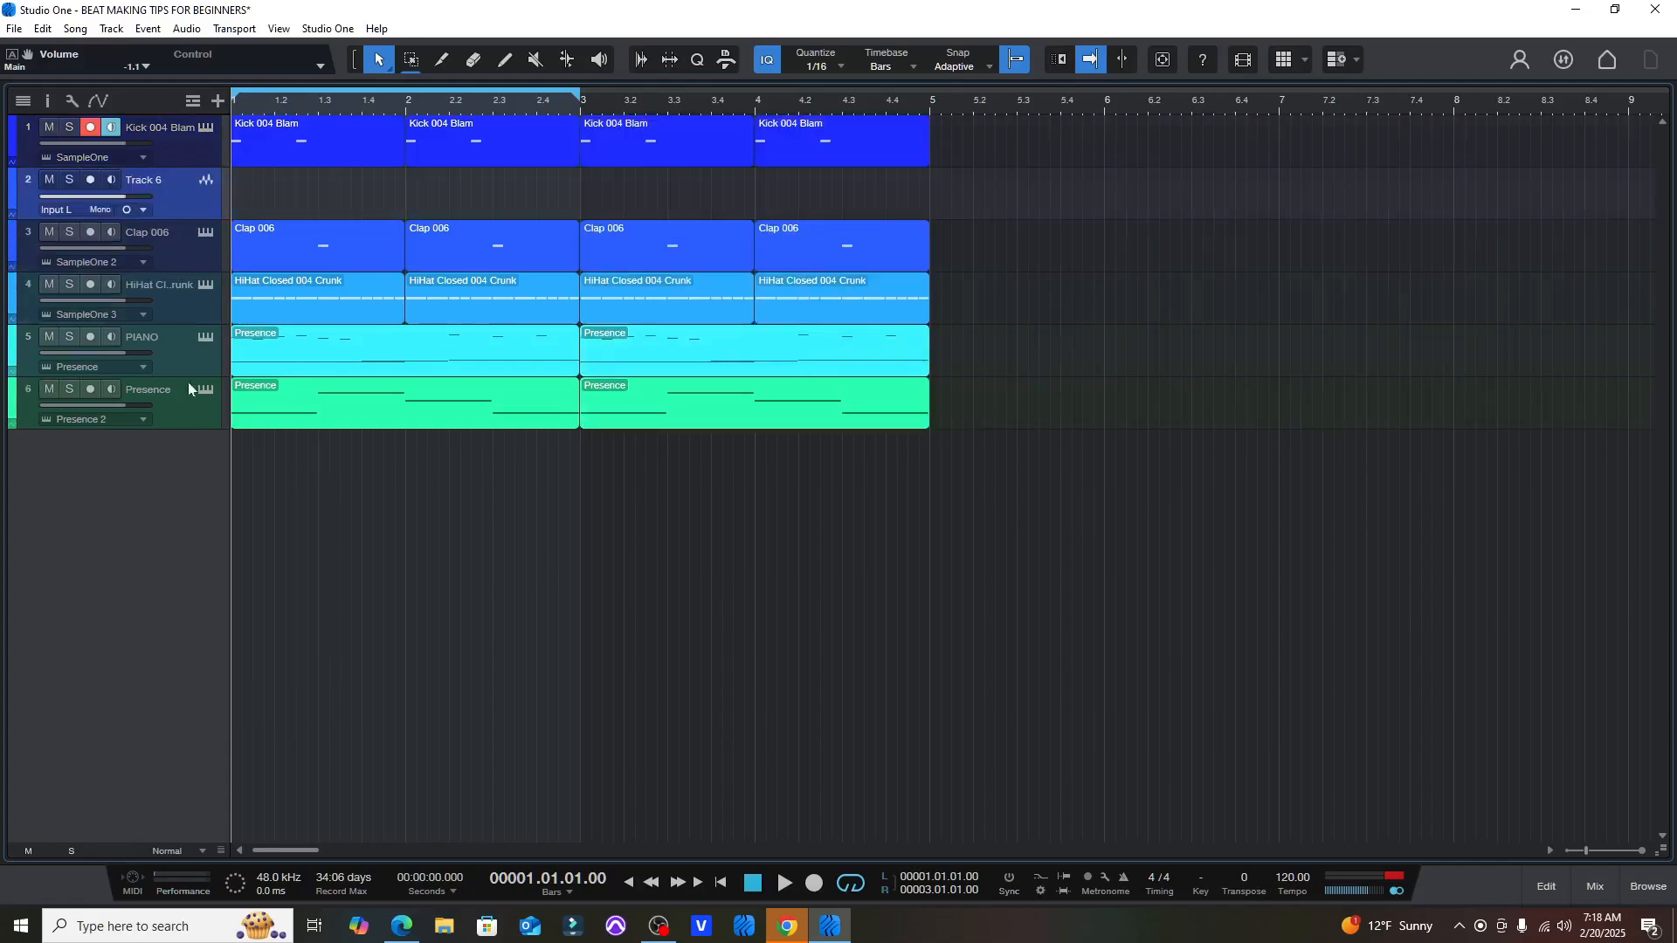
pyautogui.moveTo(170, 186); pyautogui.dragTo(169, 435)
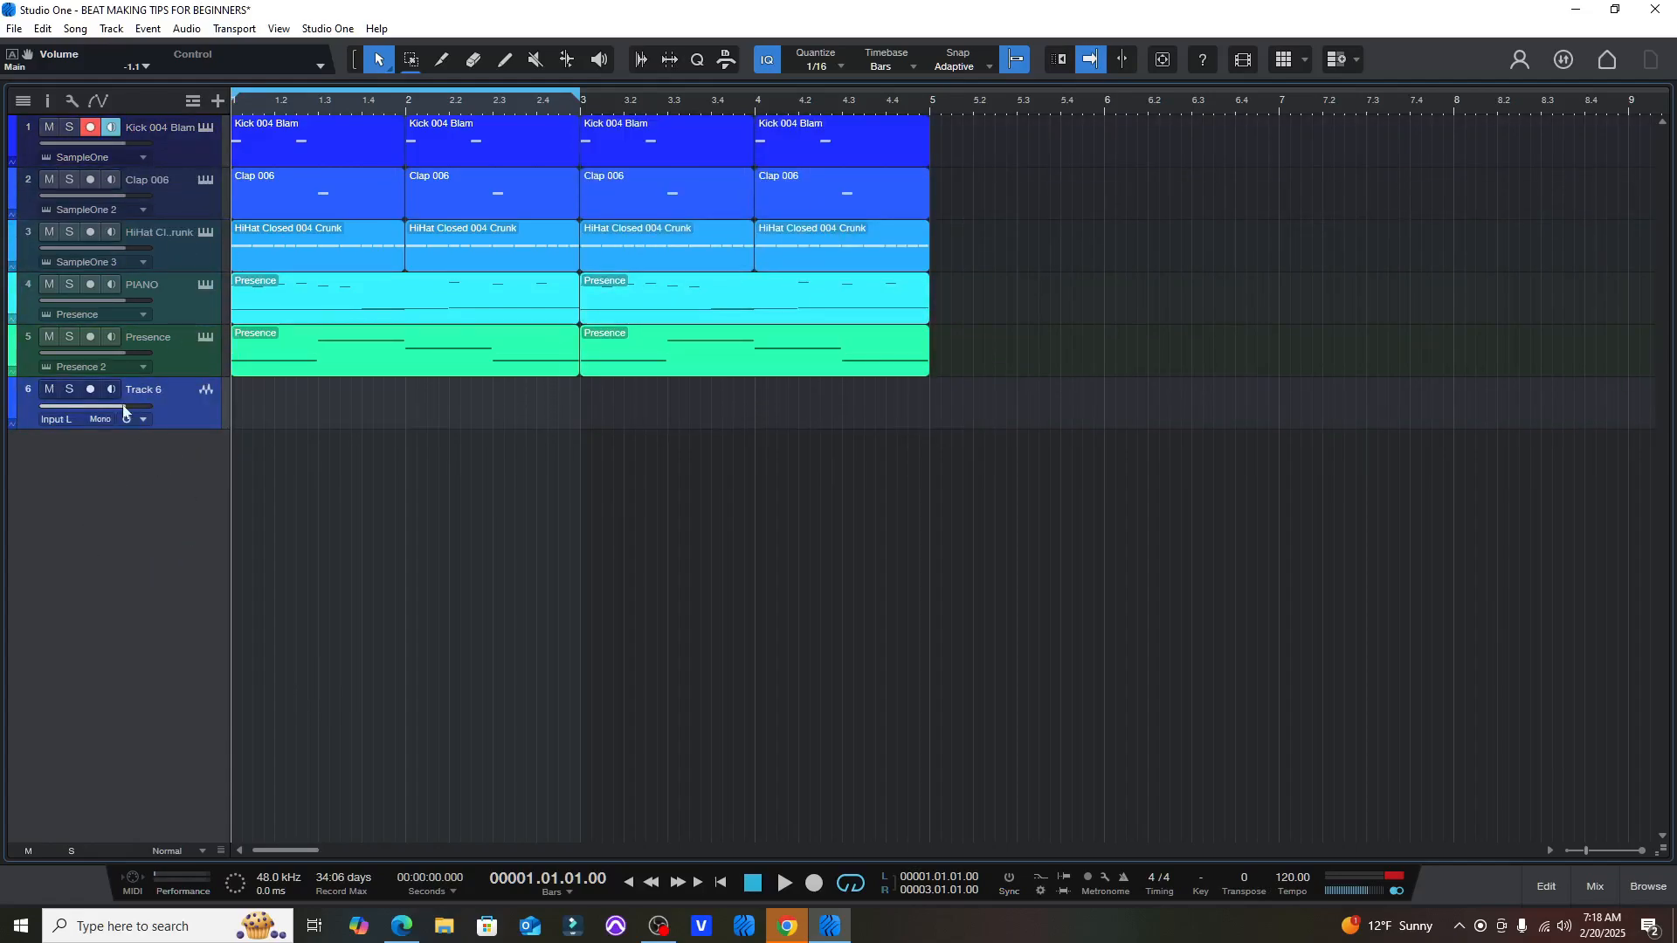
# - Duplicate the parts in bars 3 and 4 on all five instrument tracks three times to extend the beat through bar 10
pyautogui.moveTo(945, 140); pyautogui.dragTo(794, 356)
pyautogui.moveTo(984, 150); pyautogui.dragTo(632, 356)
pyautogui.hotkey('ctrl', 'd')
pyautogui.press('d')
pyautogui.press('d')
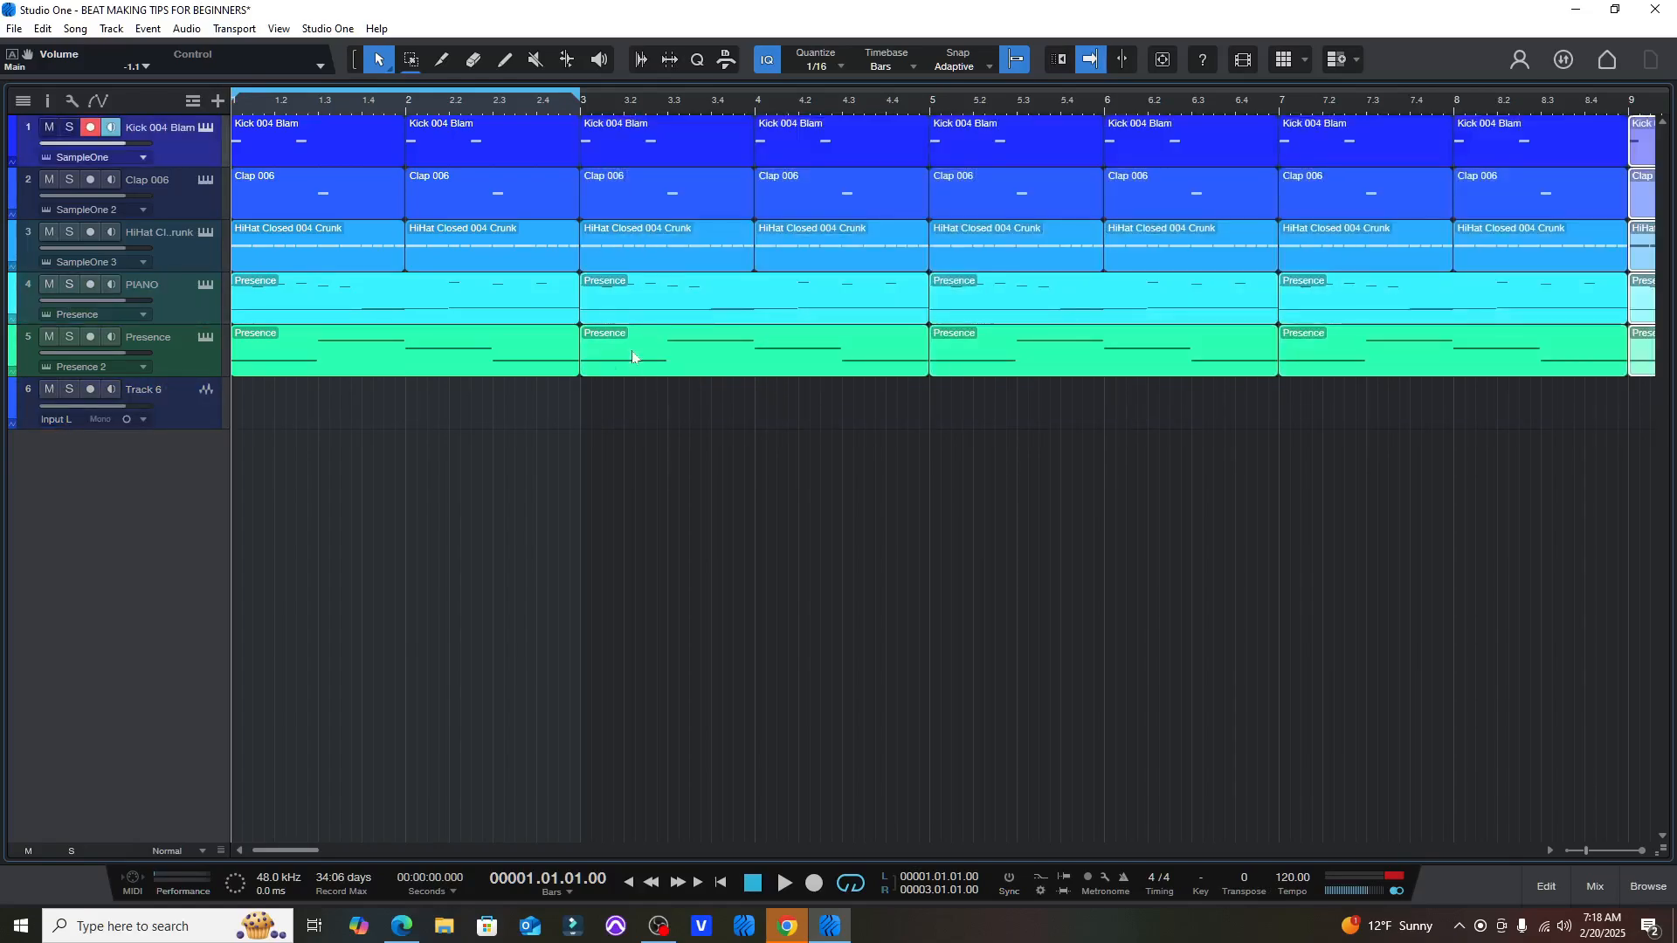
# - Arm the new audio track for recording and turn off loop playback
pyautogui.click(169, 414)
pyautogui.click(90, 389)
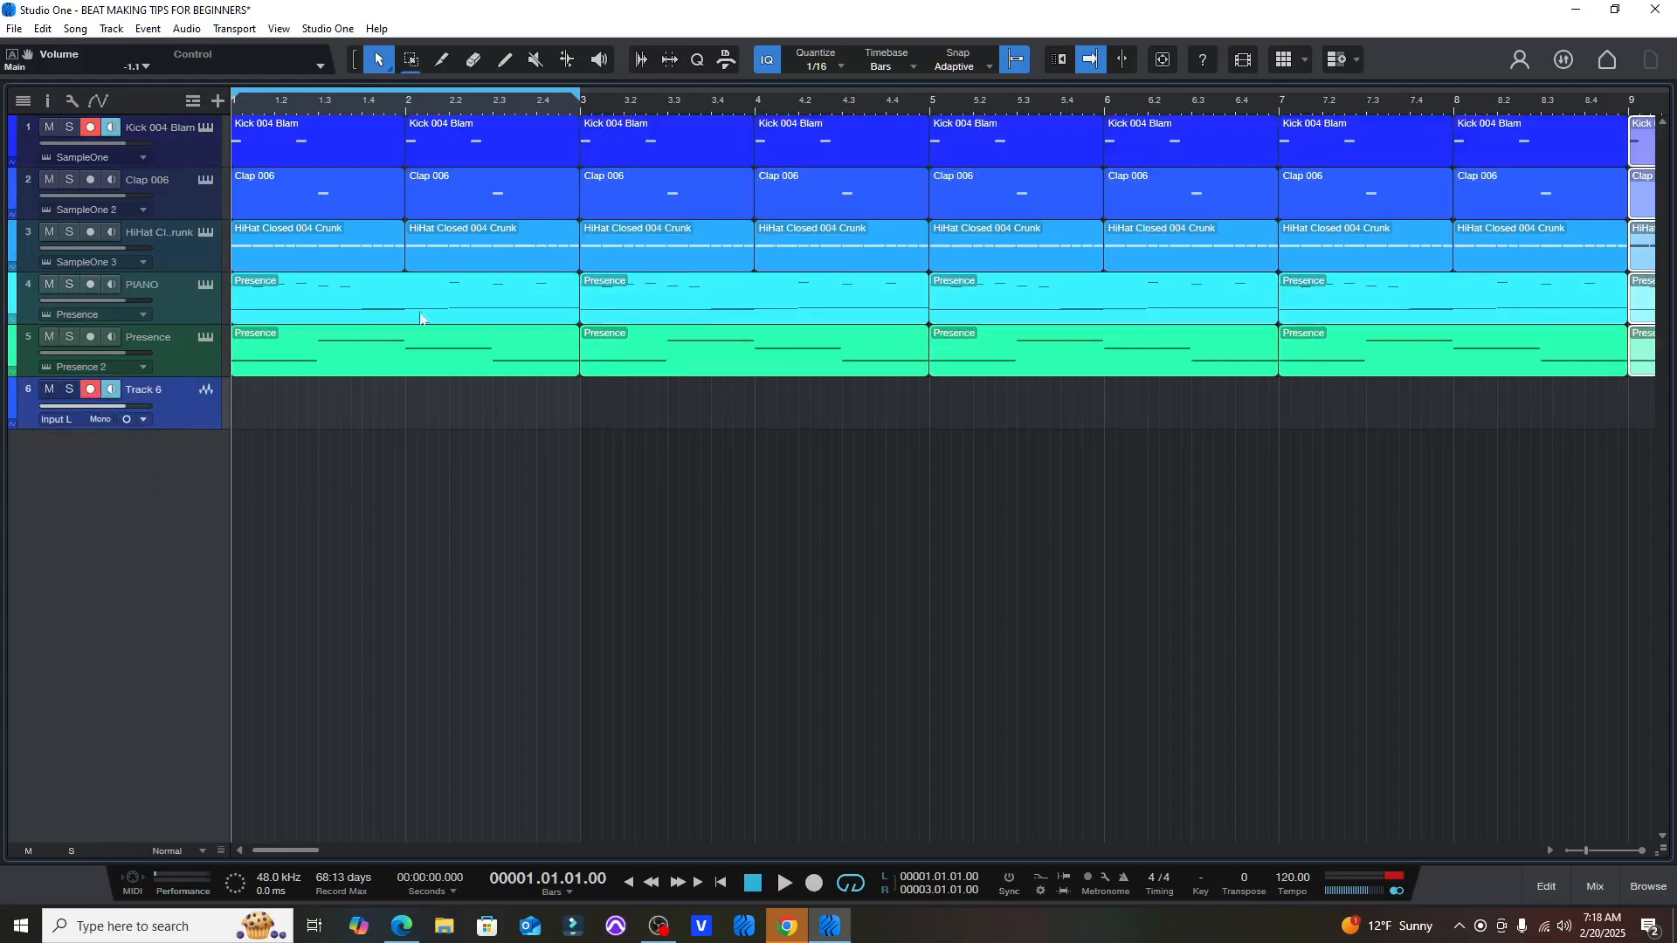
pyautogui.click(847, 878)
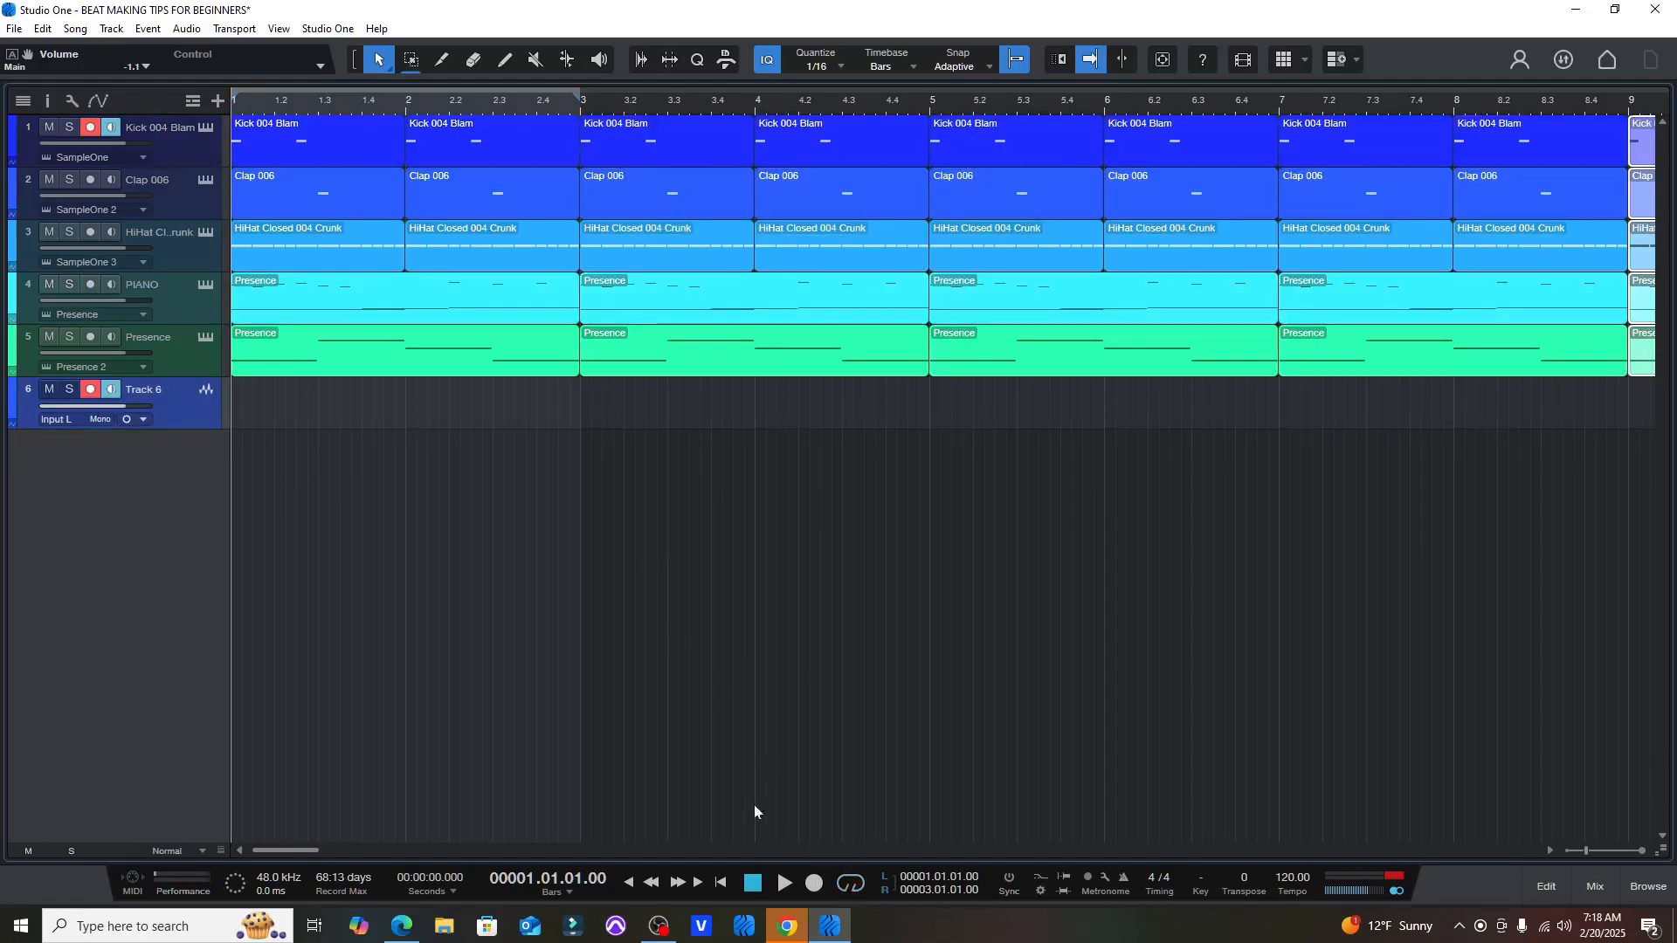
pyautogui.click(816, 884)
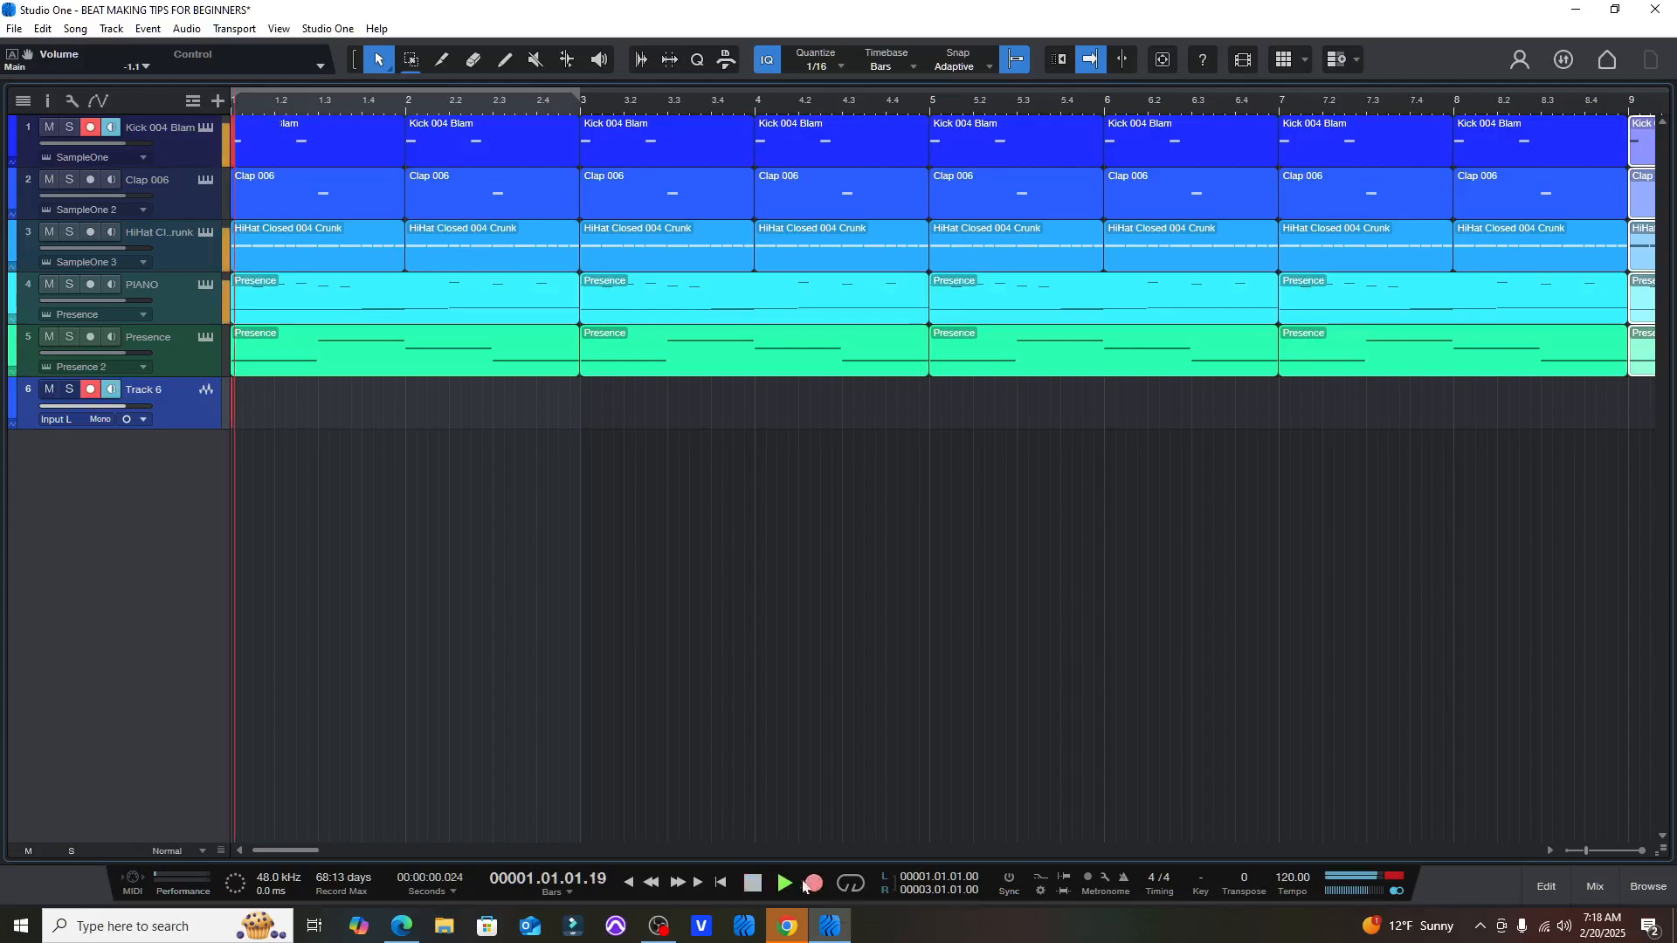
pyautogui.click(759, 884)
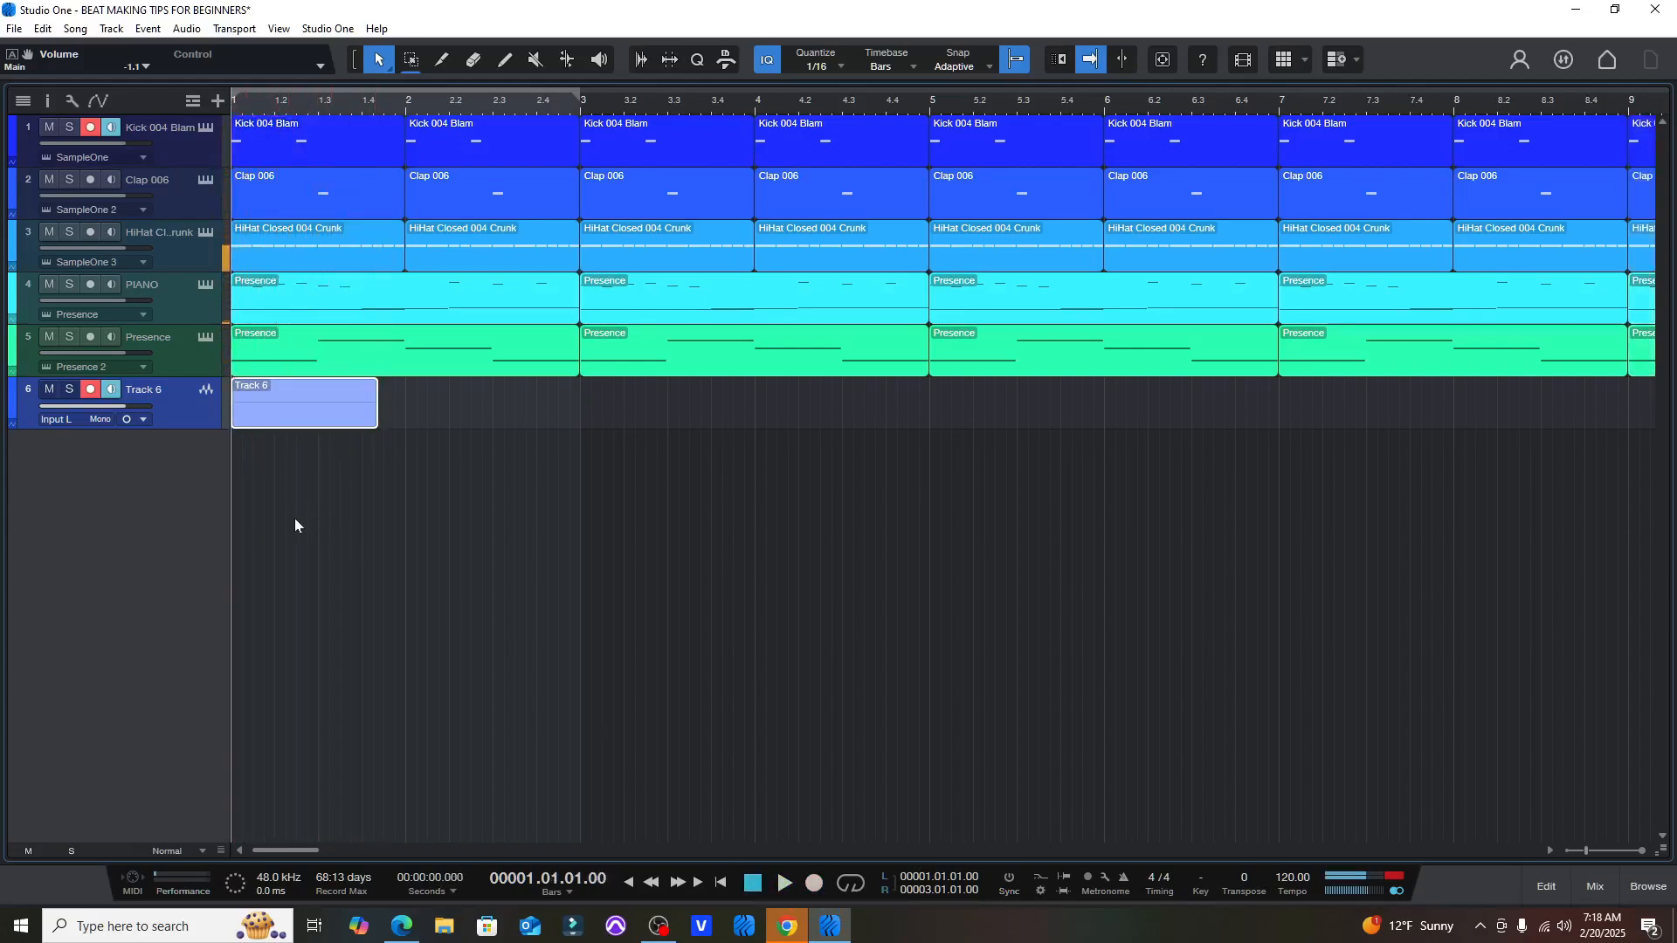
pyautogui.press('Delete')
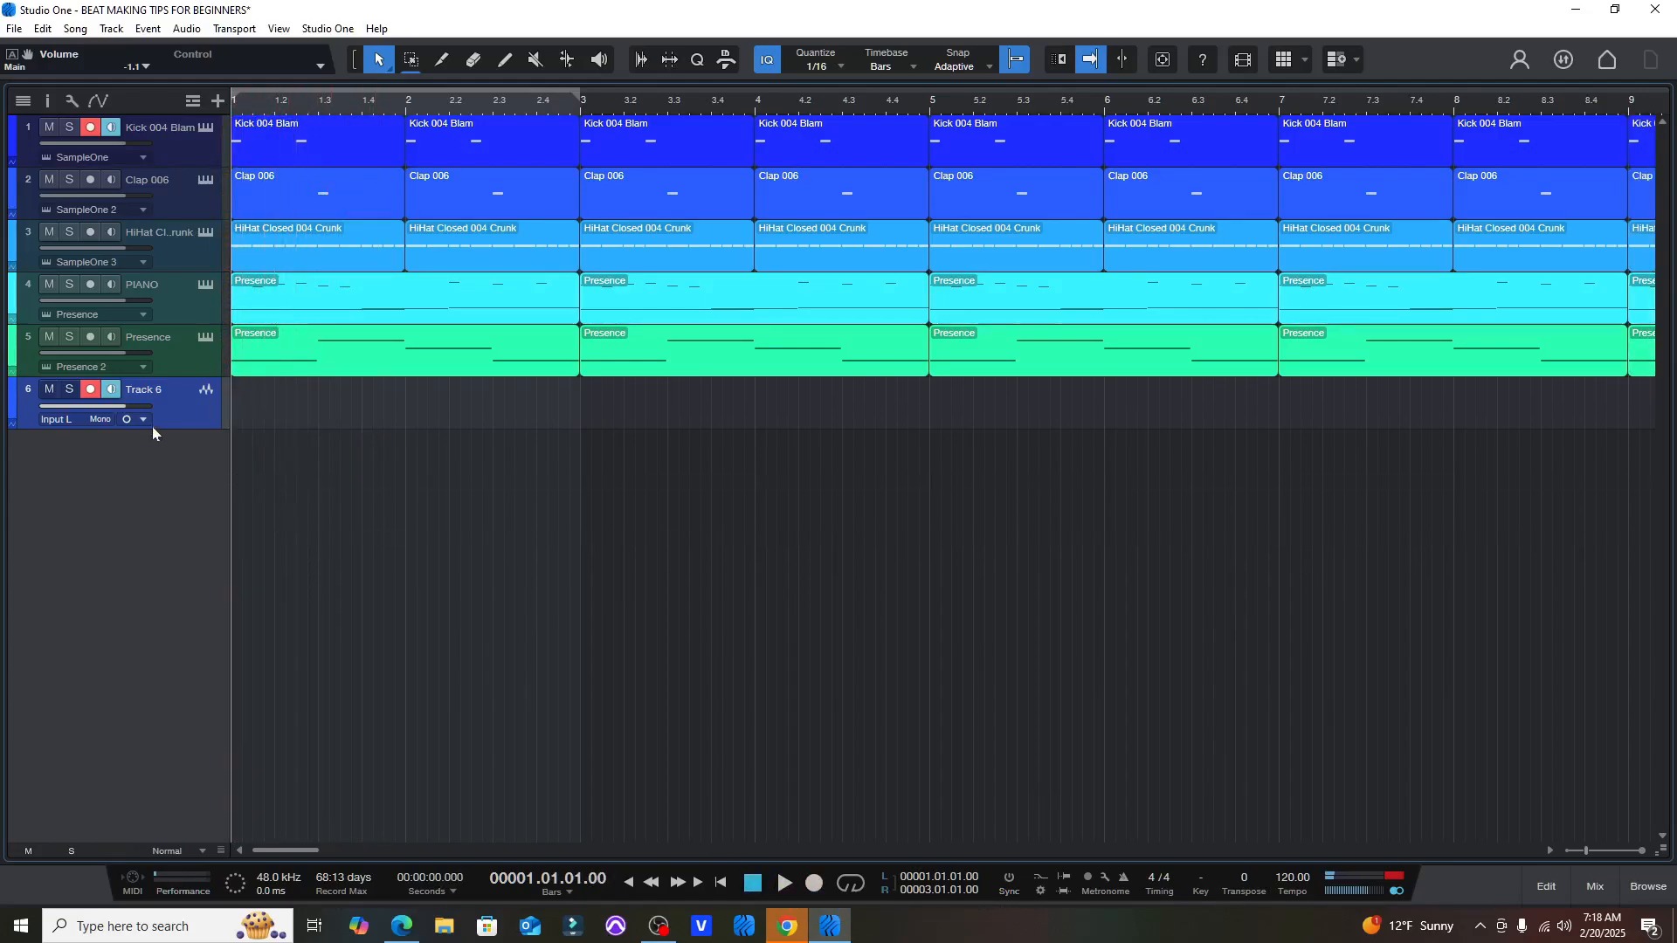
# - Disarm the Kick 004 Blam track and set Track 6 to record from Input R with monitoring off
pyautogui.click(92, 129)
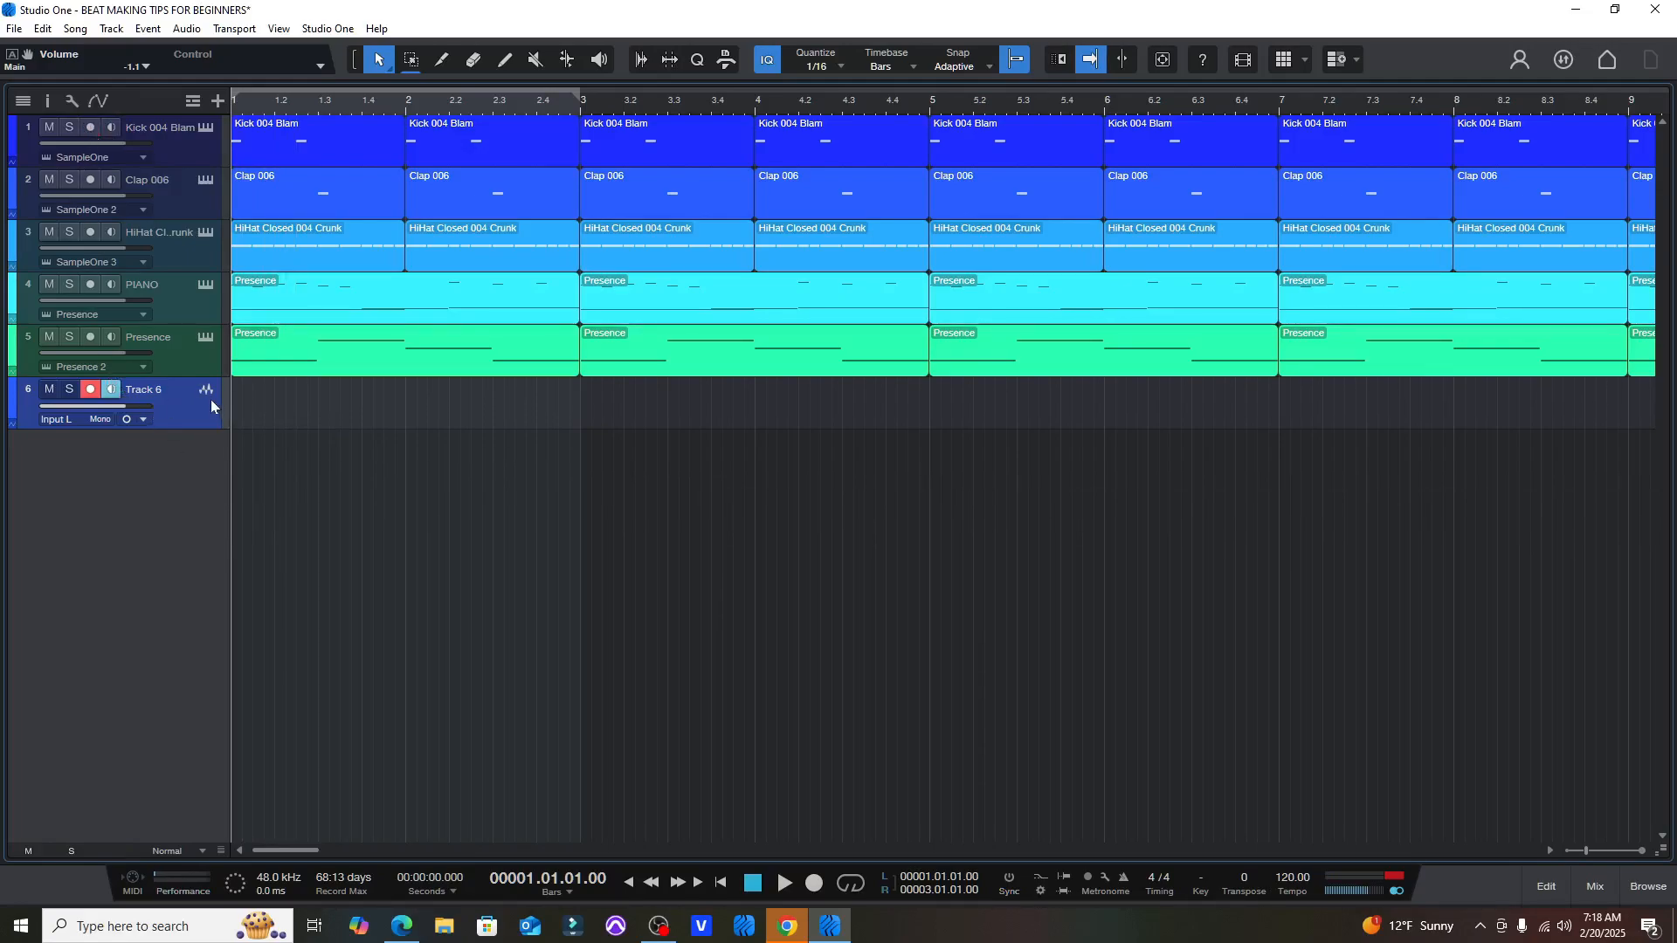
pyautogui.click(1599, 887)
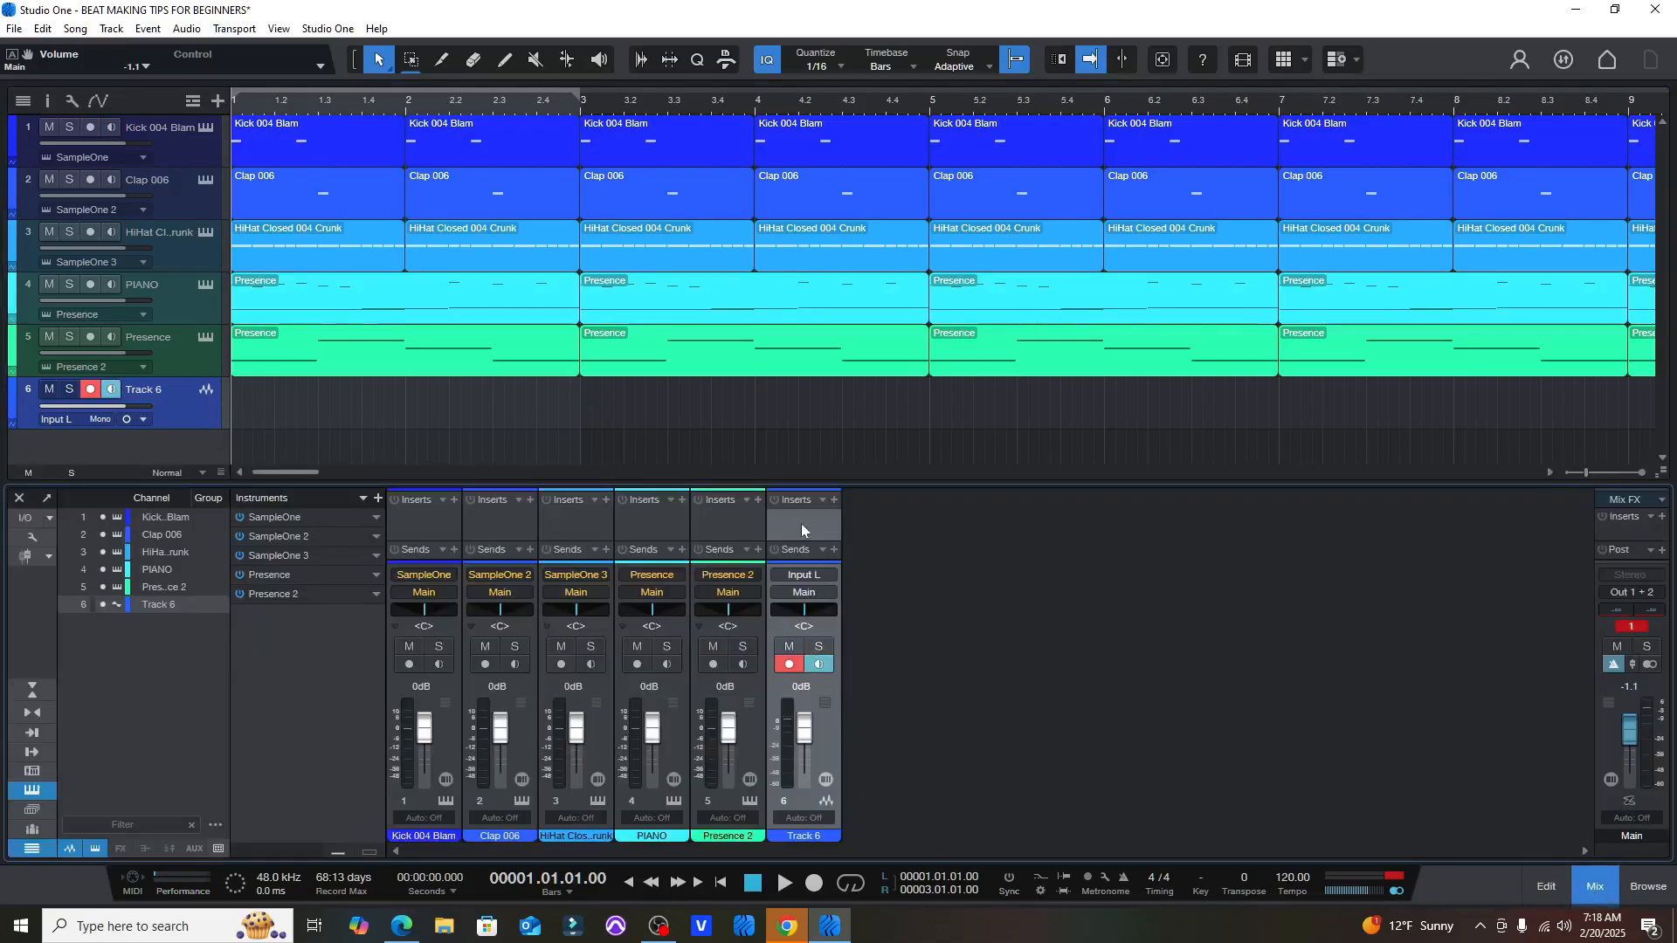
pyautogui.click(804, 575)
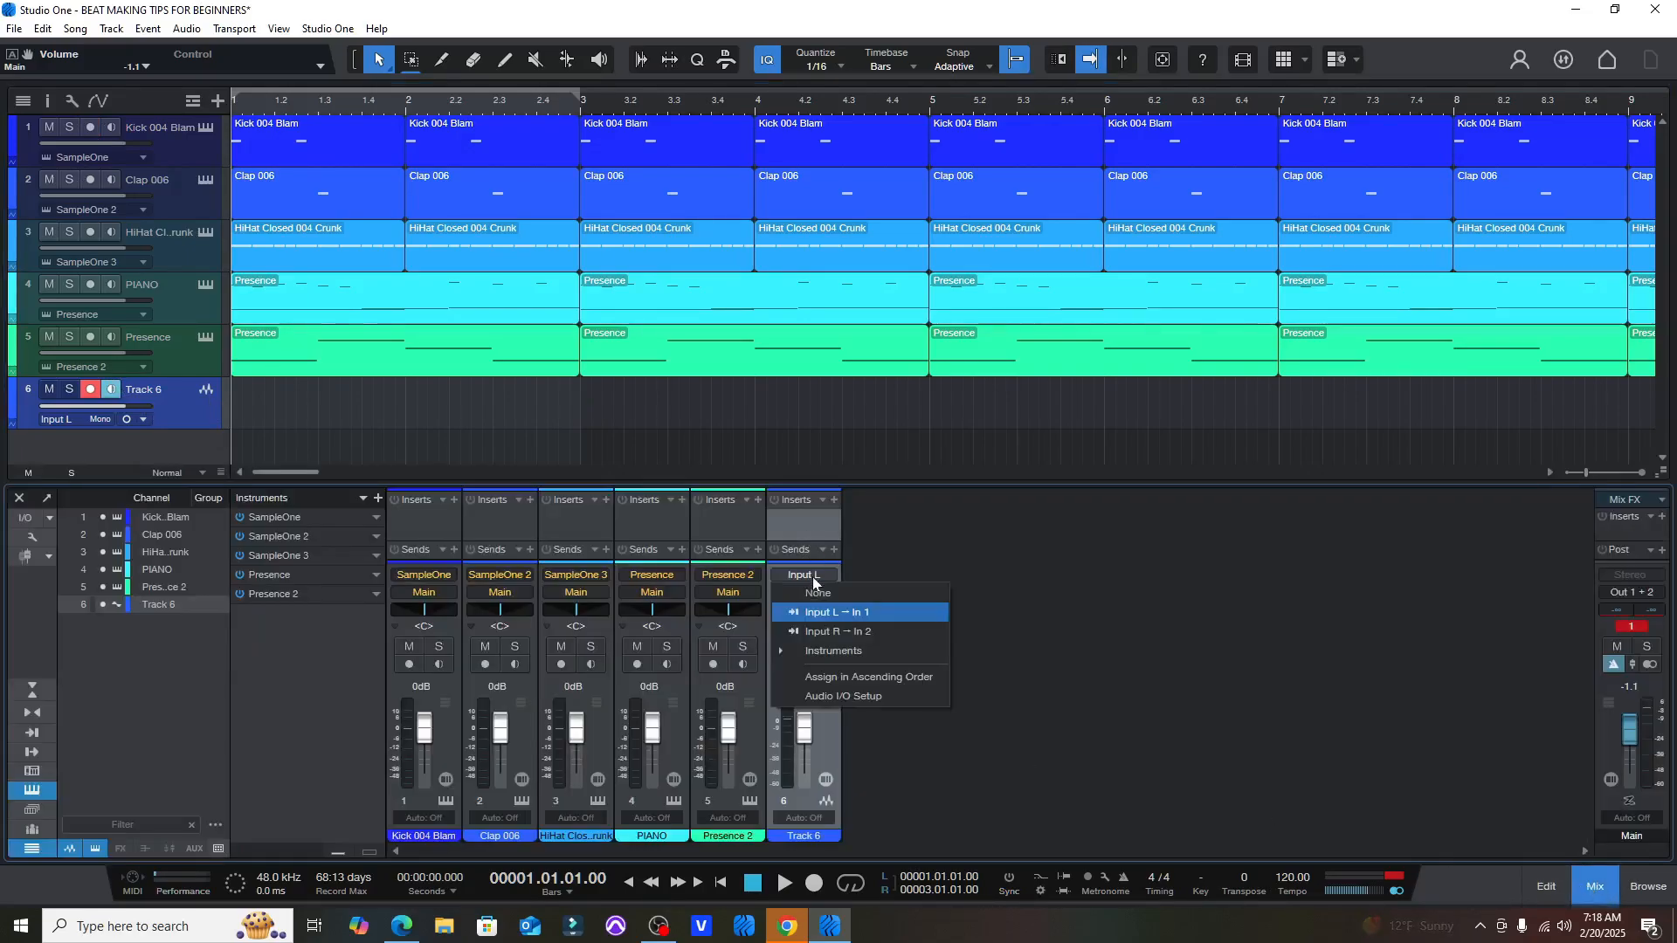
pyautogui.click(862, 633)
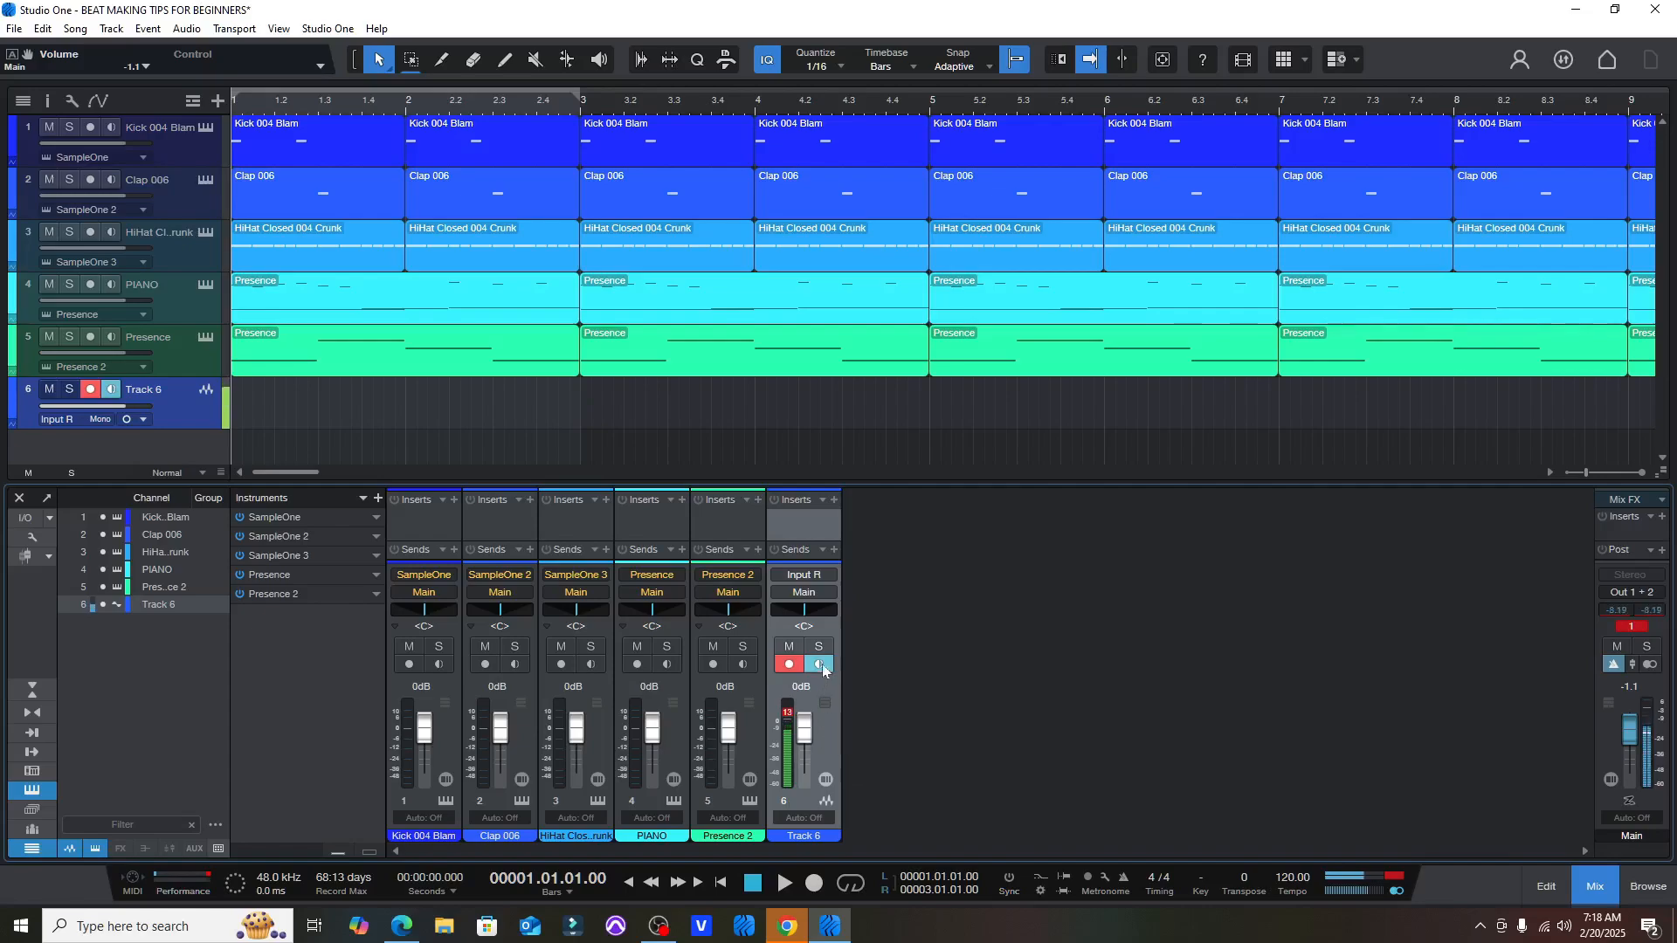
pyautogui.click(1597, 888)
# - Record an audio take on Track 6 from bar 1 to just past the start of bar 10
pyautogui.click(814, 884)
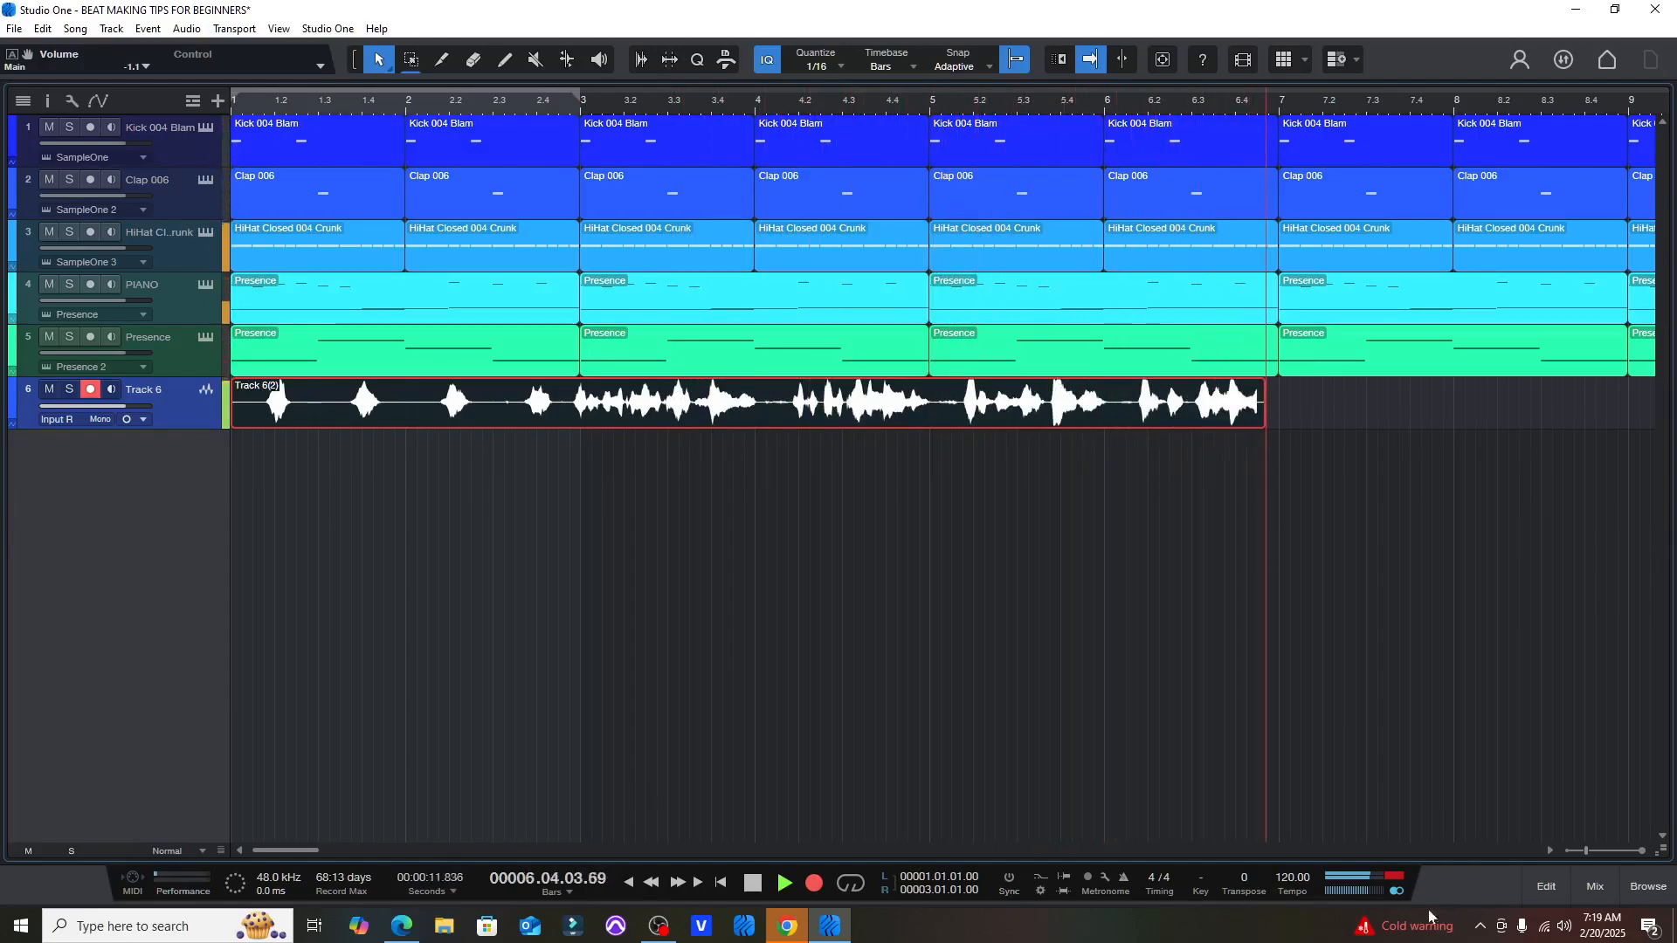
pyautogui.click(1564, 853)
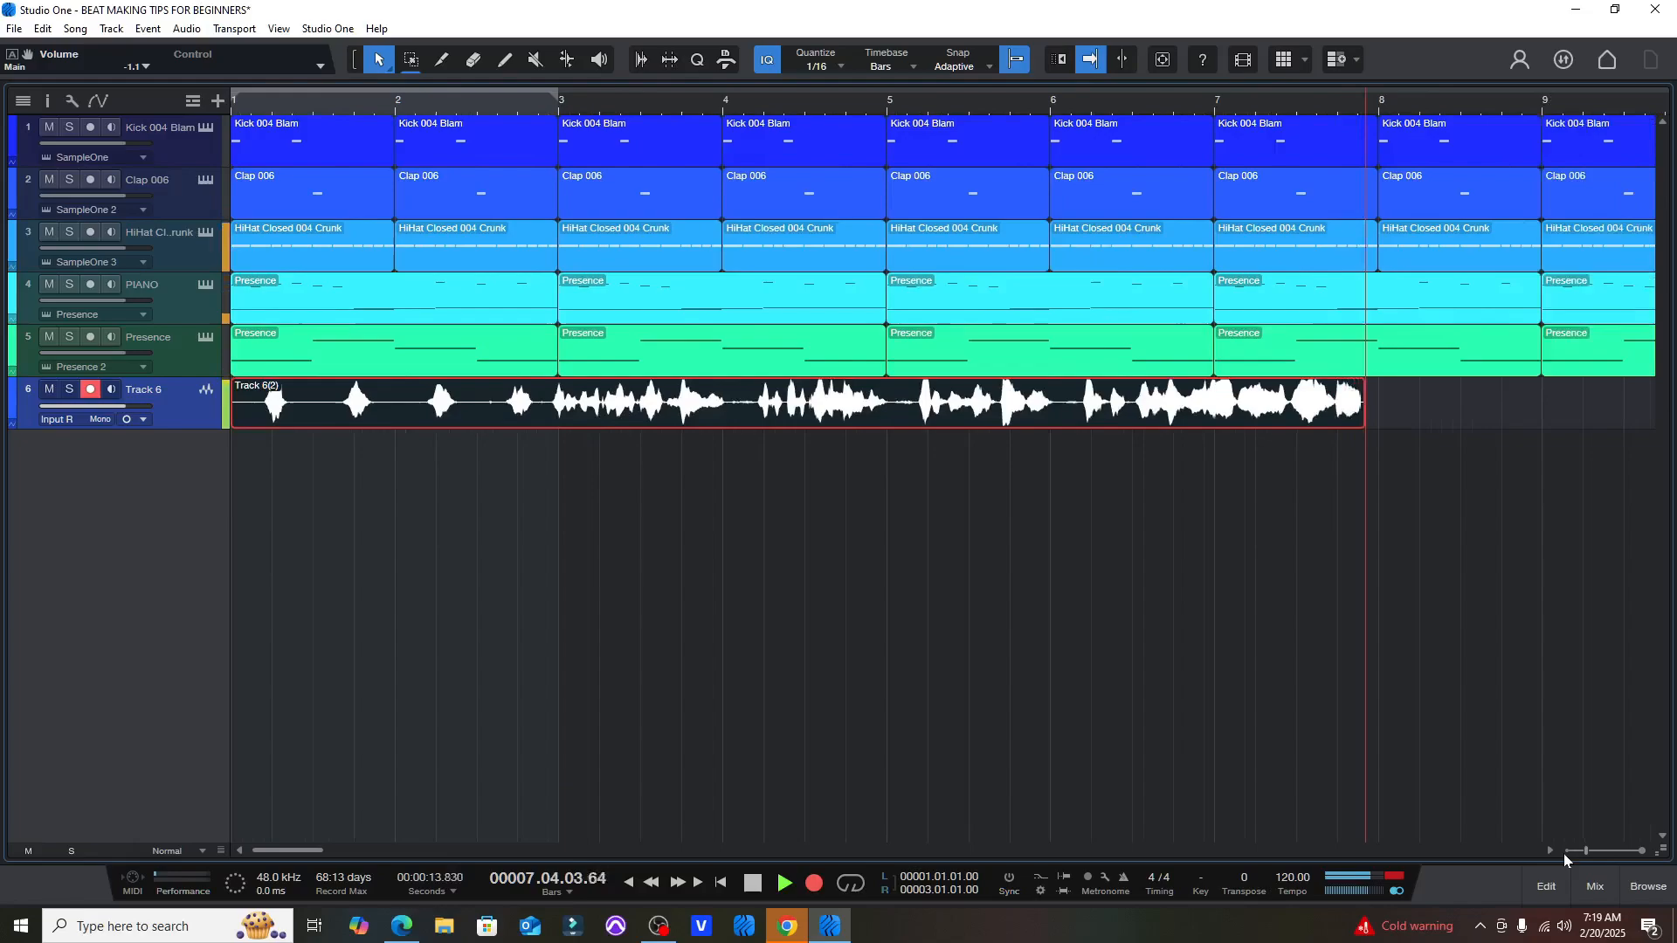
pyautogui.click(1565, 854)
pyautogui.click(1564, 853)
pyautogui.click(1564, 854)
pyautogui.click(1565, 853)
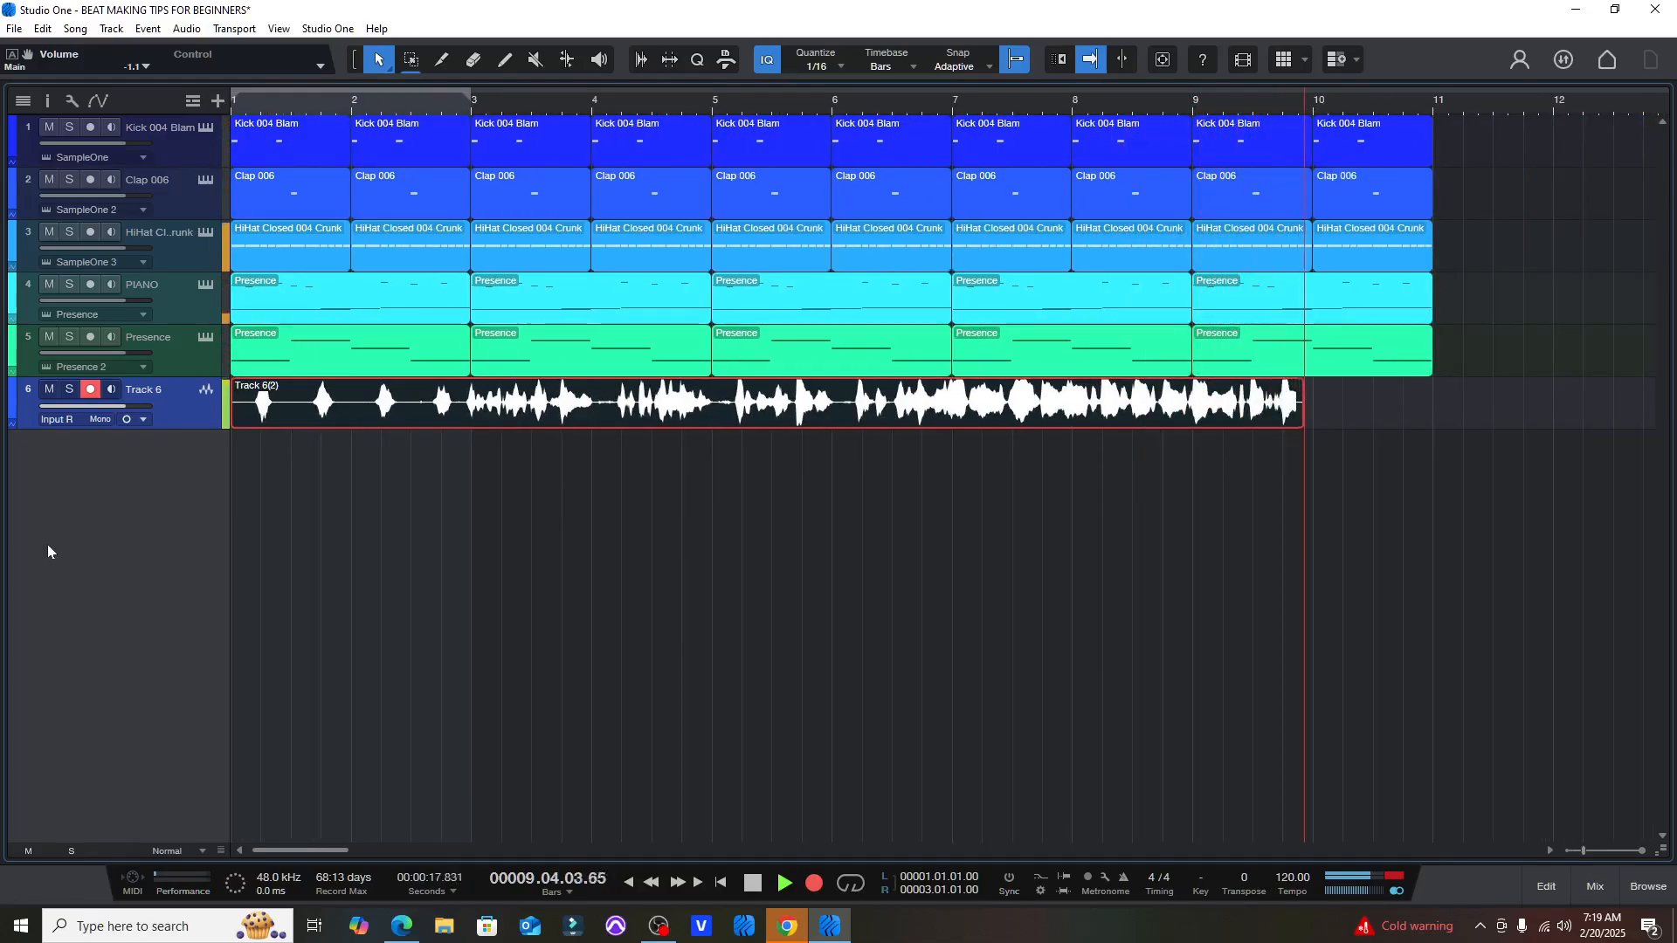
pyautogui.press('space')
# - Disarm Track 6 and play the beat back from the start together with the recorded take
pyautogui.press('space')
pyautogui.click(90, 389)
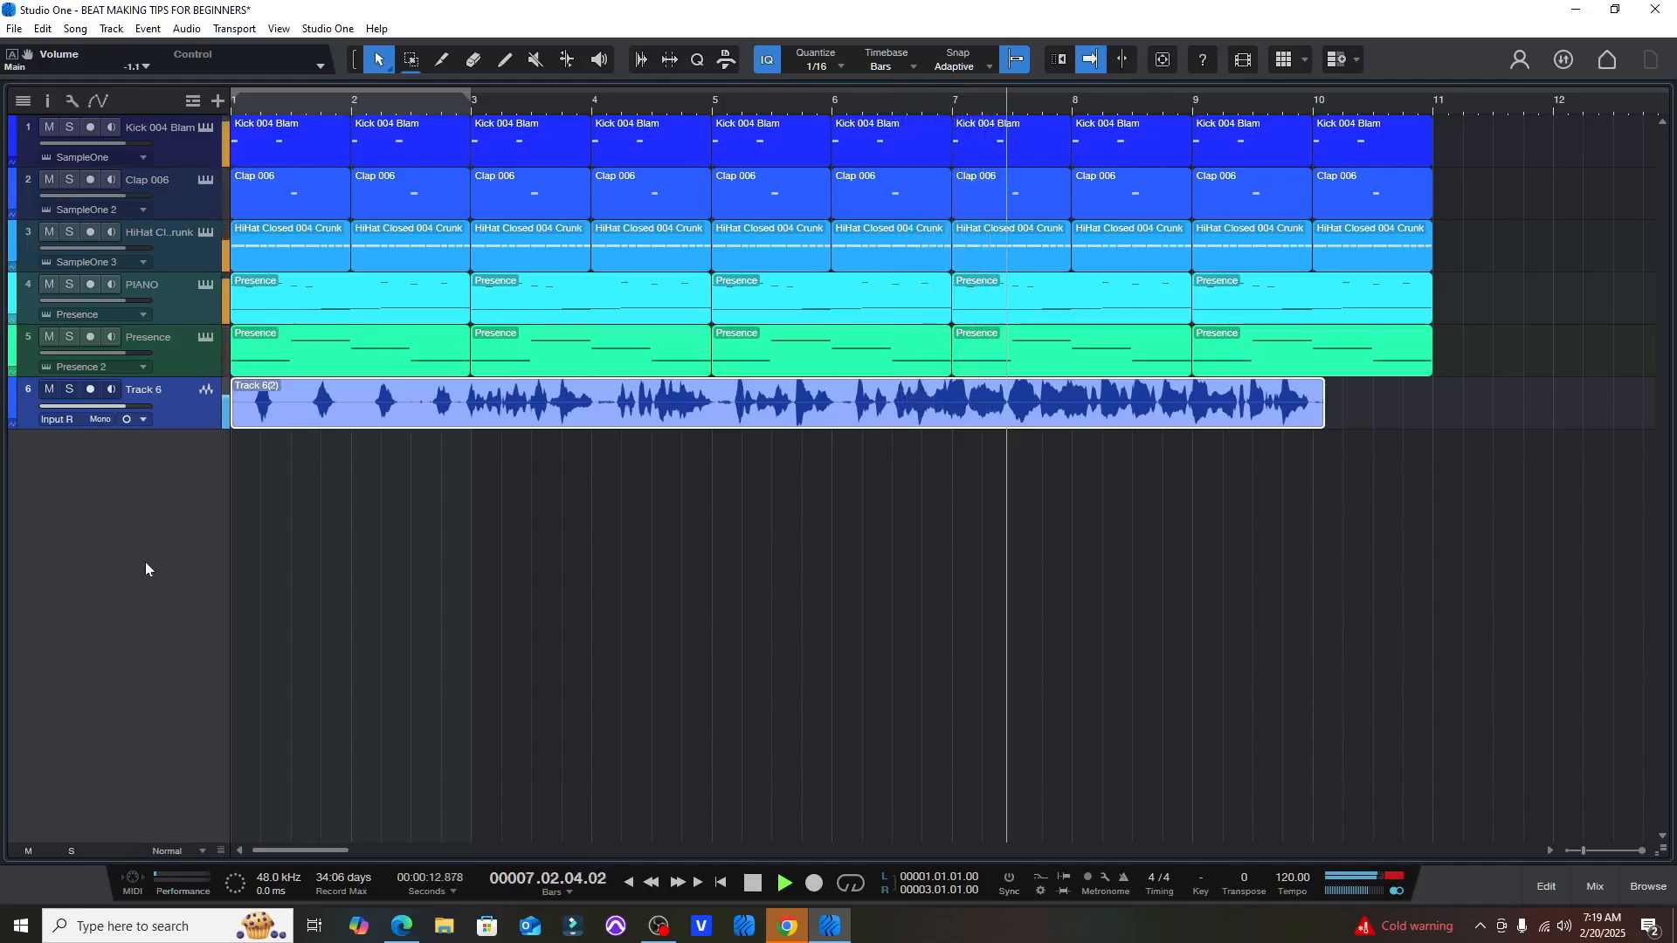
pyautogui.click(754, 885)
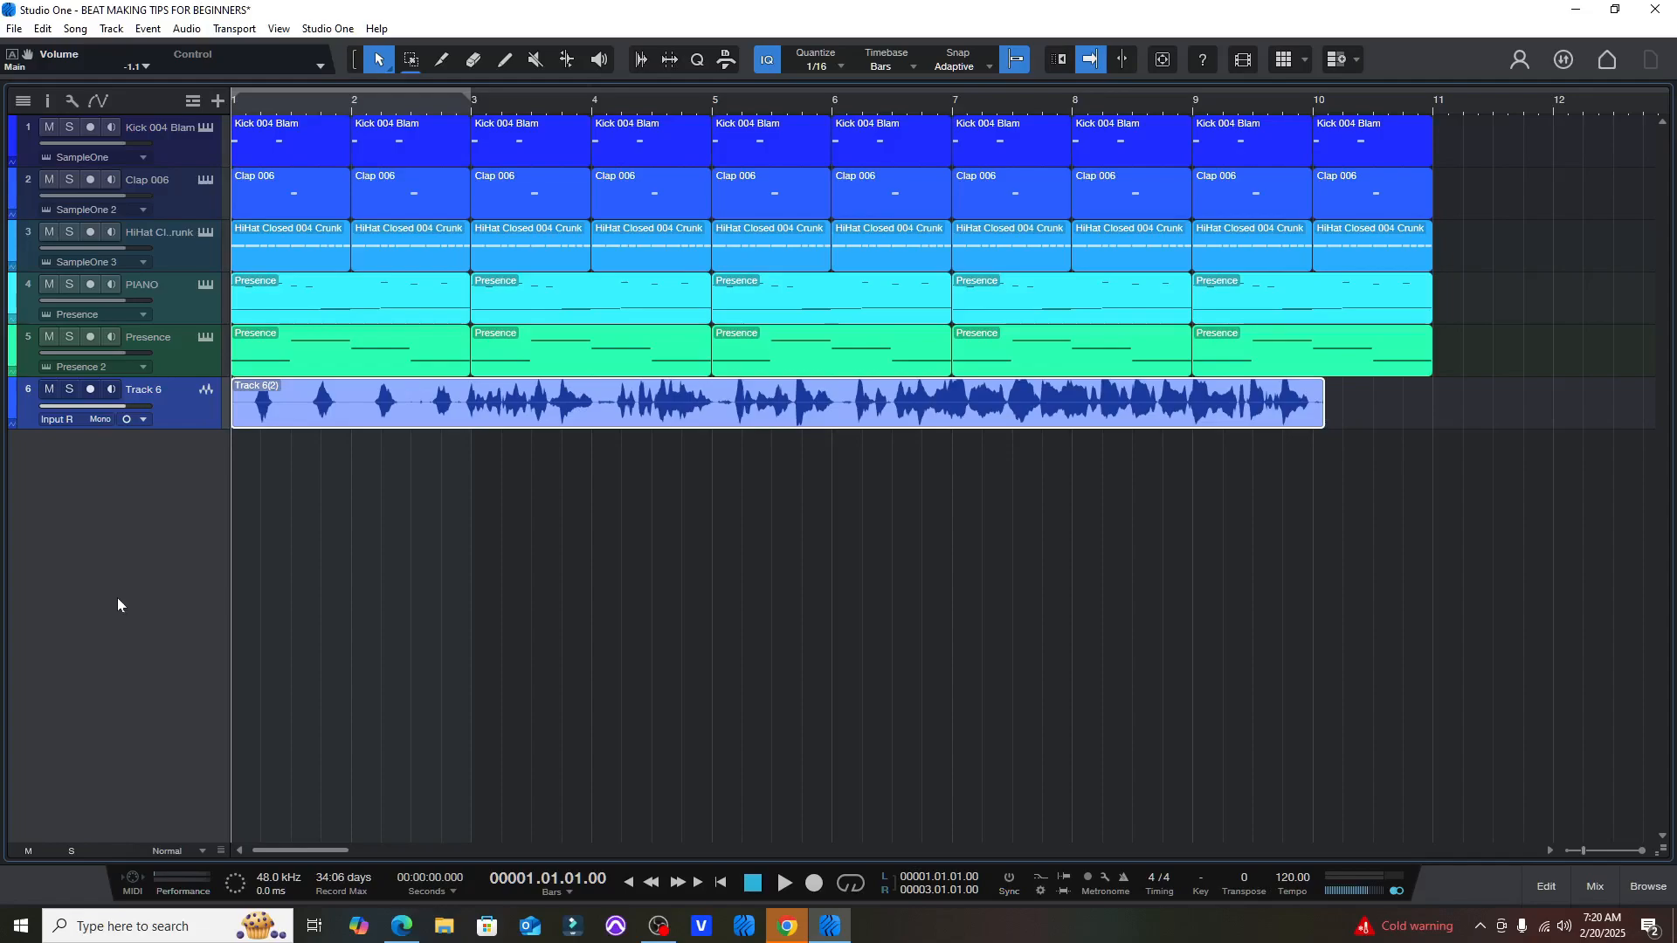
pyautogui.press('space')
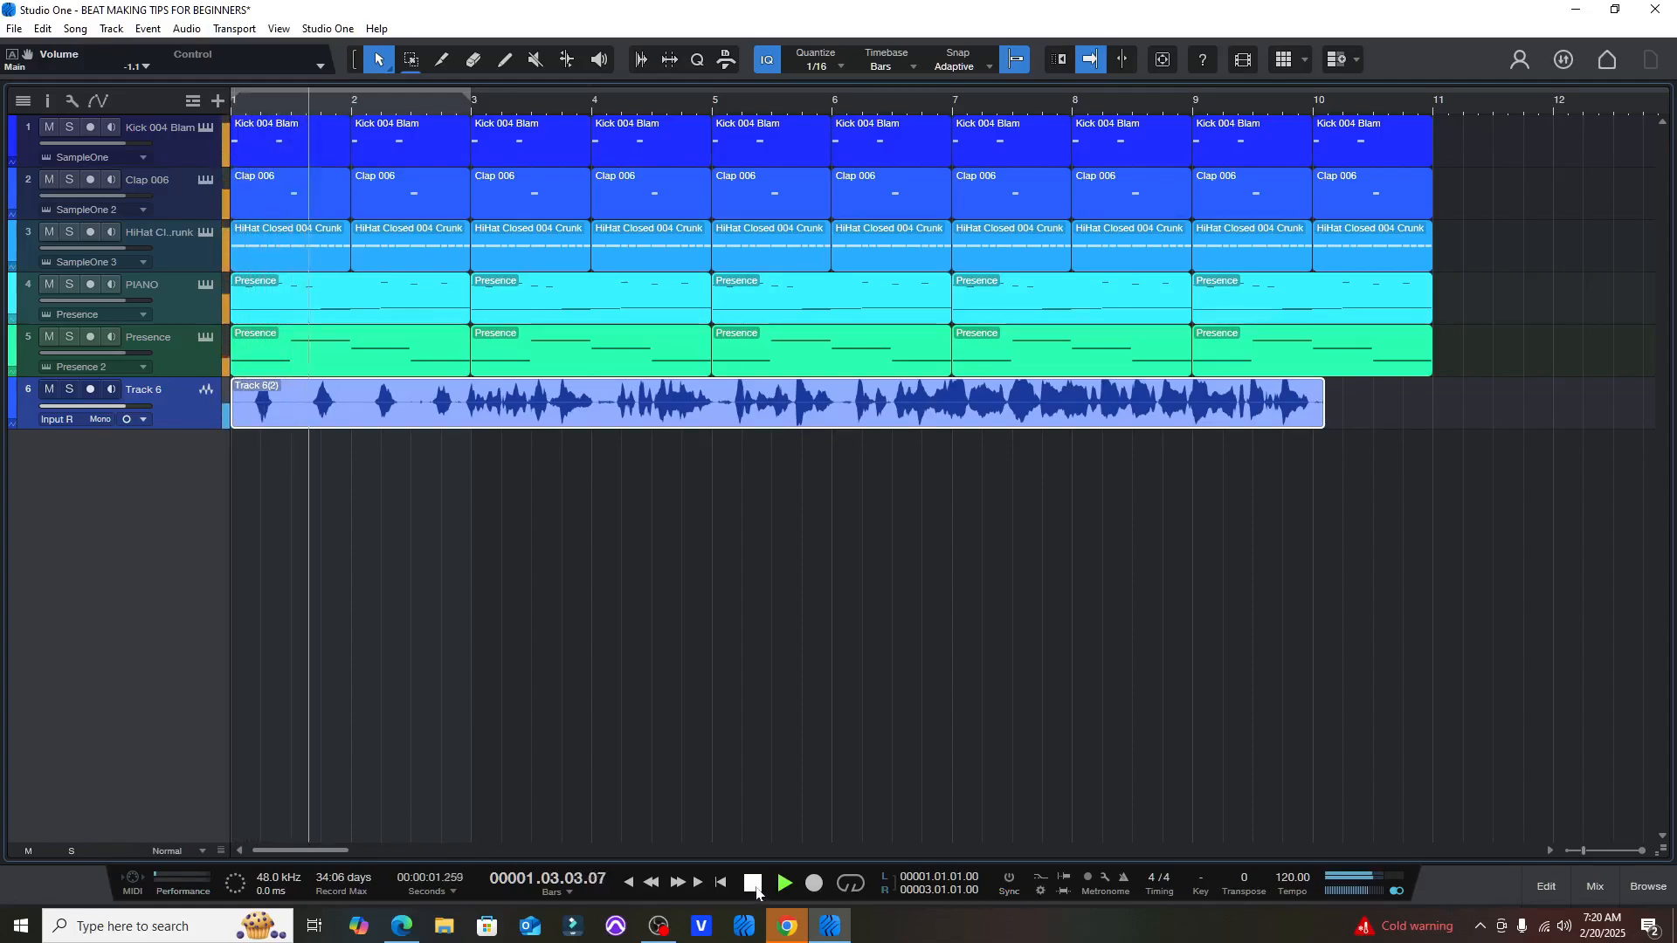